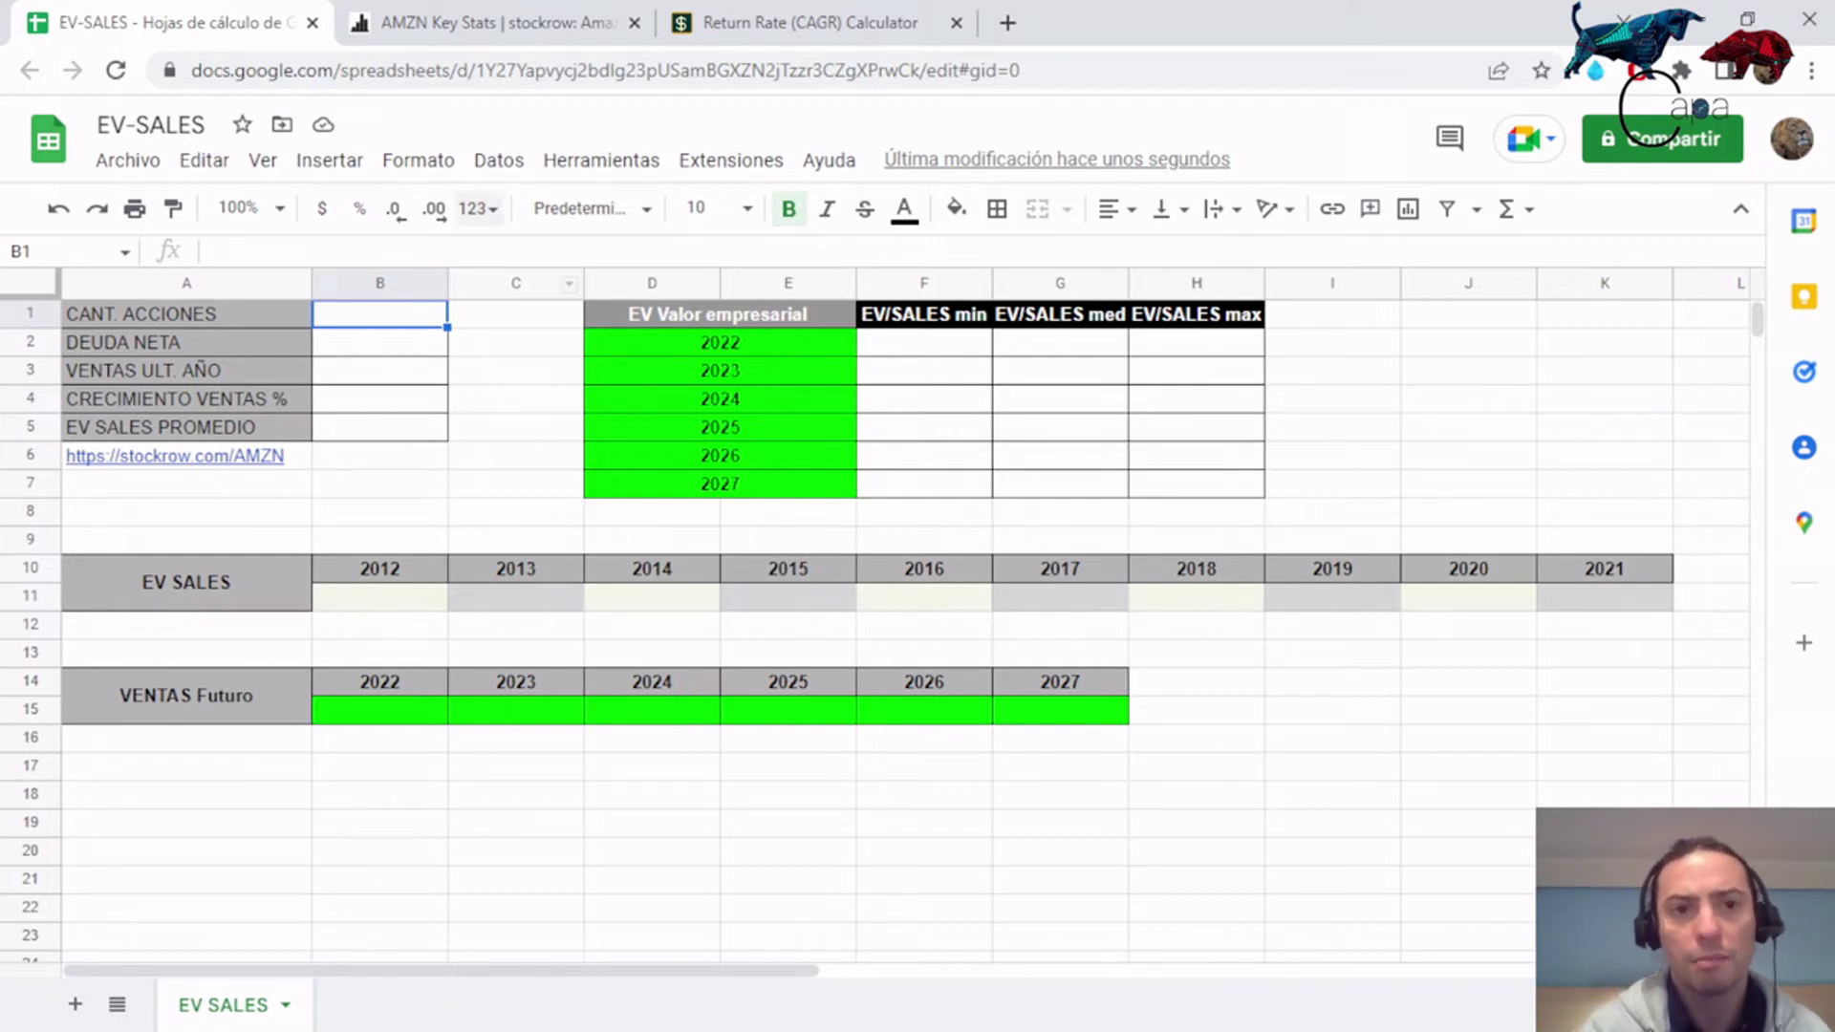
# Switch to the stockrow AMZN page and copy the Net Debt (Q) figure.
pyautogui.hotkey('ctrl', 'Tab')
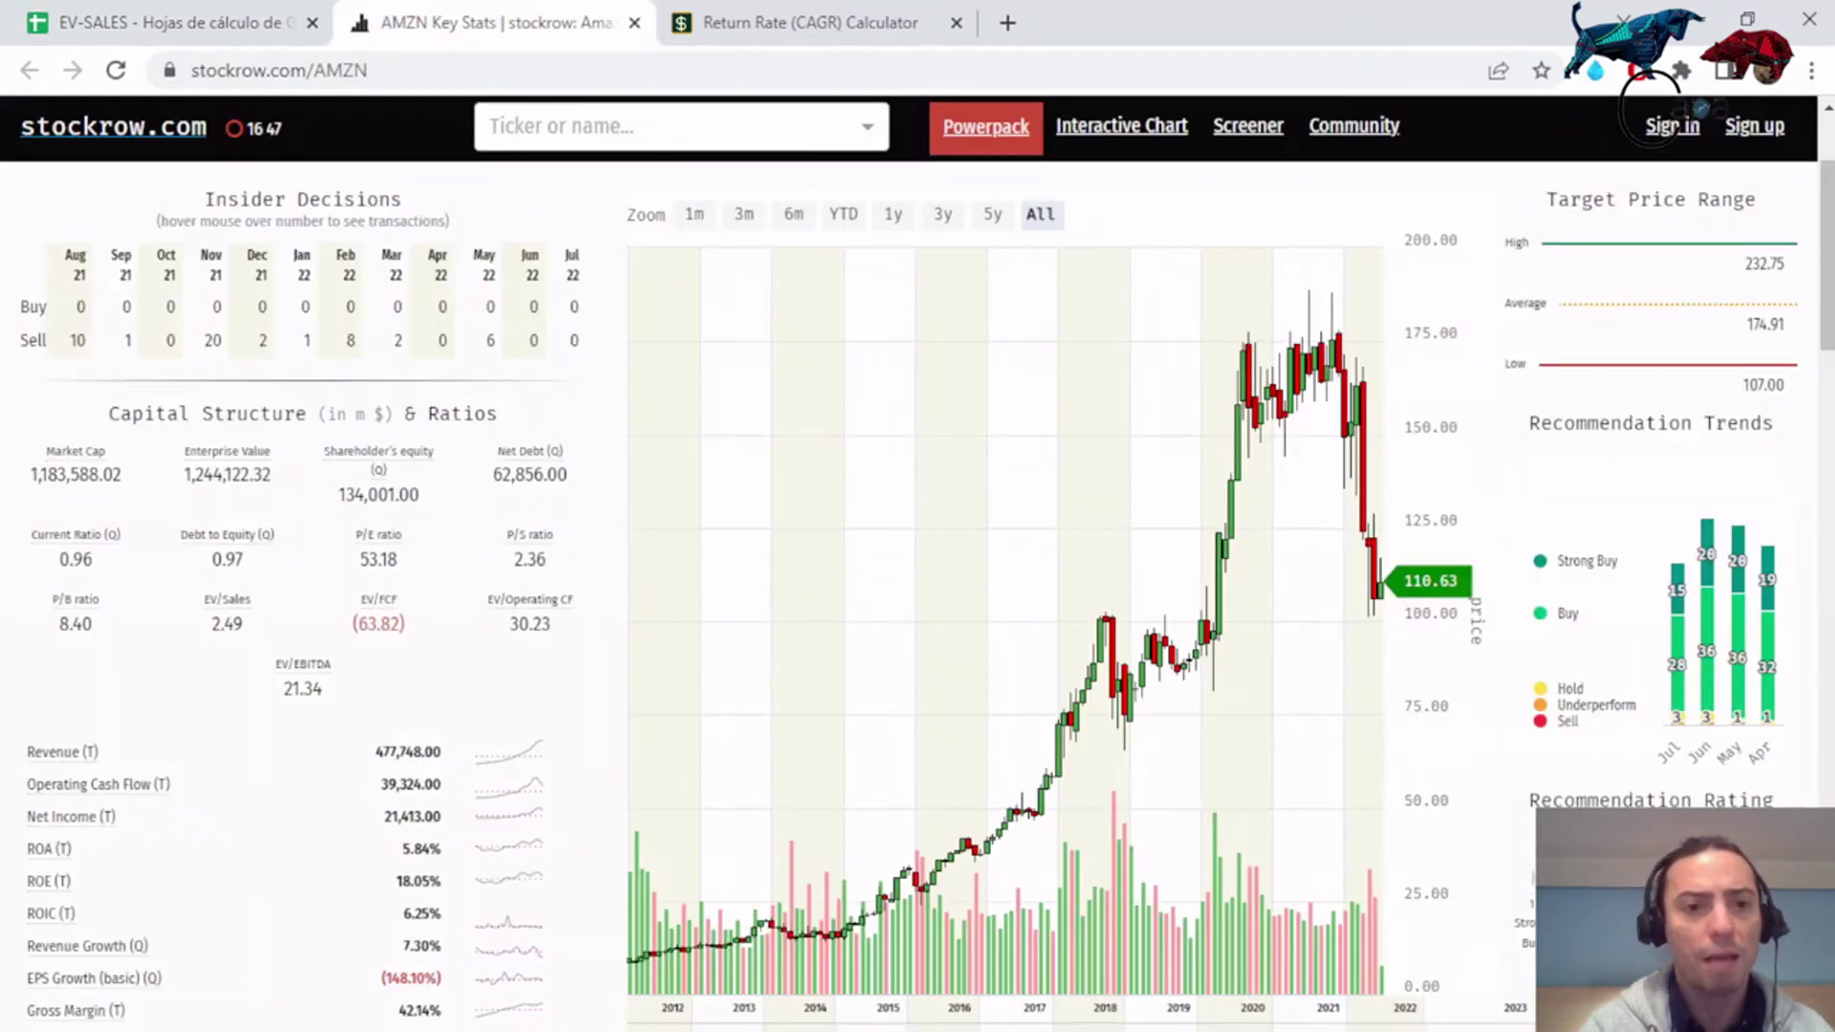
pyautogui.moveTo(568, 476); pyautogui.dragTo(492, 475)
pyautogui.hotkey('ctrl', 'c')
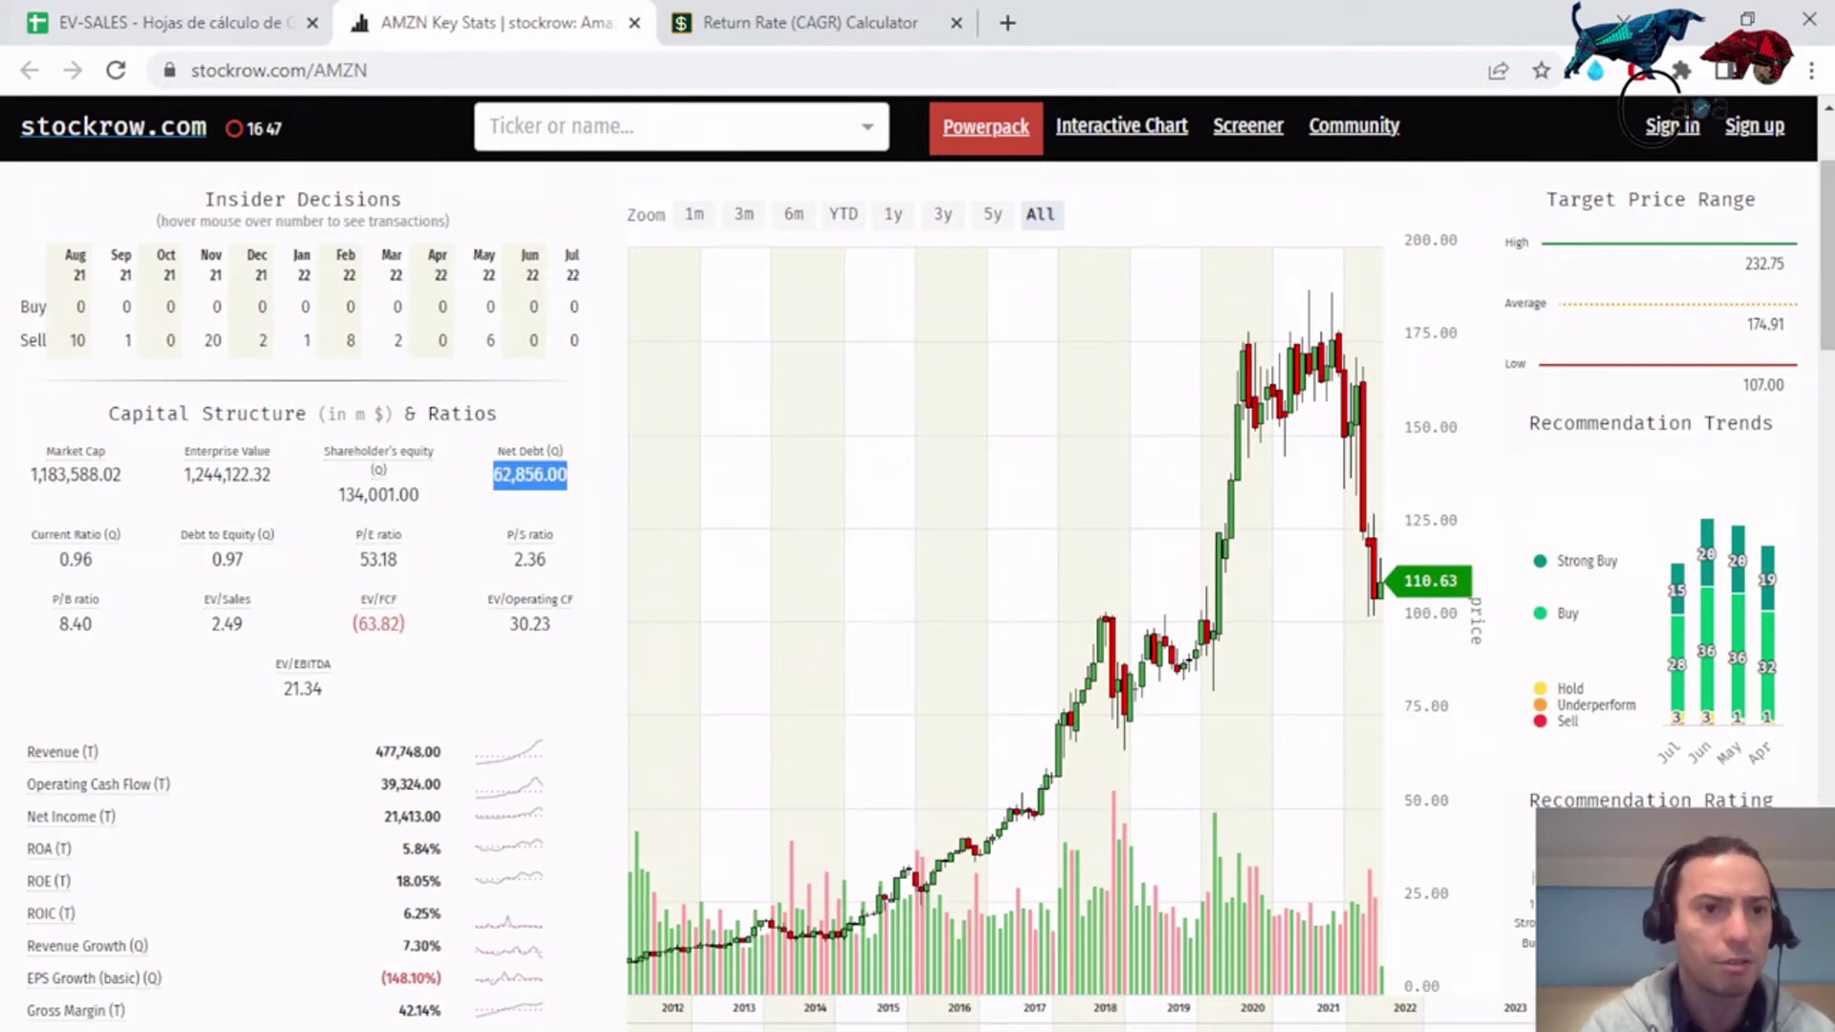
# Paste the net debt into DEUDA NETA (B2) of the EV-SALES sheet and edit it to -62856.
pyautogui.click(191, 22)
pyautogui.click(379, 341)
pyautogui.click(280, 251)
pyautogui.hotkey('ctrl', 'v')
pyautogui.press('BackSpace')
pyautogui.press('BackSpace')
pyautogui.press('BackSpace')
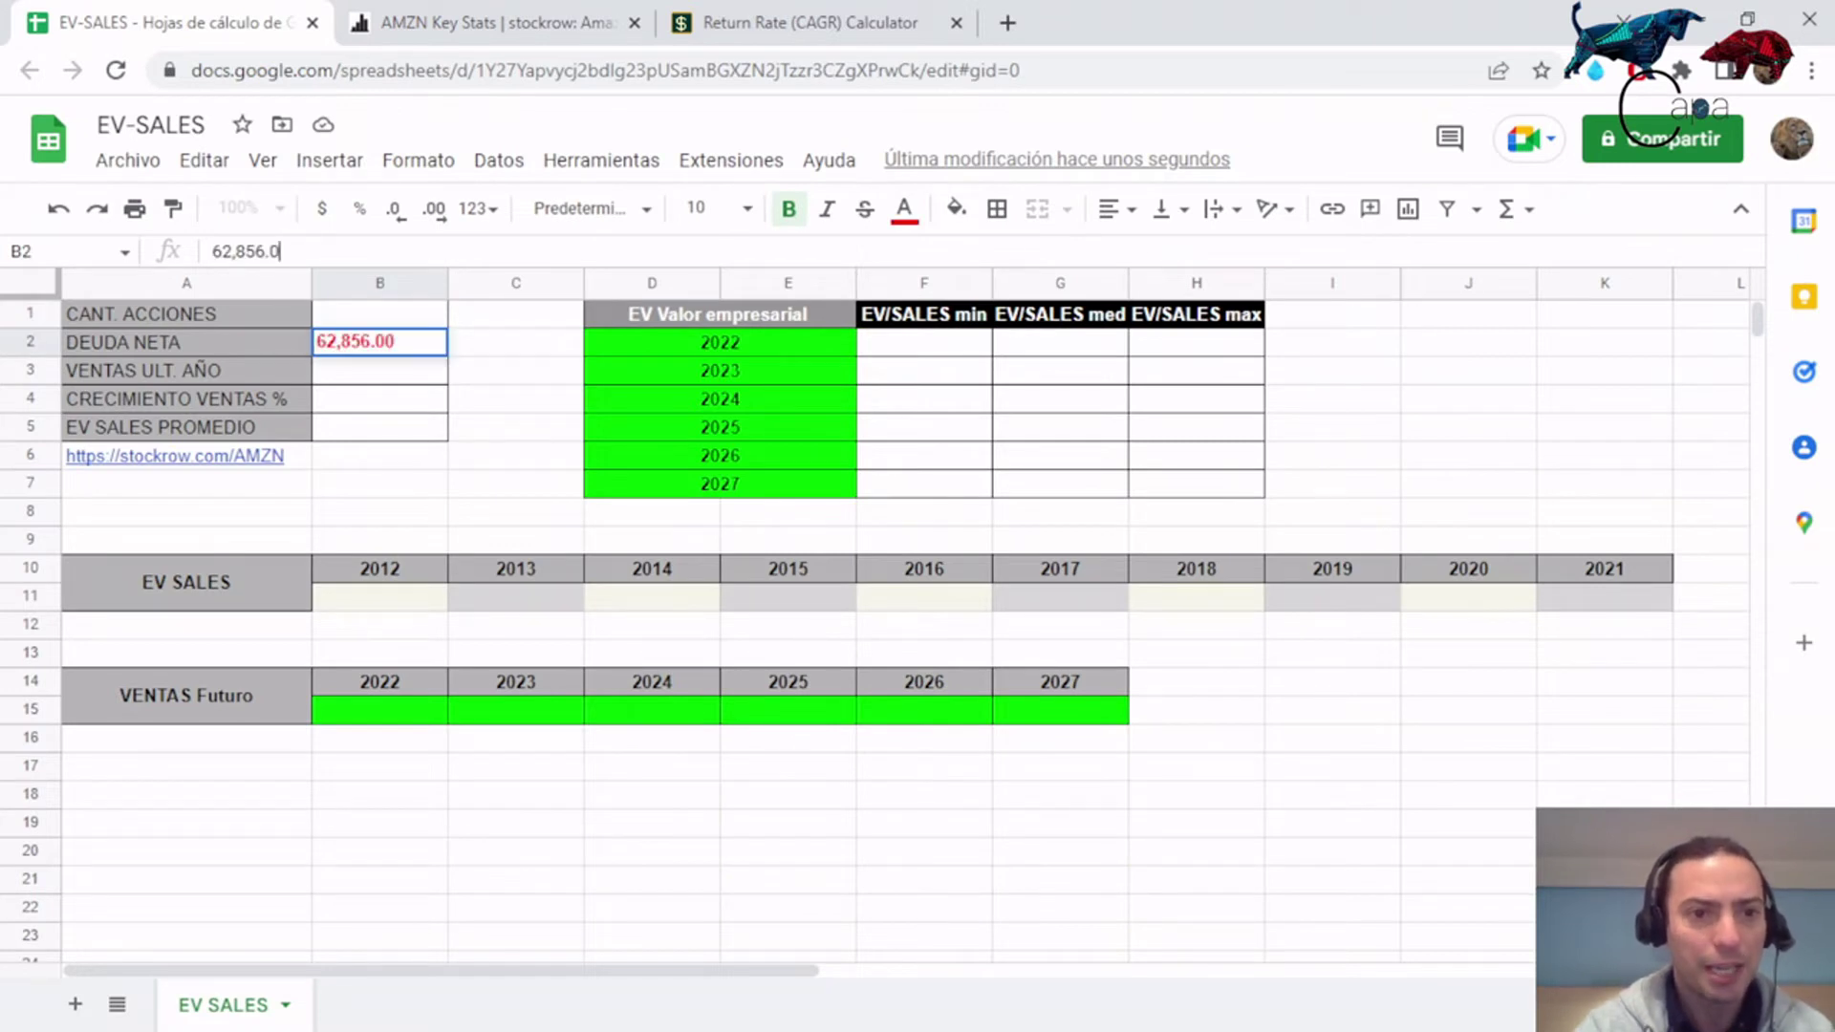
pyautogui.press('Left')
pyautogui.press('Left')
pyautogui.press('Left')
pyautogui.press('BackSpace')
pyautogui.write('-')
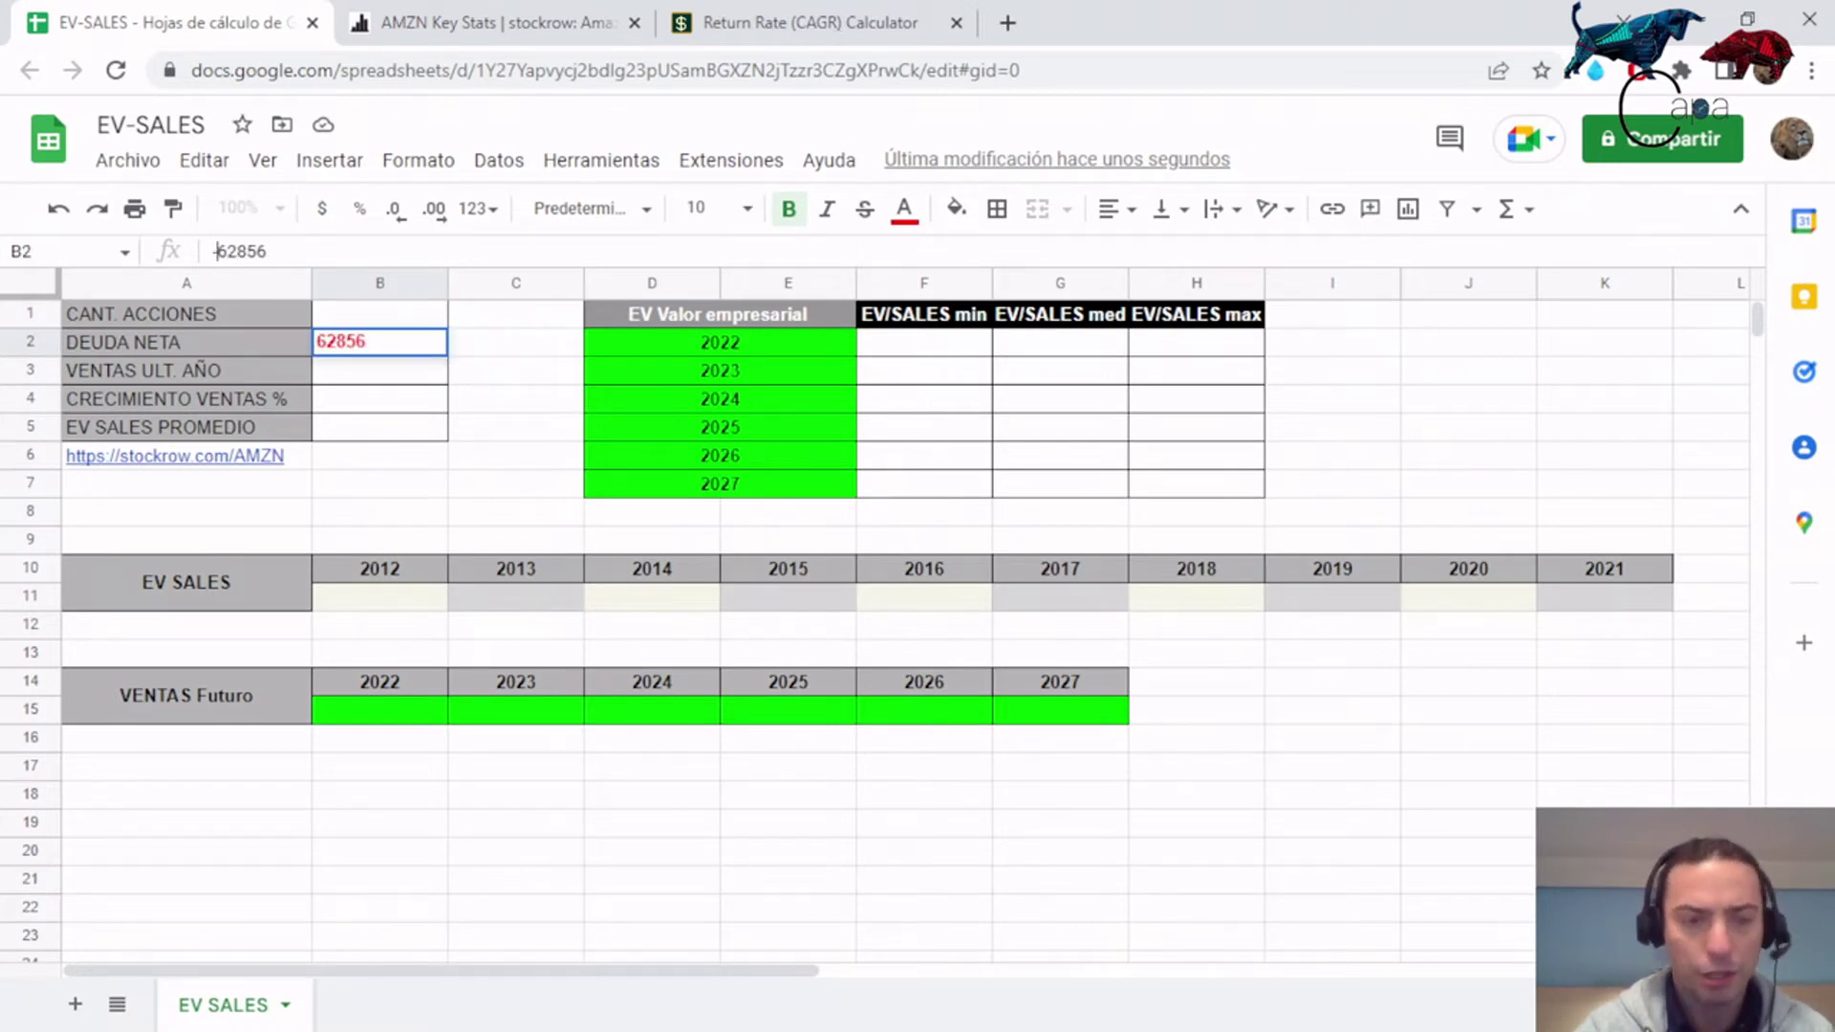
pyautogui.press('Return')
pyautogui.press('Up')
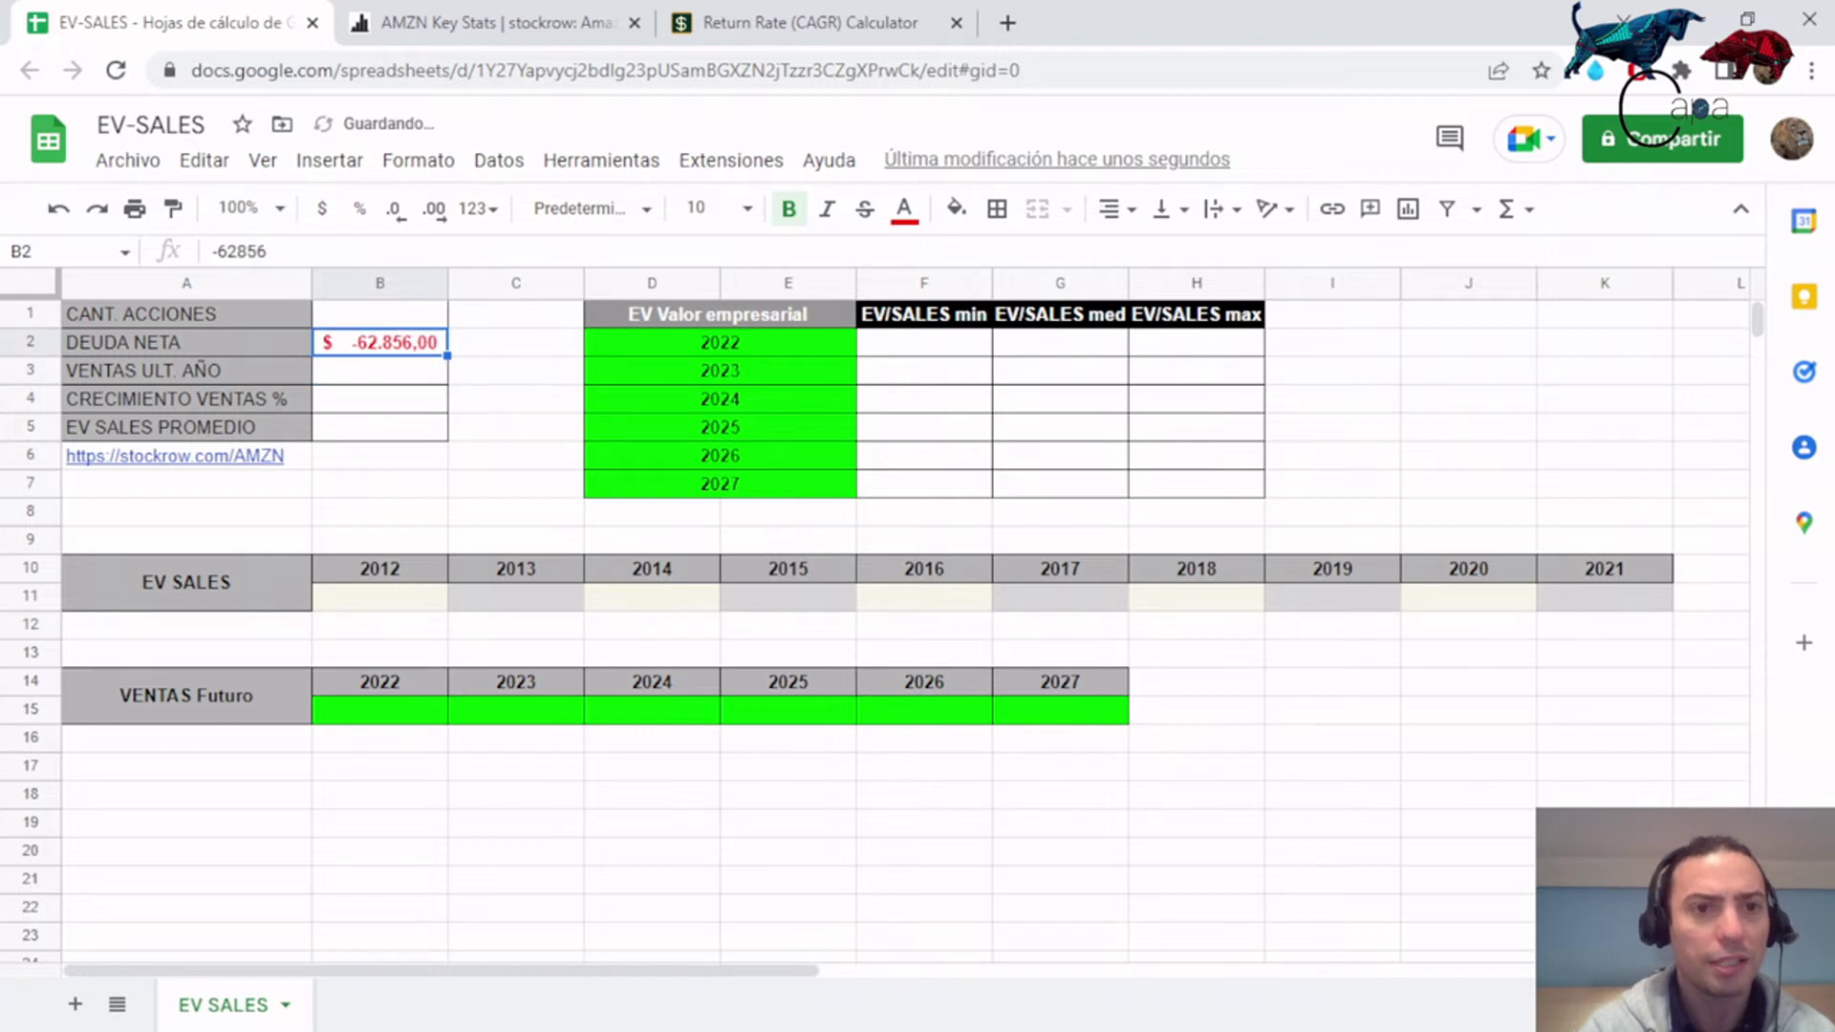
# Look up Amazon's 2021 Shares figure on stockrow and enter 10120 in CANT. ACCIONES (B1) of the sheet.
pyautogui.click(487, 22)
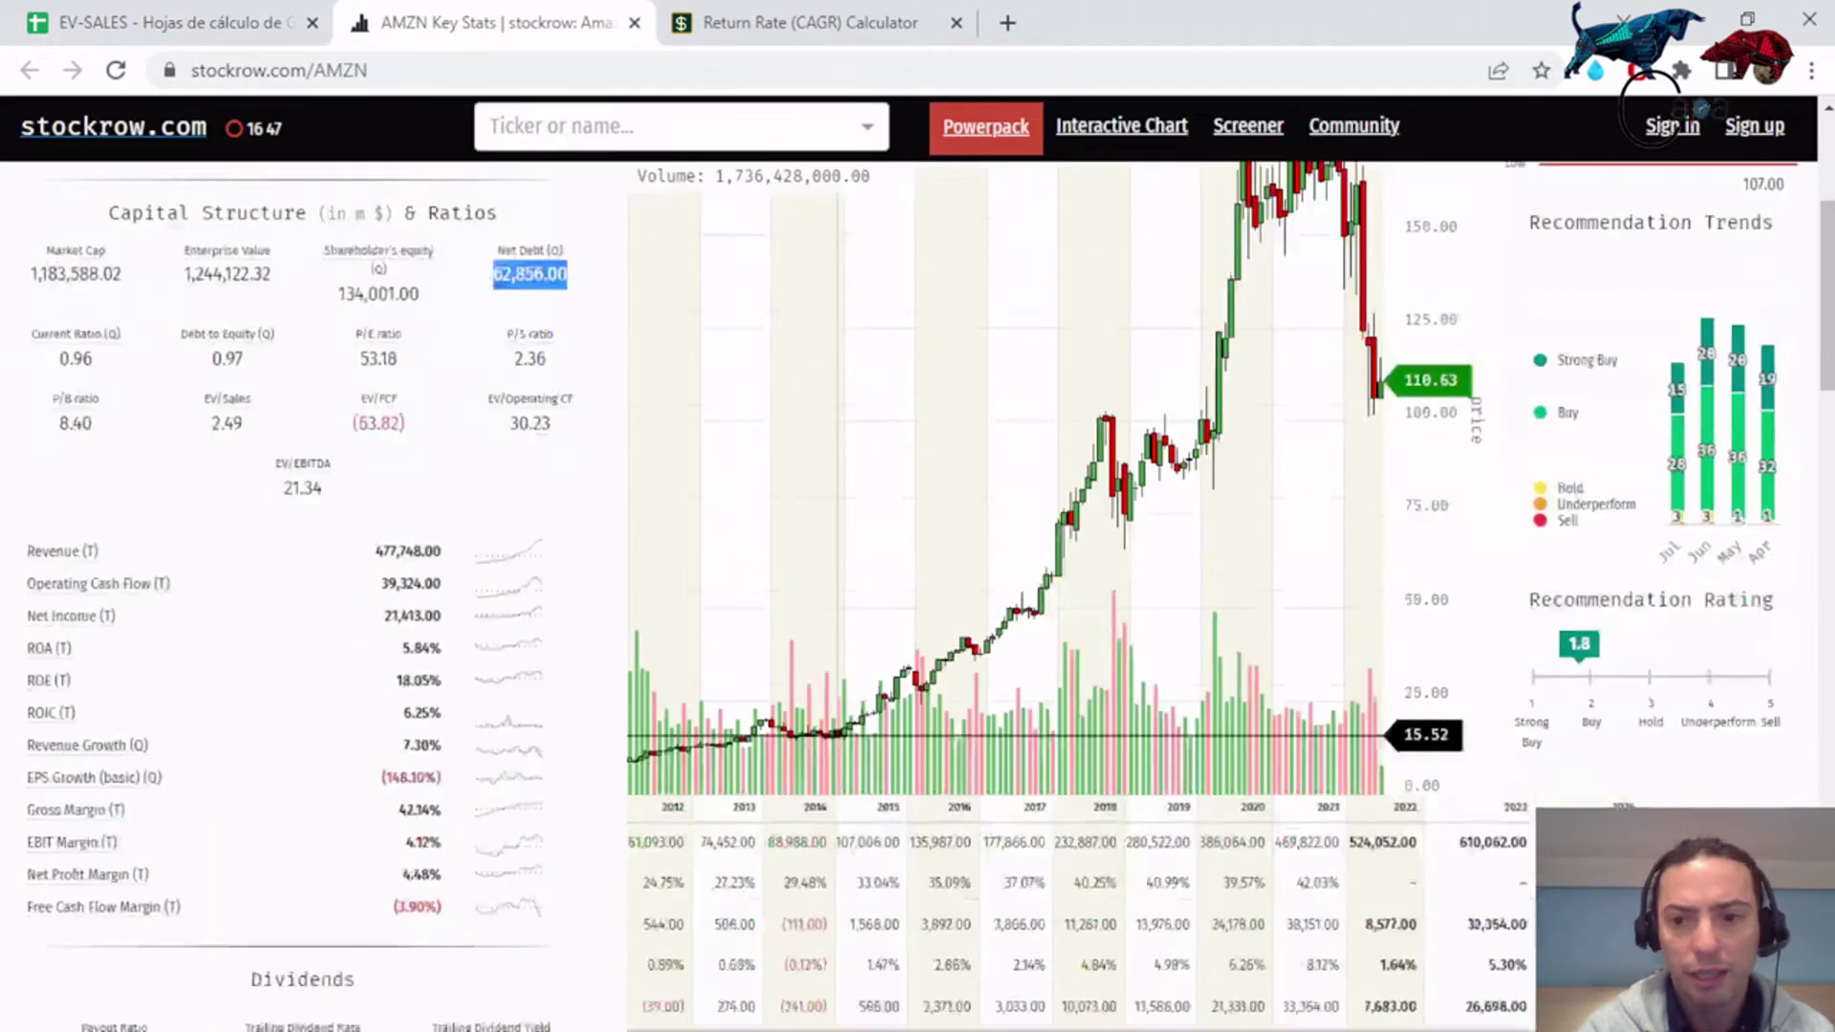
pyautogui.scroll(-7, 918, 593)
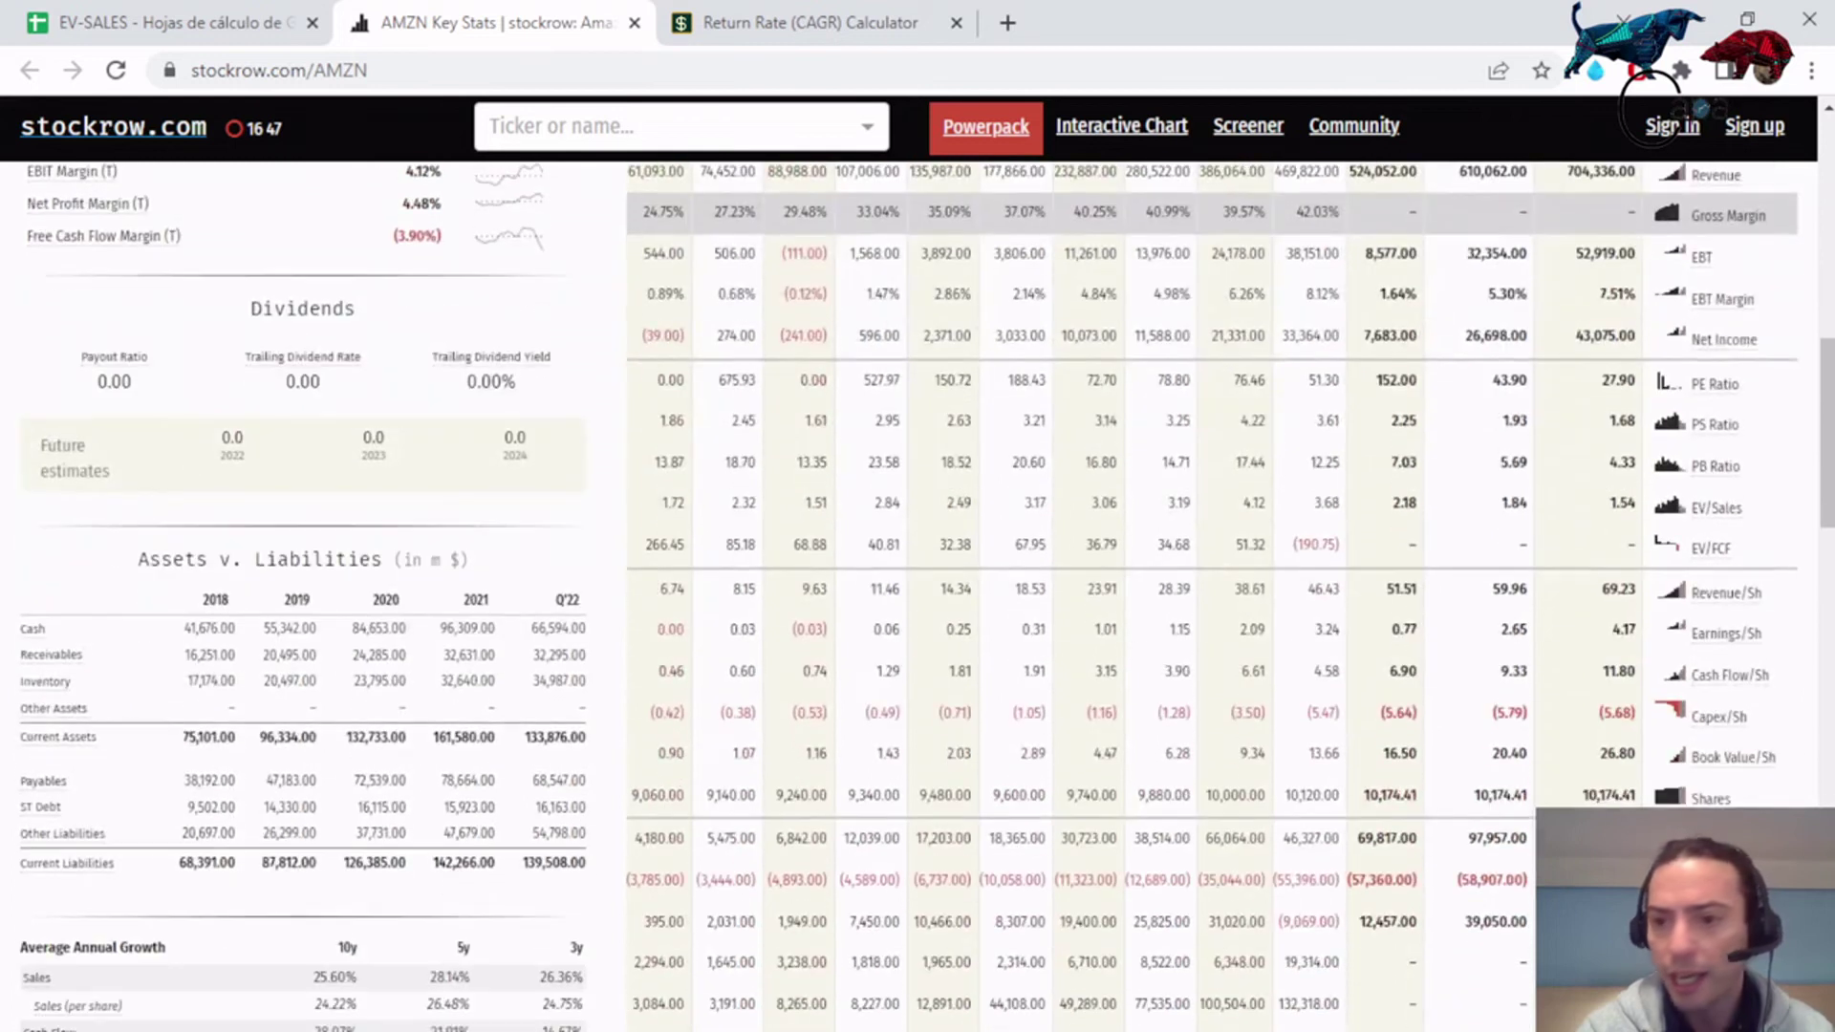
pyautogui.scroll(-3, 918, 592)
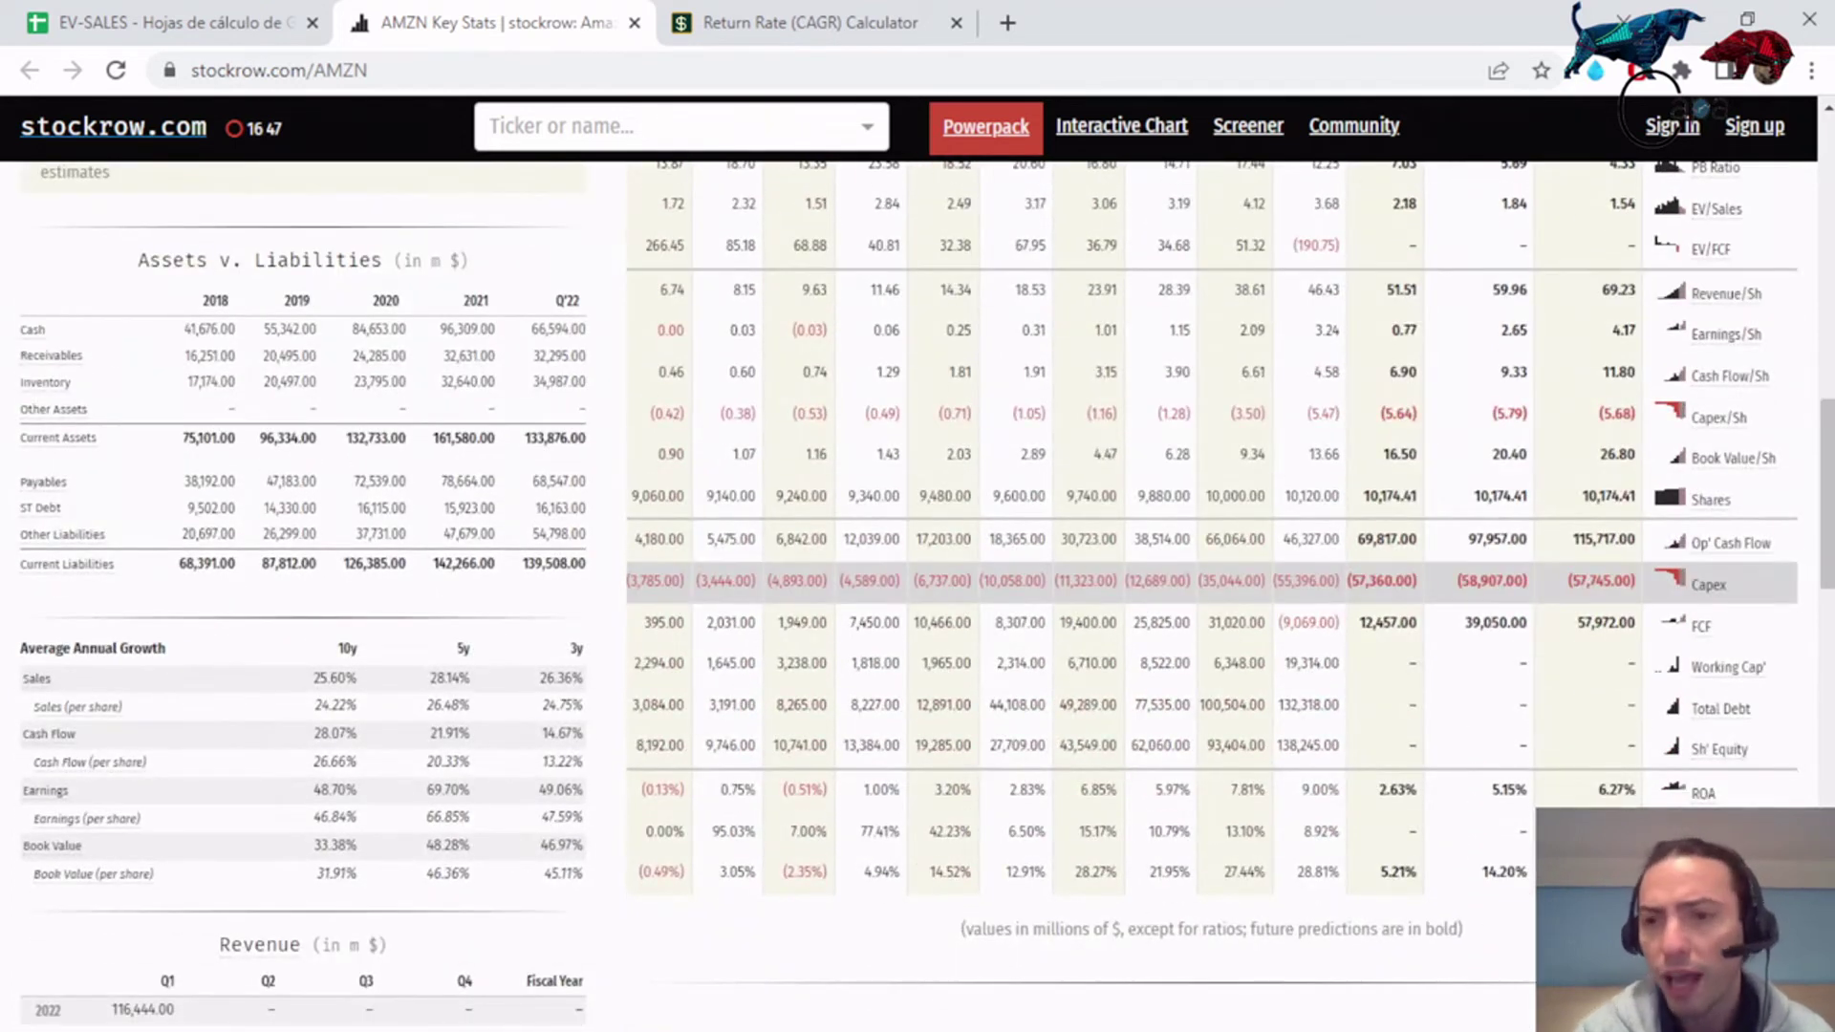
pyautogui.moveTo(1283, 496); pyautogui.dragTo(1334, 497)
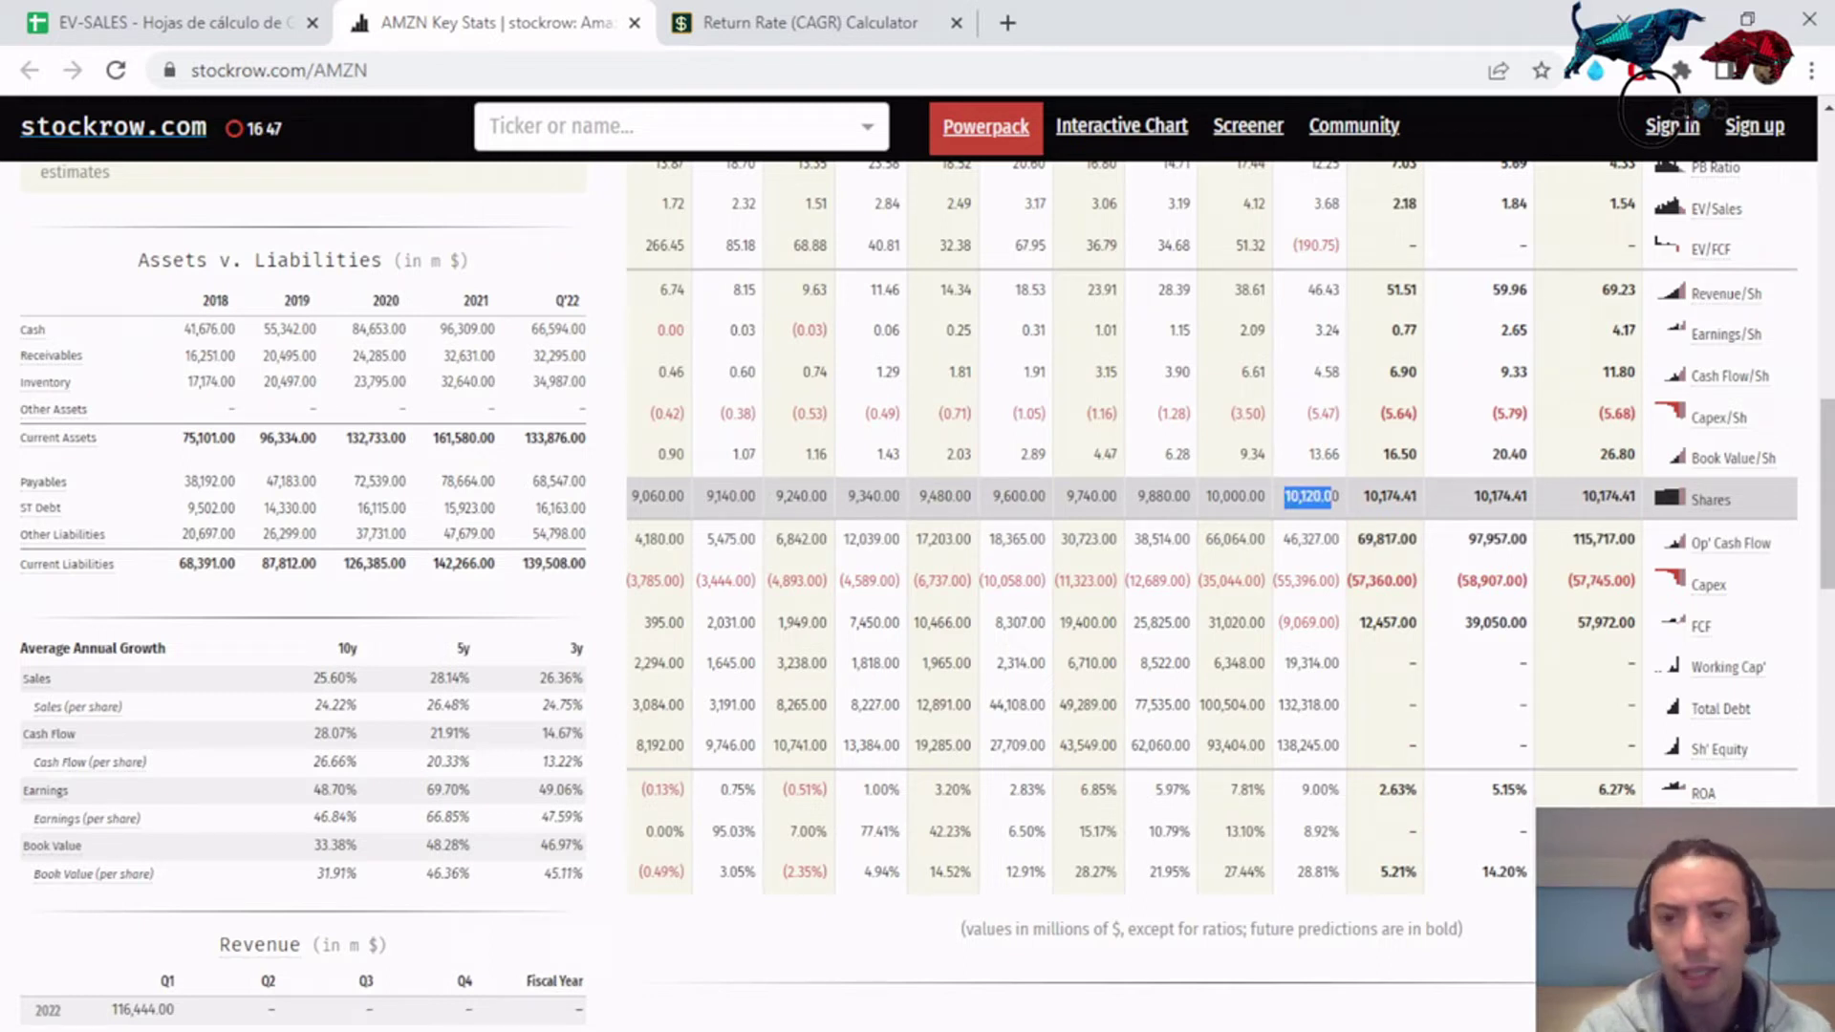
pyautogui.click(173, 22)
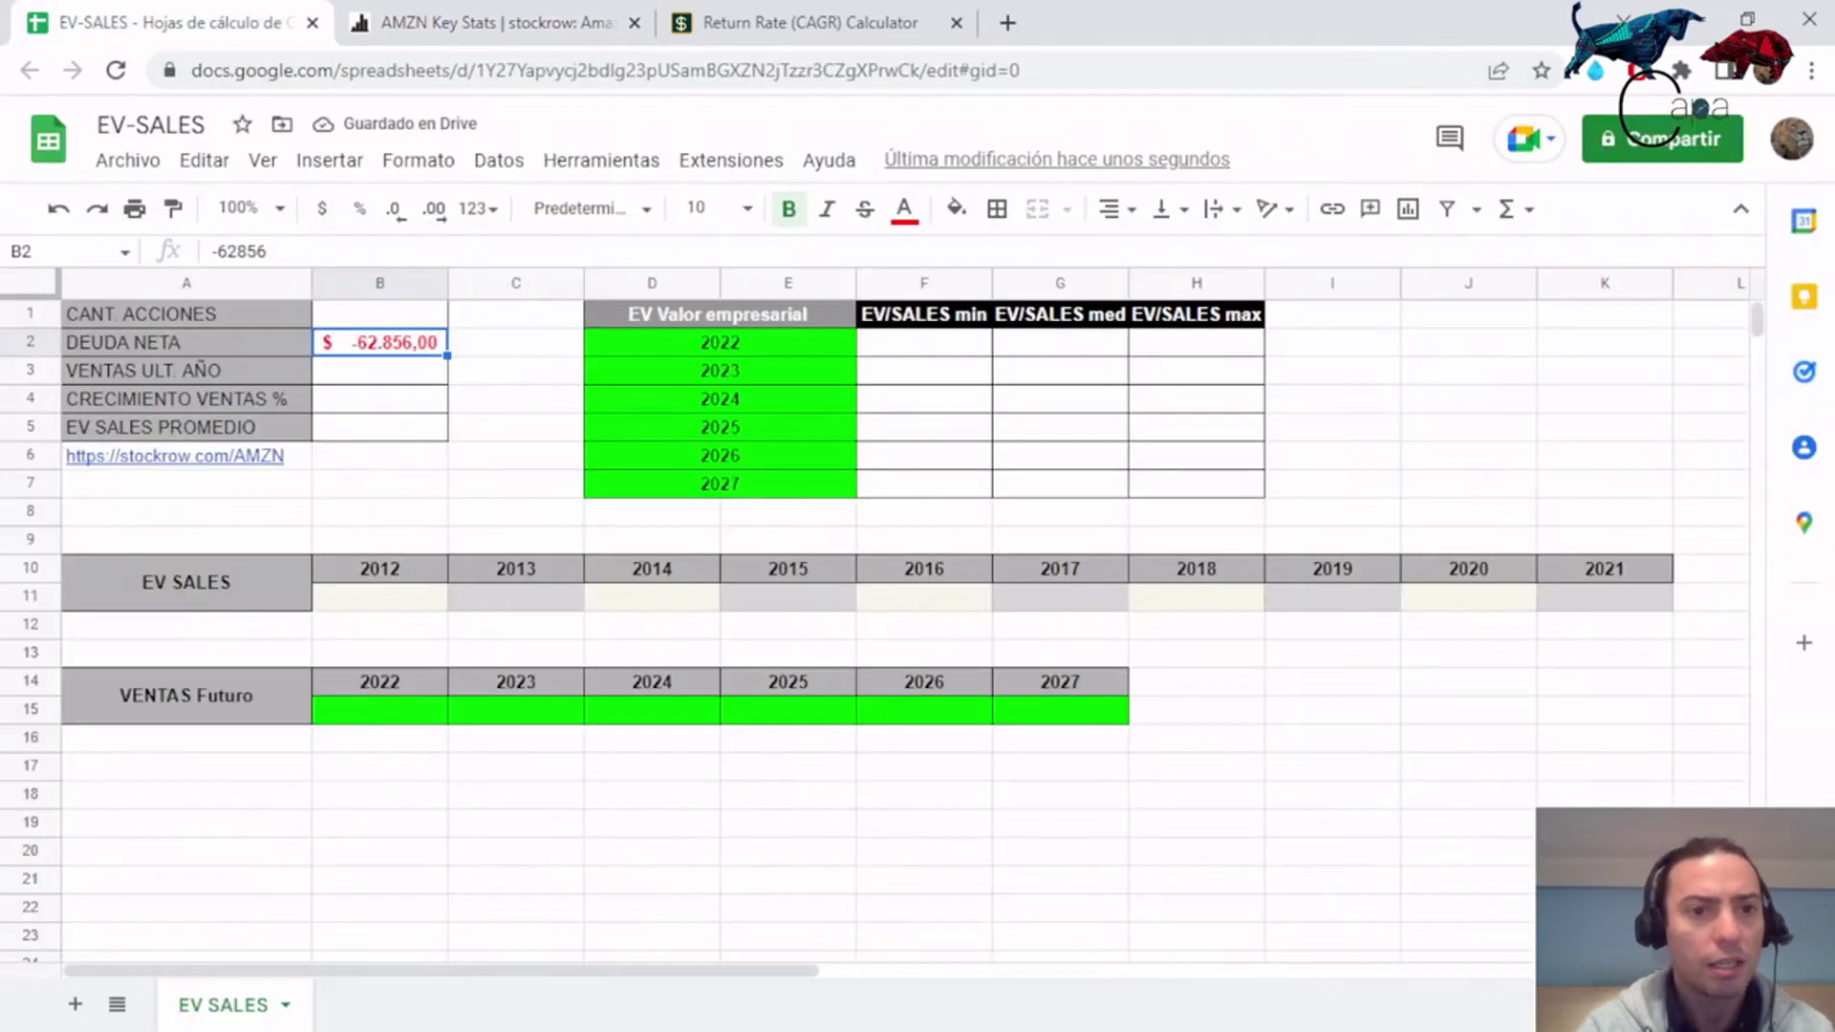
pyautogui.click(379, 313)
pyautogui.click(379, 251)
pyautogui.write('10120')
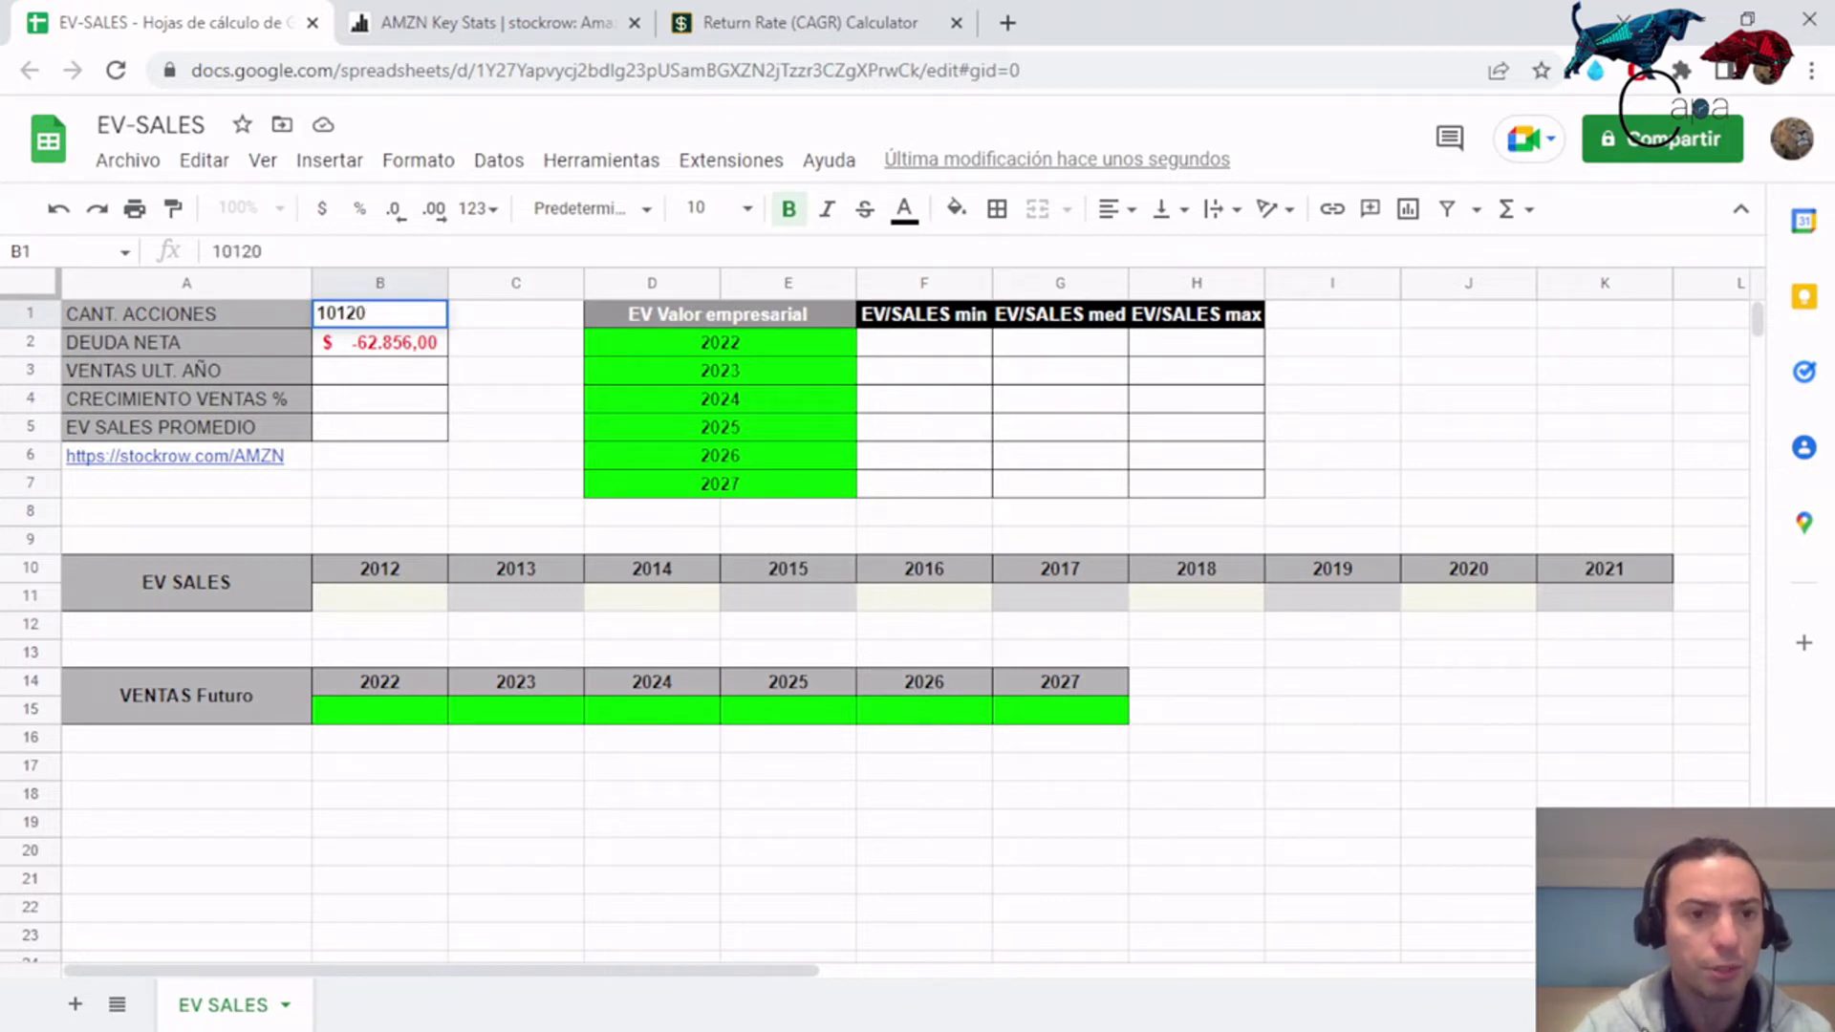
pyautogui.press('Return')
pyautogui.press('Down')
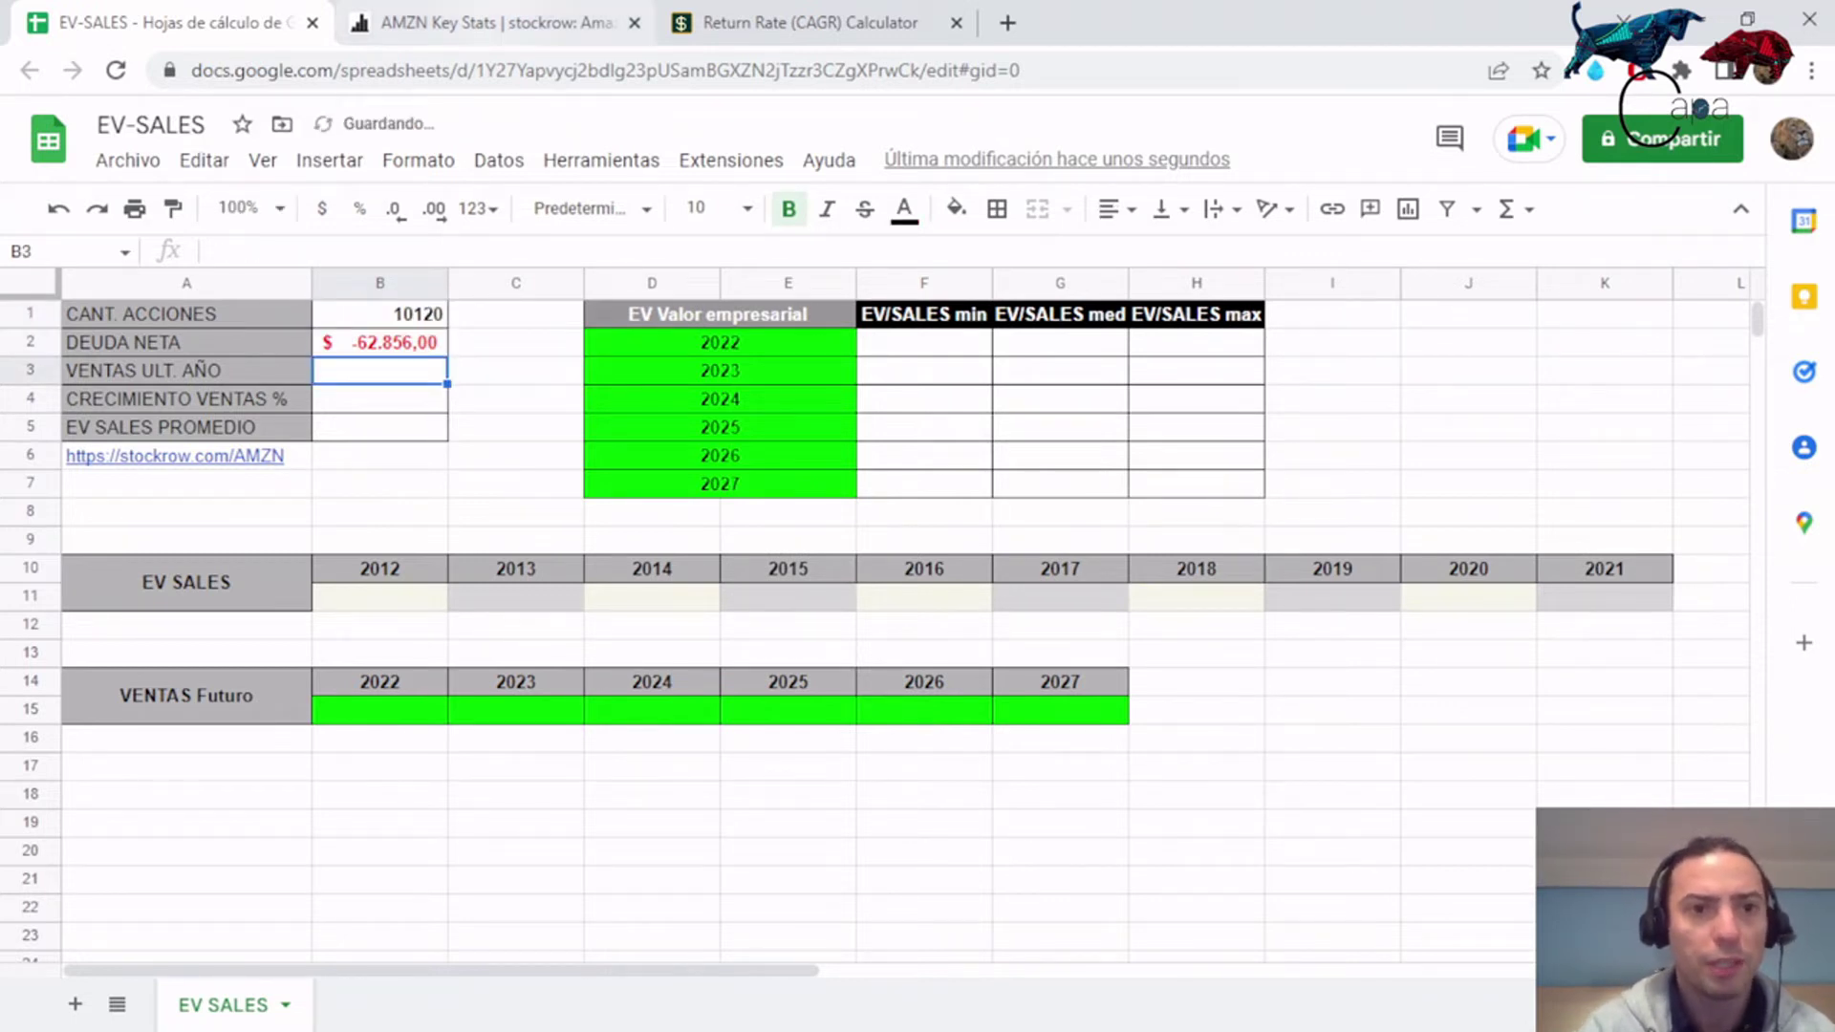
# Copy the whole-number part of Amazon's 2021 Revenue, 469,822, from the stockrow yearly table.
pyautogui.click(492, 22)
pyautogui.scroll(5, 917, 593)
pyautogui.scroll(2, 917, 593)
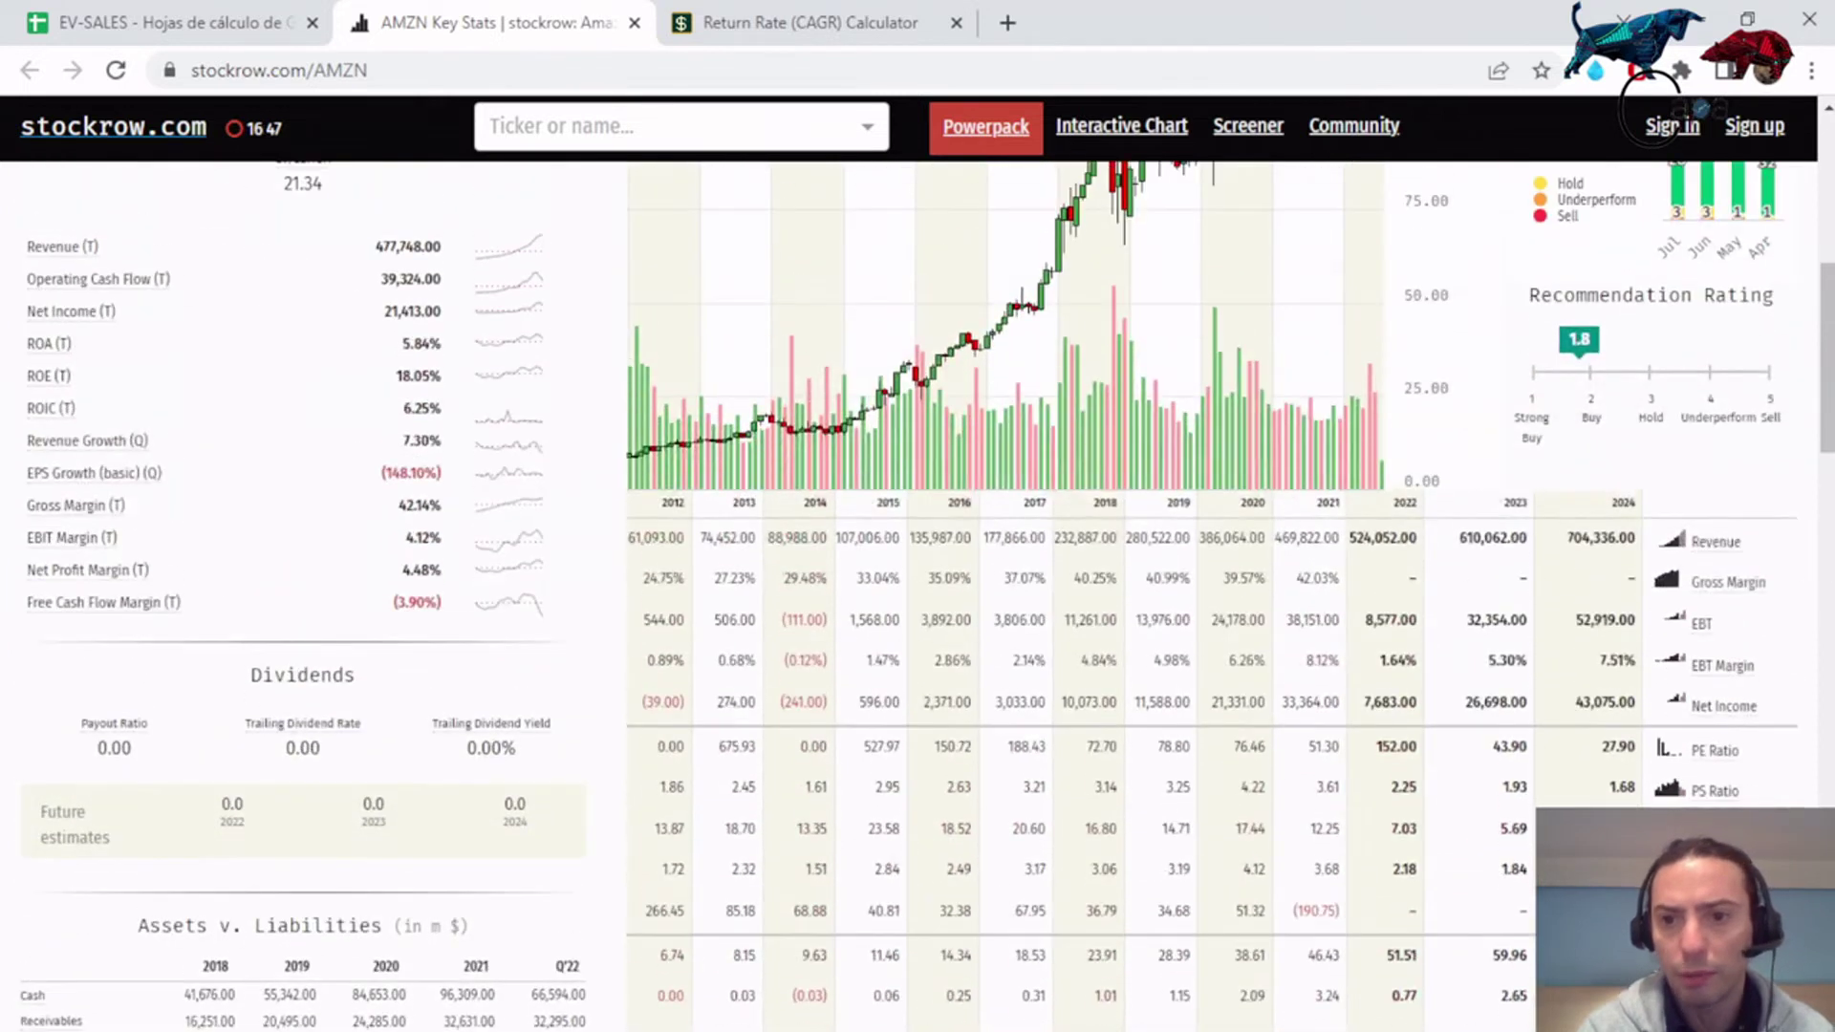
pyautogui.moveTo(1275, 537); pyautogui.dragTo(1322, 538)
pyautogui.hotkey('ctrl', 'c')
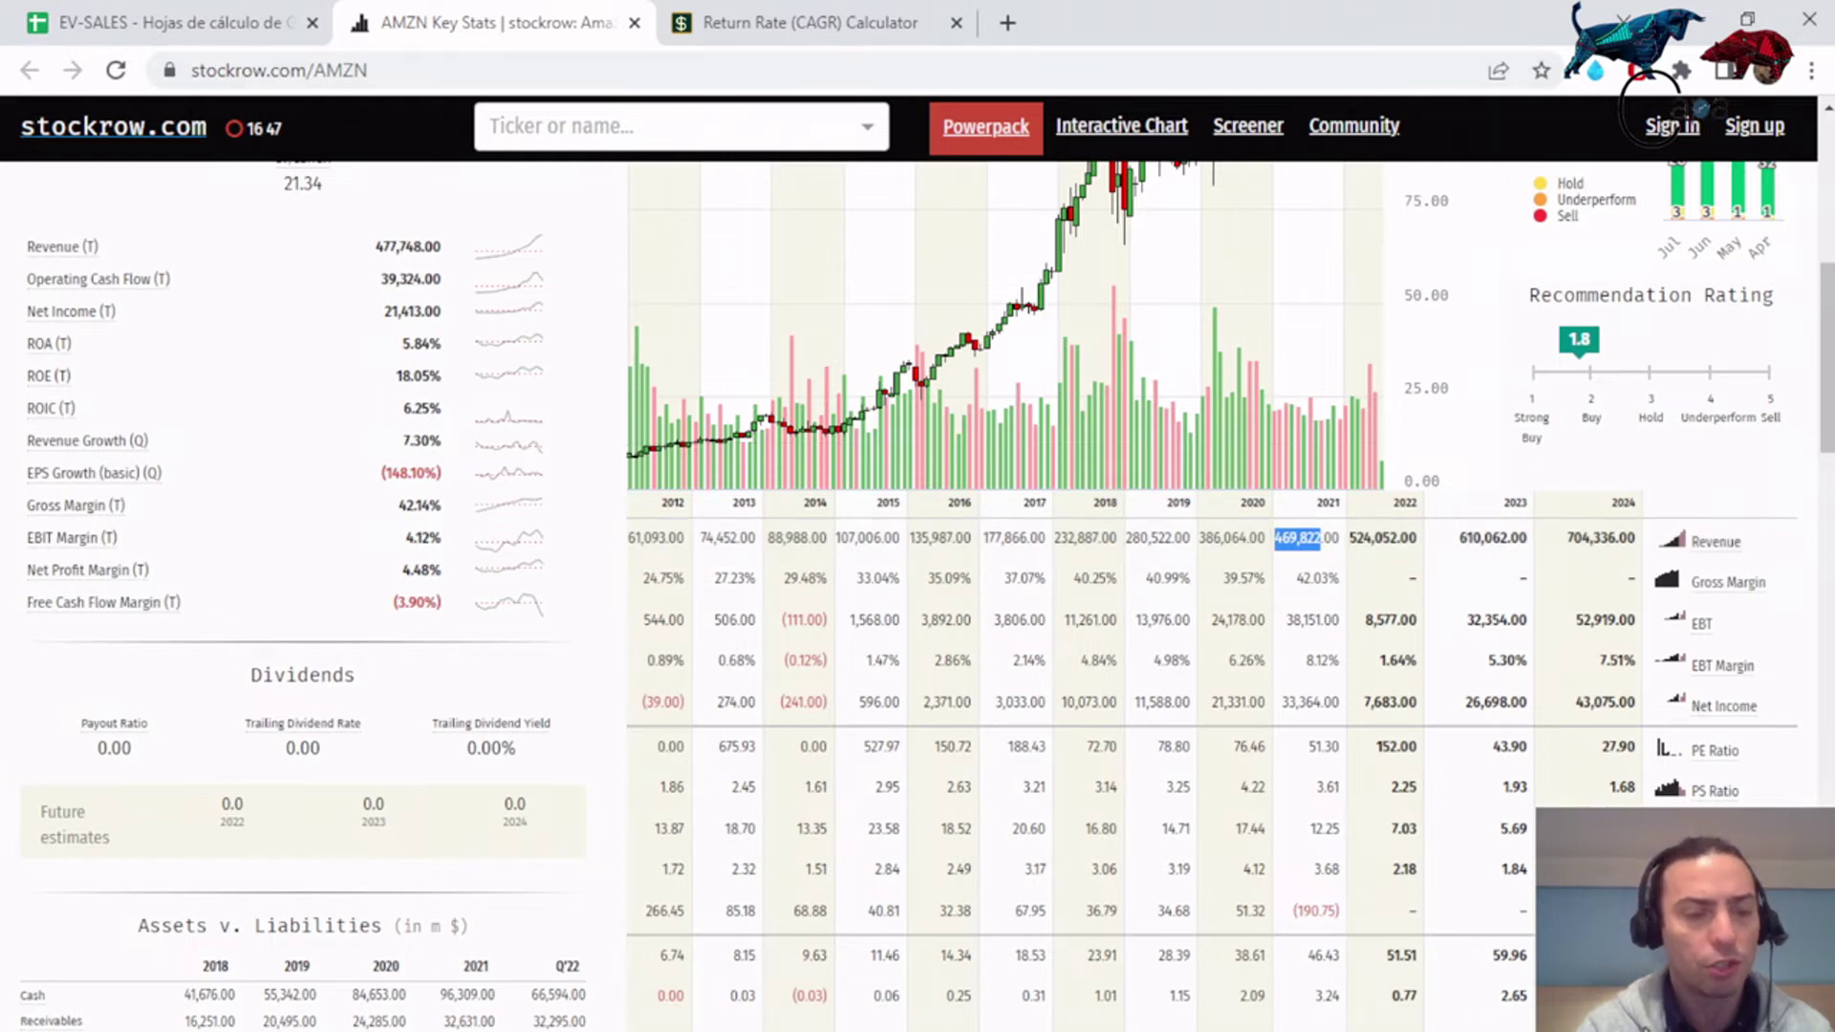
# Paste the copied revenue into VENTAS ULT. AÑO (B3) of the sheet and remove its comma, leaving 469822.
pyautogui.click(172, 23)
pyautogui.click(277, 252)
pyautogui.hotkey('ctrl', 'v')
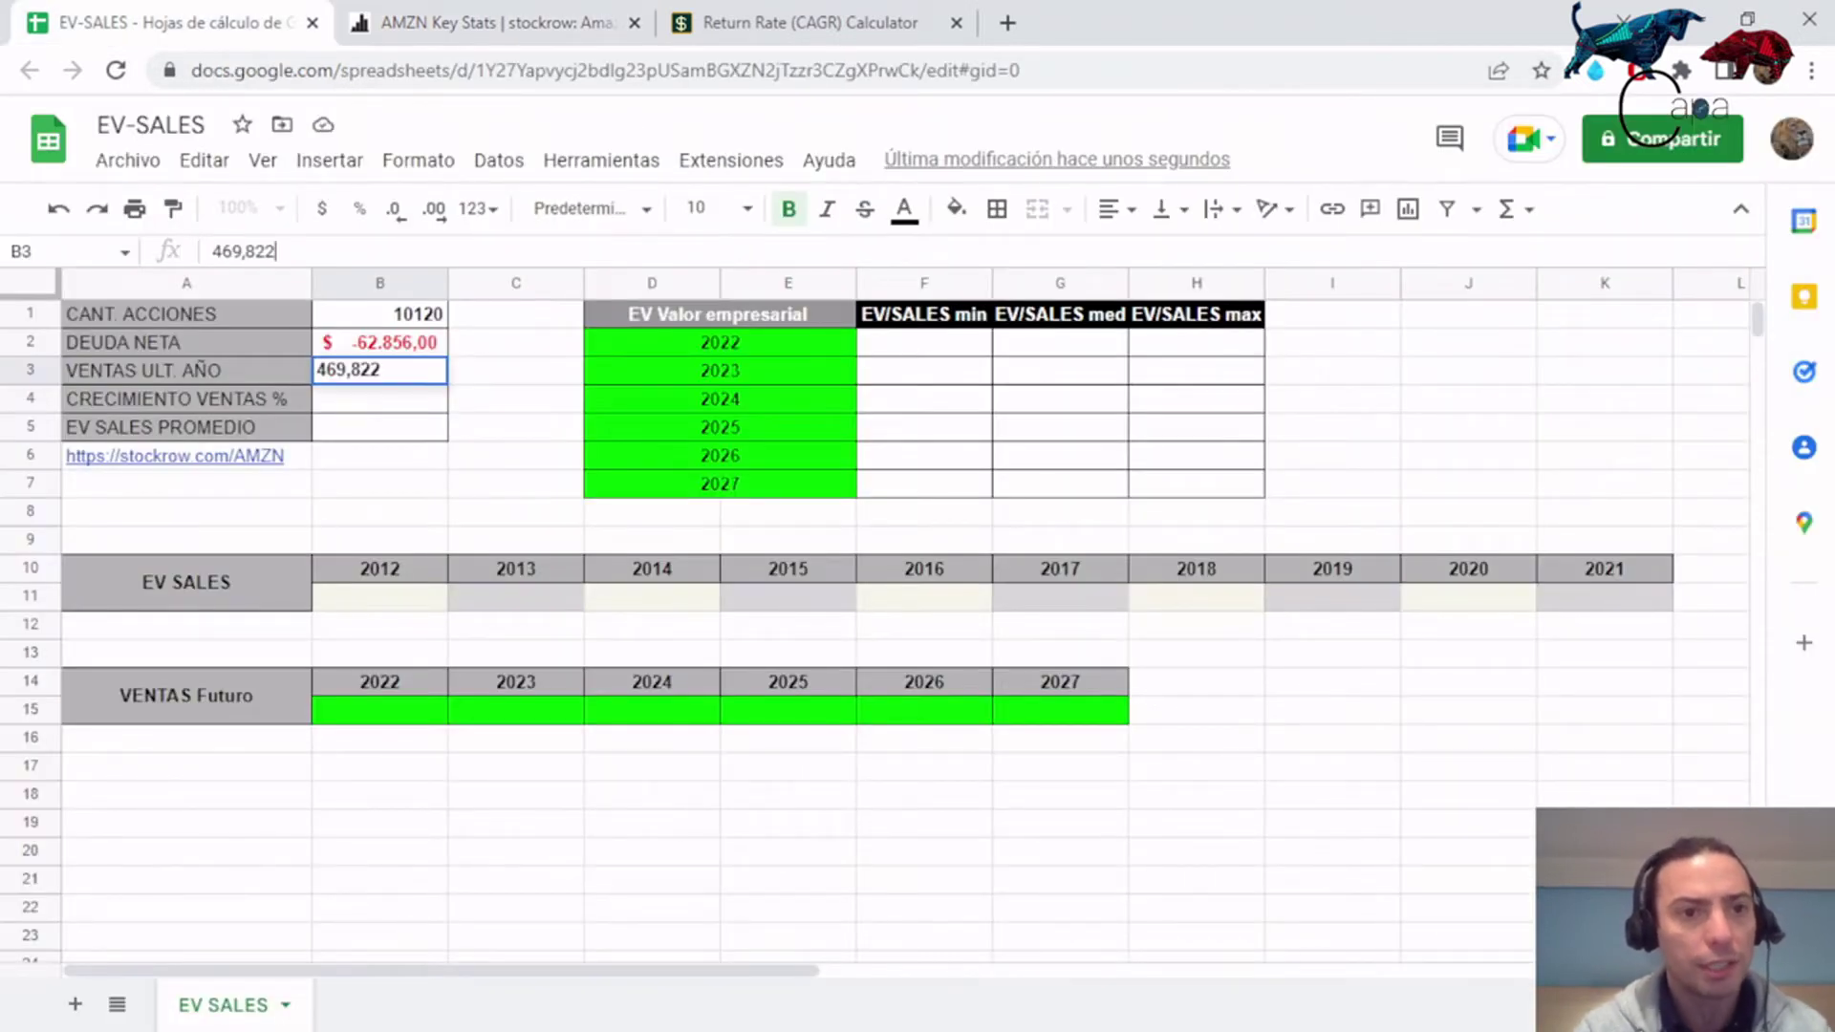
pyautogui.press('Left')
pyautogui.press('Left')
pyautogui.press('Left')
pyautogui.press('BackSpace')
pyautogui.press('Return')
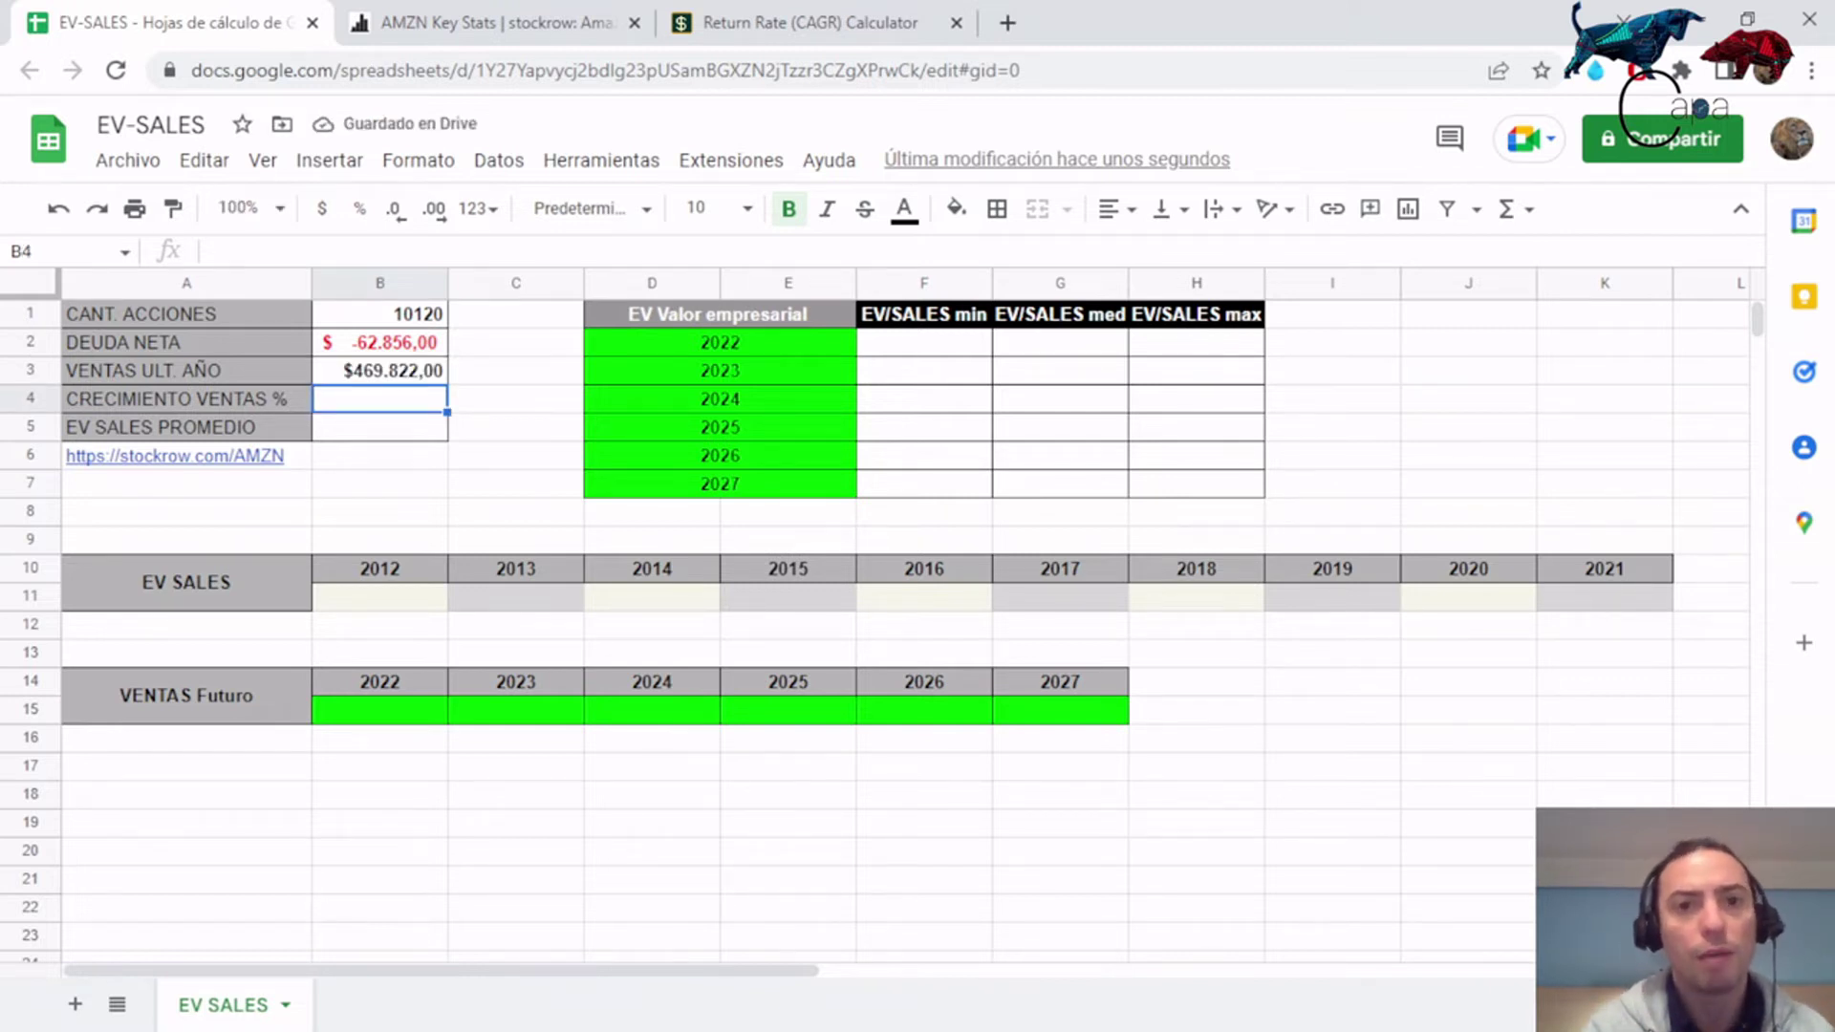
# Copy Amazon's 2012 Revenue from stockrow and enter 61,093 as the Present Value in the moneychimp CAGR calculator.
pyautogui.click(488, 22)
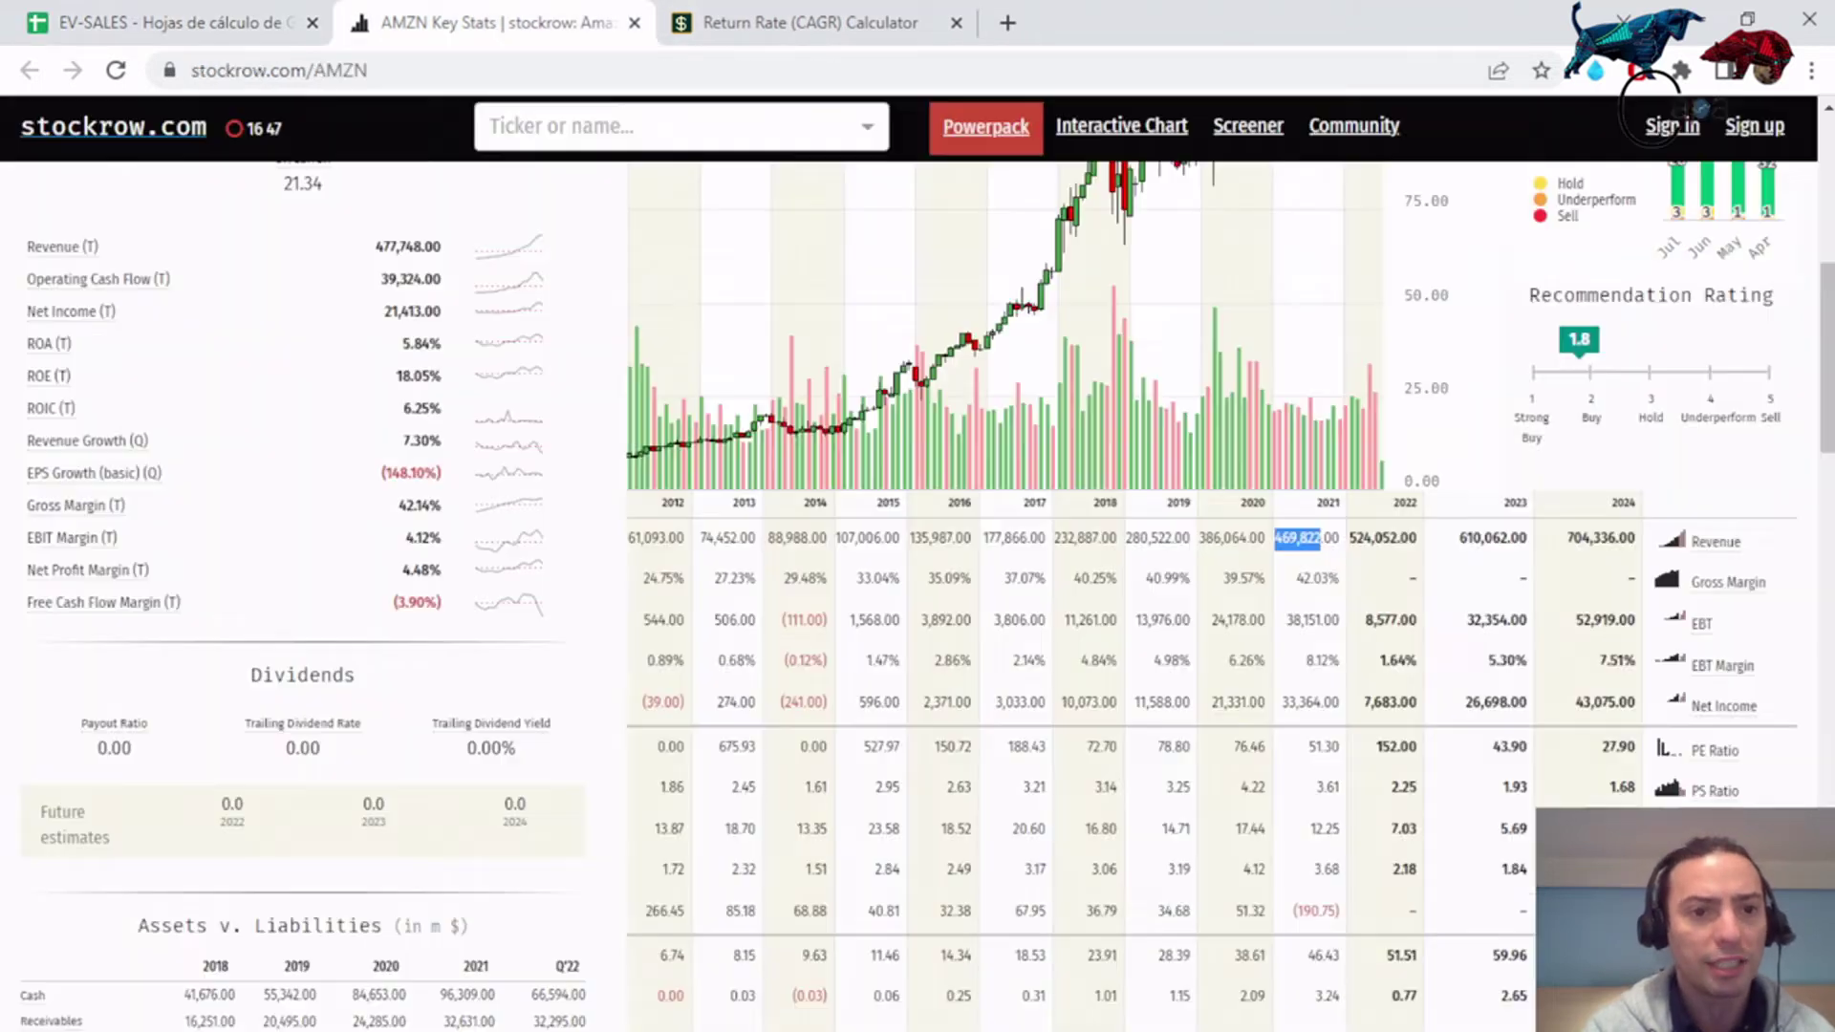
pyautogui.moveTo(685, 537); pyautogui.dragTo(627, 537)
pyautogui.hotkey('ctrl', 'c')
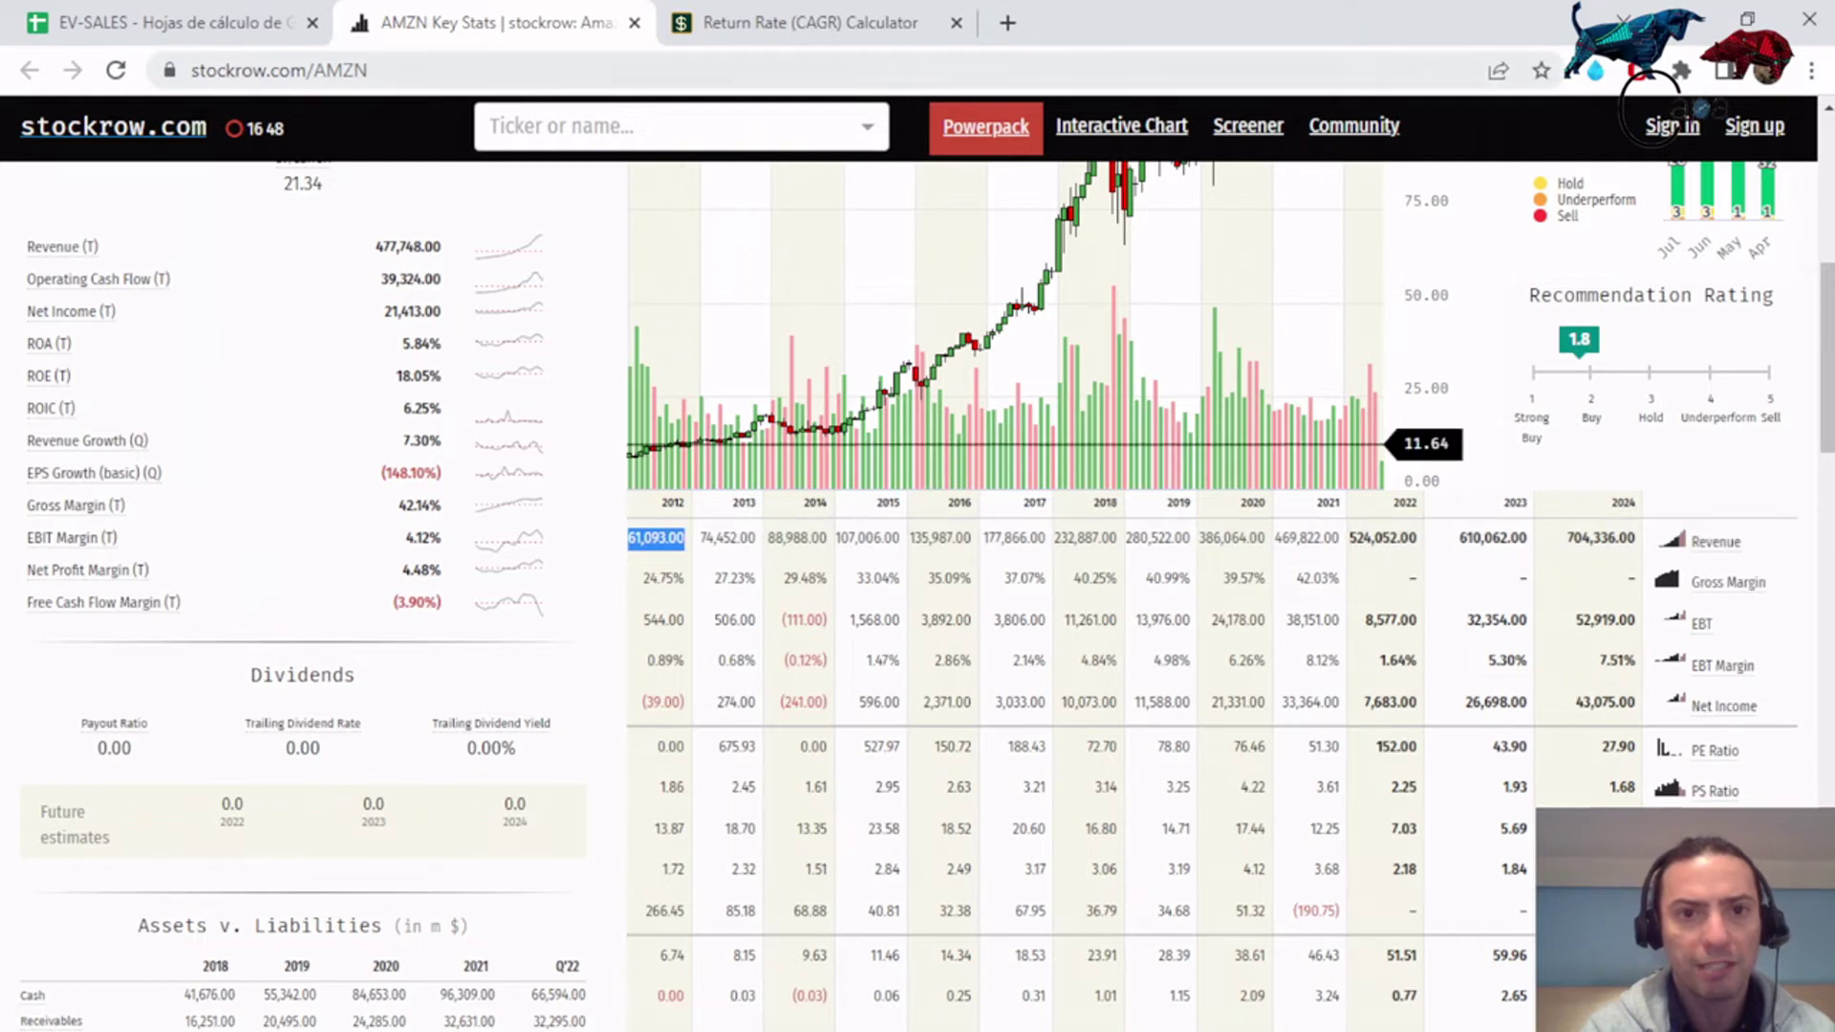
pyautogui.click(793, 22)
pyautogui.hotkey('ctrl', 'v')
pyautogui.press('BackSpace')
pyautogui.press('BackSpace')
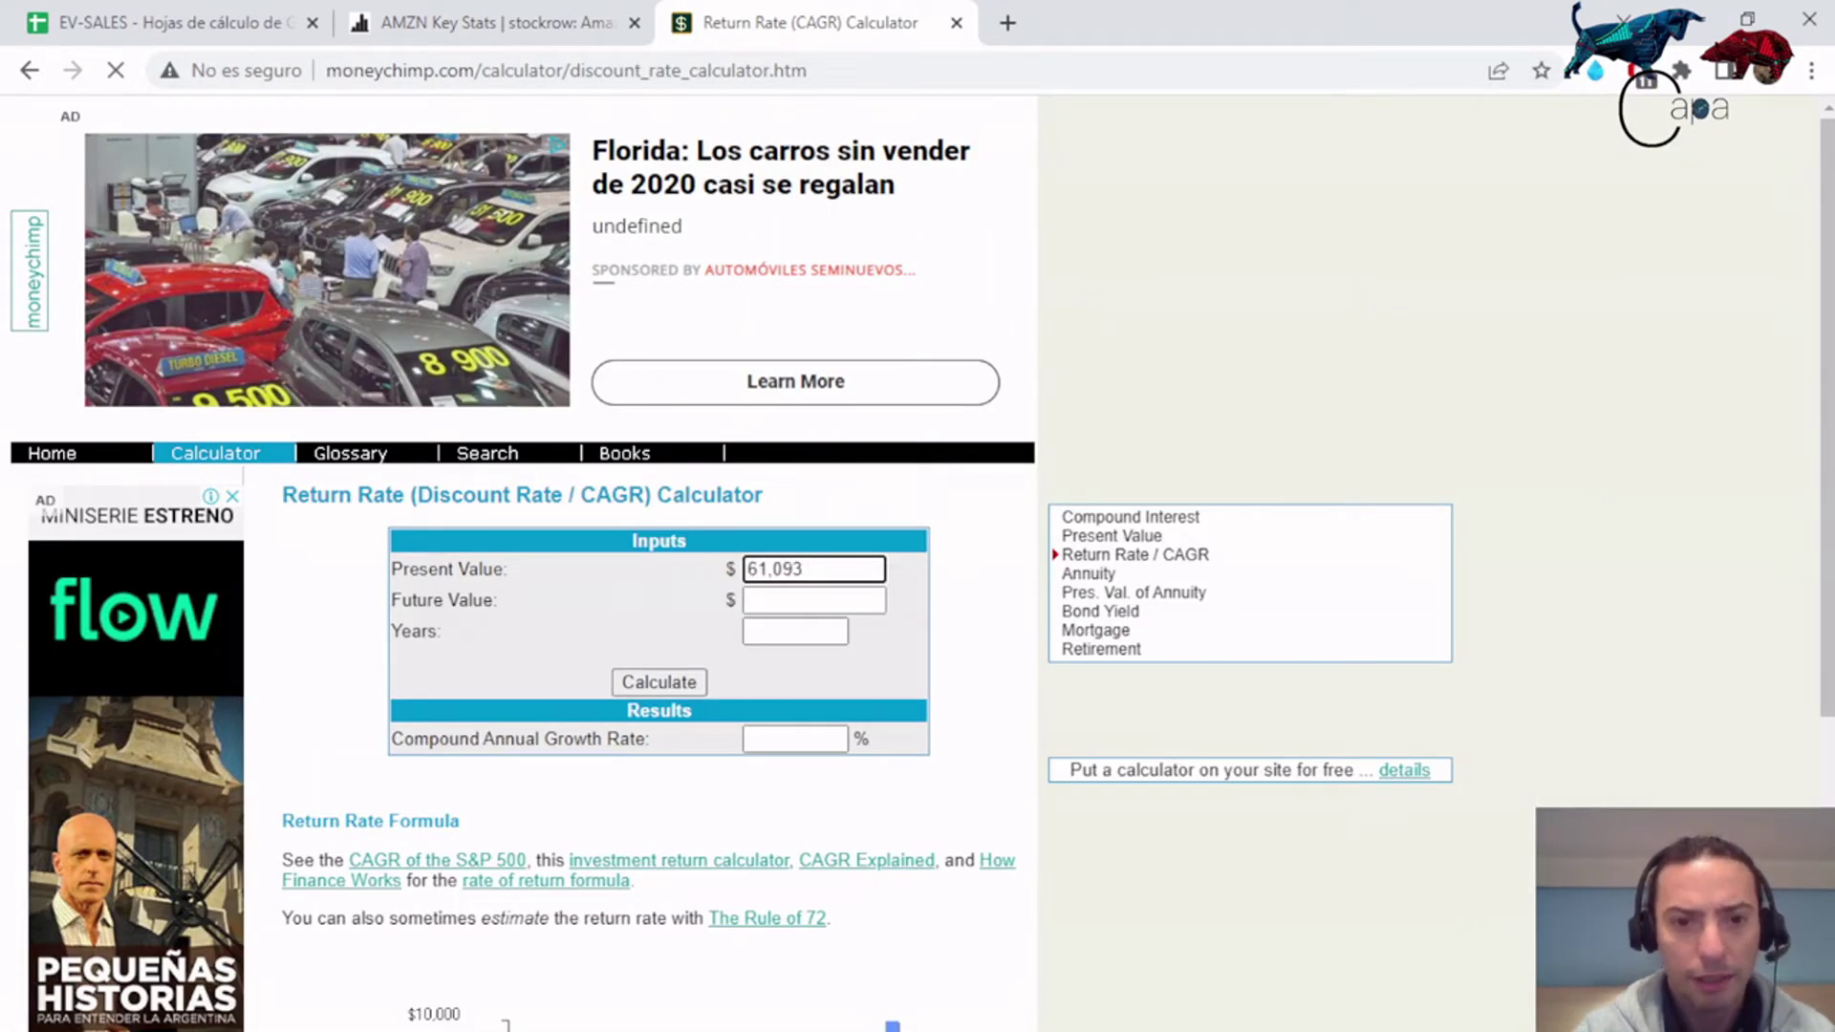
pyautogui.press('Tab')
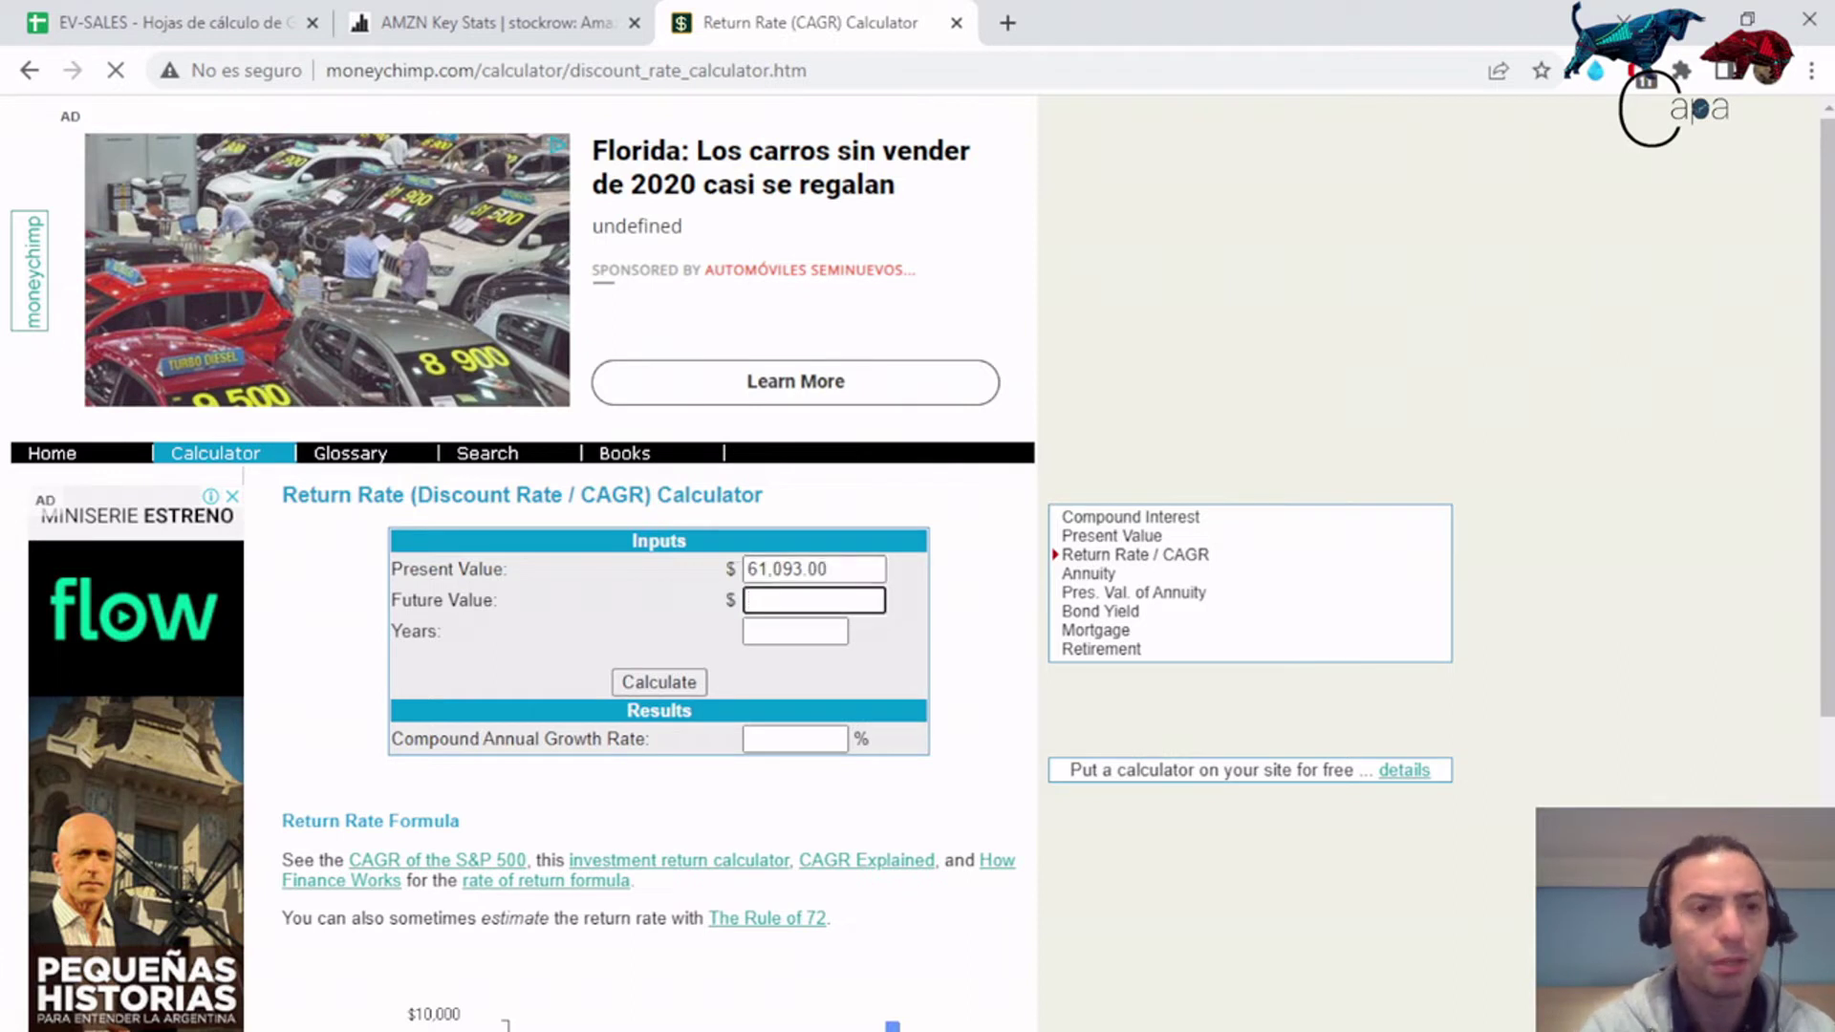
# Copy Amazon's 2021 Revenue from stockrow and paste 469,822 as the Future Value in the CAGR calculator.
pyautogui.click(172, 22)
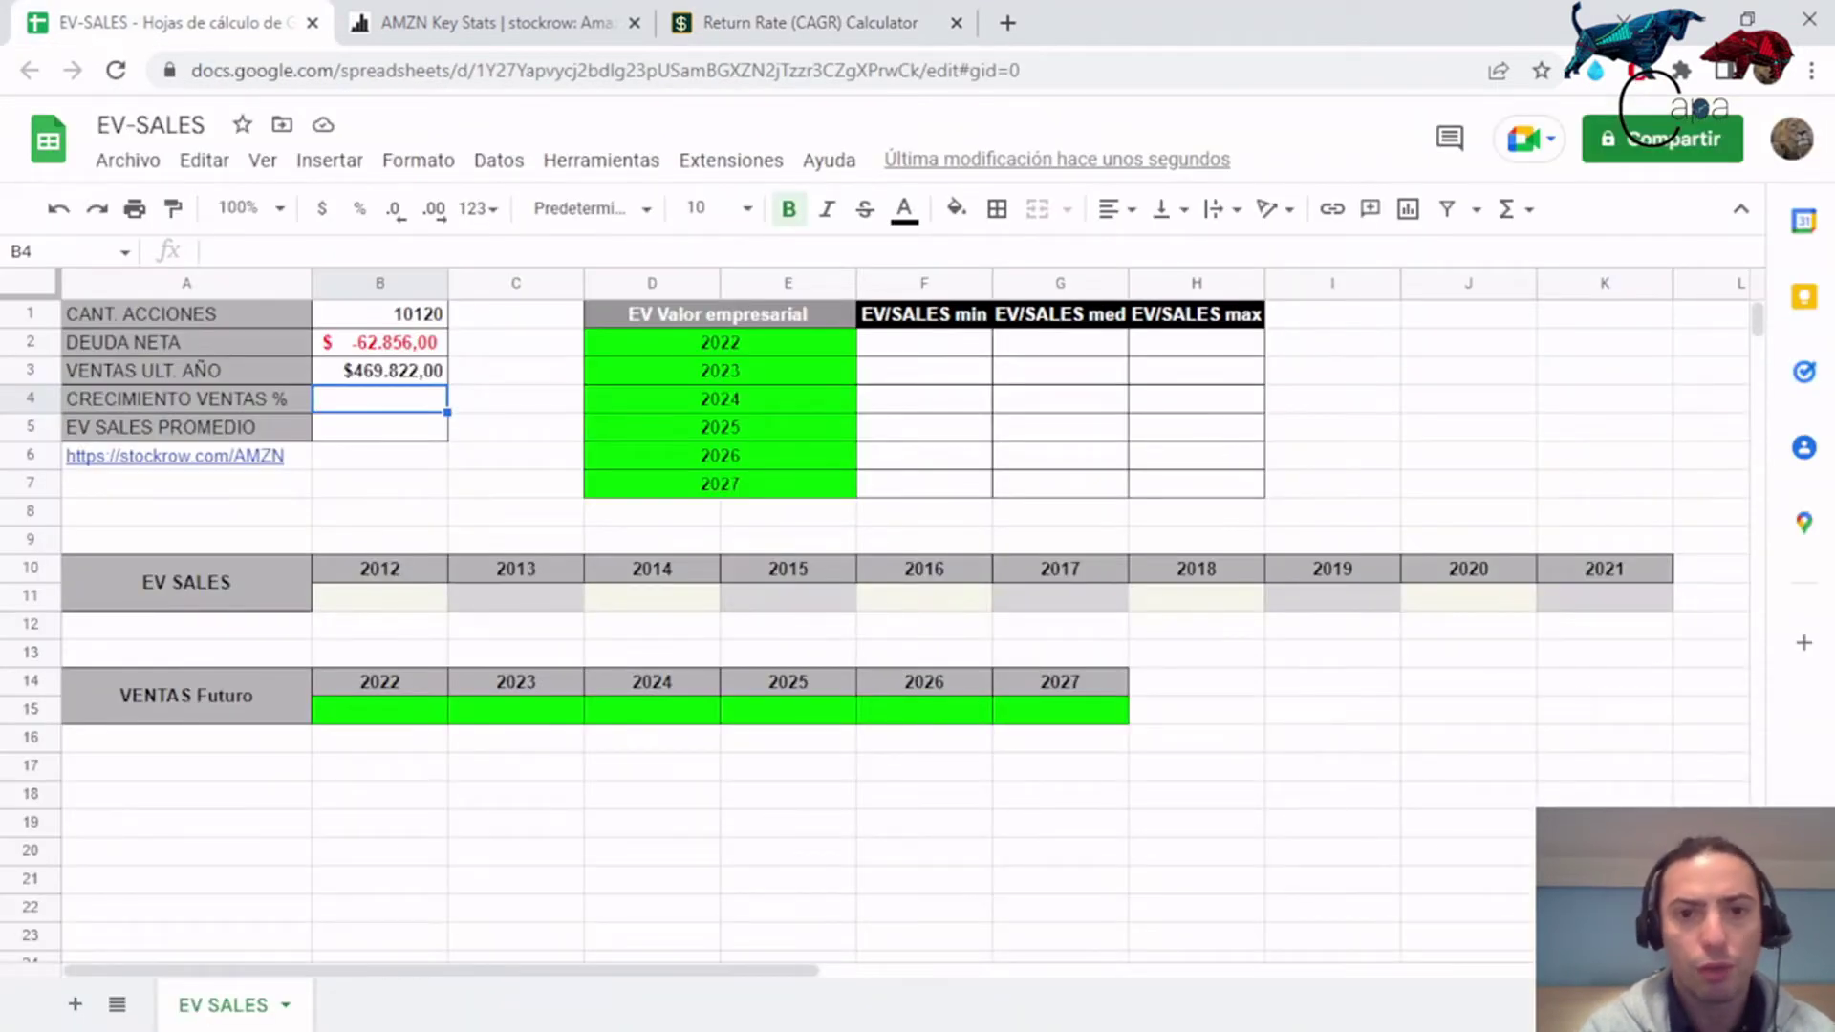
pyautogui.click(487, 22)
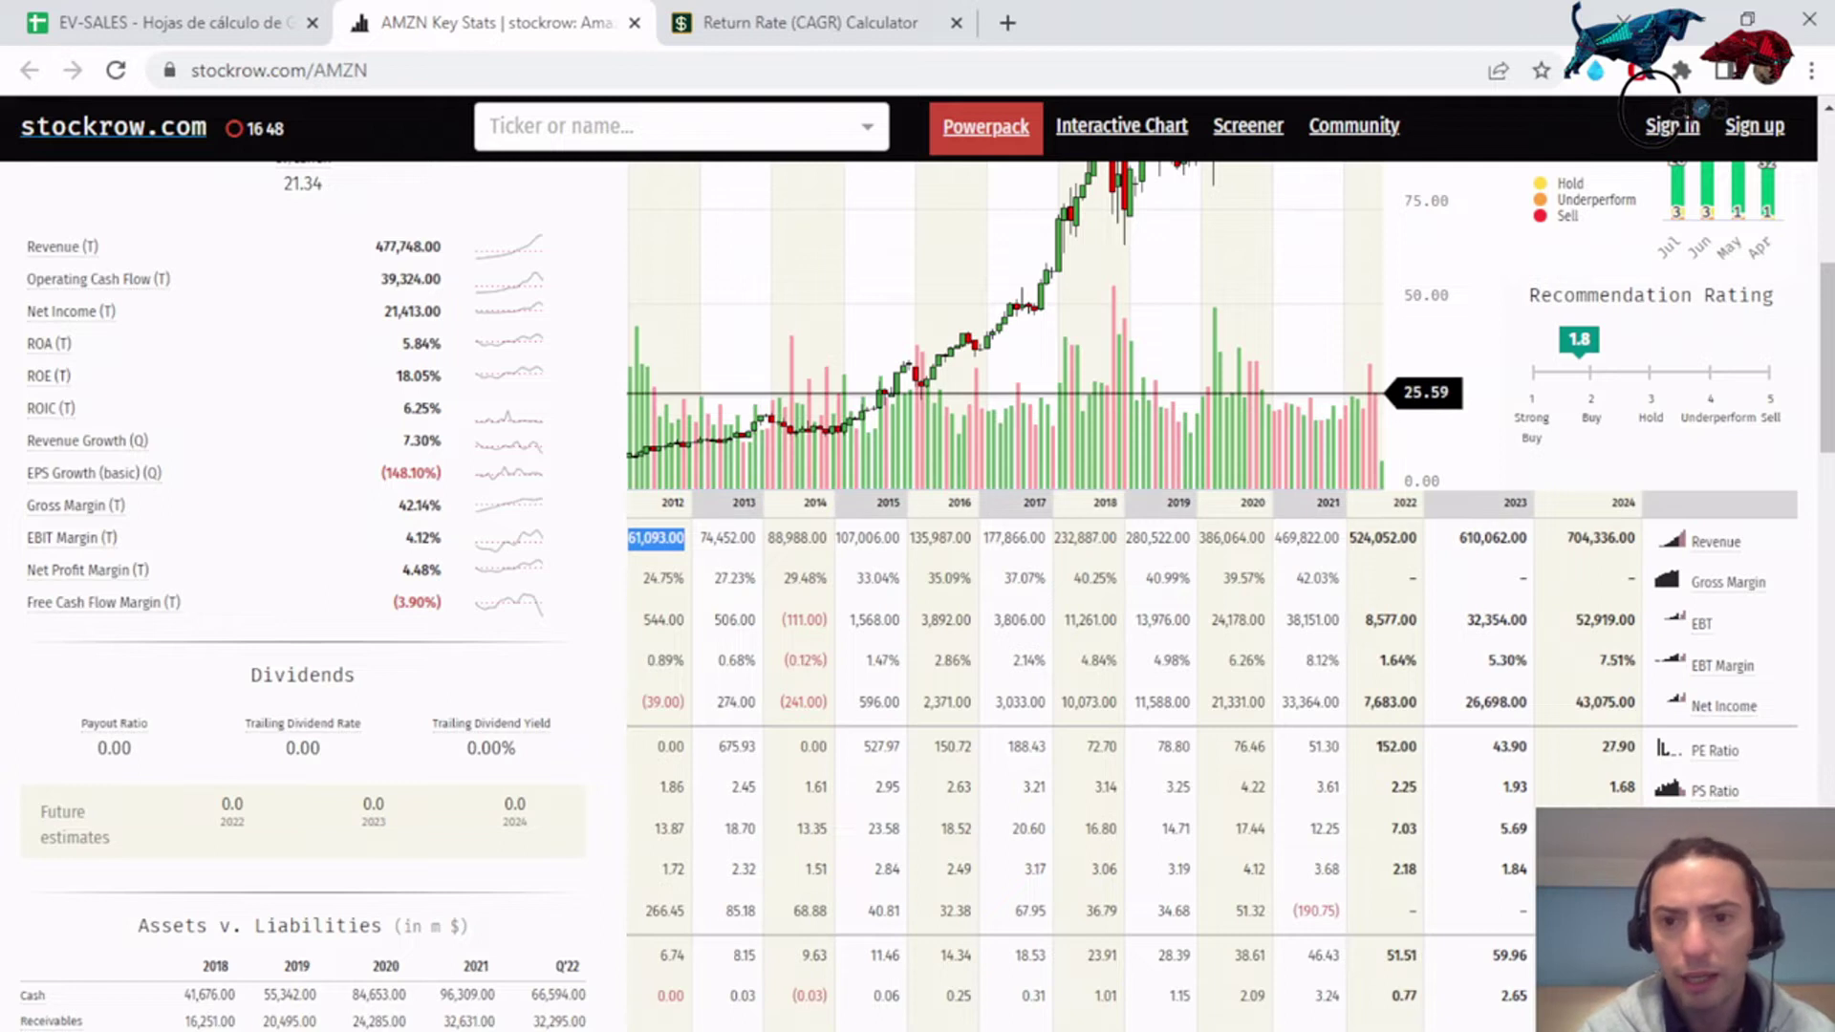
pyautogui.moveTo(1275, 538); pyautogui.dragTo(1321, 538)
pyautogui.hotkey('ctrl', 'c')
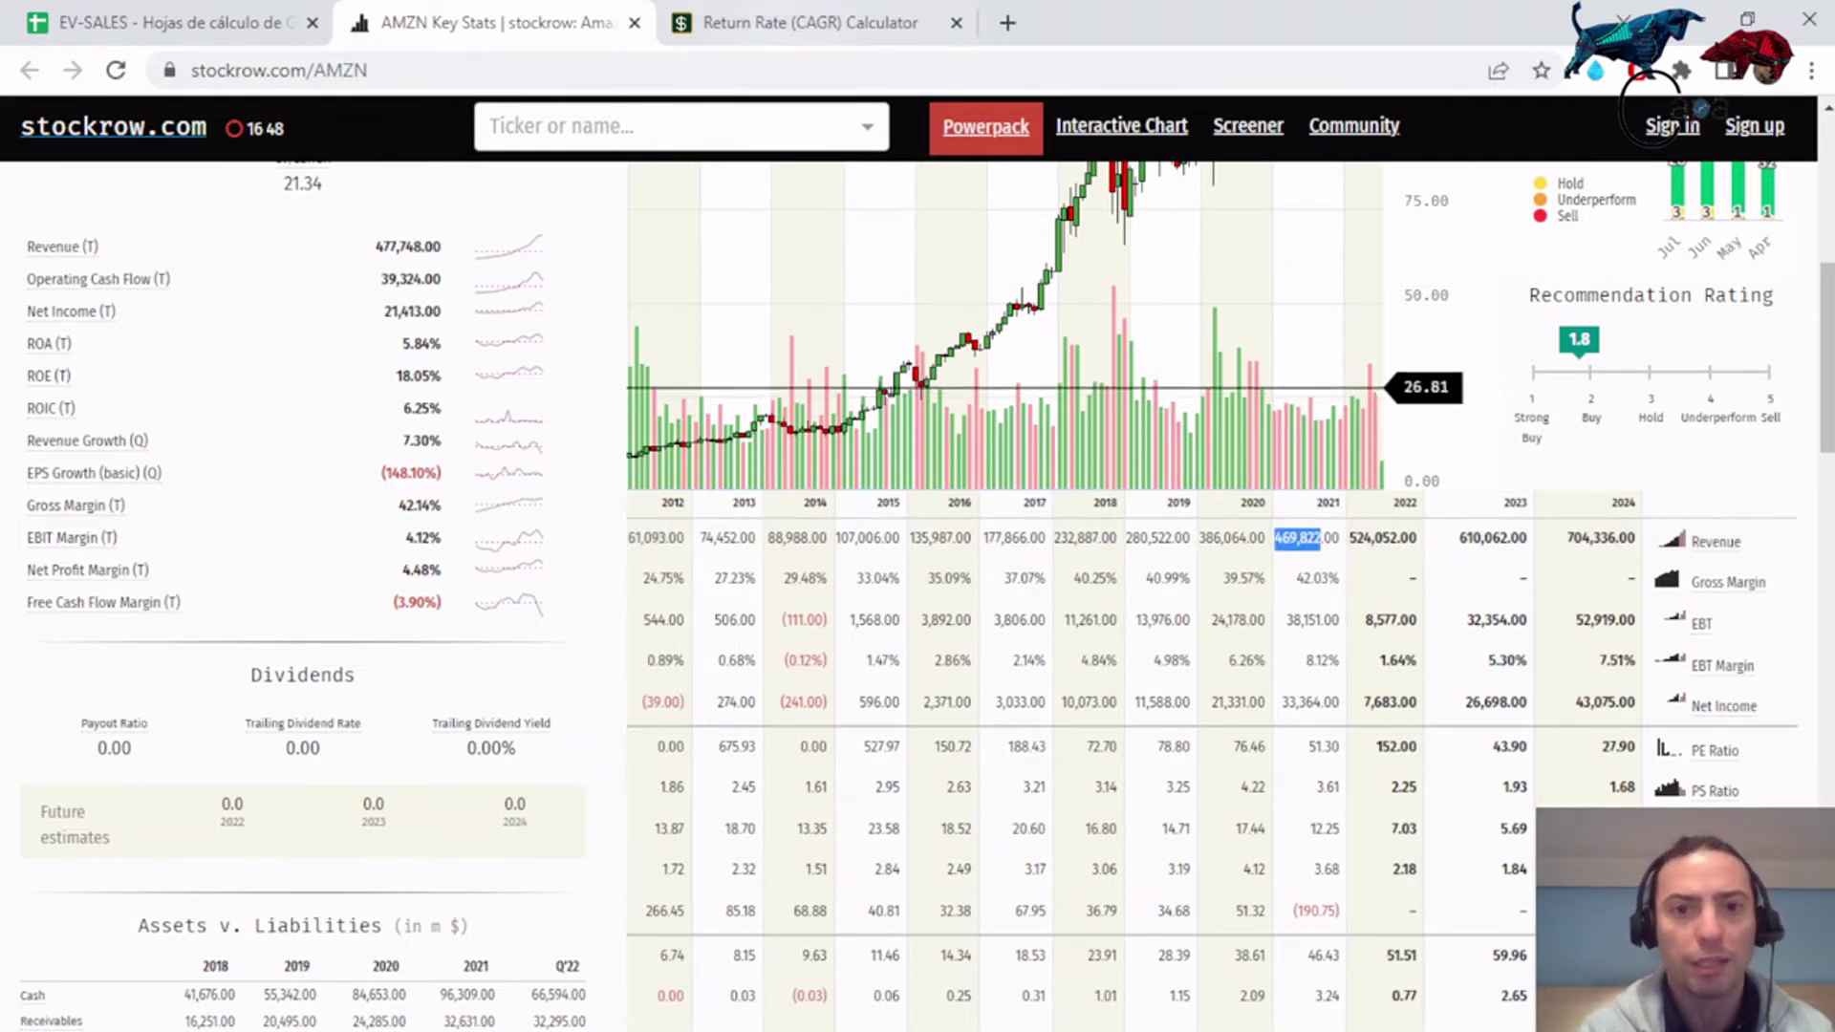
pyautogui.click(755, 22)
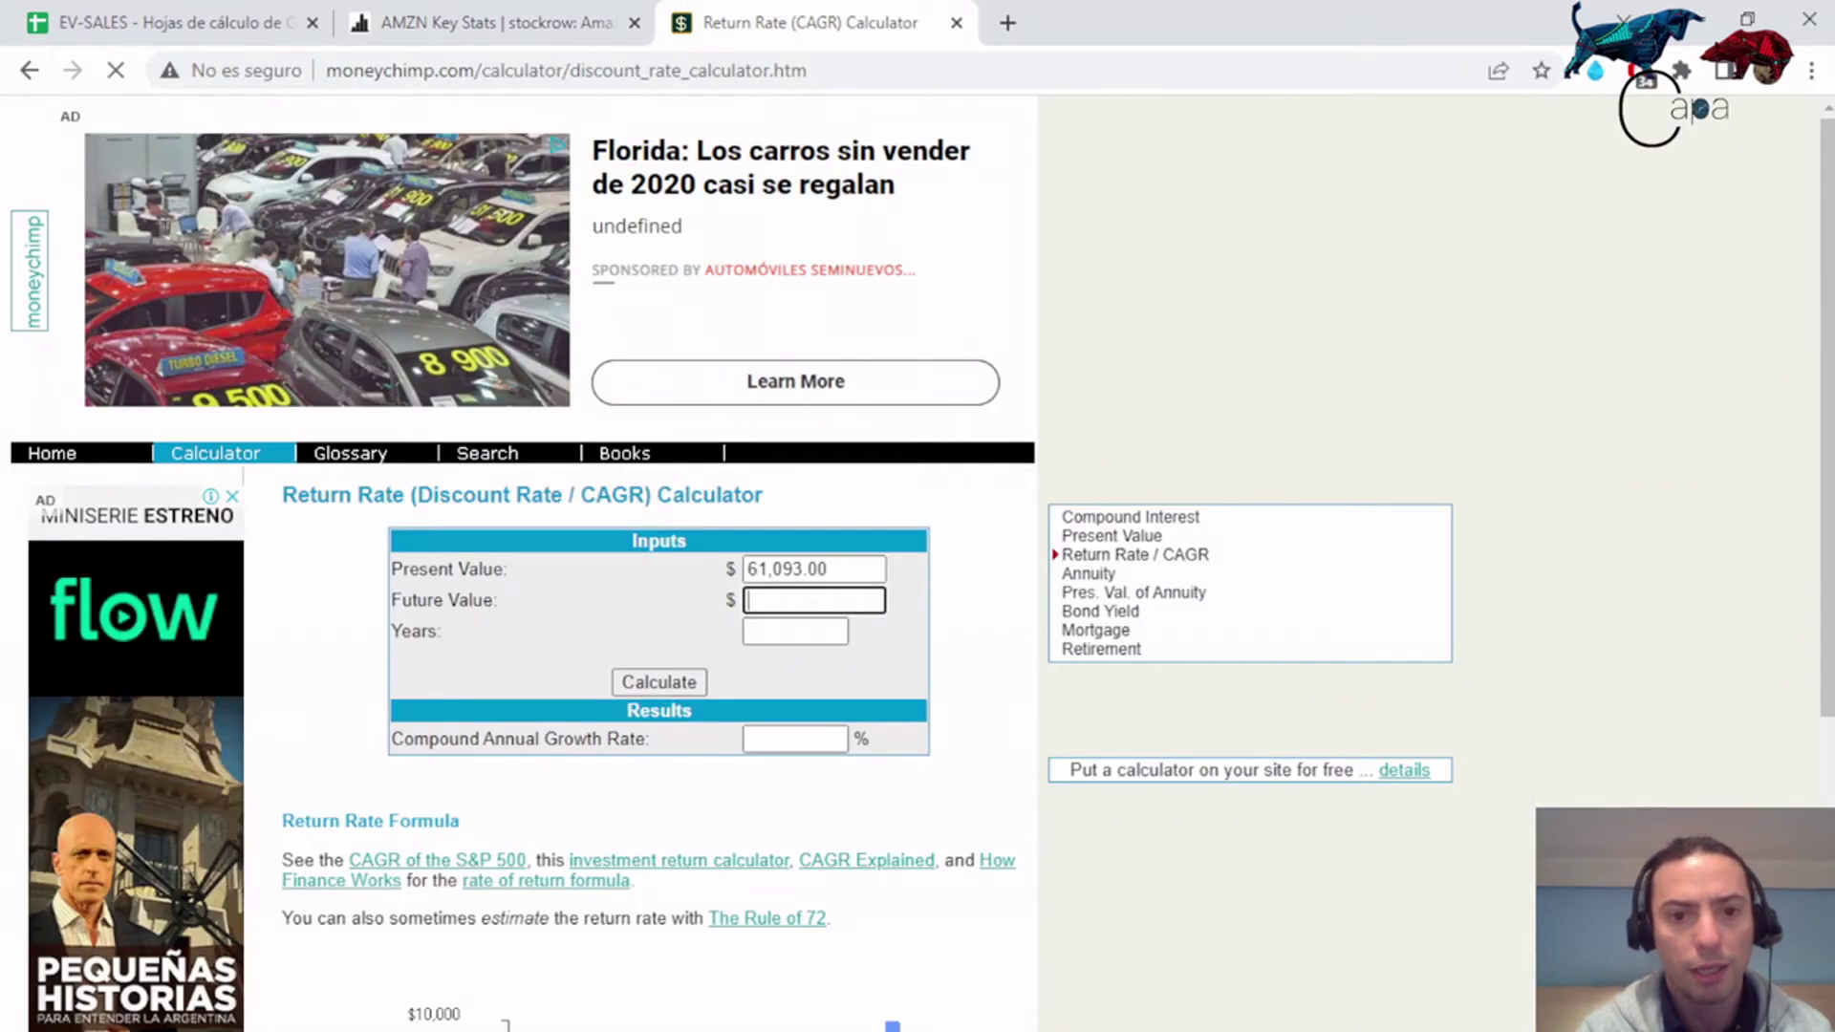
pyautogui.click(803, 599)
pyautogui.hotkey('ctrl', 'v')
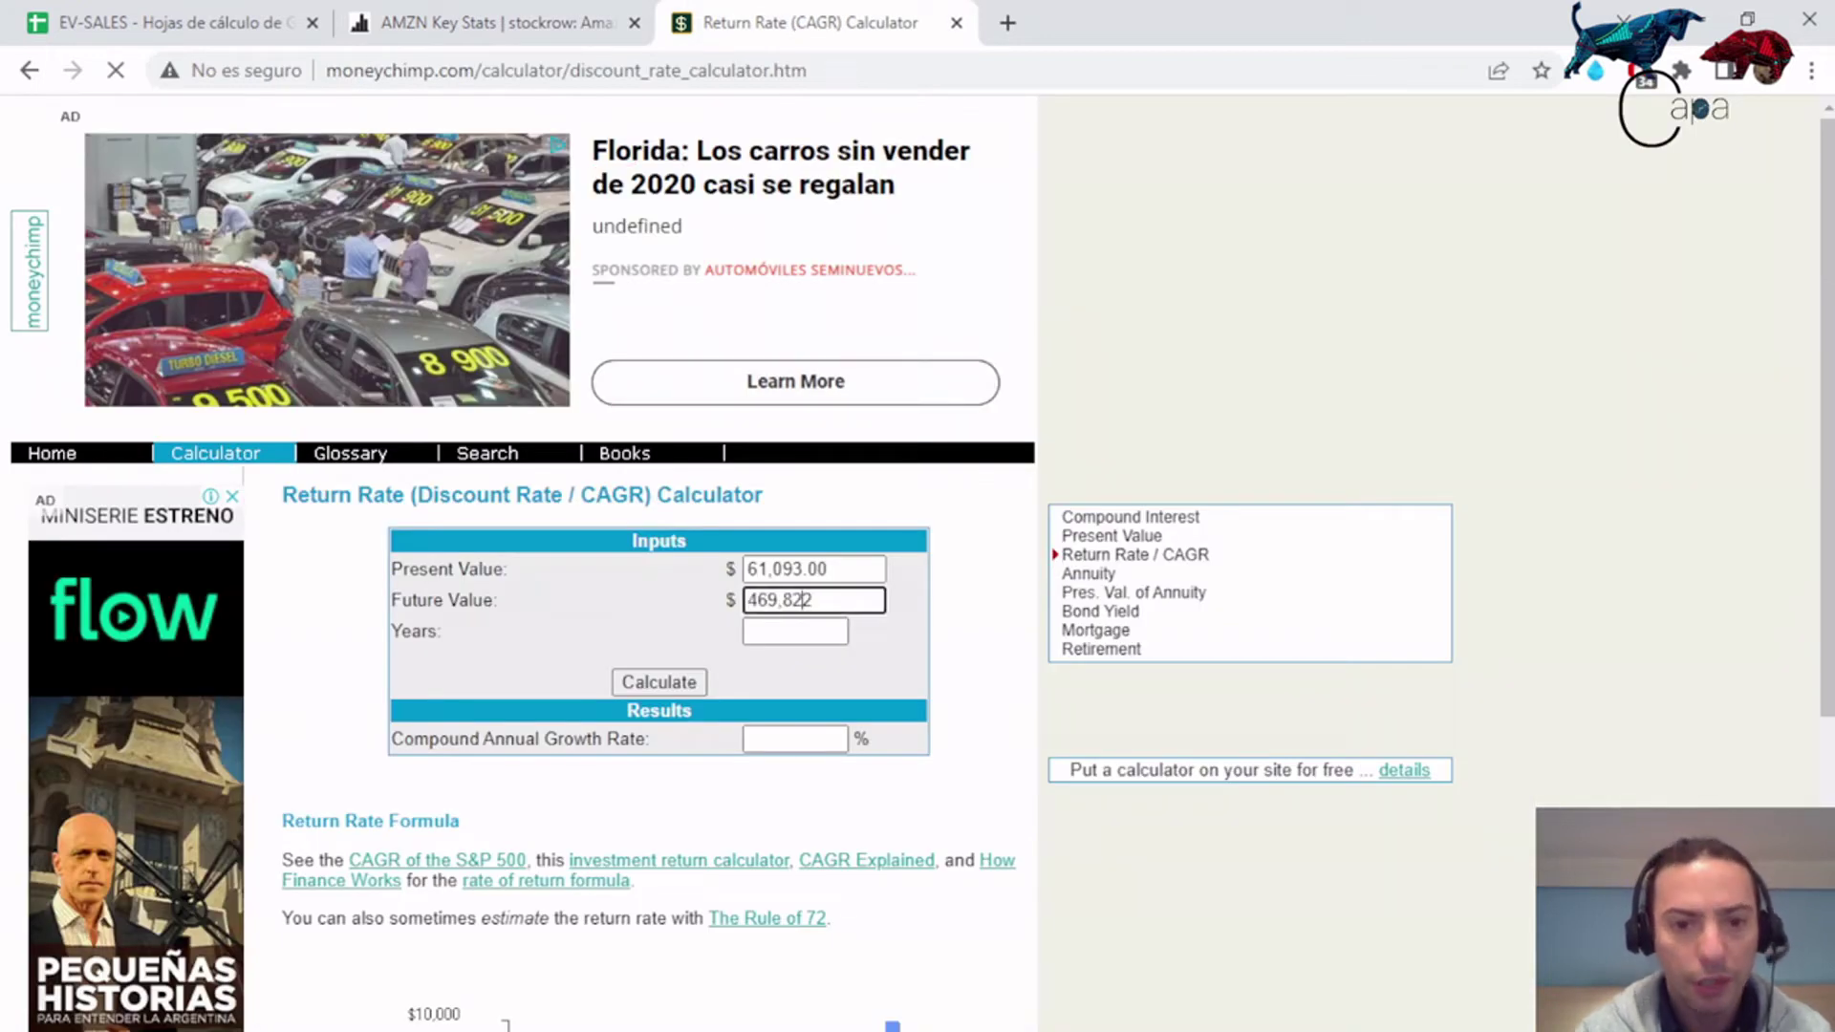
# Set Years to 10 and calculate the compound annual growth rate.
pyautogui.press('Tab')
pyautogui.write('10')
pyautogui.click(659, 682)
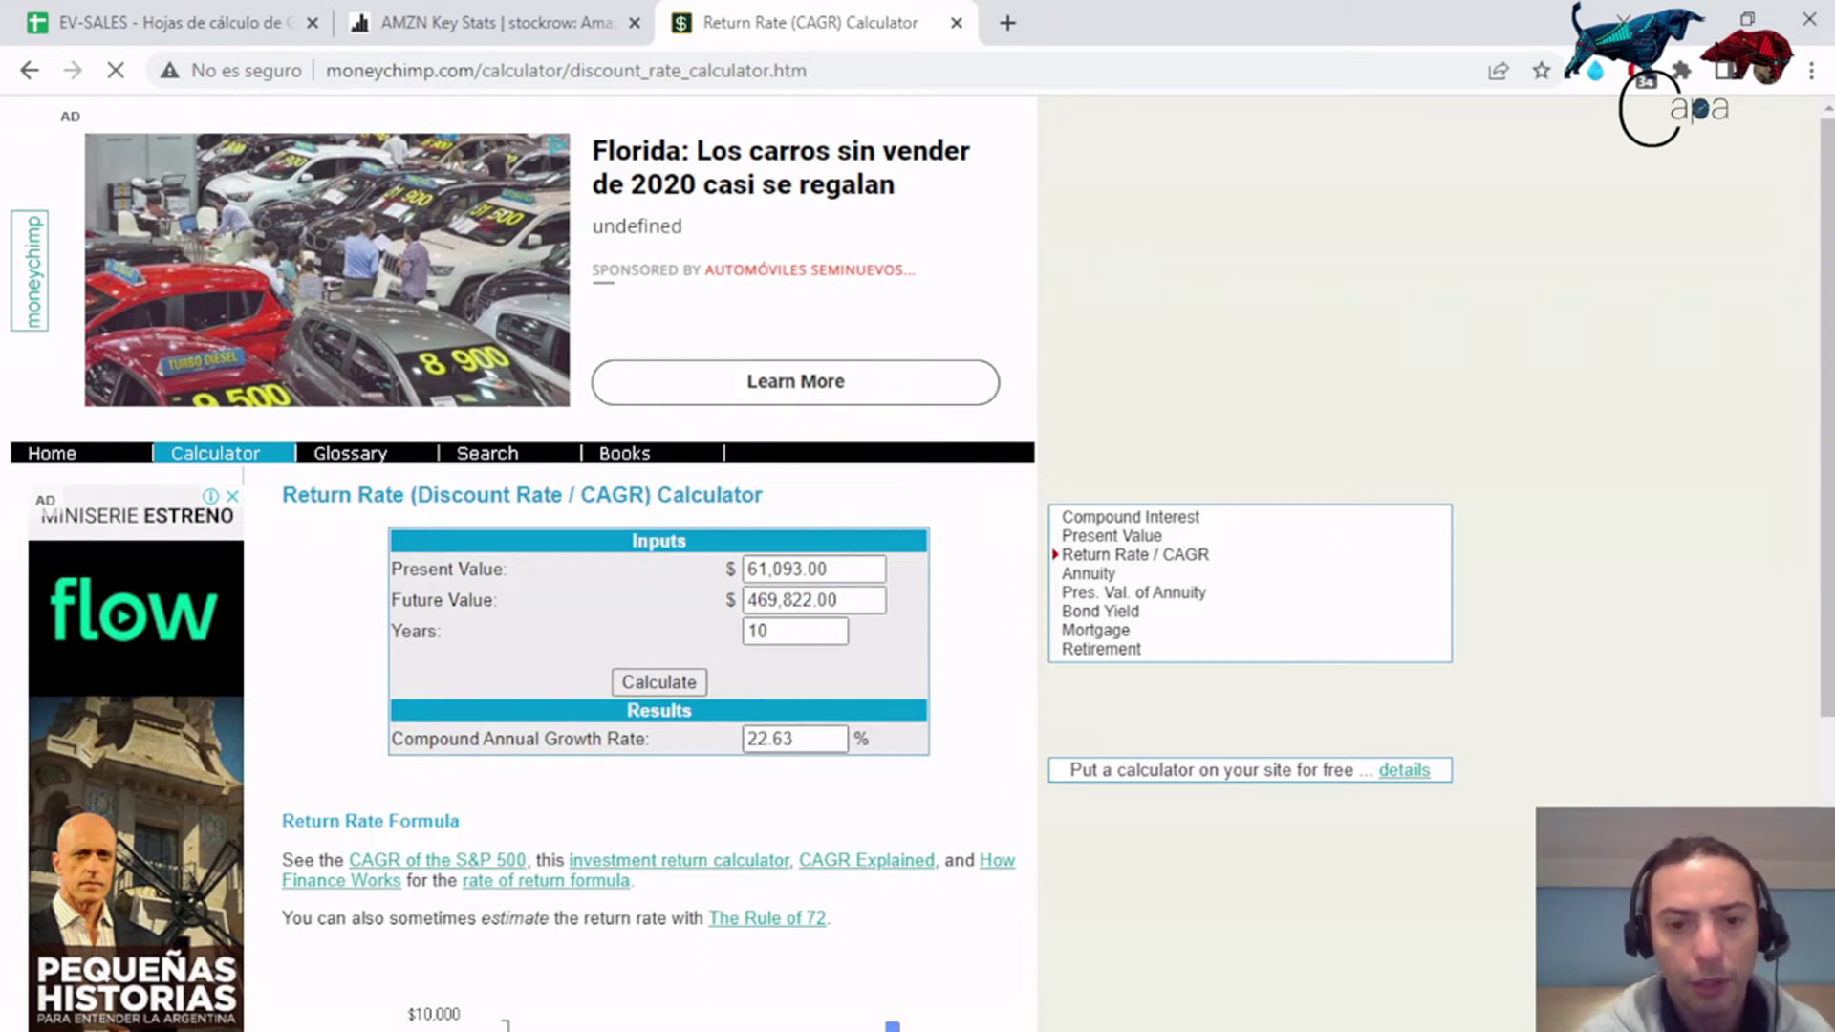
pyautogui.press('Tab')
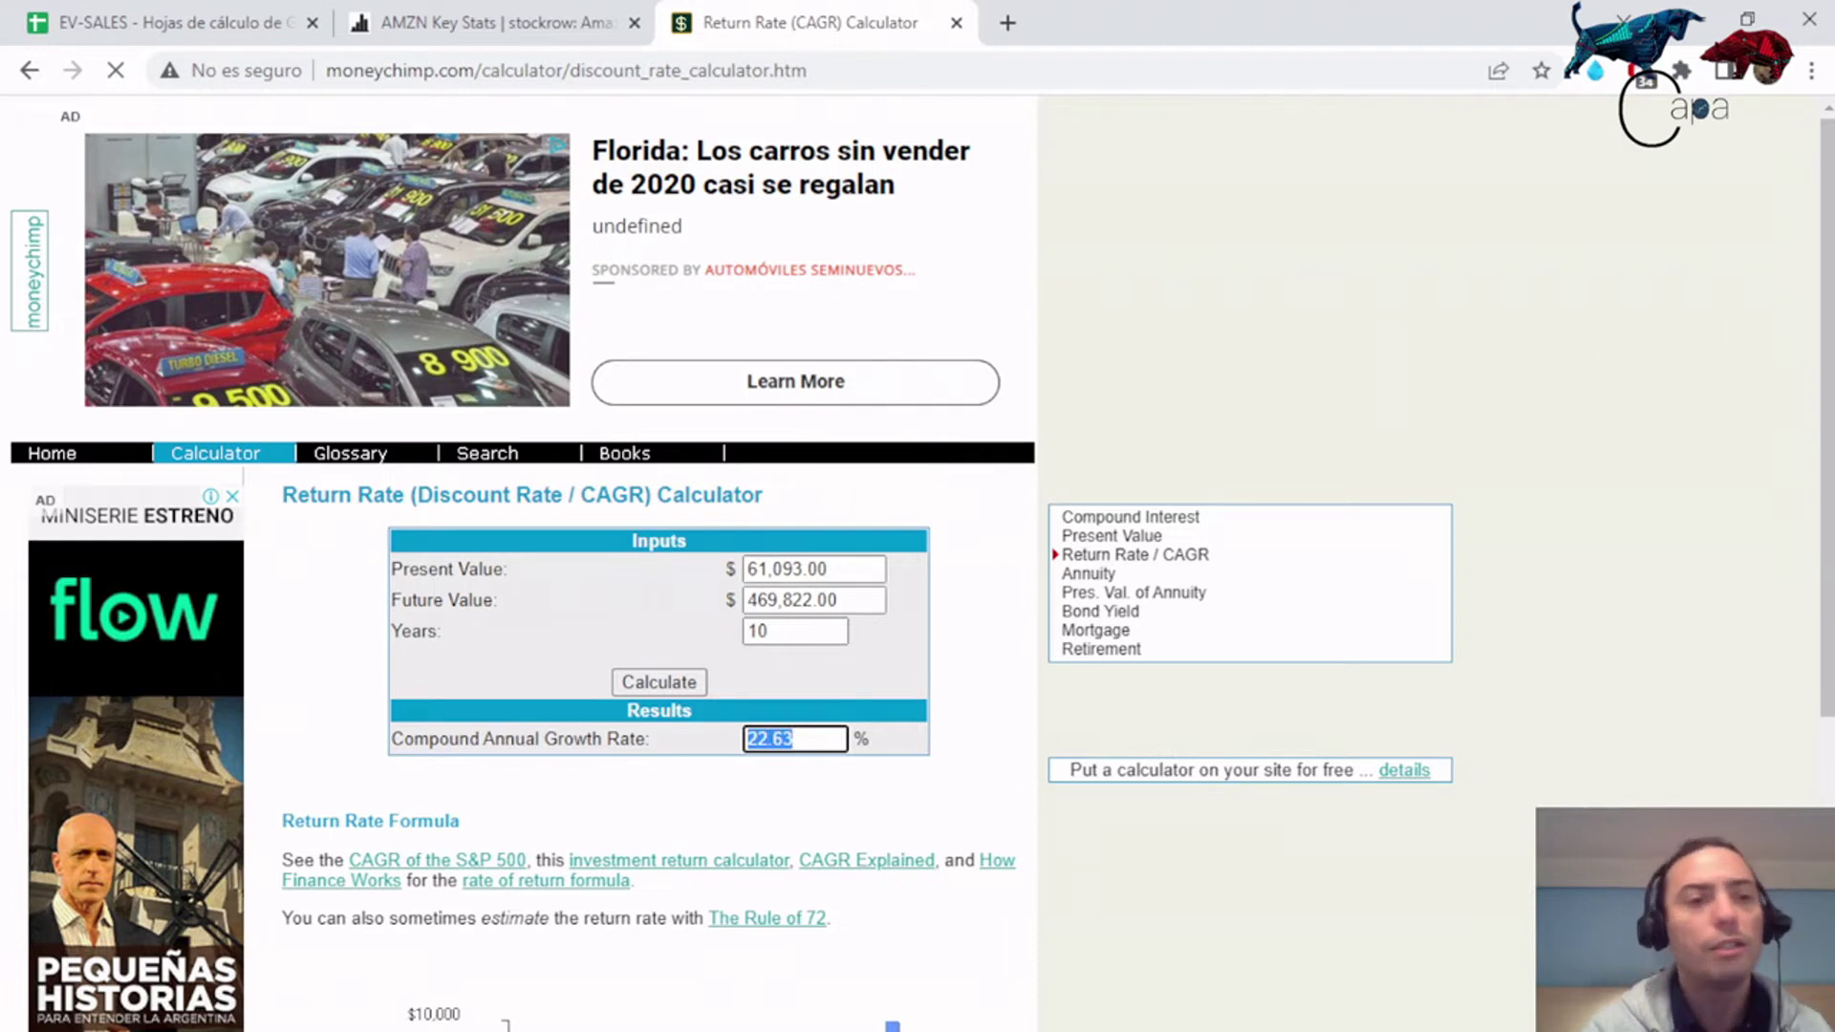
# Return to the EV-SALES sheet and enter 0,22 in CRECIMIENTO VENTAS % (B4).
pyautogui.click(172, 22)
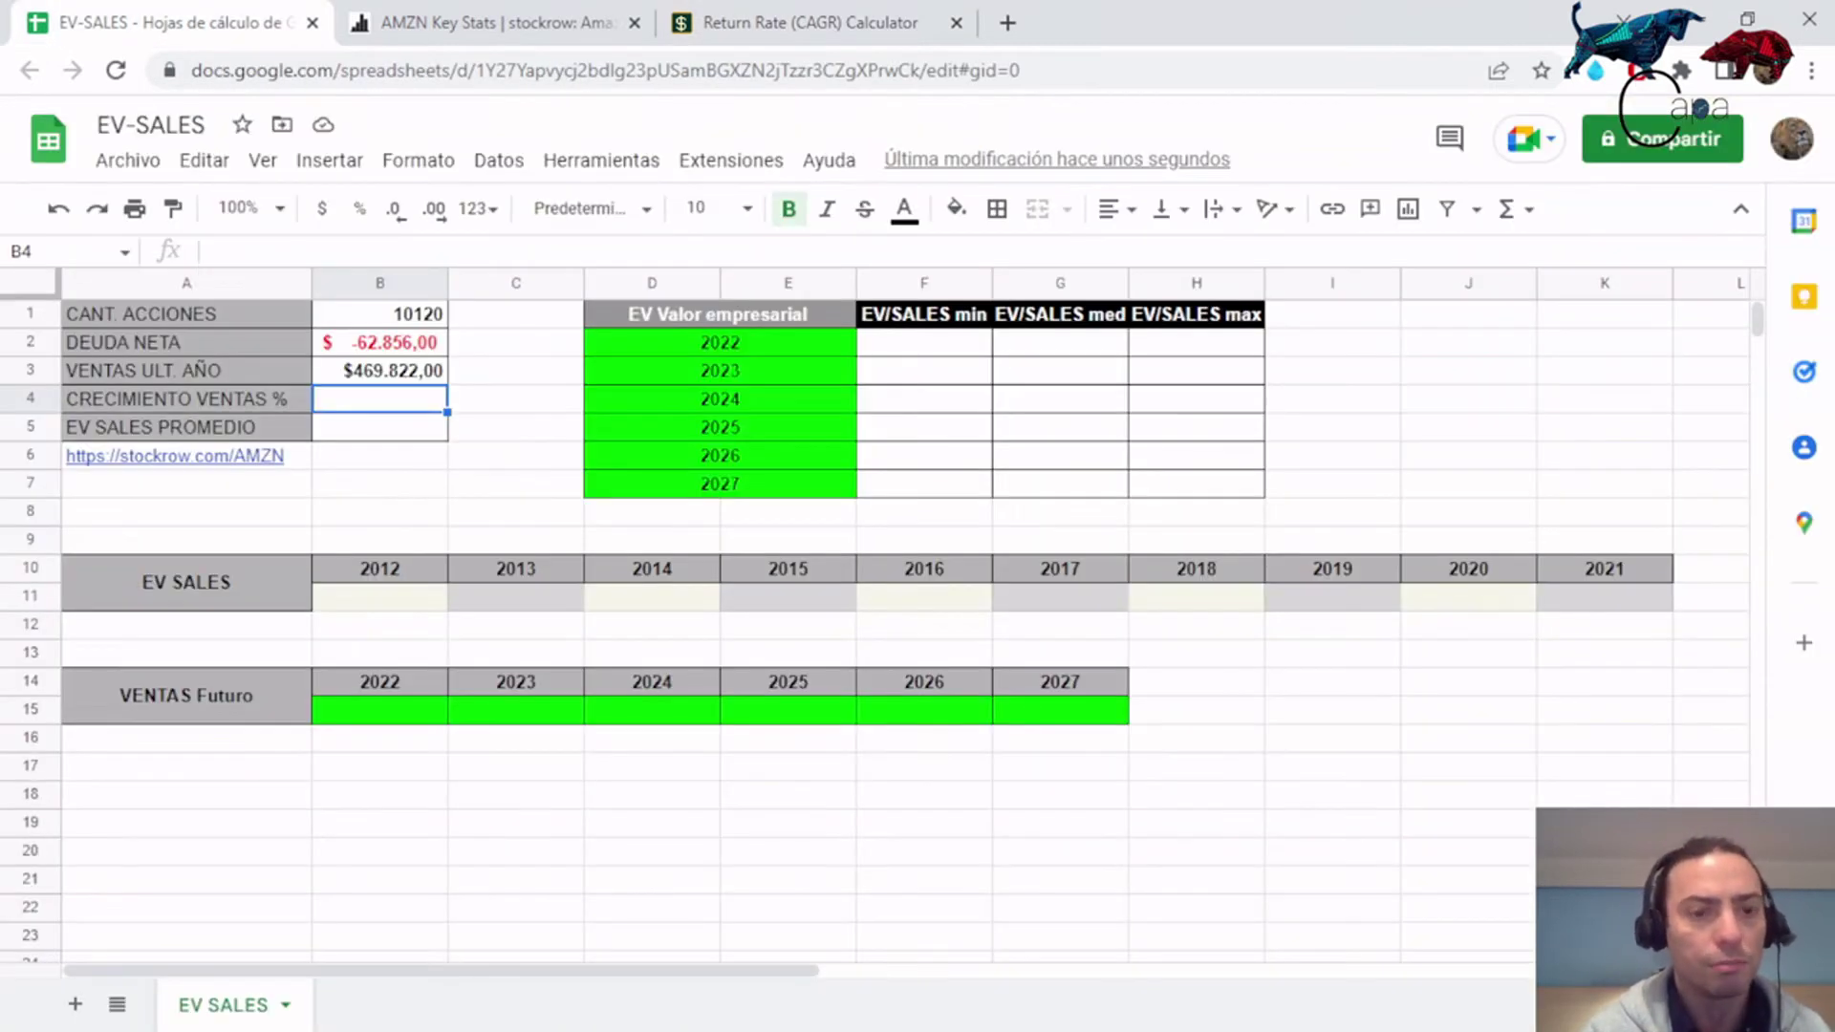
pyautogui.click(213, 252)
pyautogui.write('22')
pyautogui.press('Return')
pyautogui.press('Up')
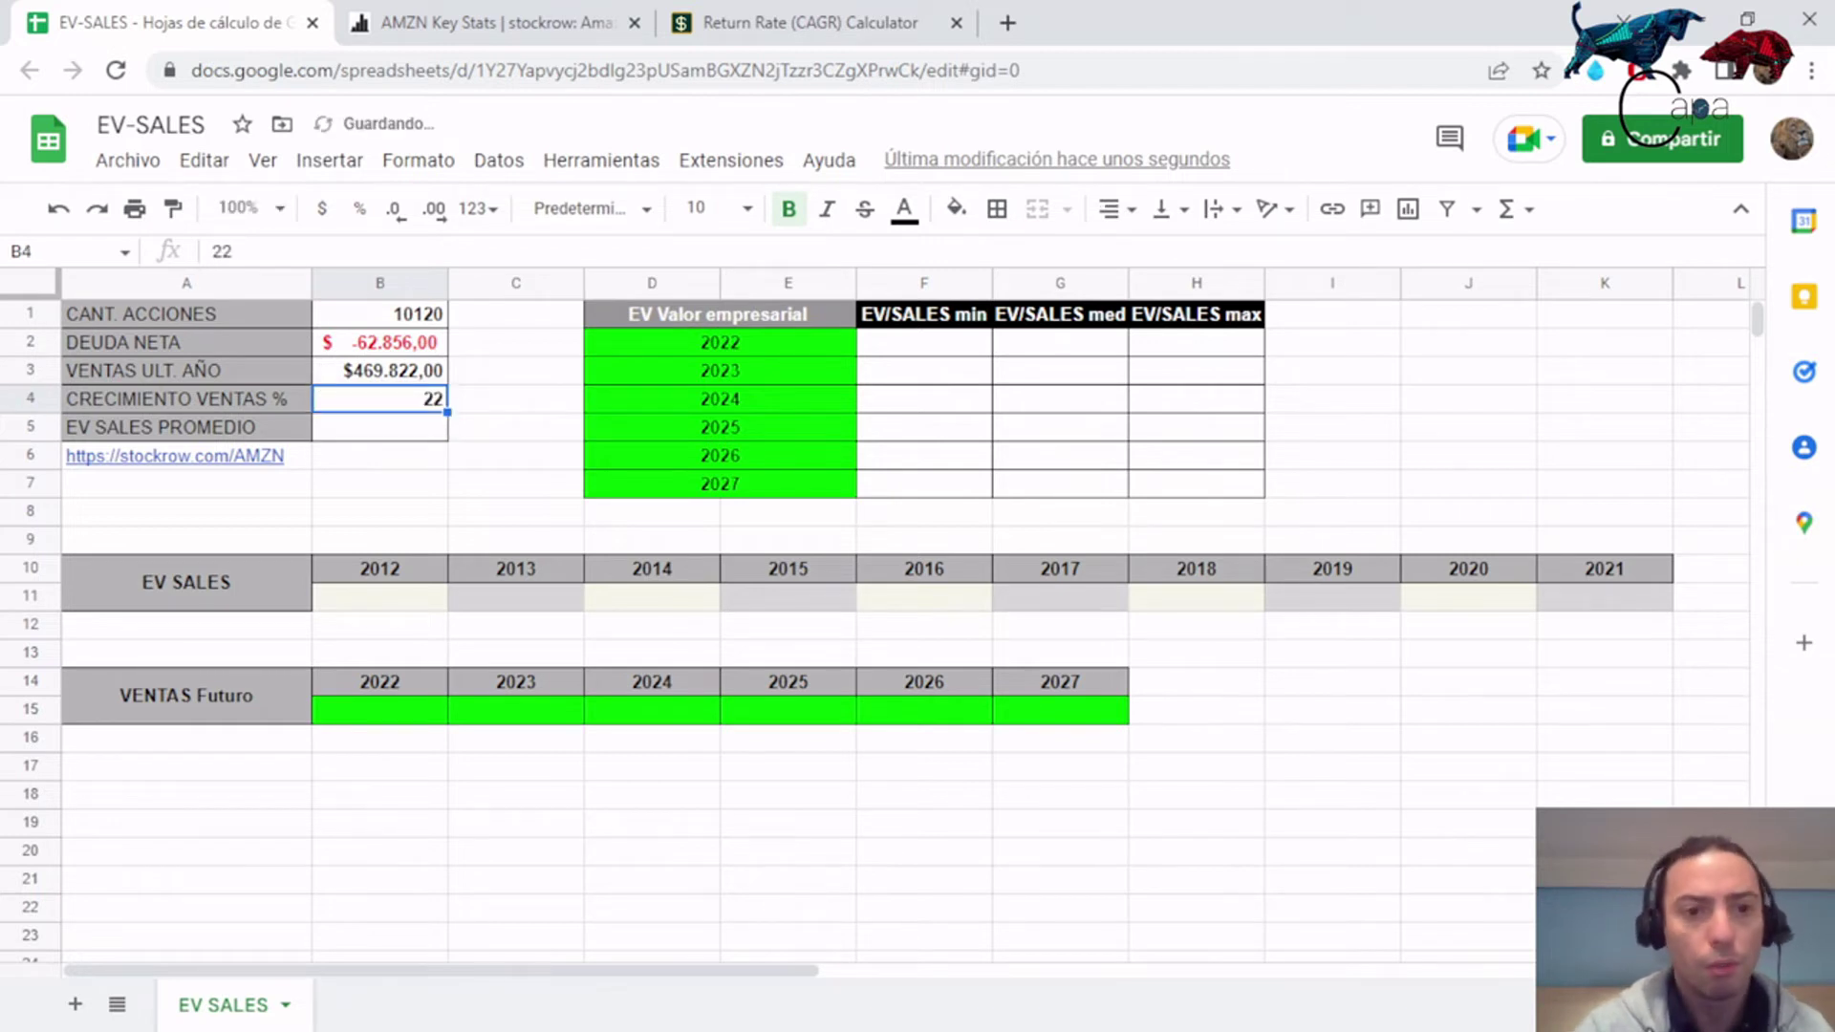
pyautogui.write('0,22')
pyautogui.press('Return')
pyautogui.press('Up')
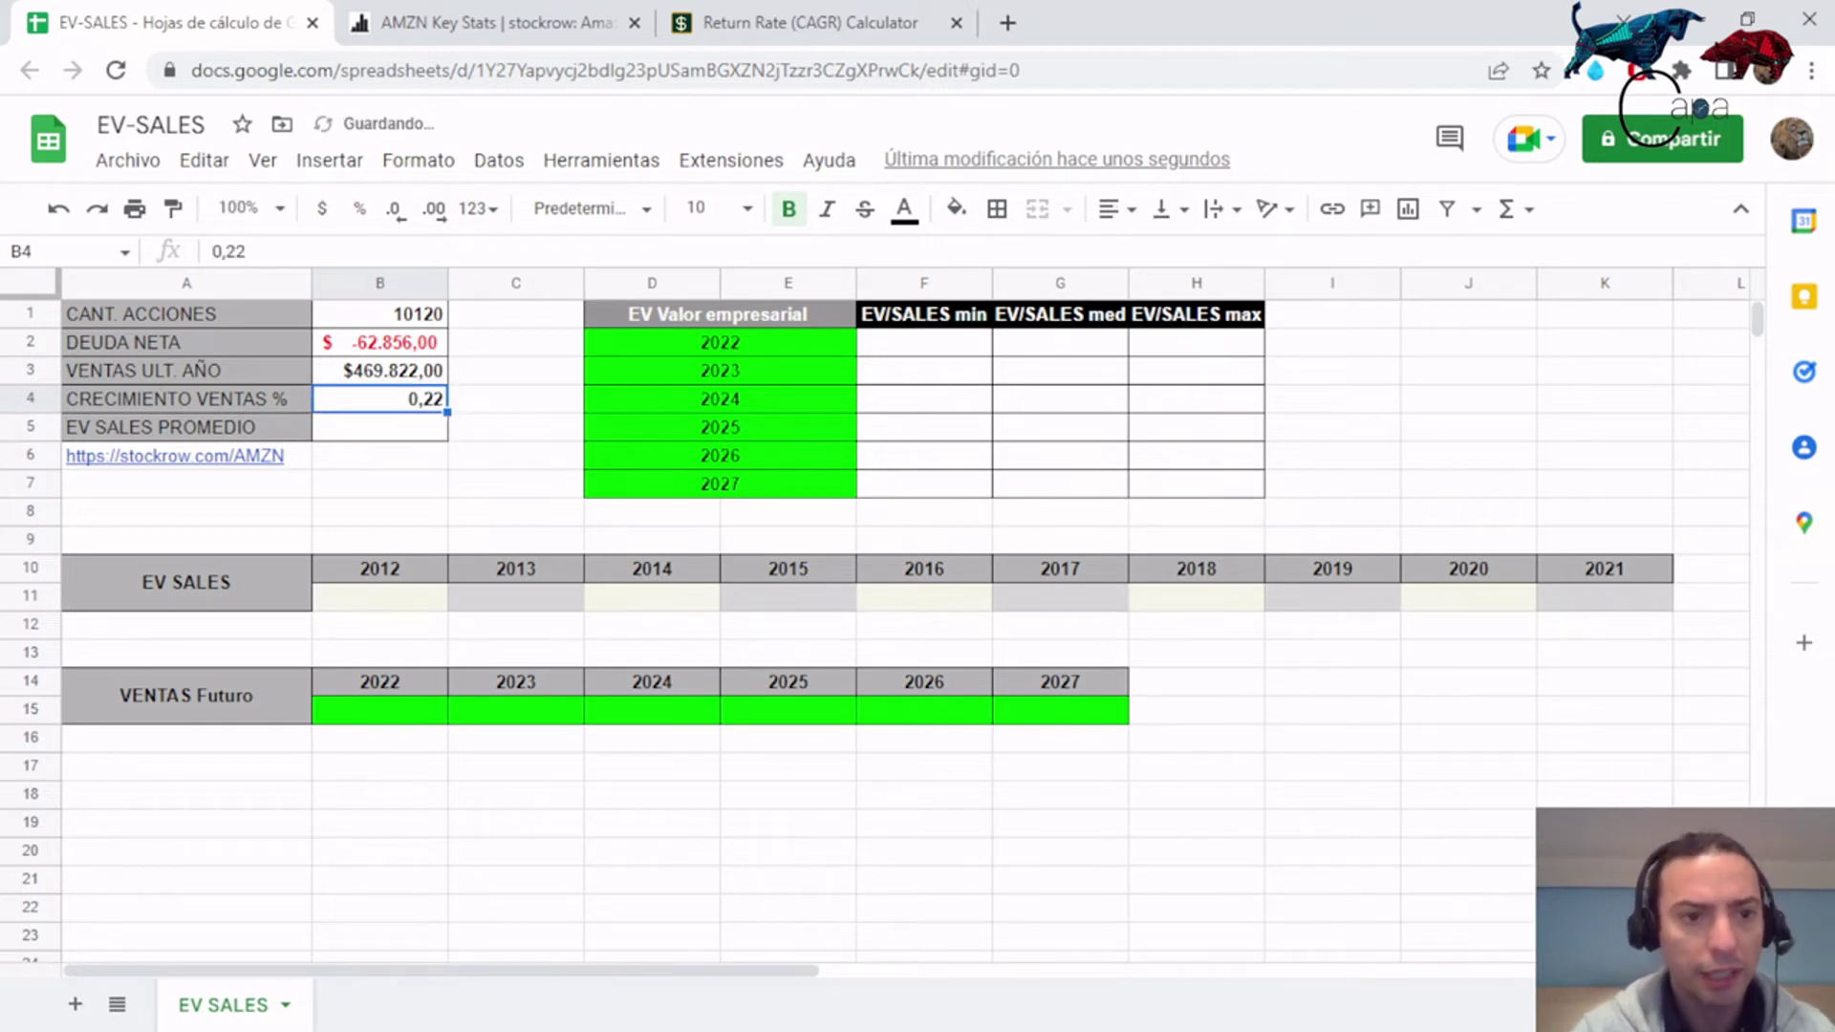
# Format the sales growth cell B4 as a percentage (Porcentaje).
pyautogui.click(499, 160)
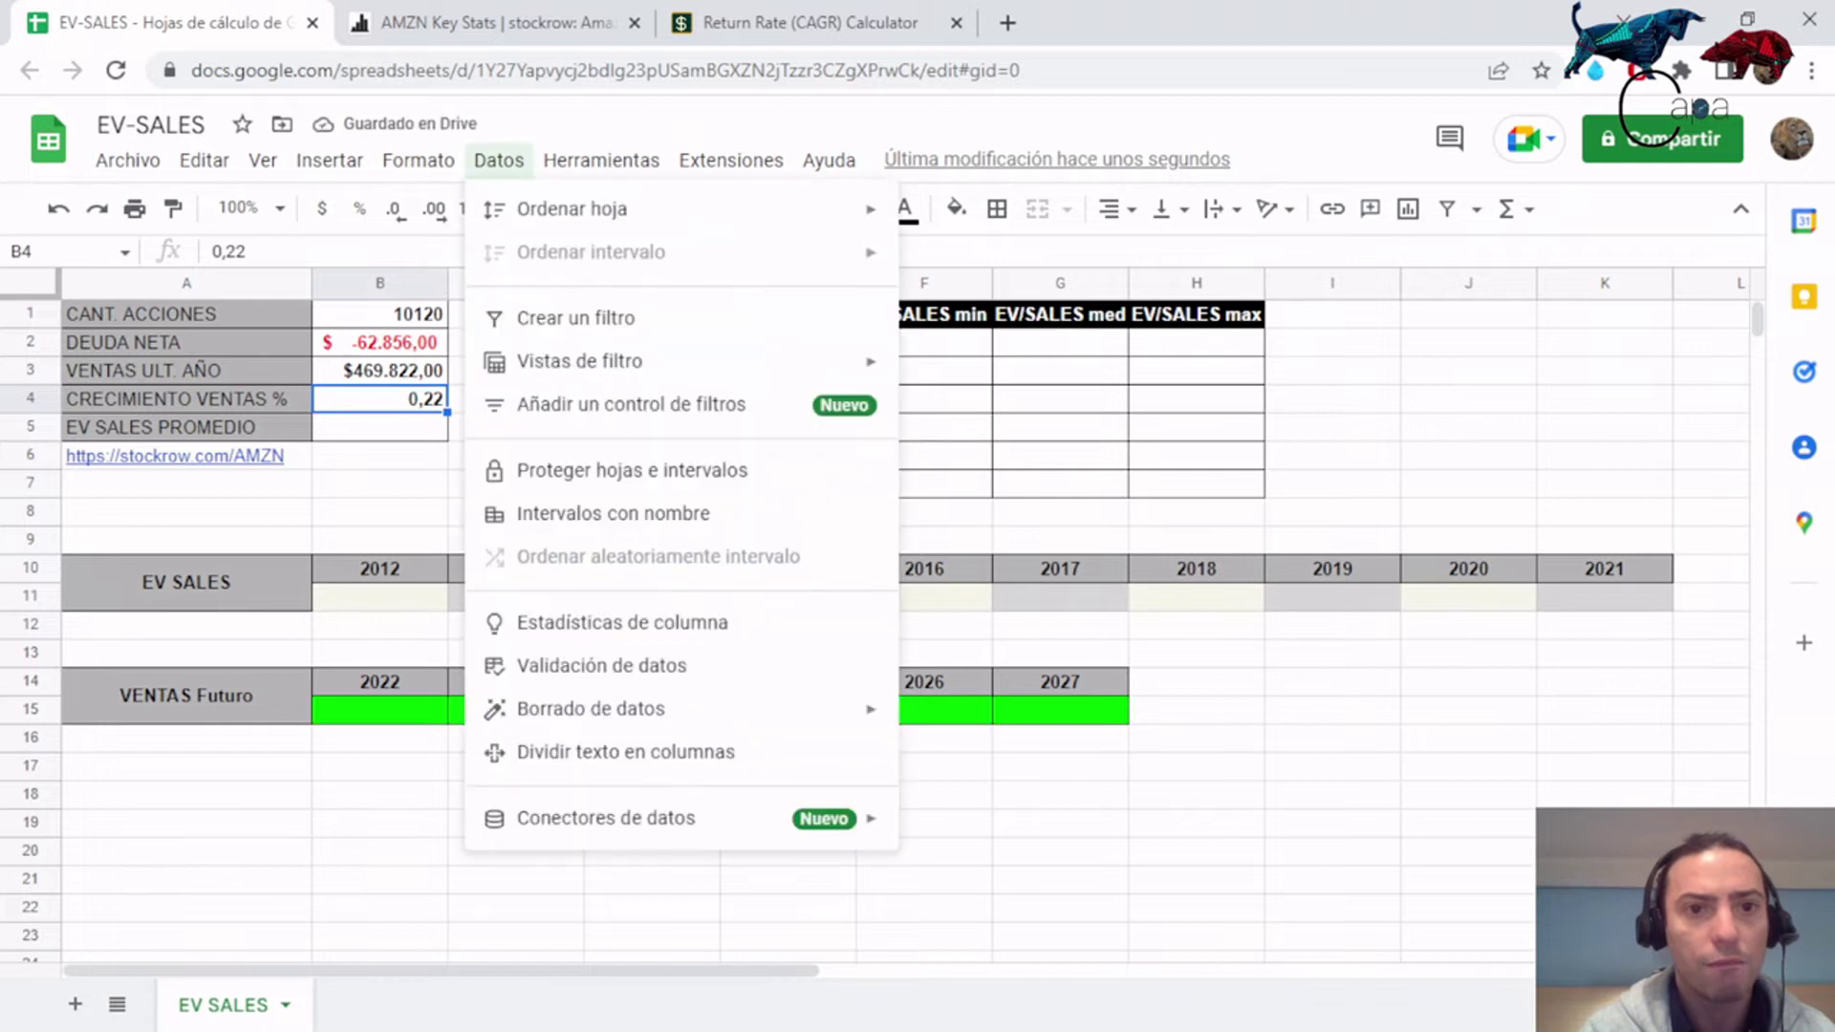
pyautogui.moveTo(417, 160)
pyautogui.moveTo(459, 275)
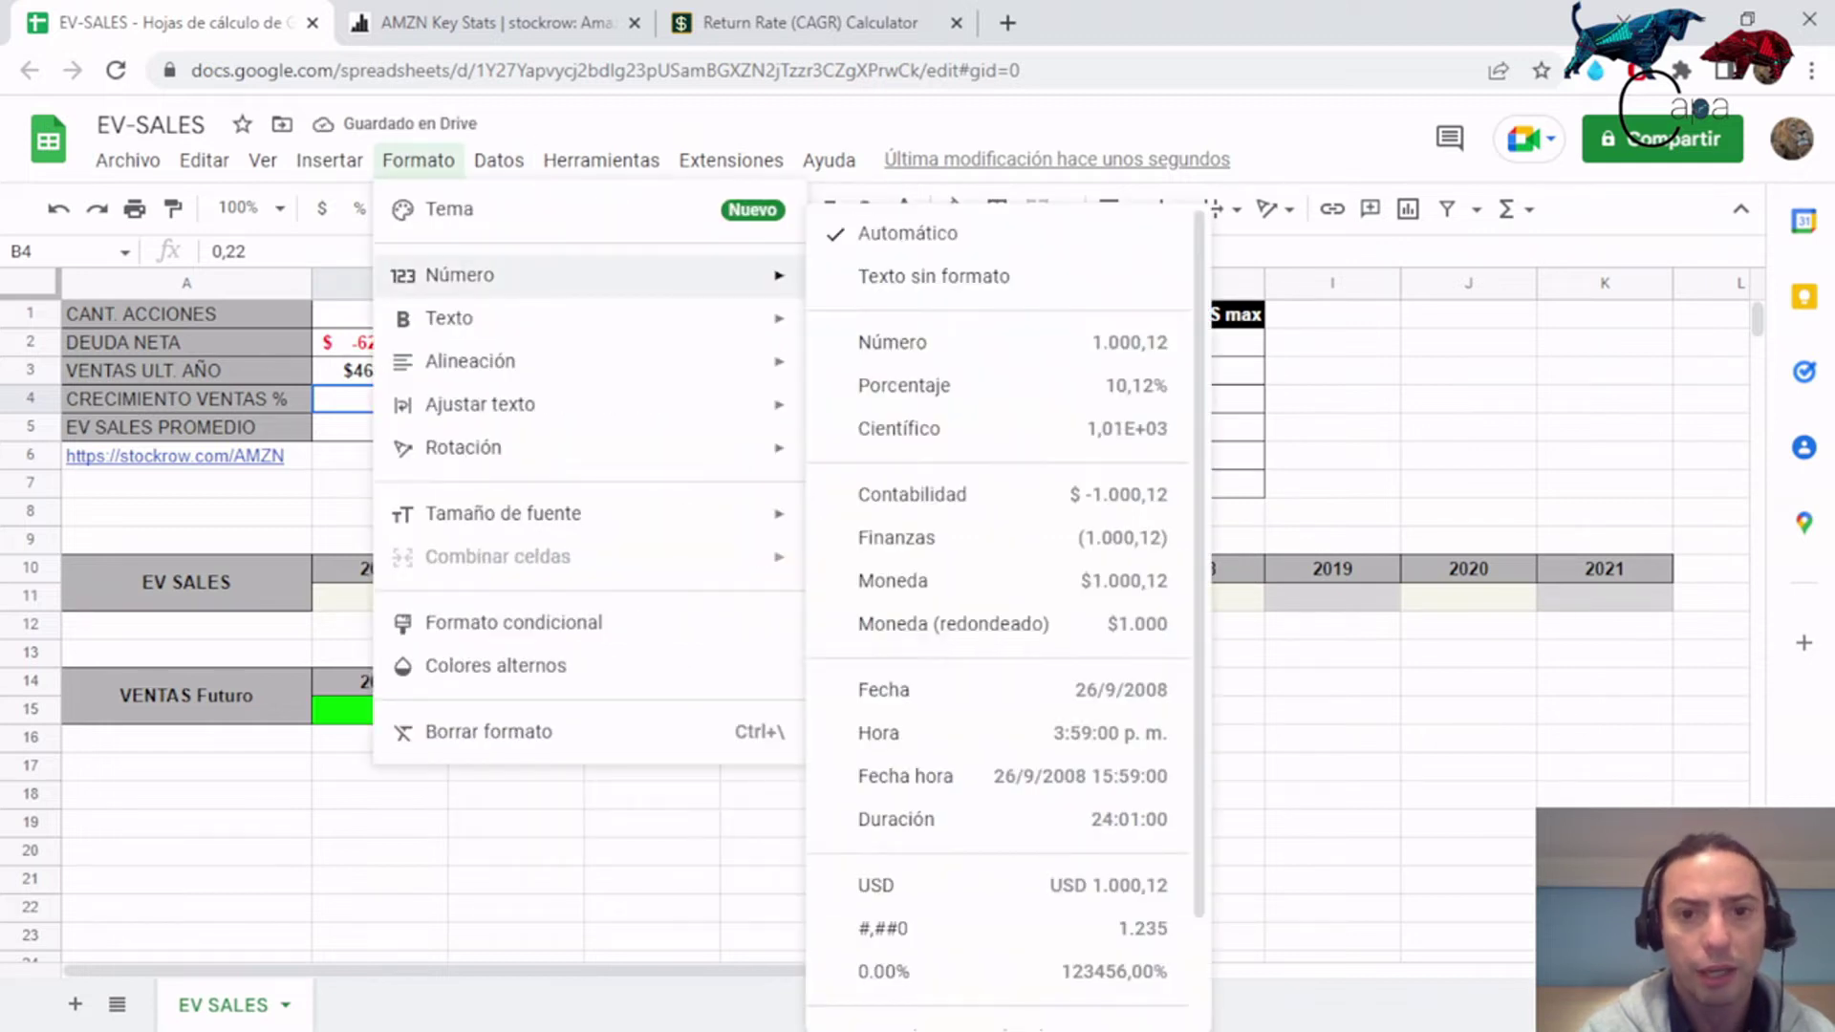
pyautogui.click(904, 392)
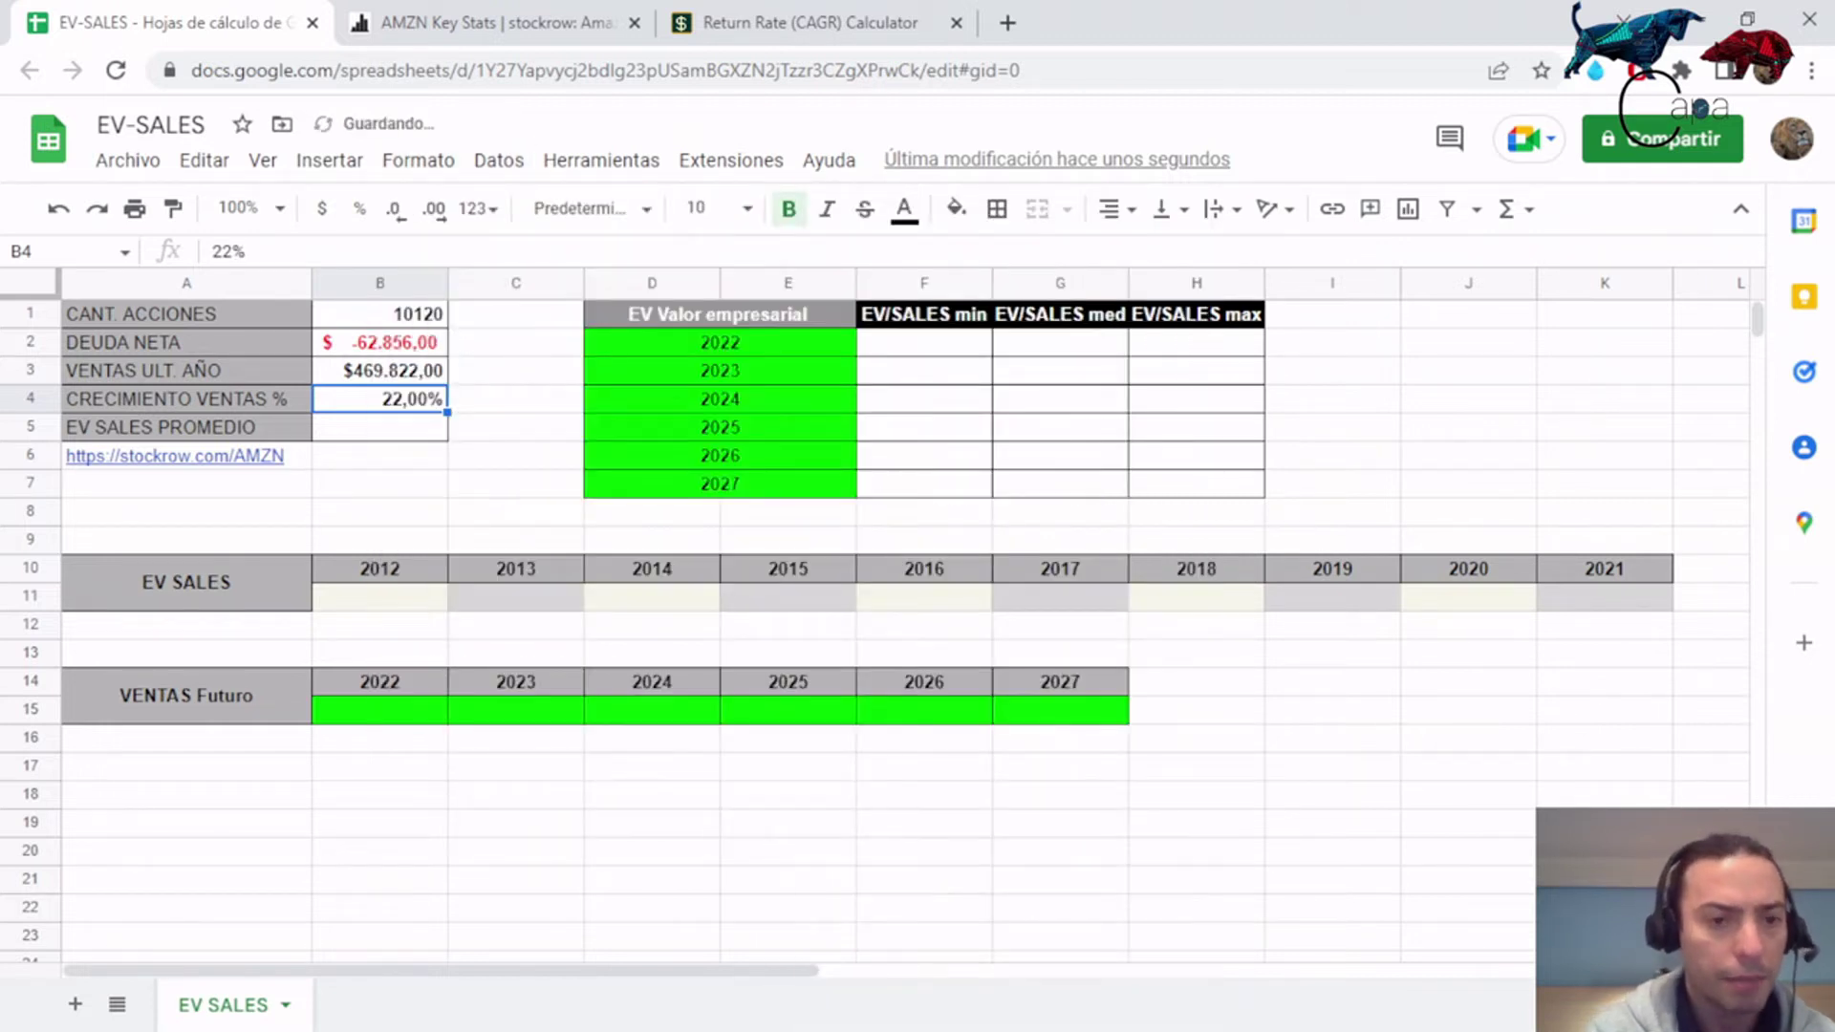
# Copy Amazon's EV/Sales values for 2012 to 2021 from stockrow and paste them into the EV SALES row starting at B11.
pyautogui.click(379, 427)
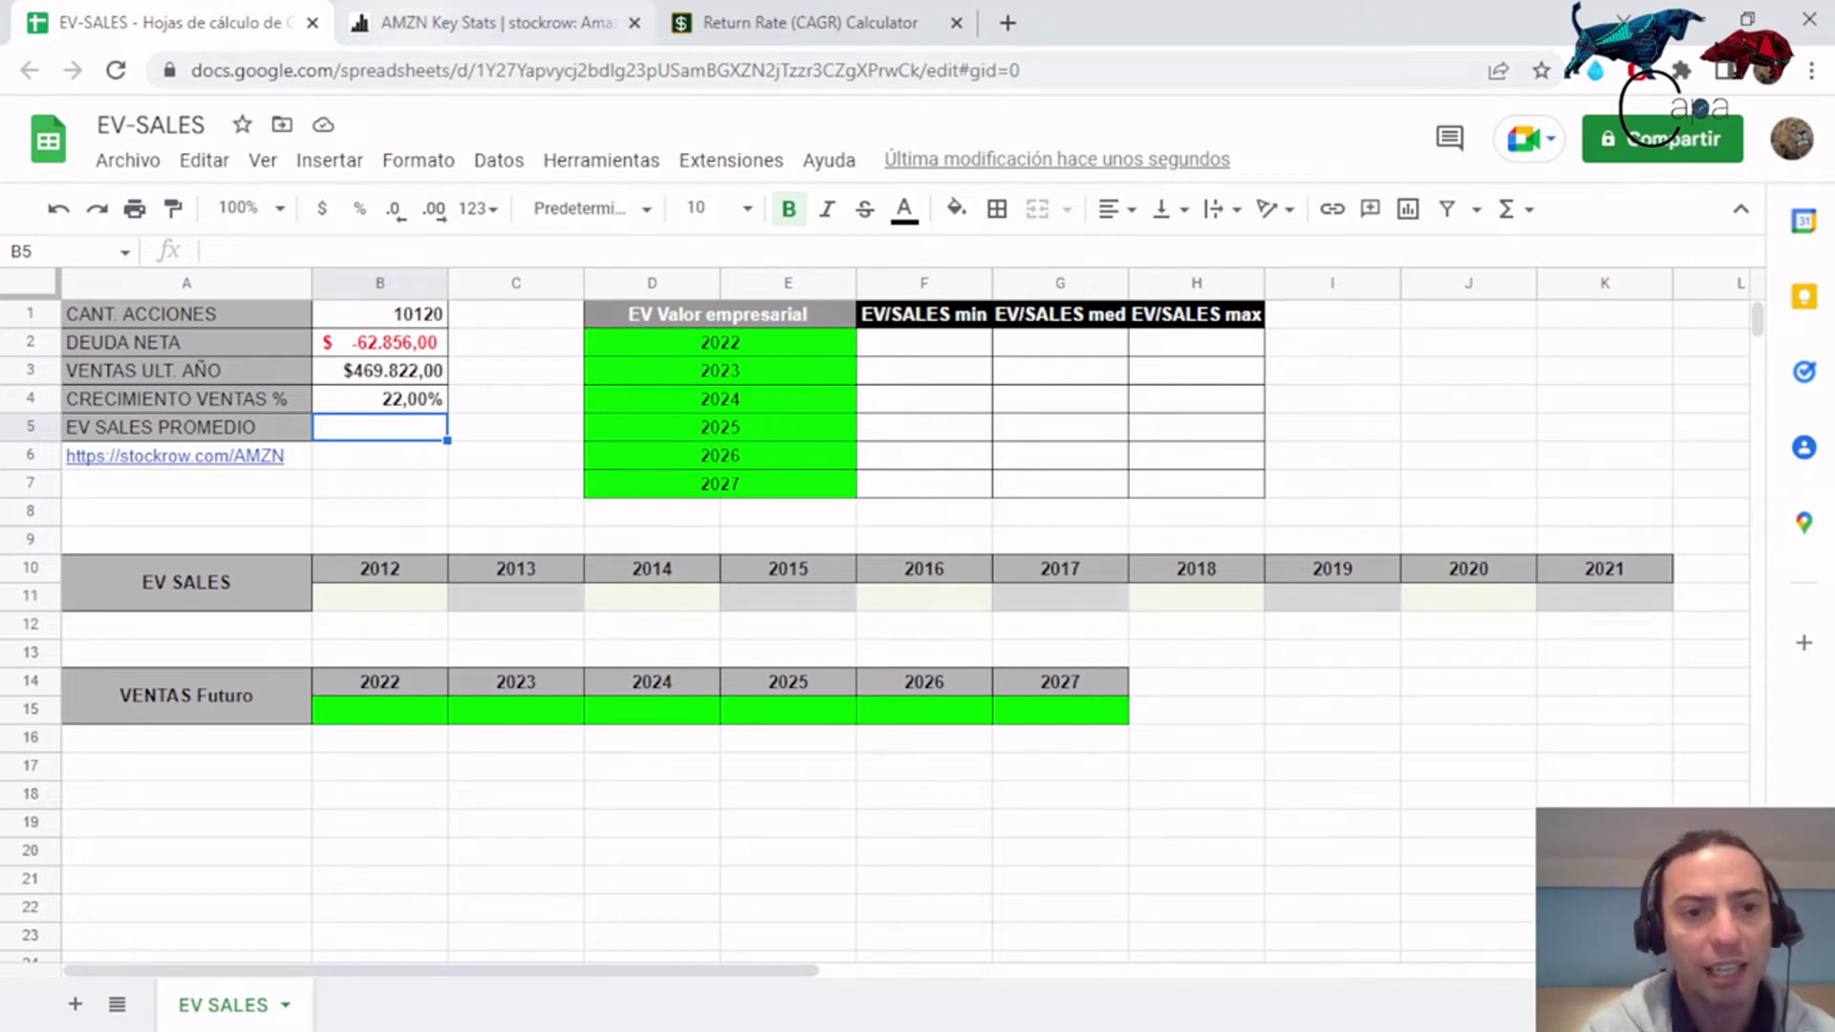
pyautogui.hotkey('ctrl', 'Tab')
pyautogui.scroll(-2, 917, 593)
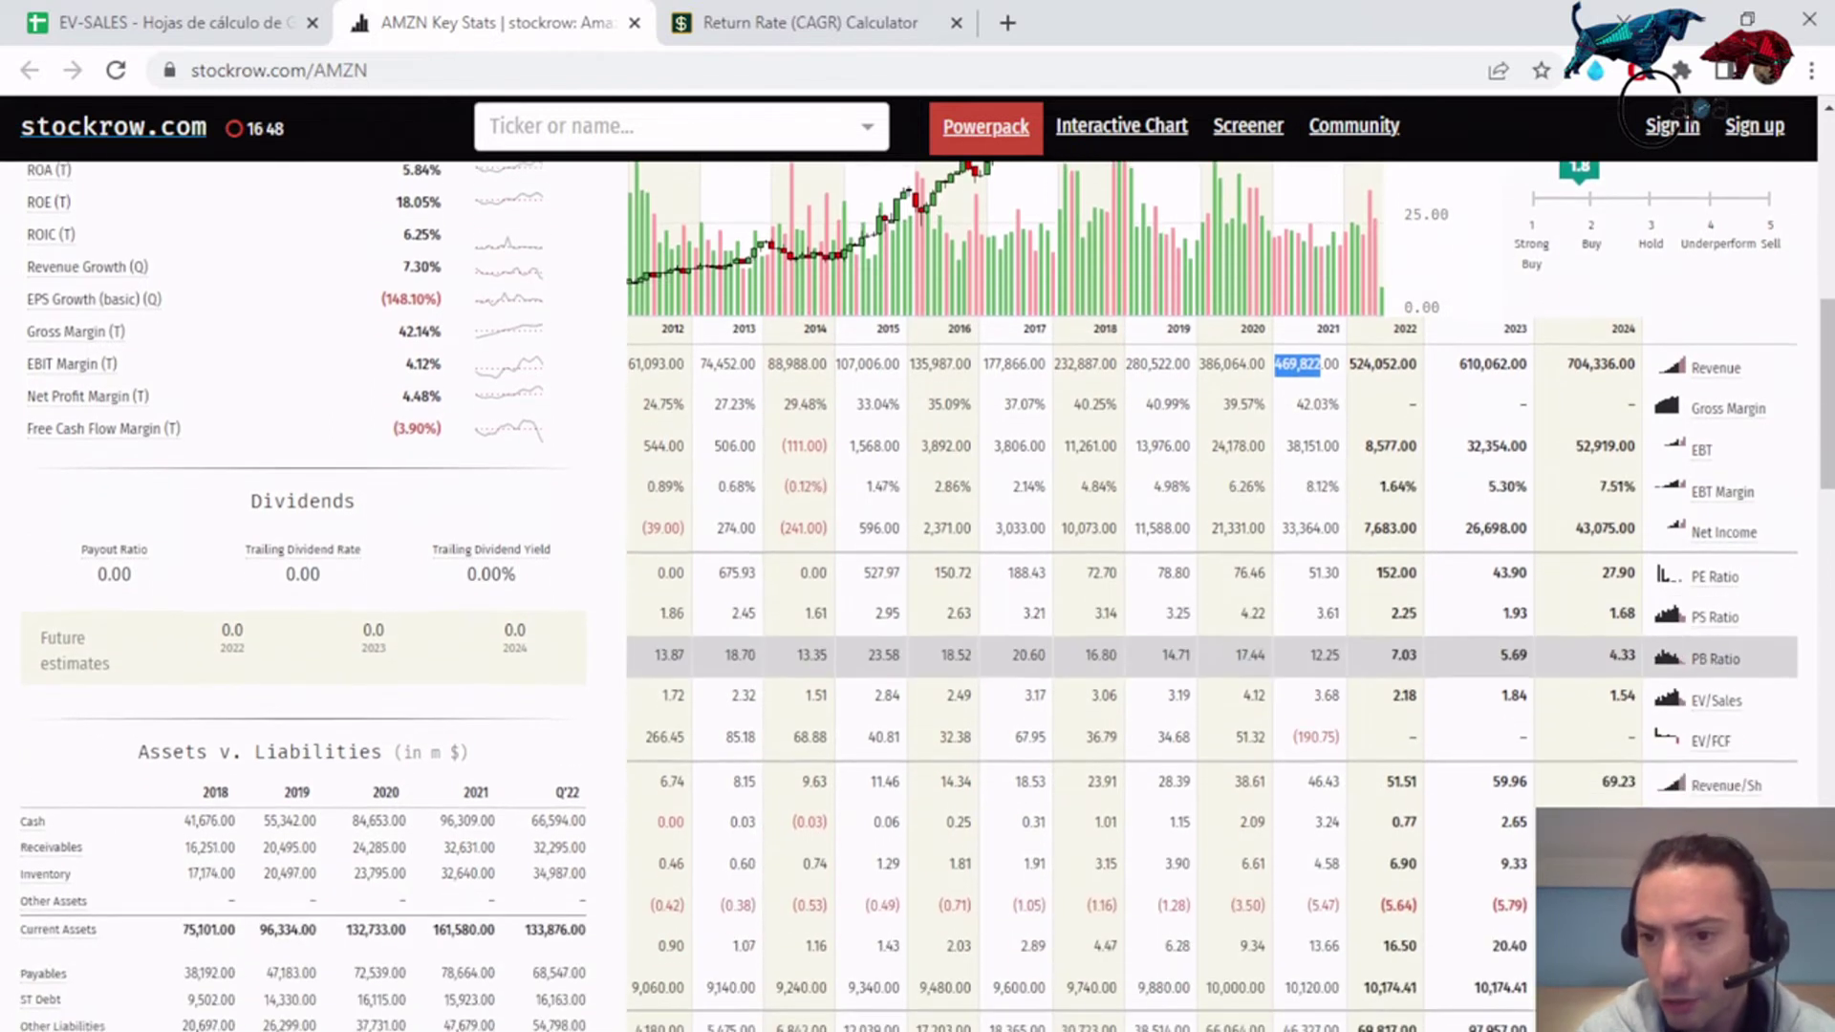
pyautogui.scroll(-1, 1204, 602)
pyautogui.moveTo(657, 588); pyautogui.dragTo(1342, 588)
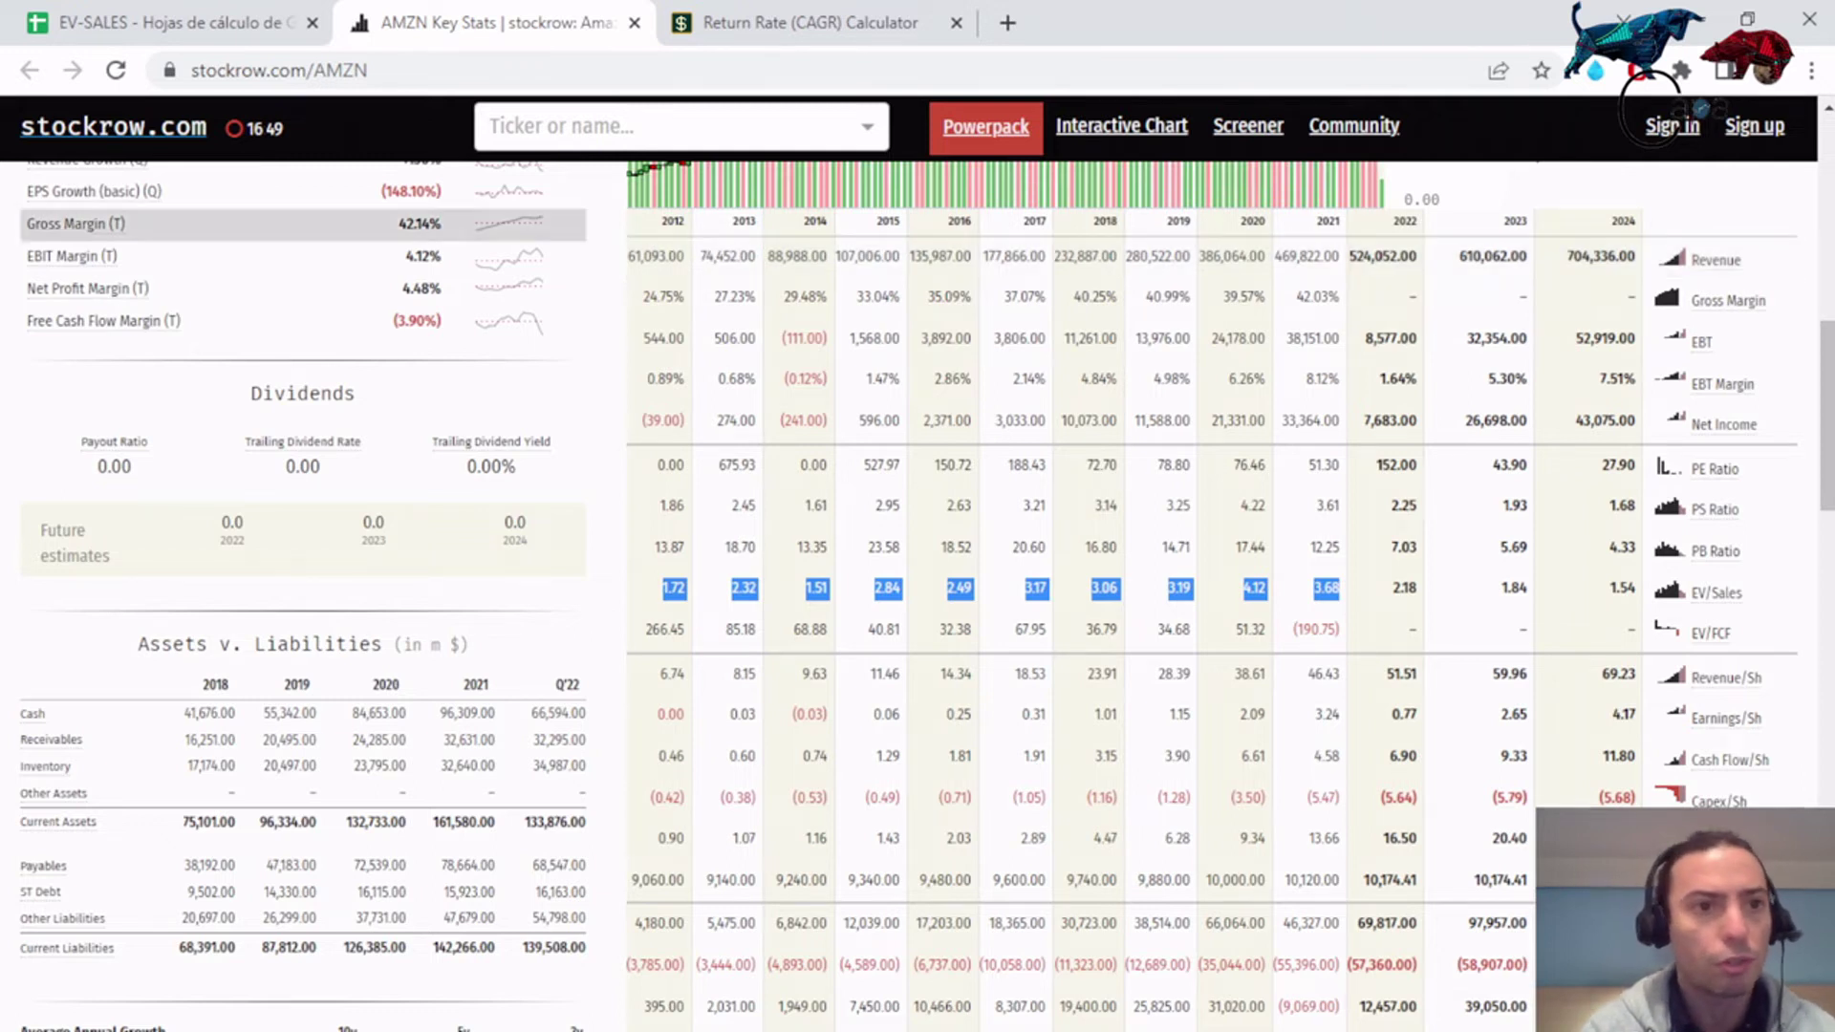
pyautogui.click(162, 22)
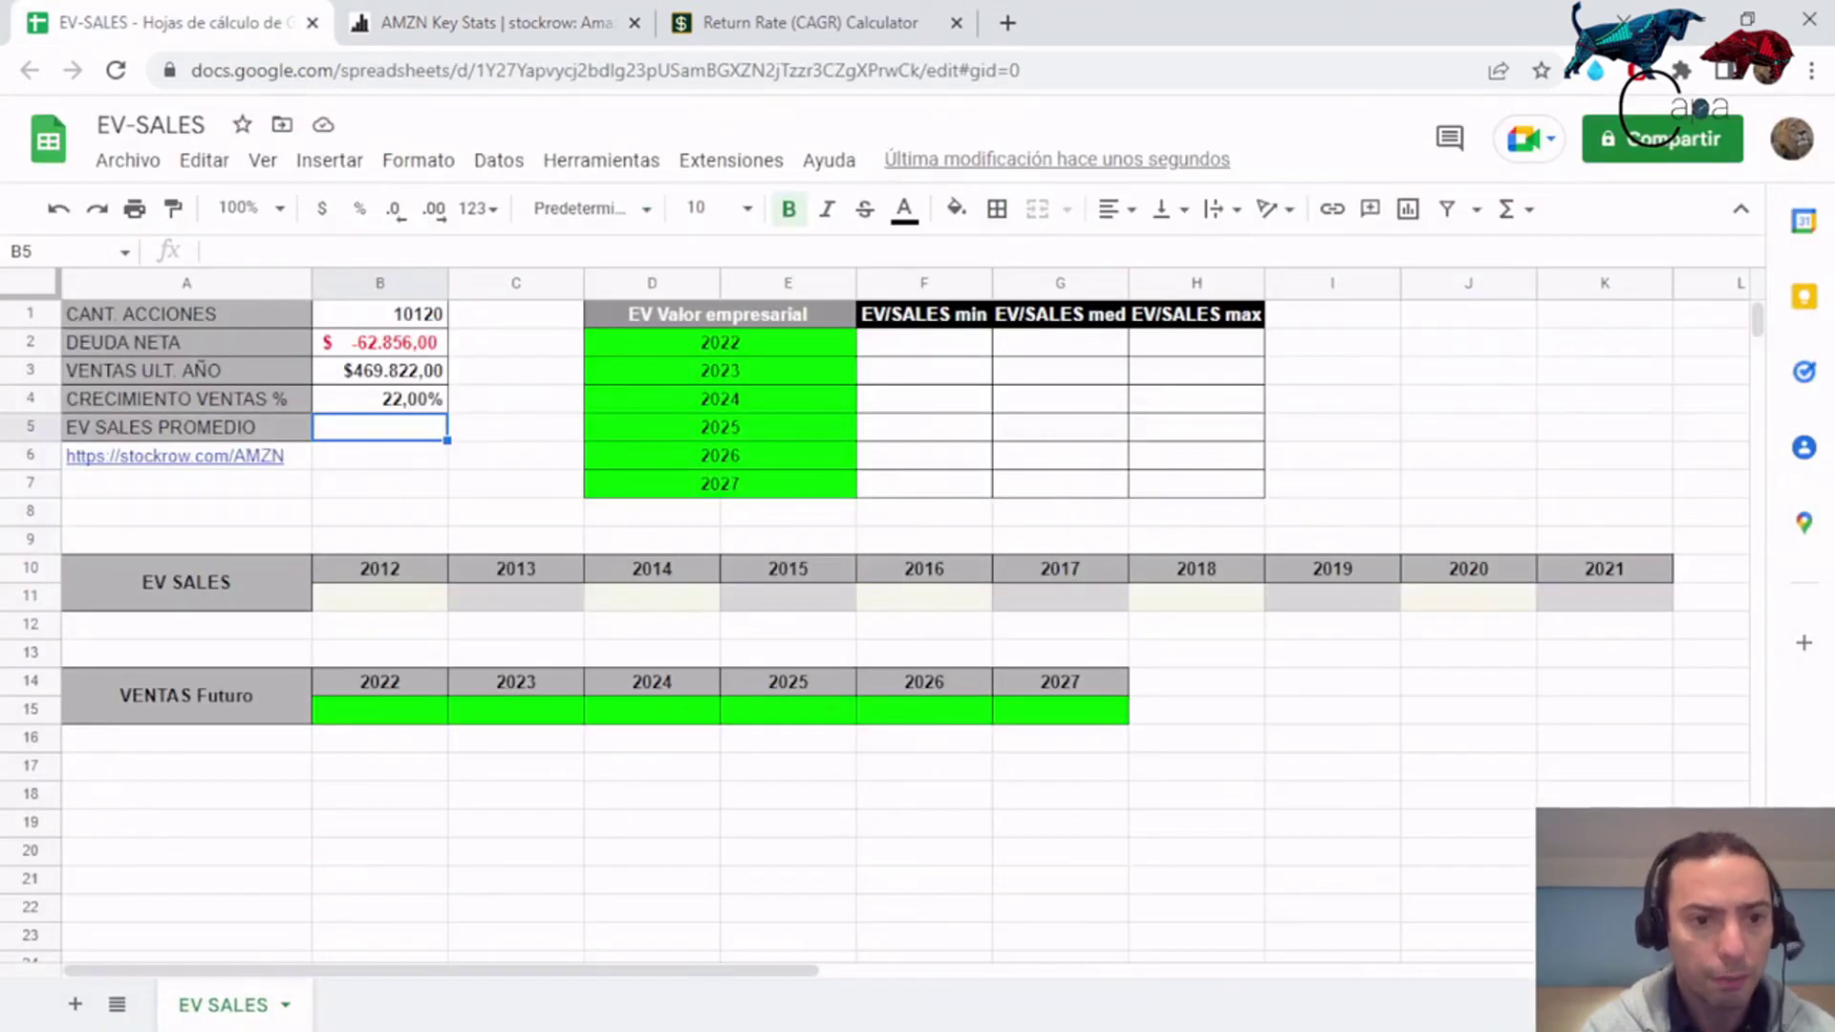
pyautogui.click(380, 597)
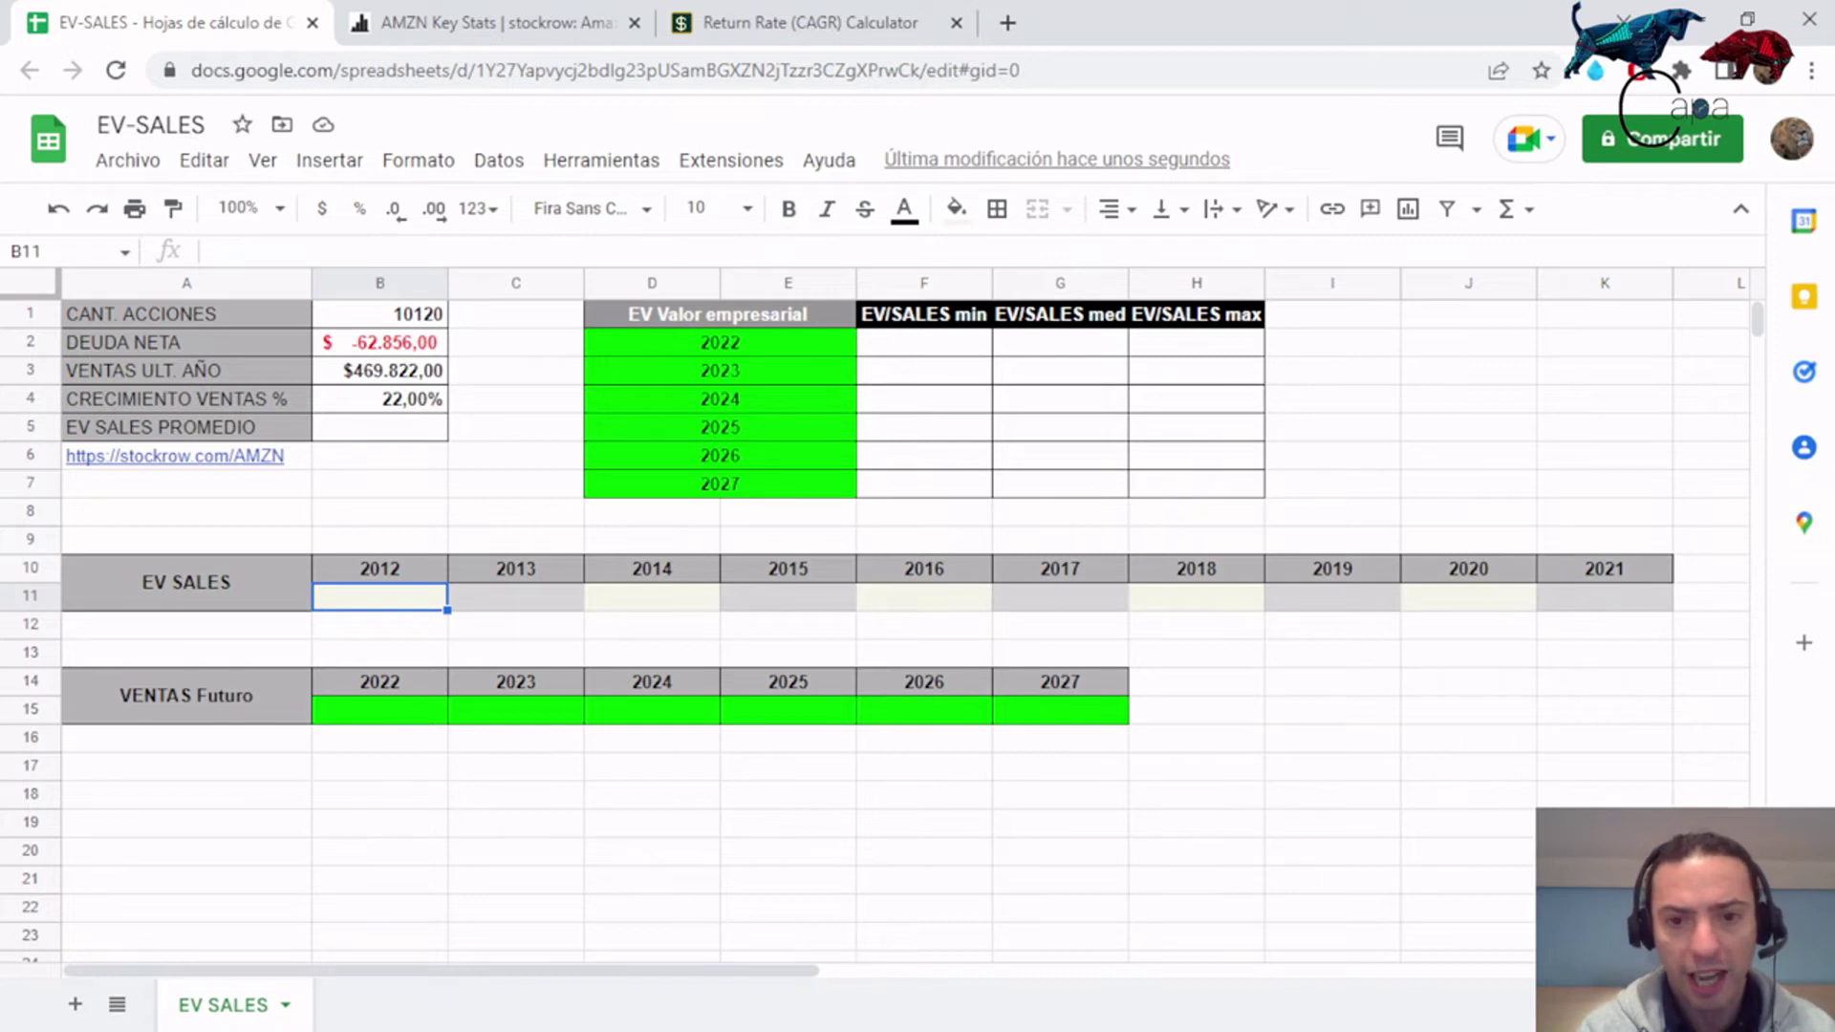
pyautogui.write('1.72\t2.32\t1.51\t2.84\t2.49\t3.17\t03.06\t3.19\t4.12\t3.68')
# Replace every "." with "," in the pasted EV SALES values in B11:K11 using find and replace.
pyautogui.click(203, 159)
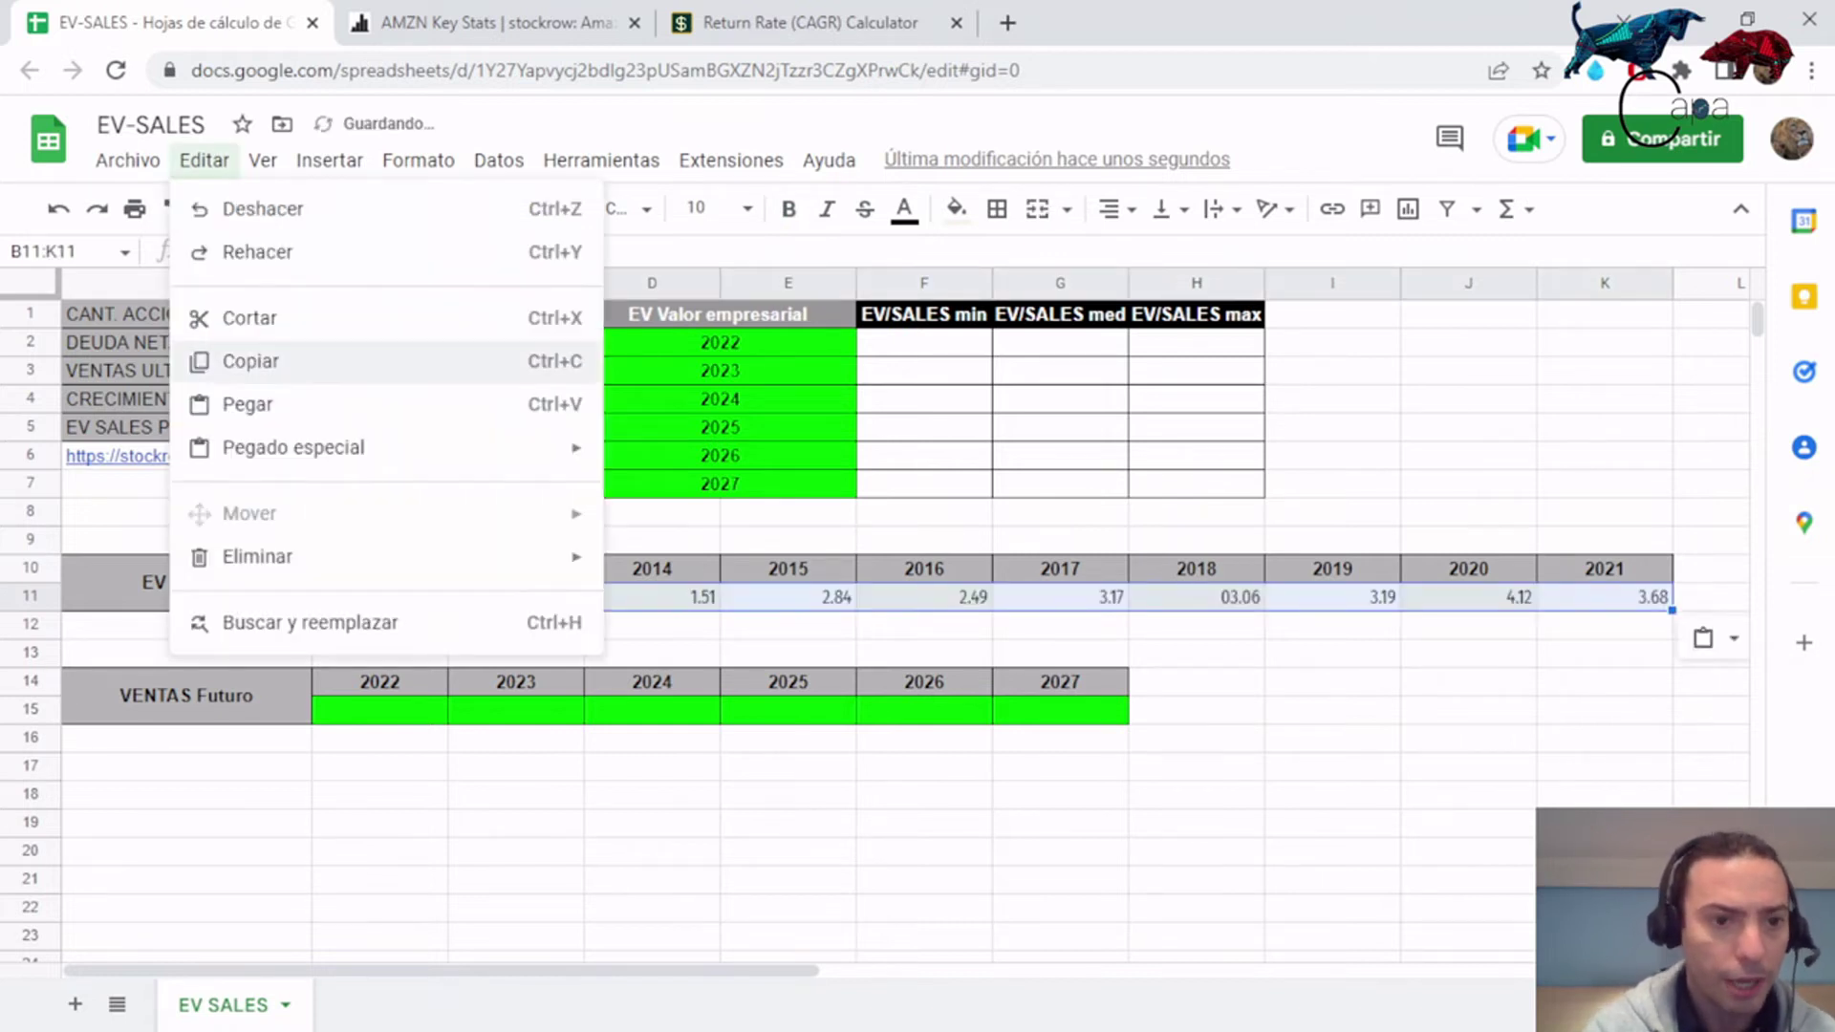
pyautogui.click(309, 622)
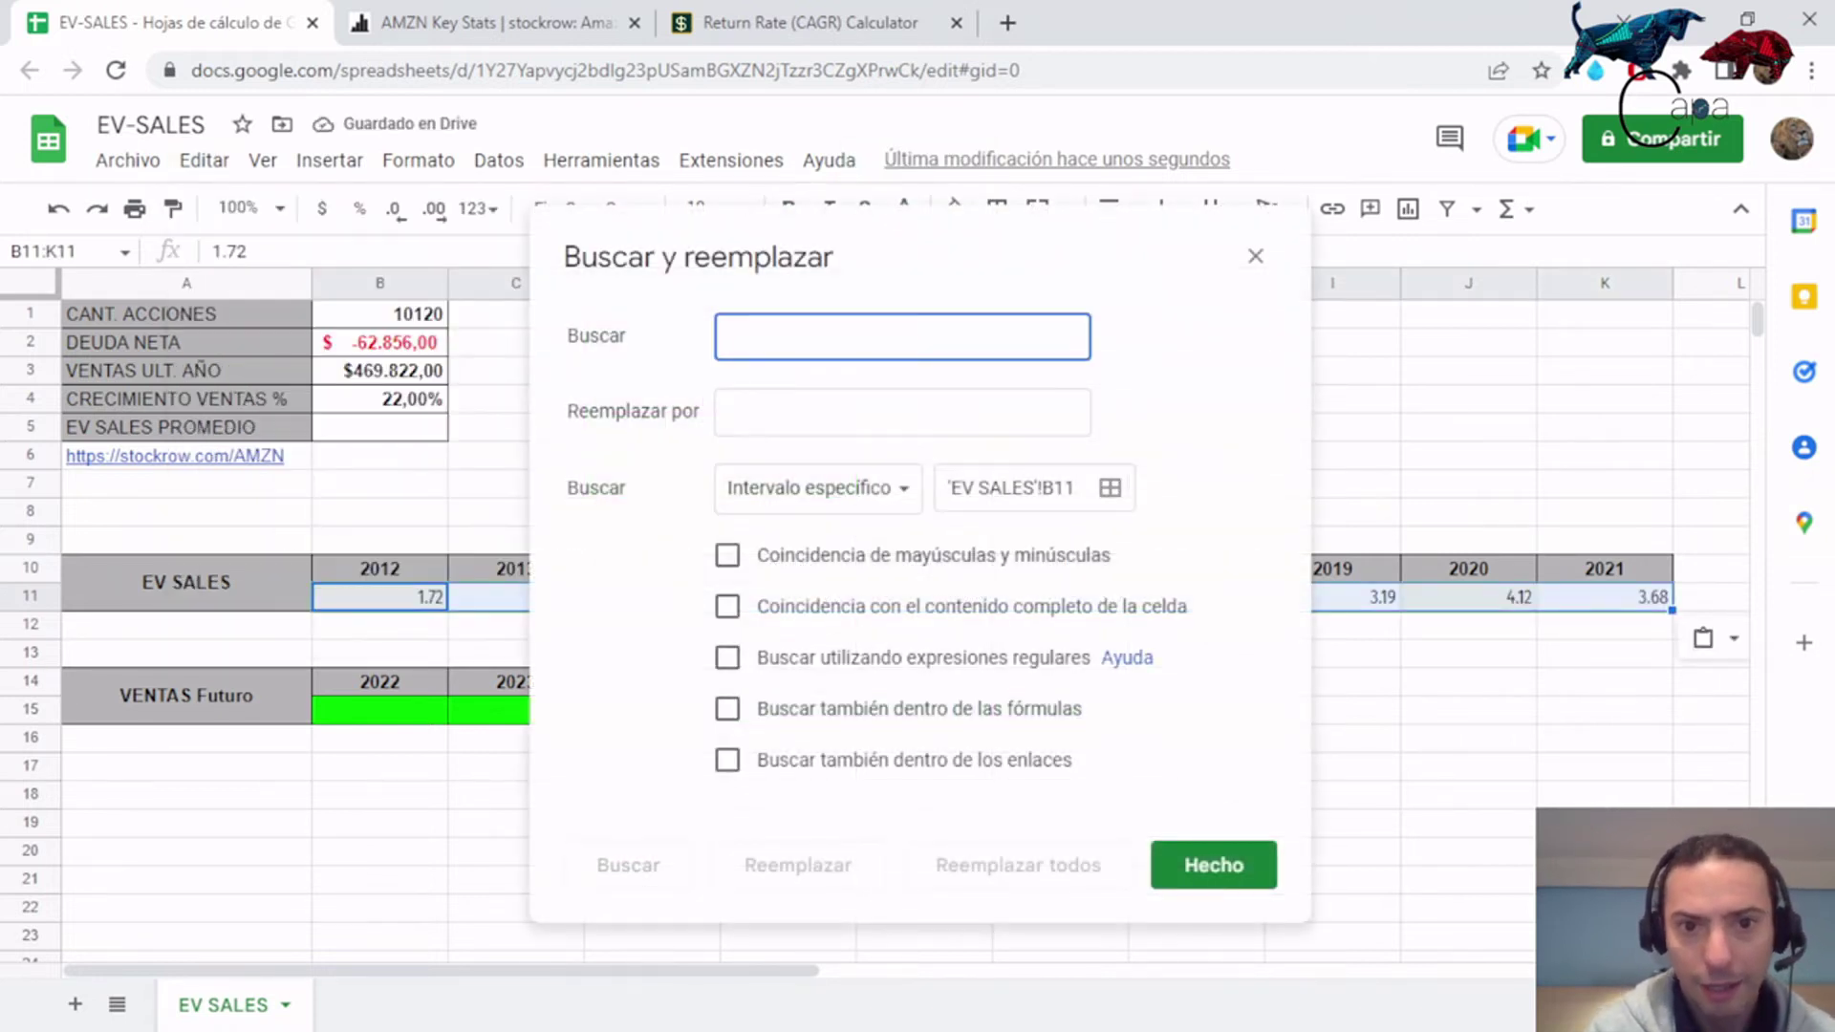
pyautogui.write('.')
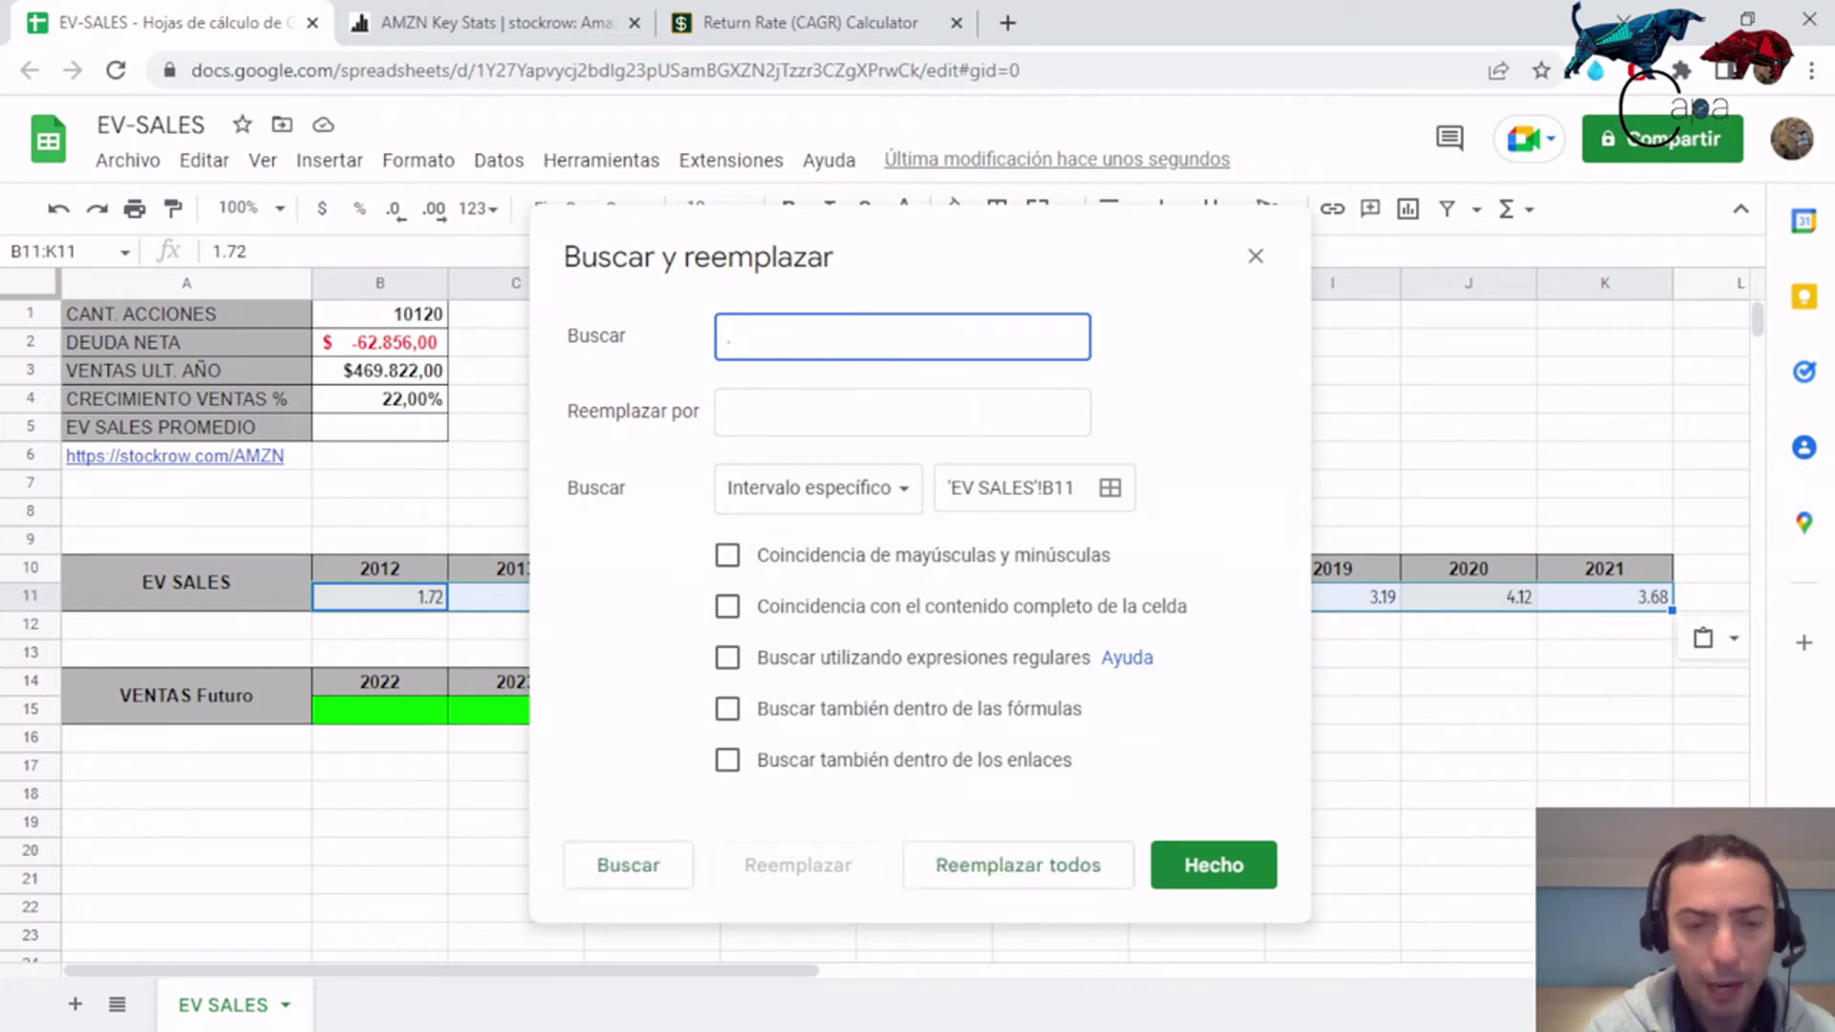
pyautogui.press('Tab')
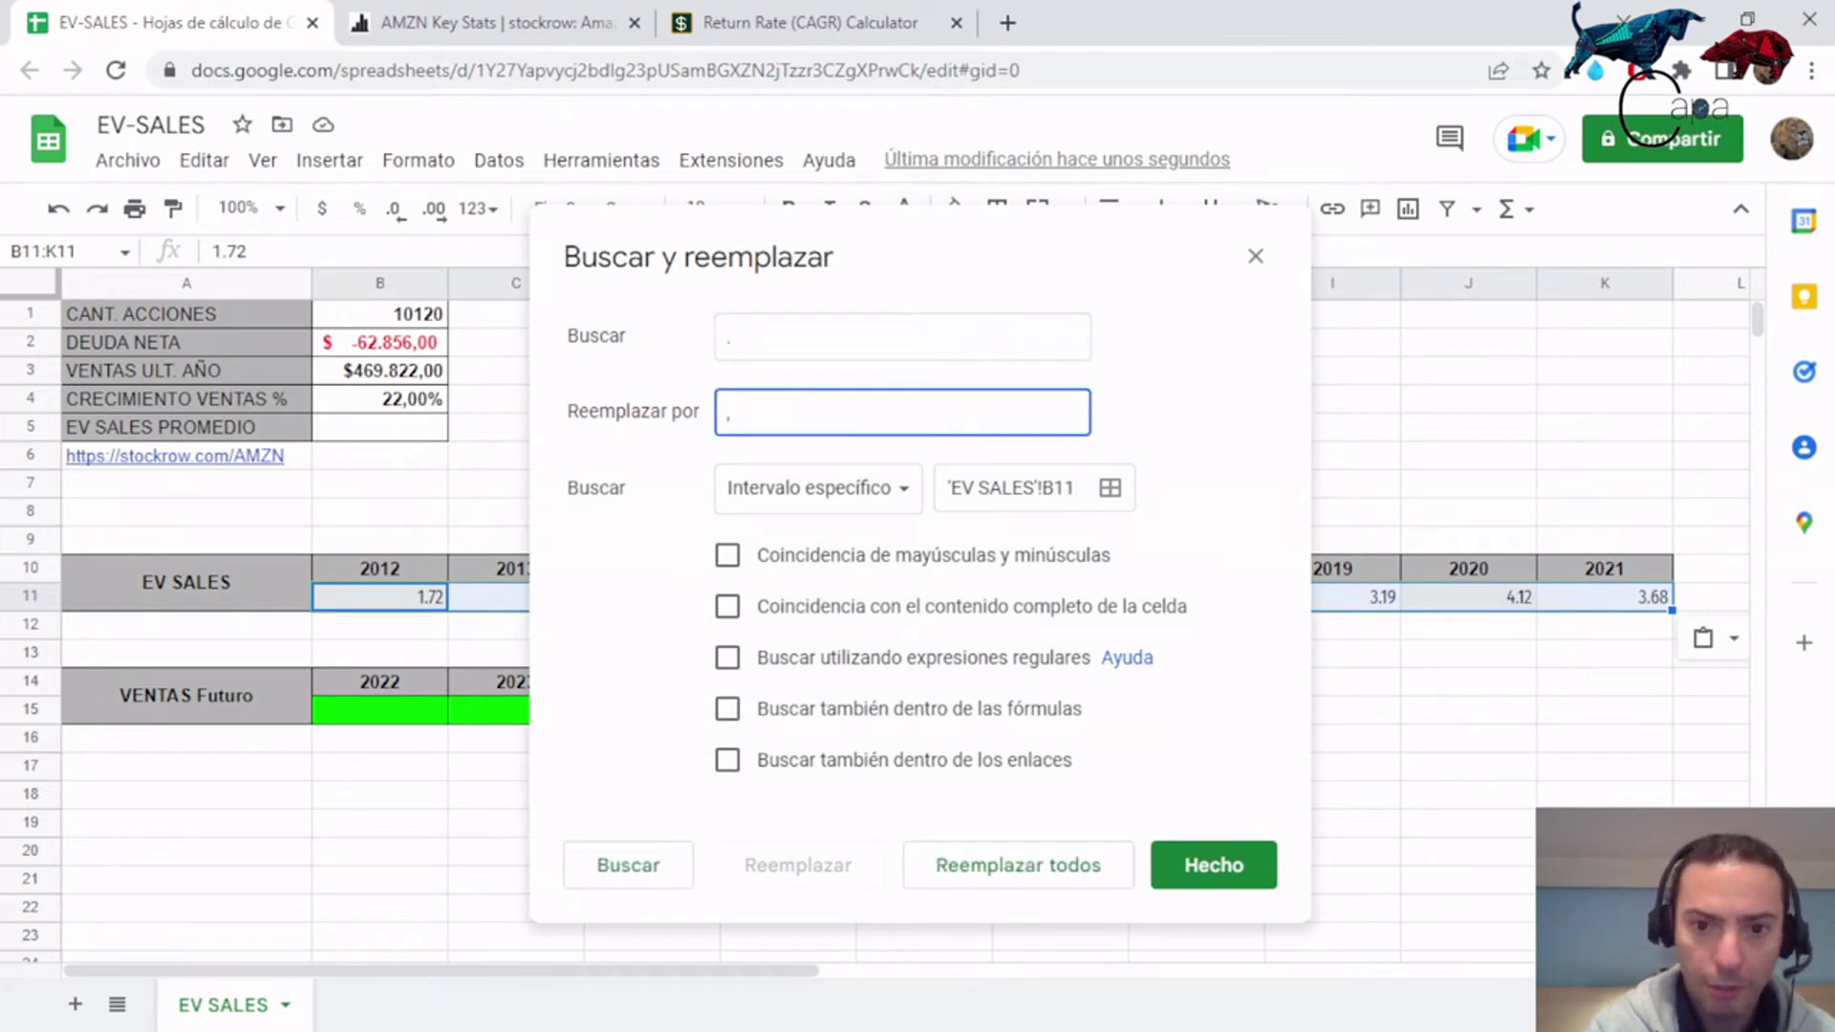
pyautogui.write(',')
pyautogui.click(1018, 865)
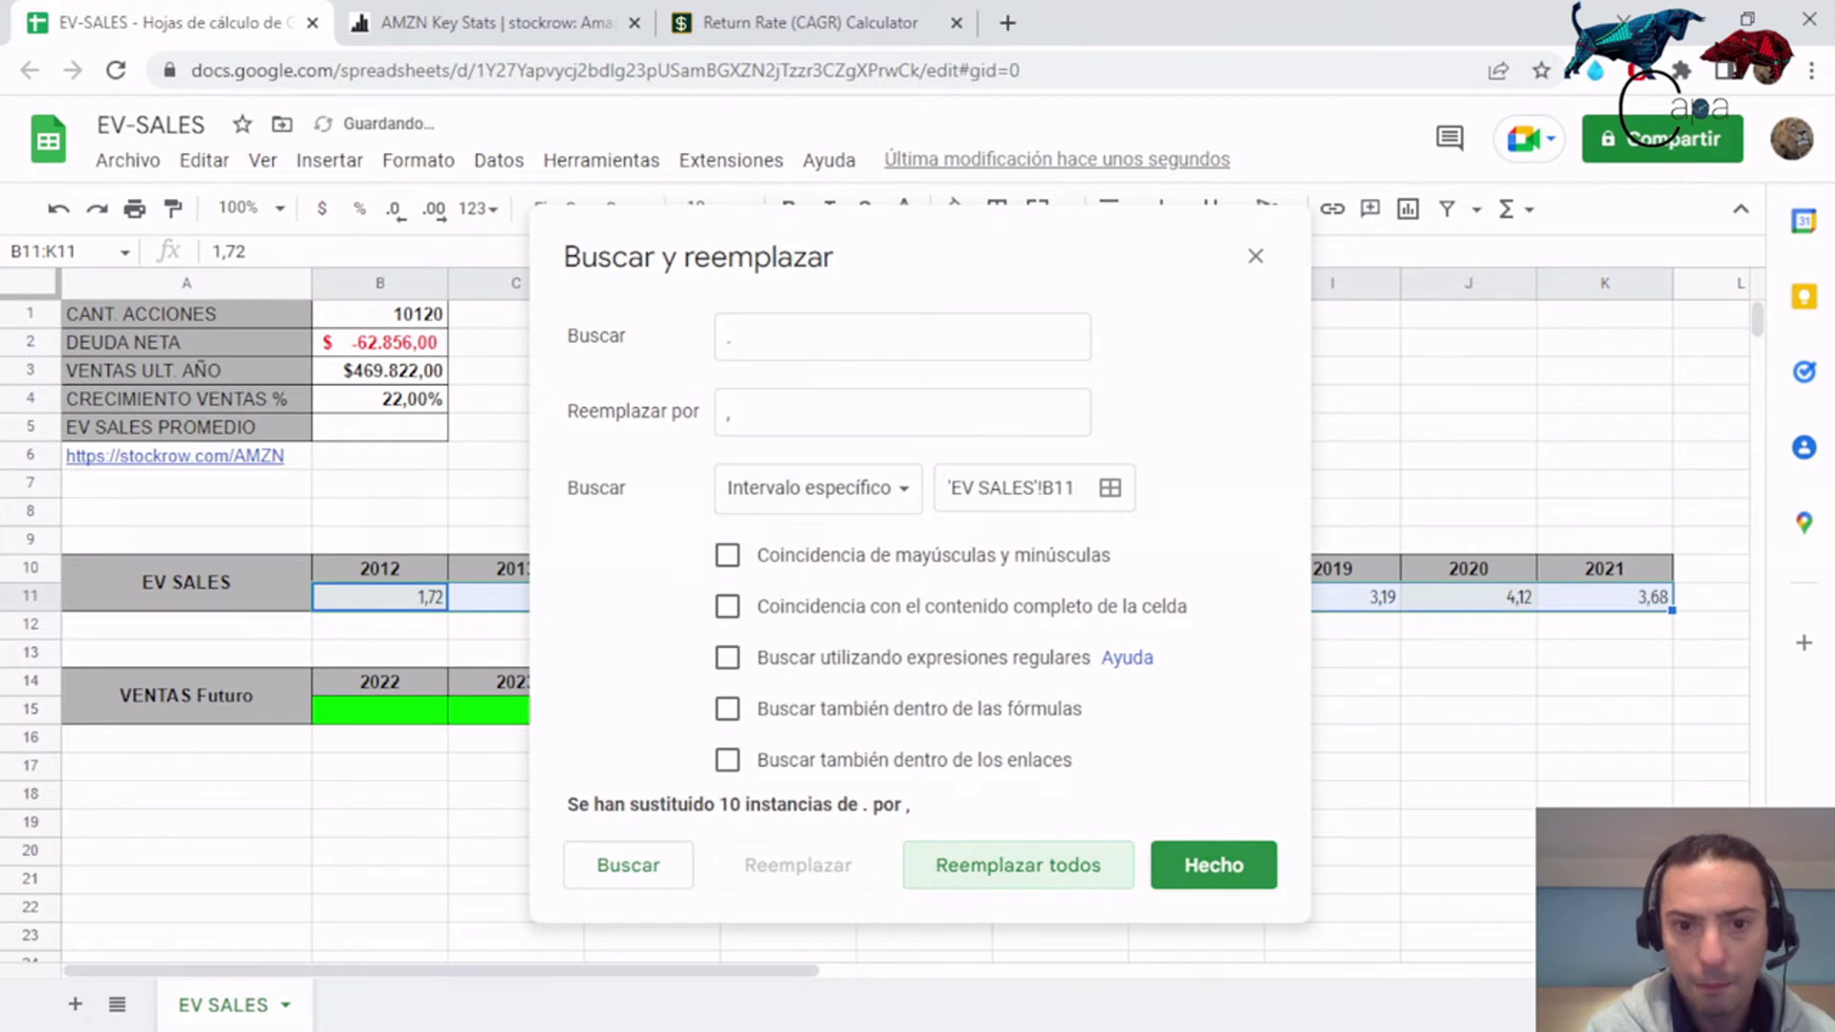
pyautogui.click(1214, 865)
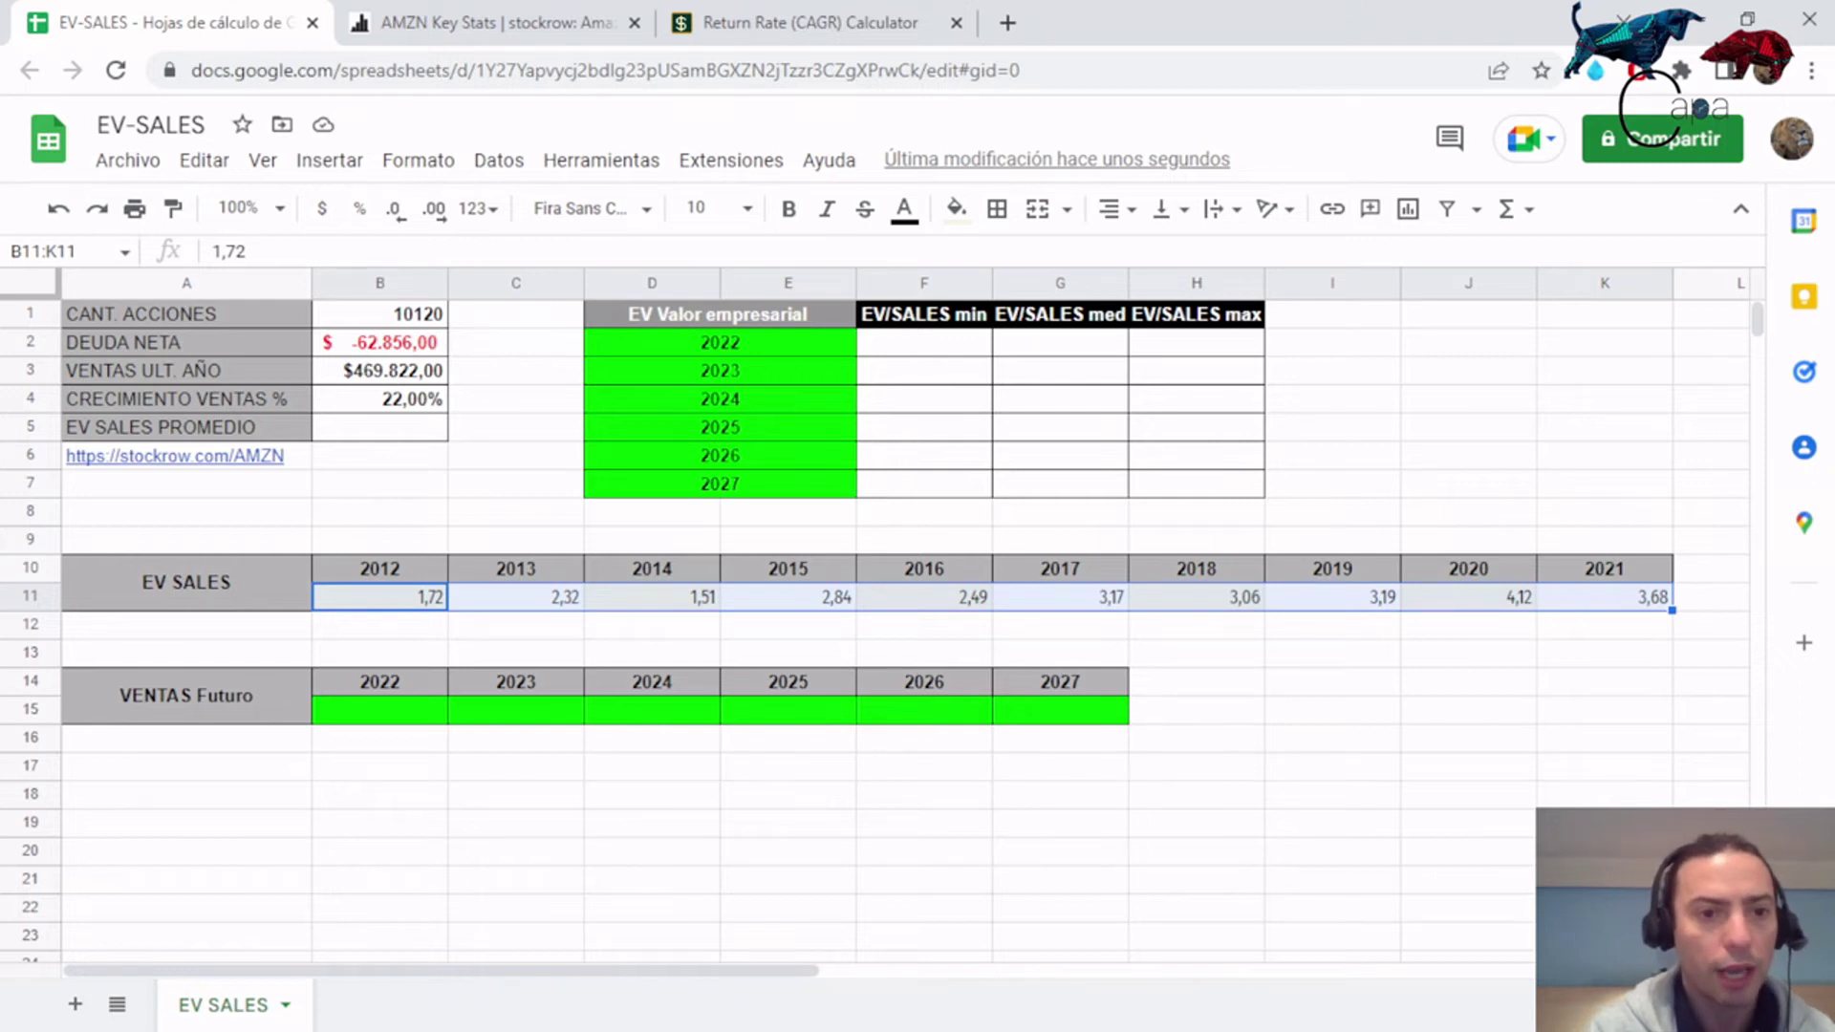
# Enter =AVERAGE(B11:K11) in the EV SALES PROMEDIO cell B5.
pyautogui.click(379, 428)
pyautogui.click(214, 251)
pyautogui.write('=PR')
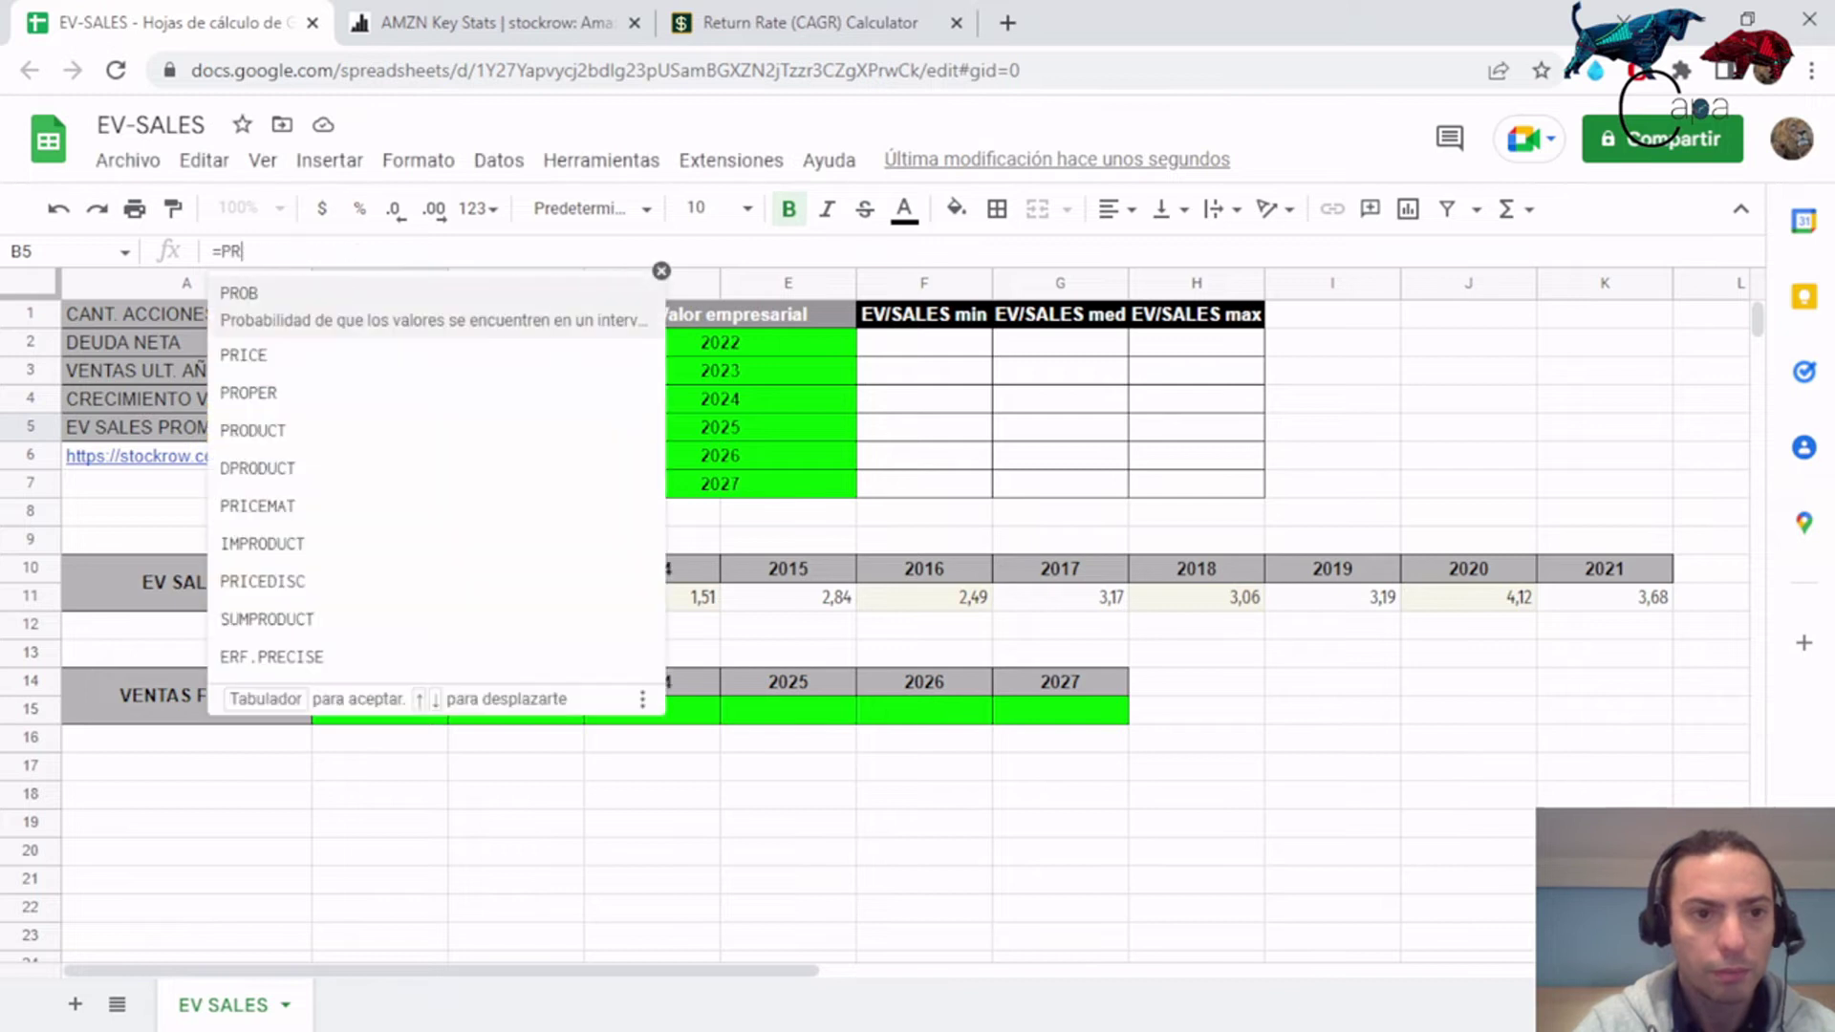
pyautogui.press('BackSpace')
pyautogui.press('BackSpace')
pyautogui.write('A')
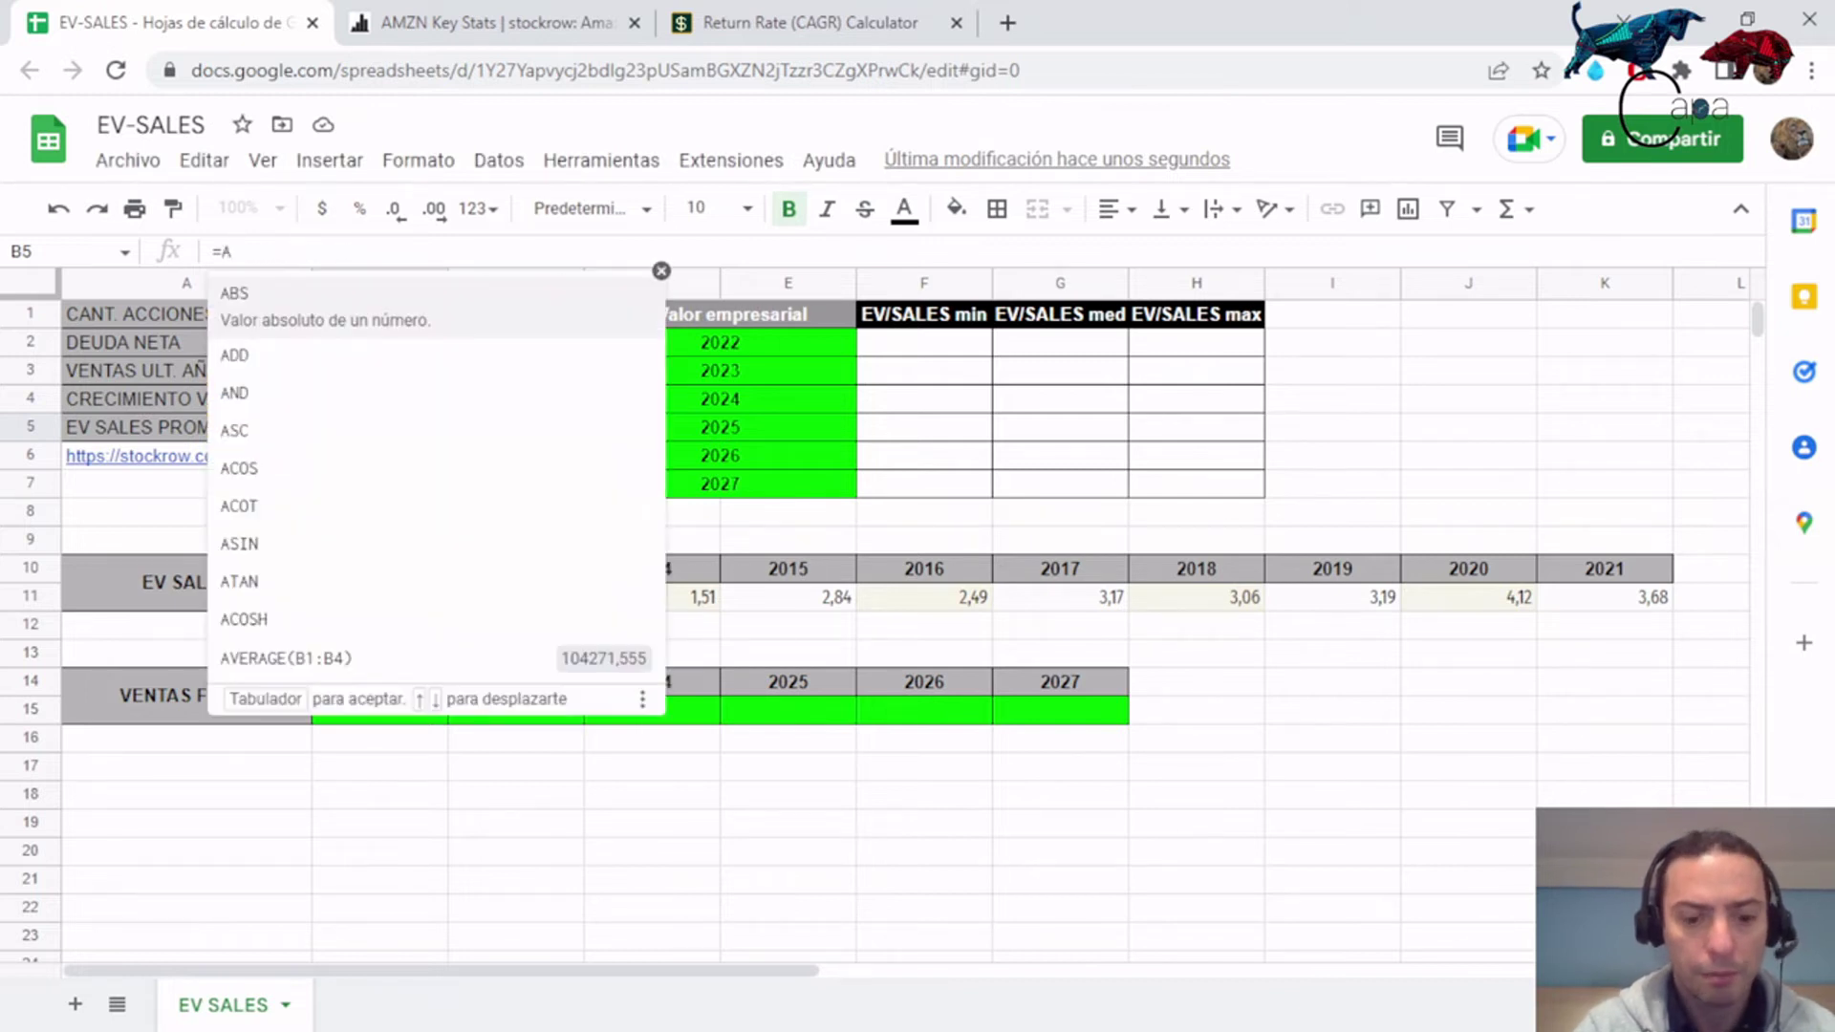
pyautogui.write('ve')
pyautogui.press('Down')
pyautogui.press('Down')
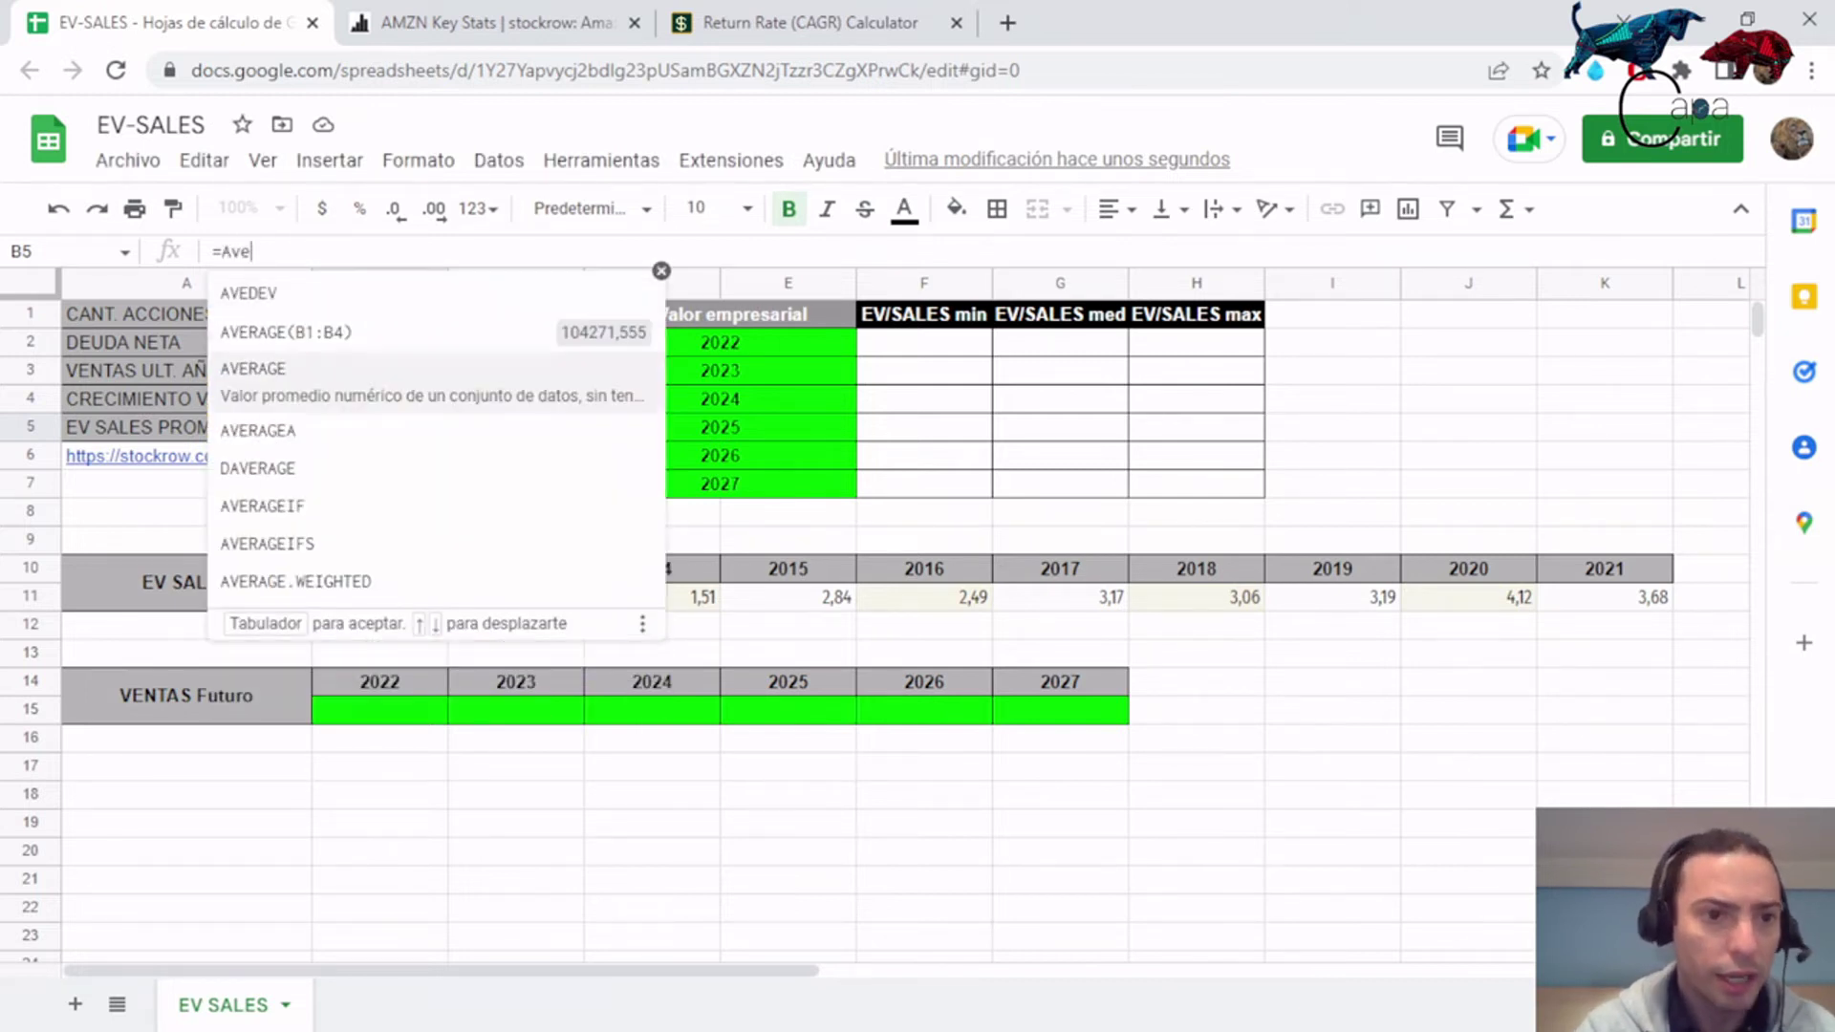
pyautogui.press('Tab')
pyautogui.moveTo(382, 596); pyautogui.dragTo(1604, 596)
pyautogui.write(')')
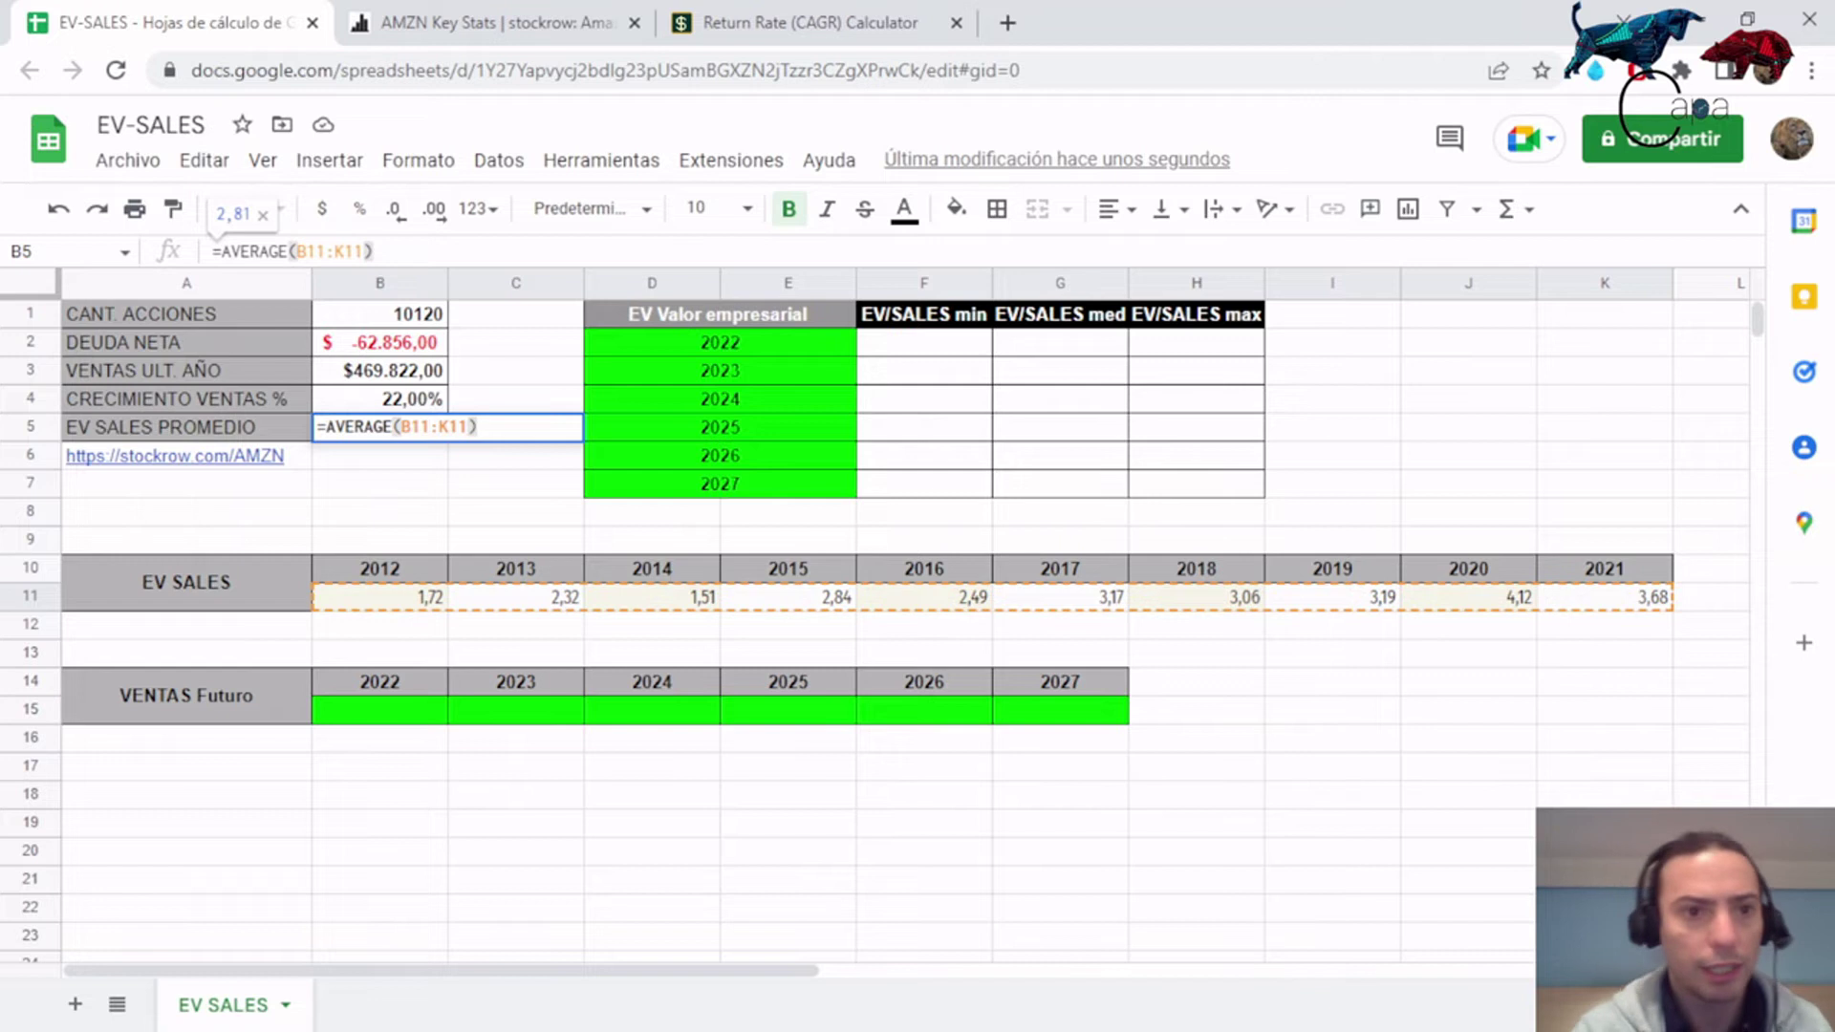
pyautogui.press('Return')
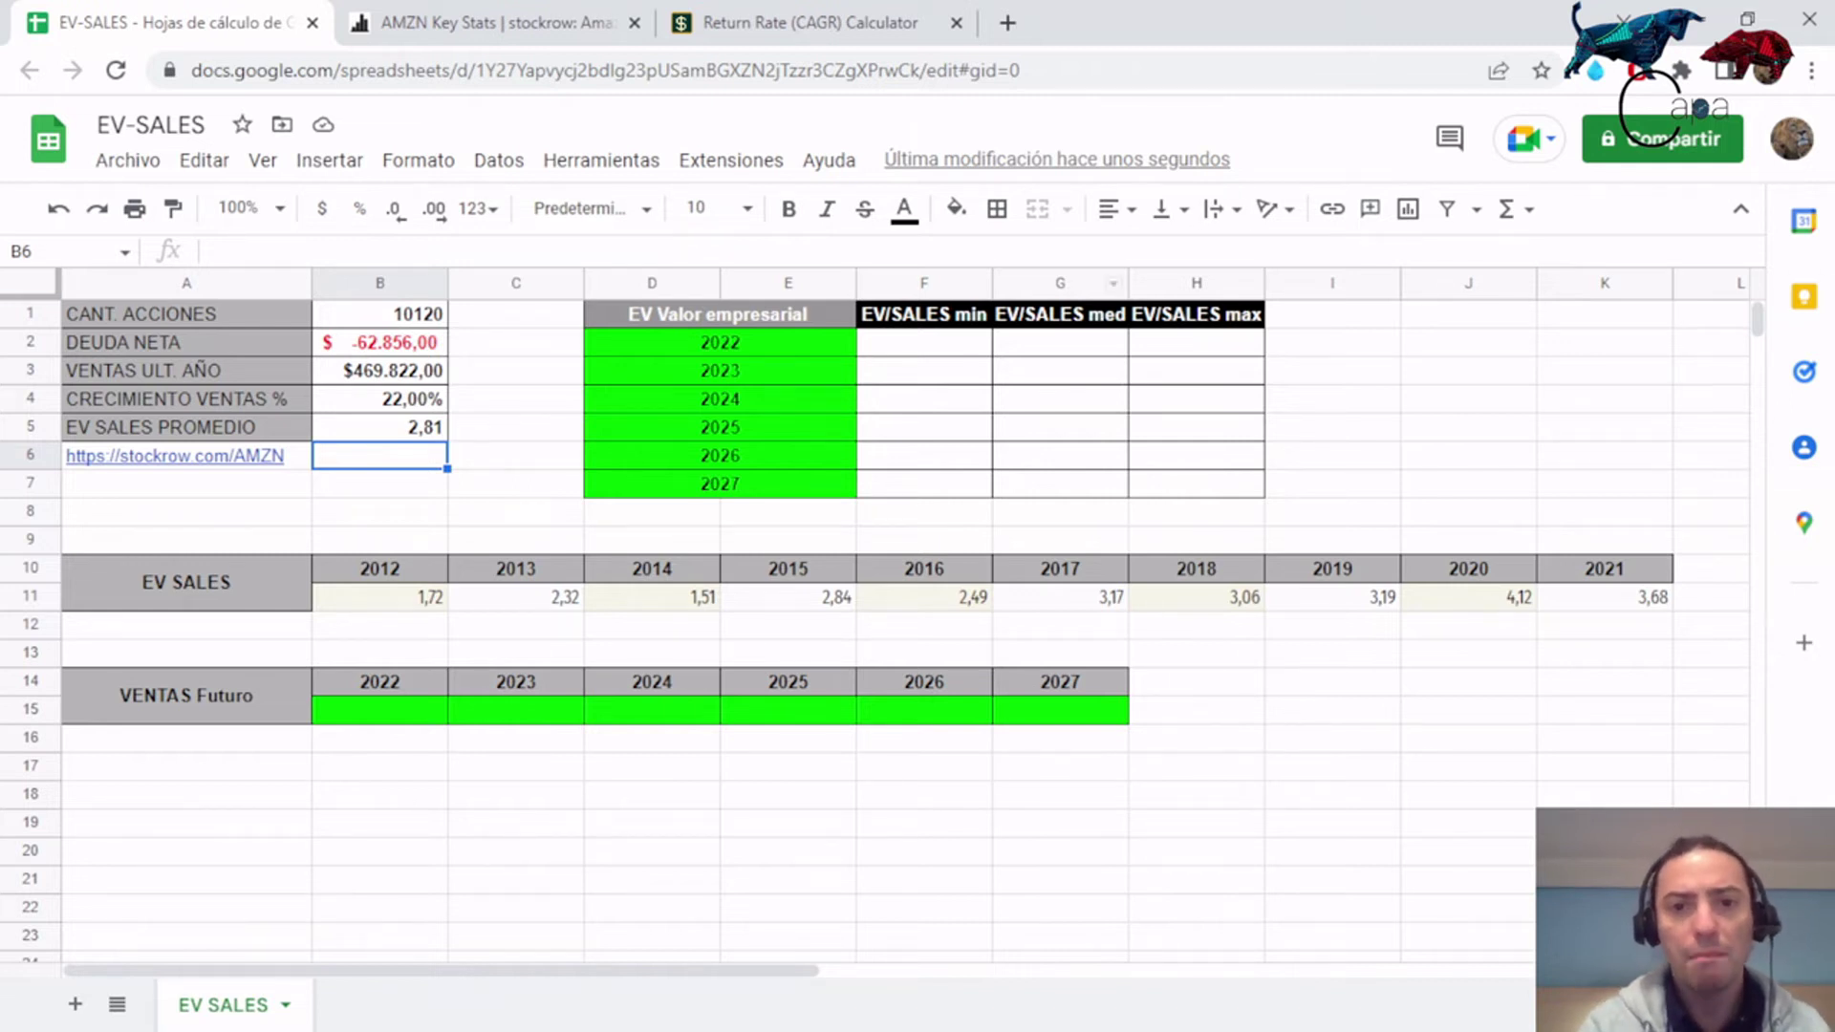
# Replace the EV/SALES med header in G1 with 2,8.
pyautogui.click(923, 313)
pyautogui.click(1059, 313)
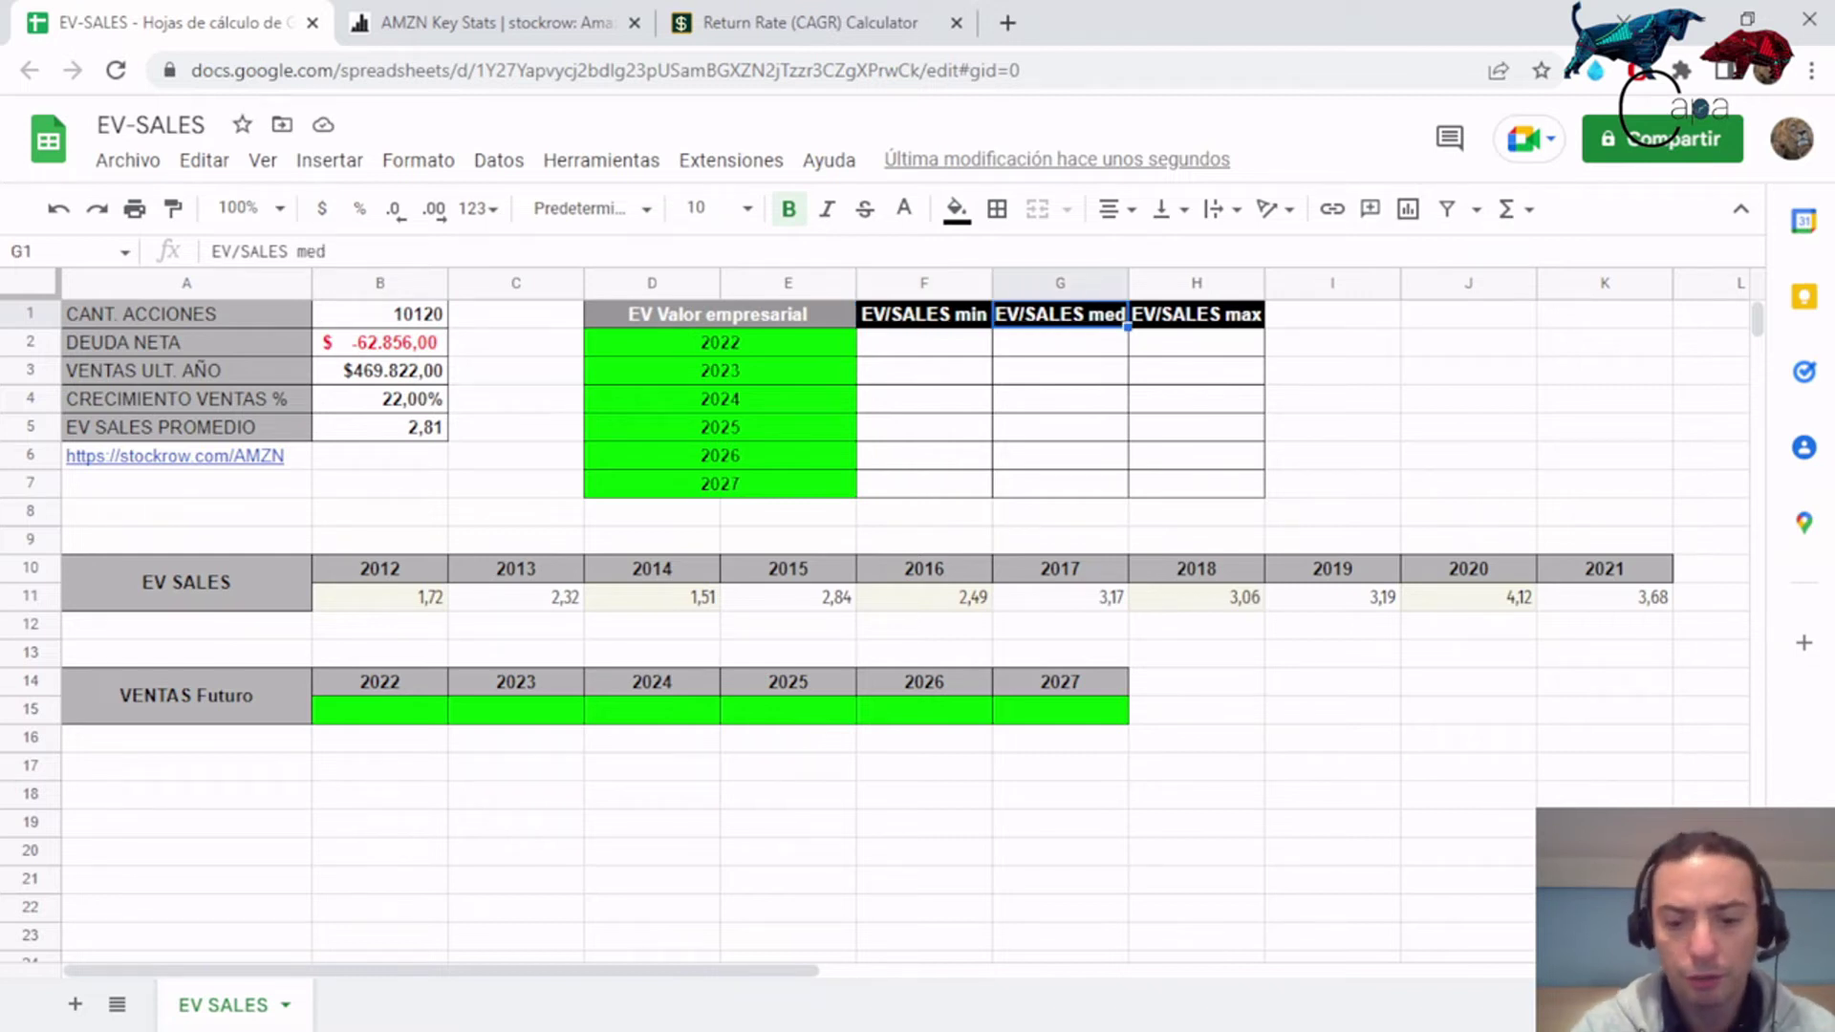
pyautogui.write('2,8')
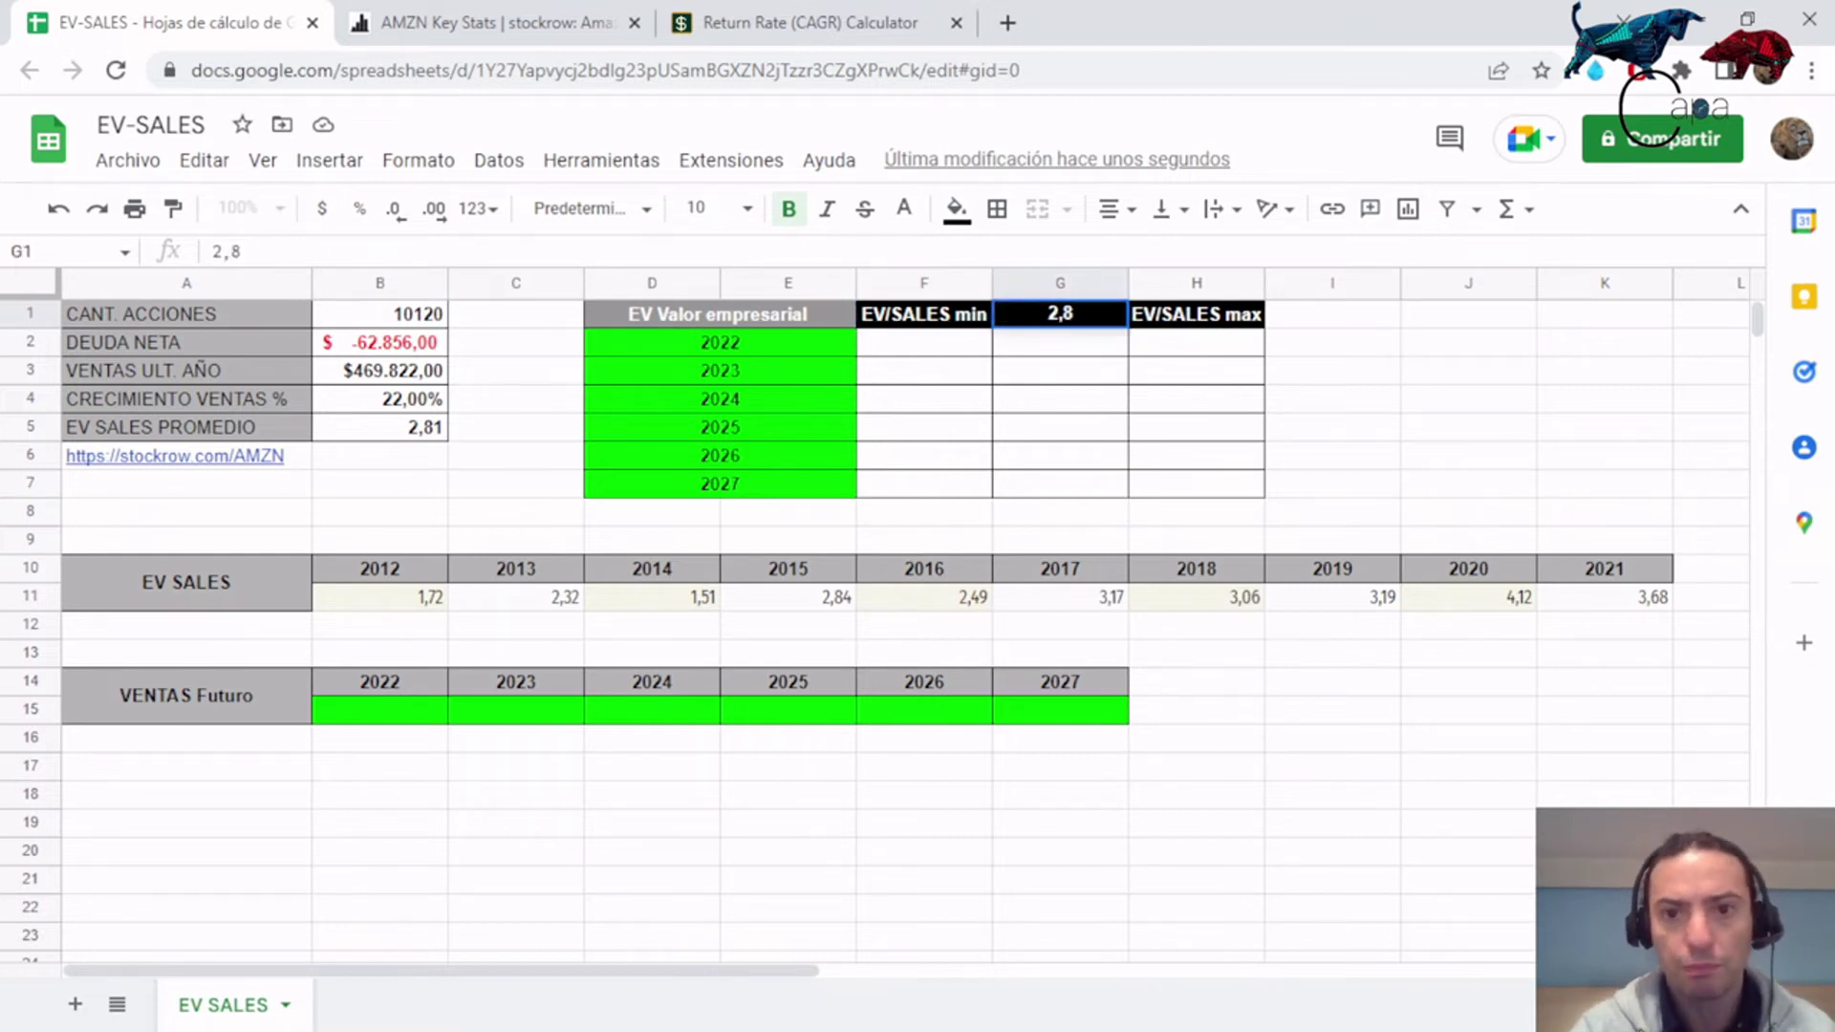
pyautogui.press('Tab')
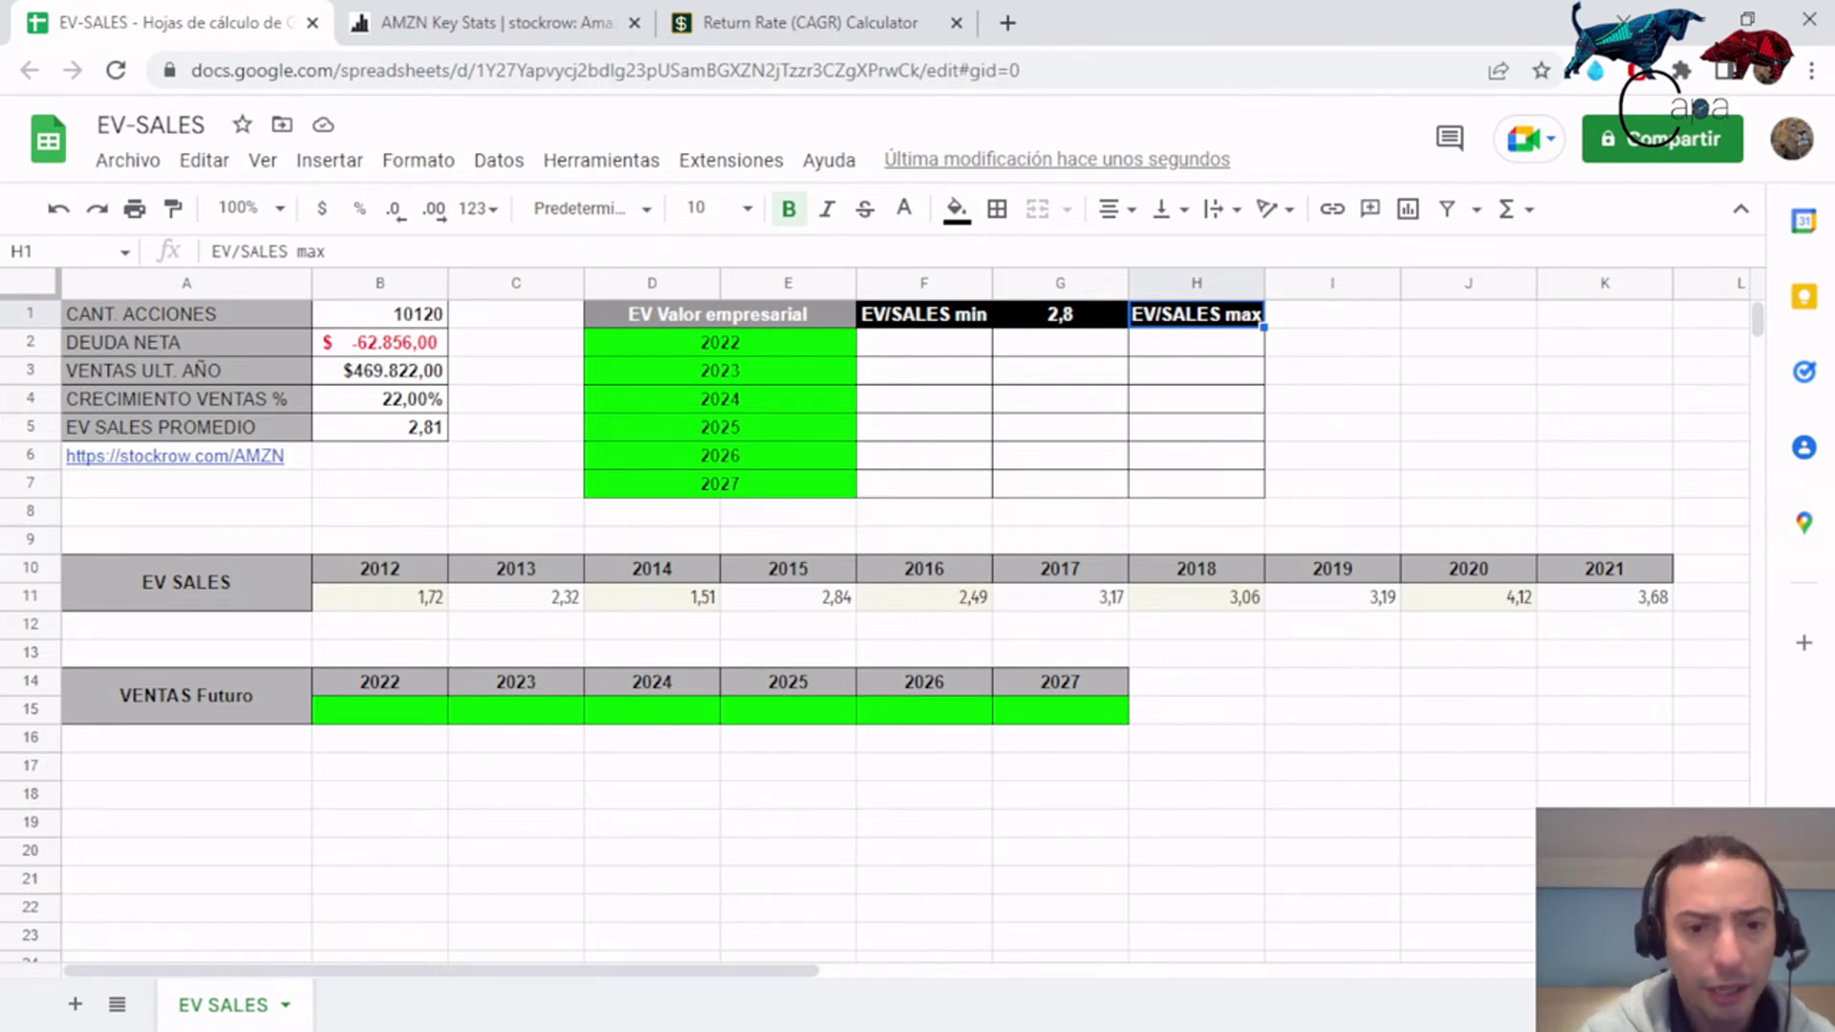
# Review the yearly EV SALES values in row 11 for the lowest one and replace the EV/SALES min header in F1 with 1,5.
pyautogui.click(379, 596)
pyautogui.press('Right')
pyautogui.press('Right')
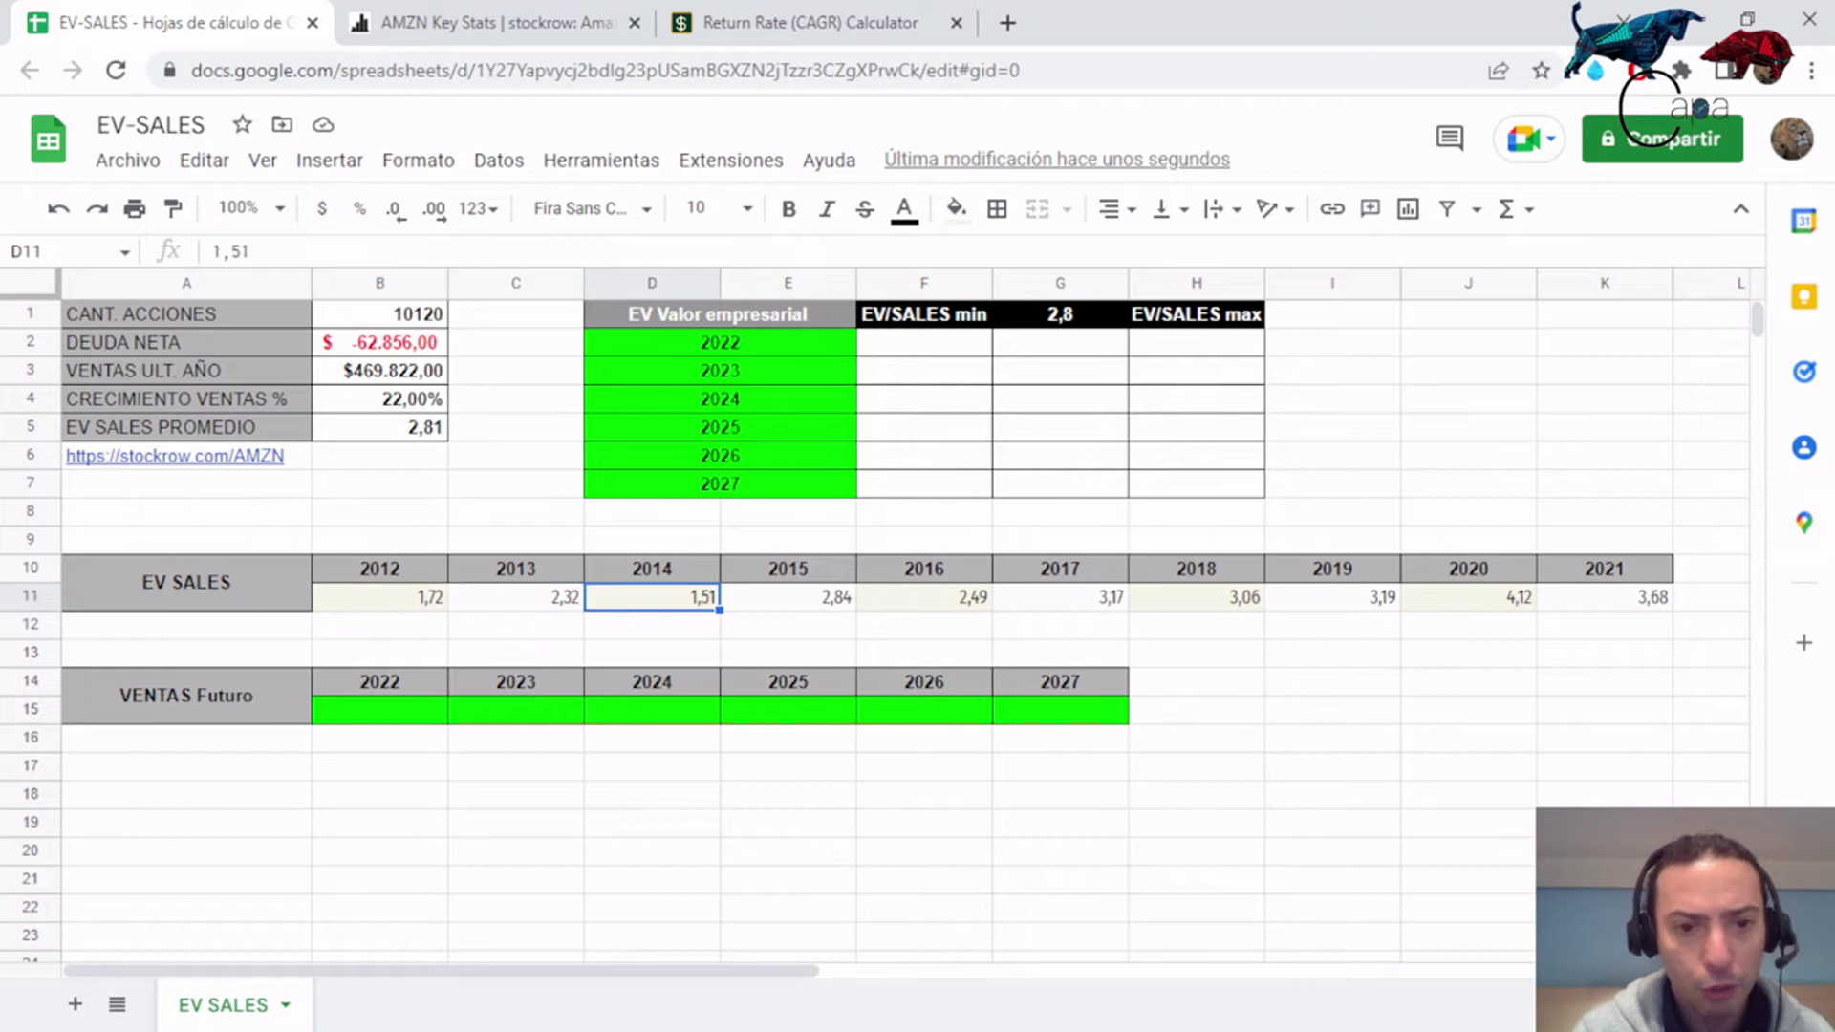
pyautogui.press('Right')
pyautogui.press('Right')
pyautogui.press('Right')
pyautogui.press('Right')
pyautogui.press('Right')
pyautogui.press('Right')
pyautogui.press('Left')
pyautogui.press('Left')
pyautogui.press('Left')
pyautogui.press('Left')
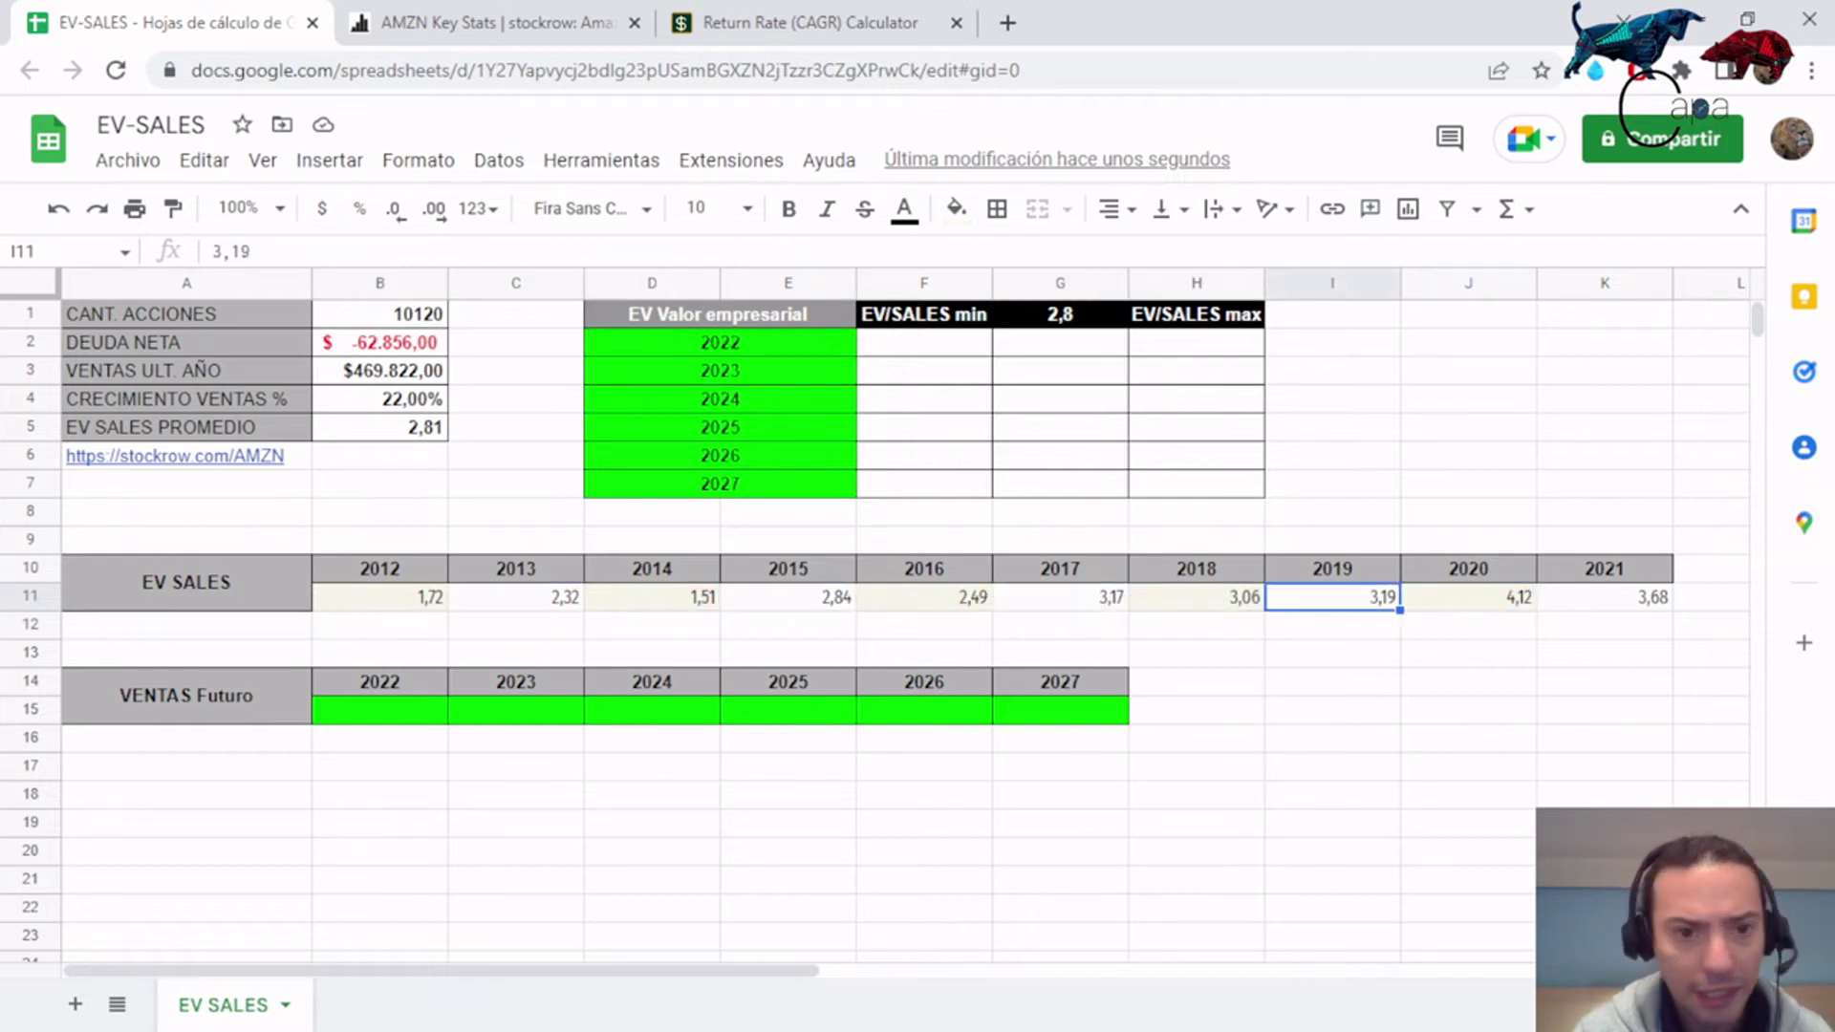
pyautogui.press('Left')
pyautogui.press('Left')
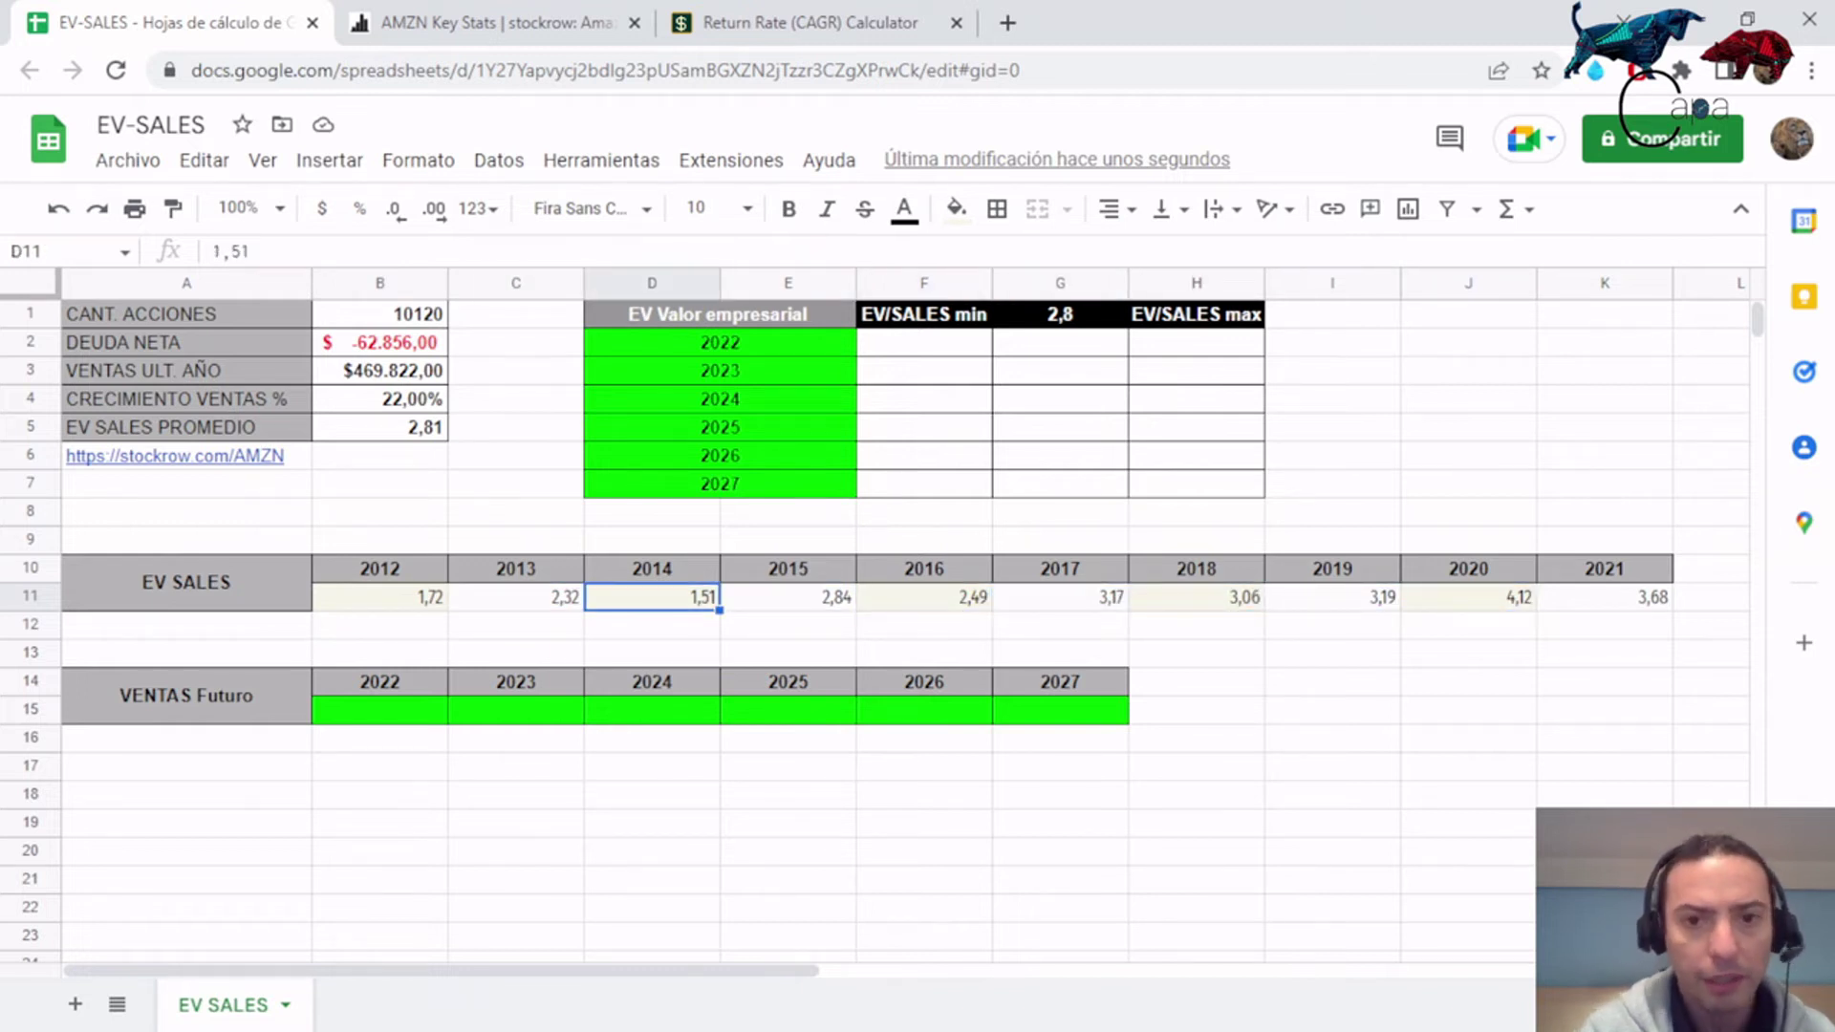
pyautogui.click(923, 313)
pyautogui.write('1,')
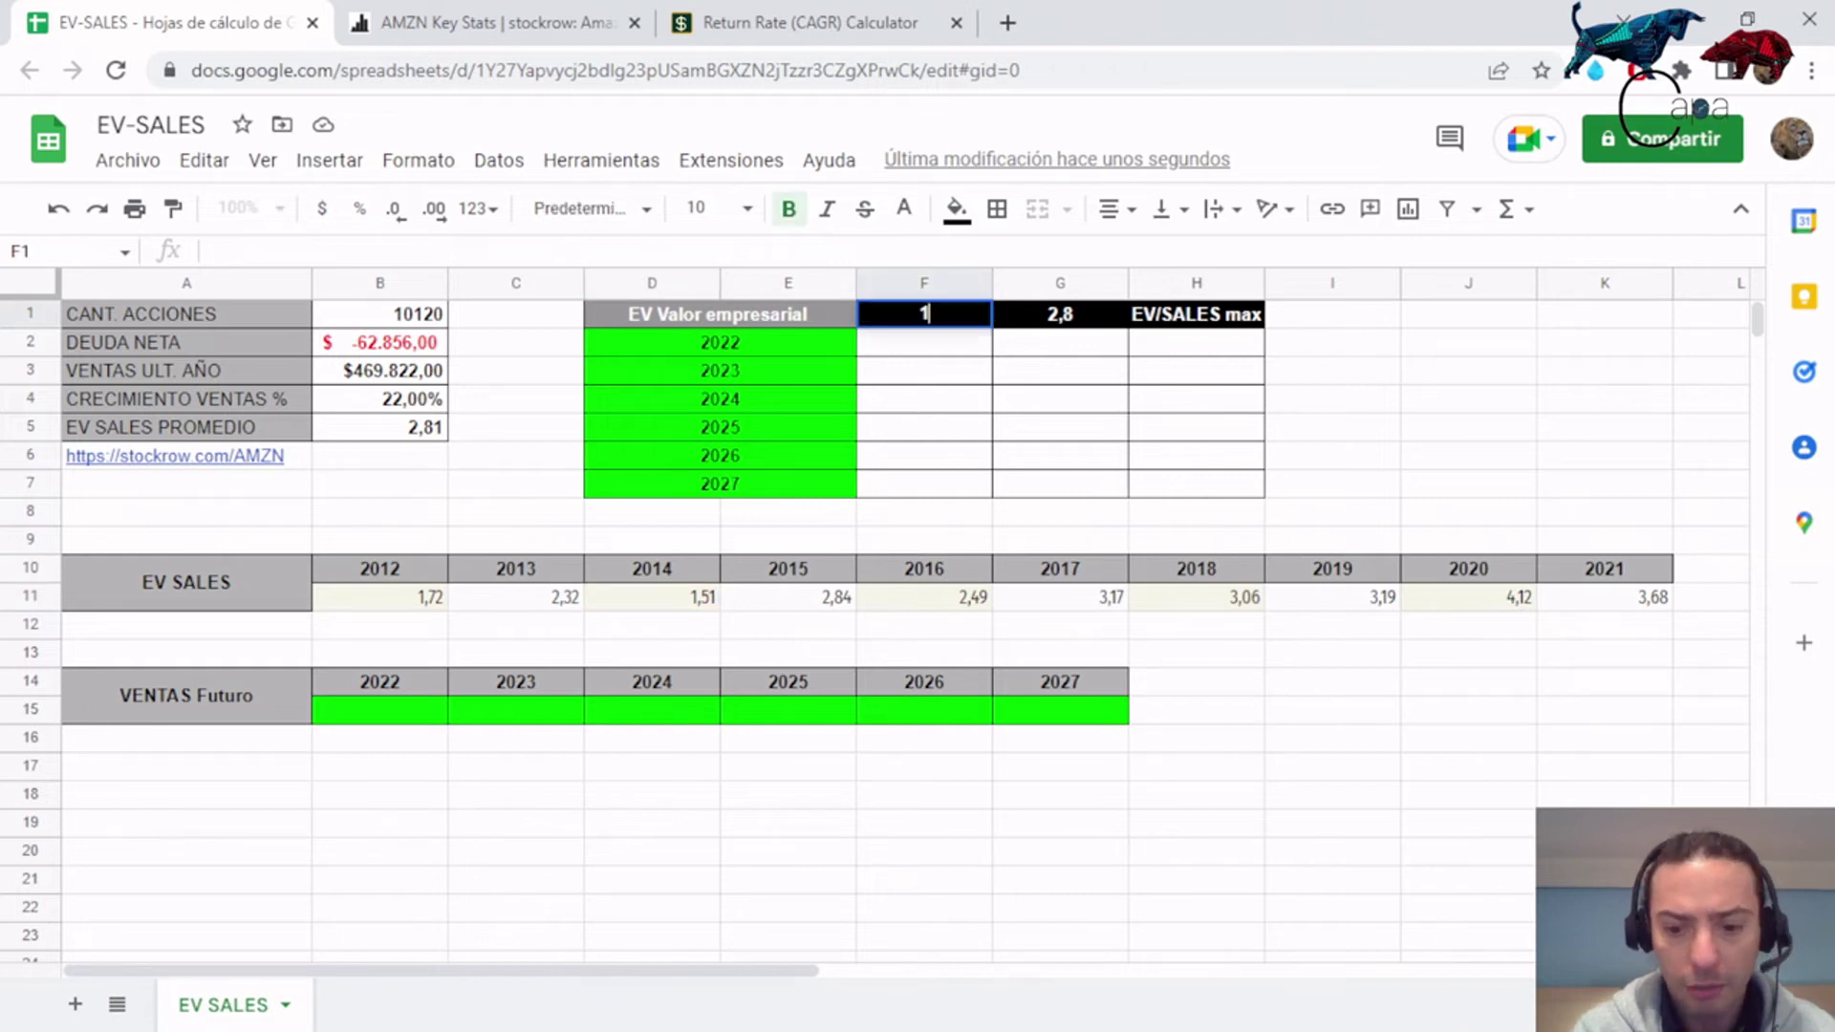
pyautogui.write('5')
pyautogui.press('Return')
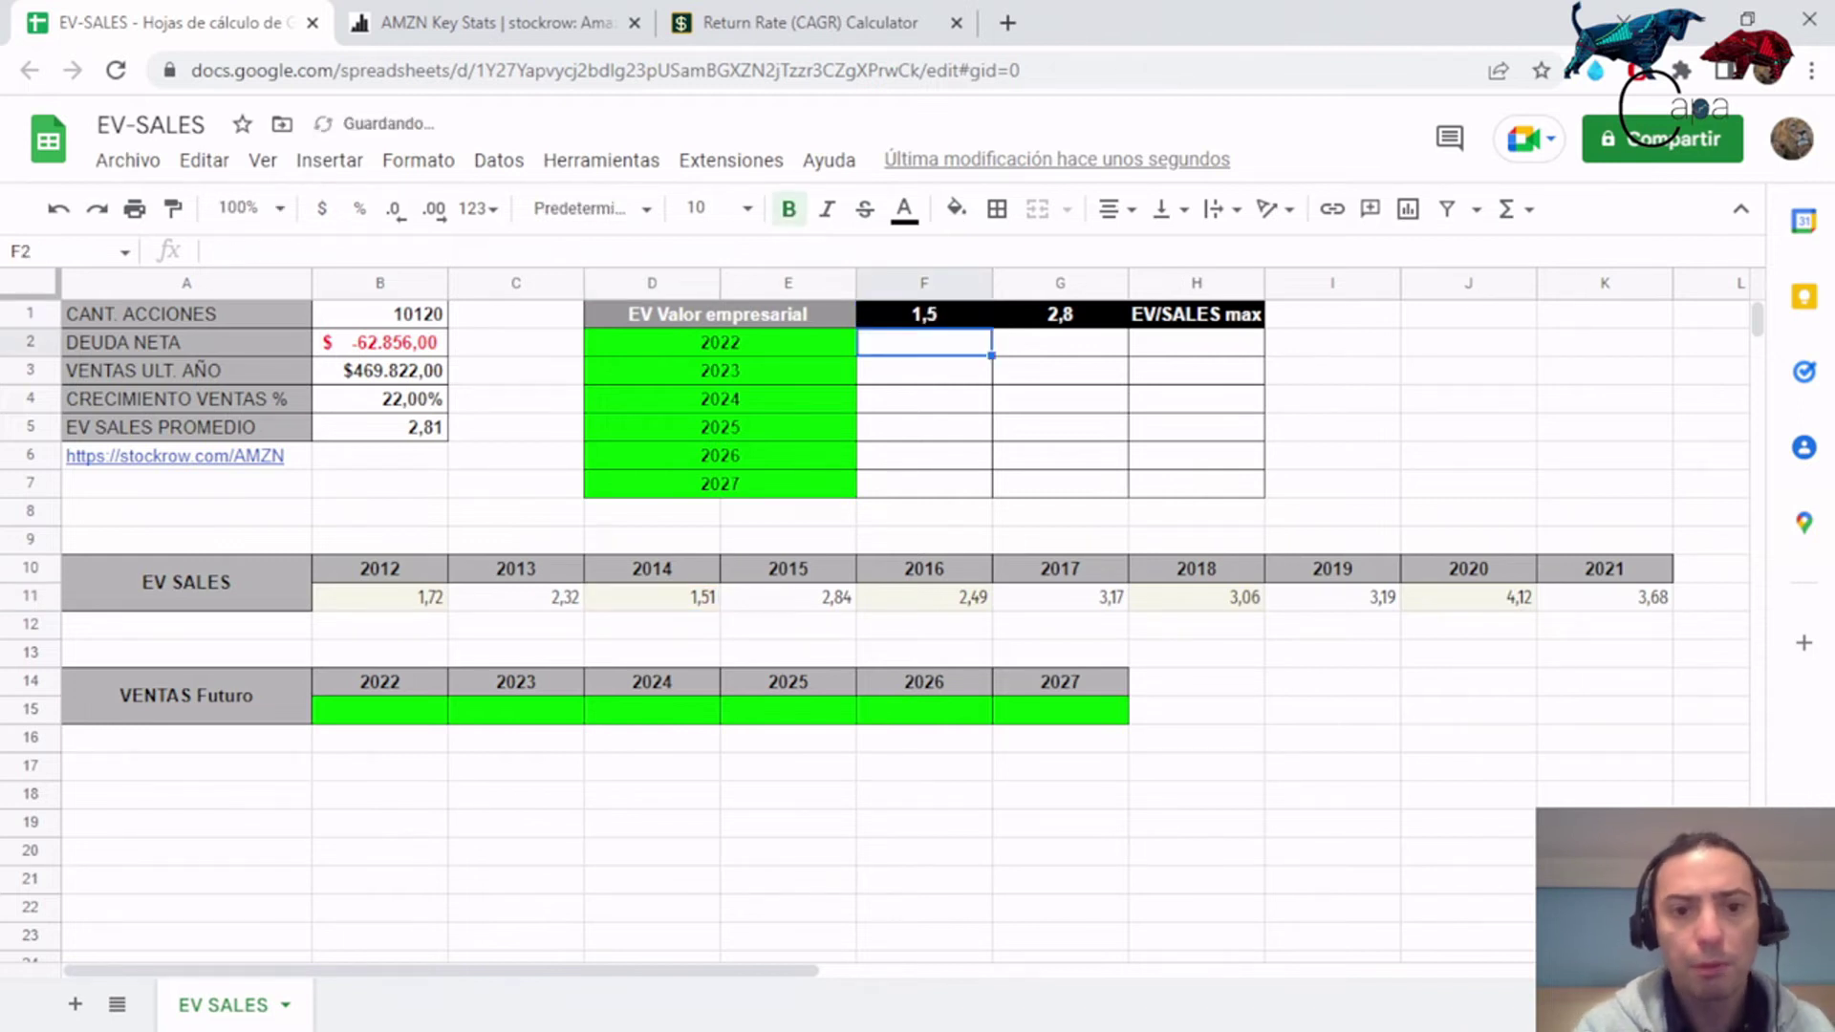
# Check the highest EV SALES values from 2018 to 2021 and replace the EV/SALES max header in H1 with 3,5.
pyautogui.click(1196, 597)
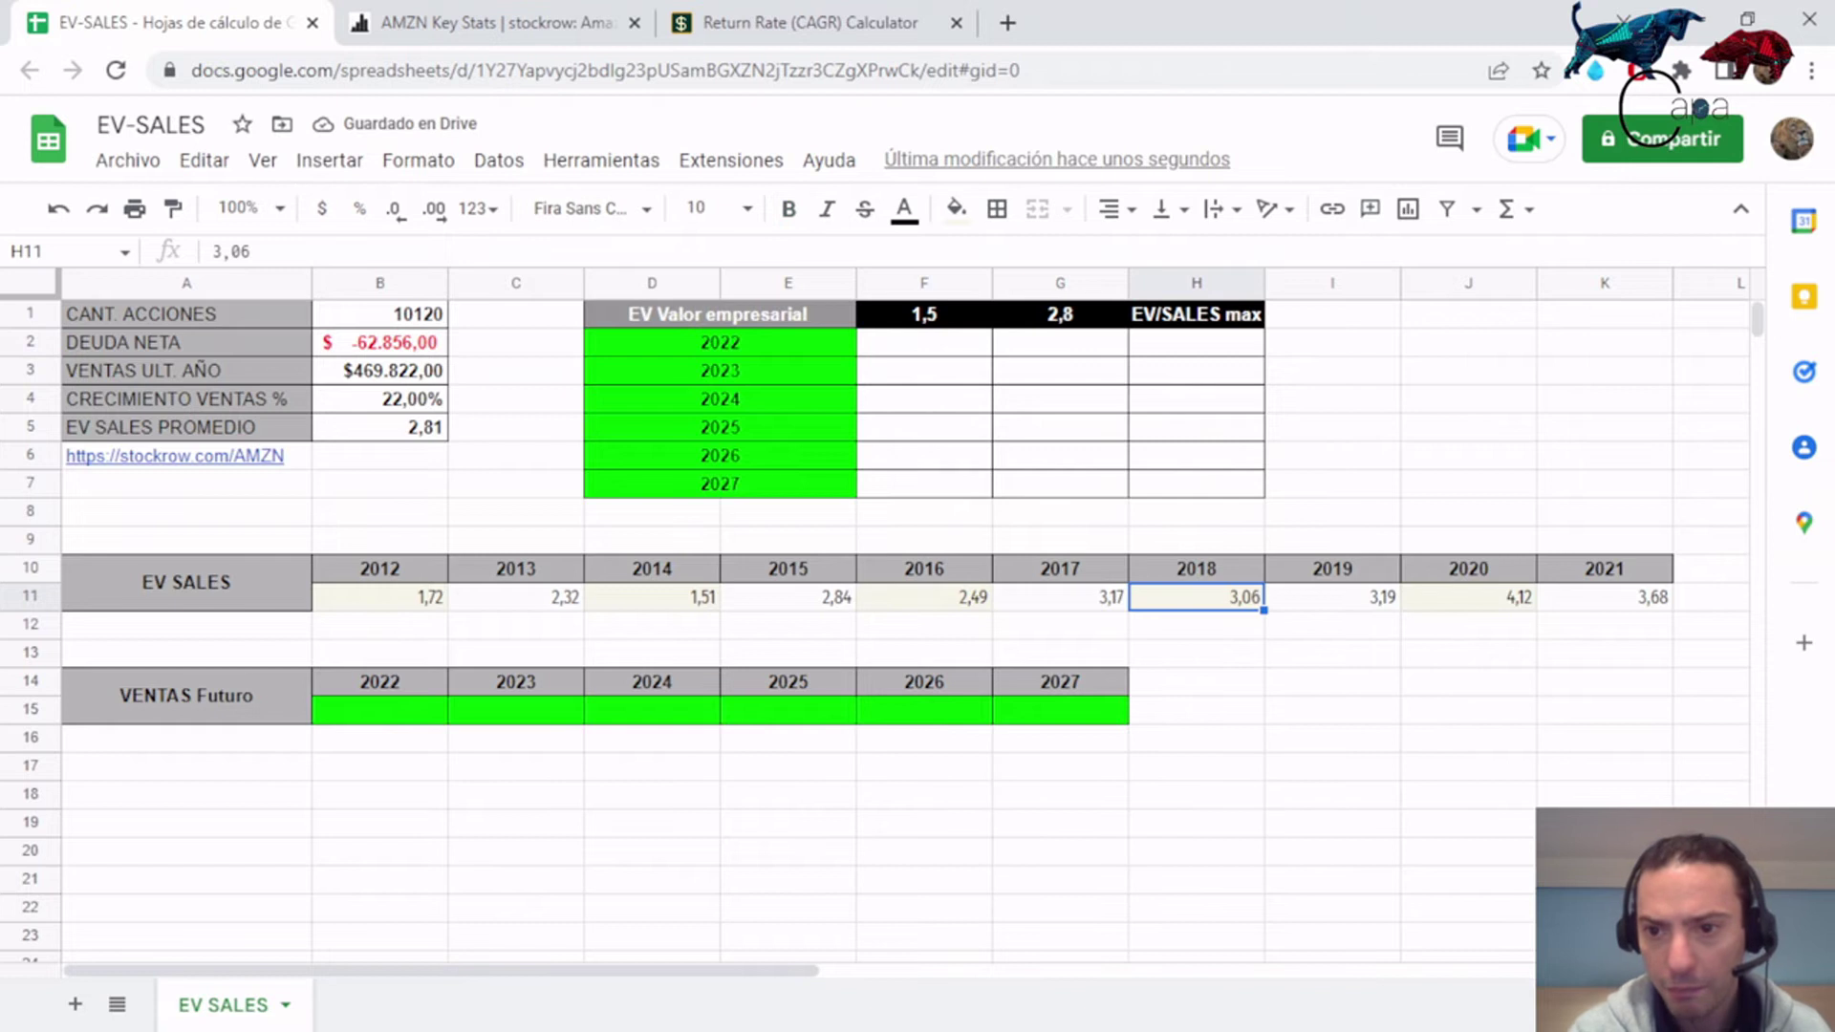
pyautogui.click(1468, 596)
pyautogui.click(1604, 597)
pyautogui.click(1468, 597)
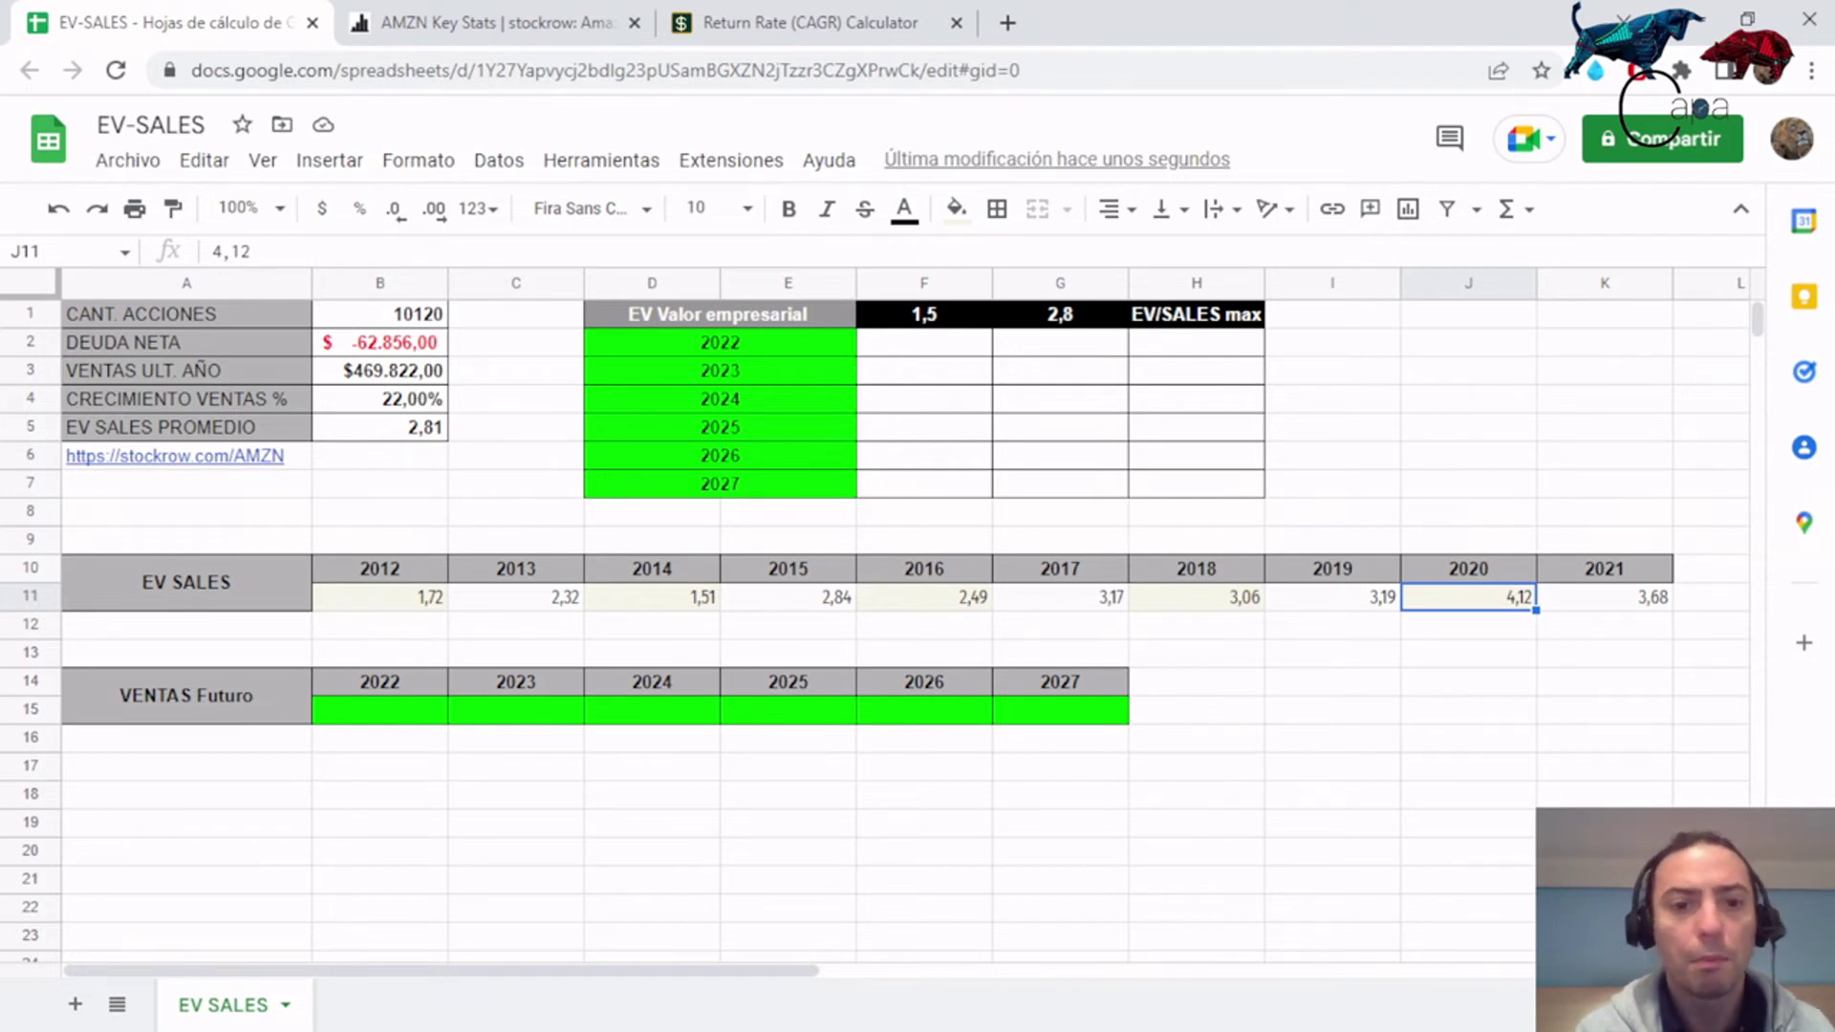
pyautogui.click(1196, 313)
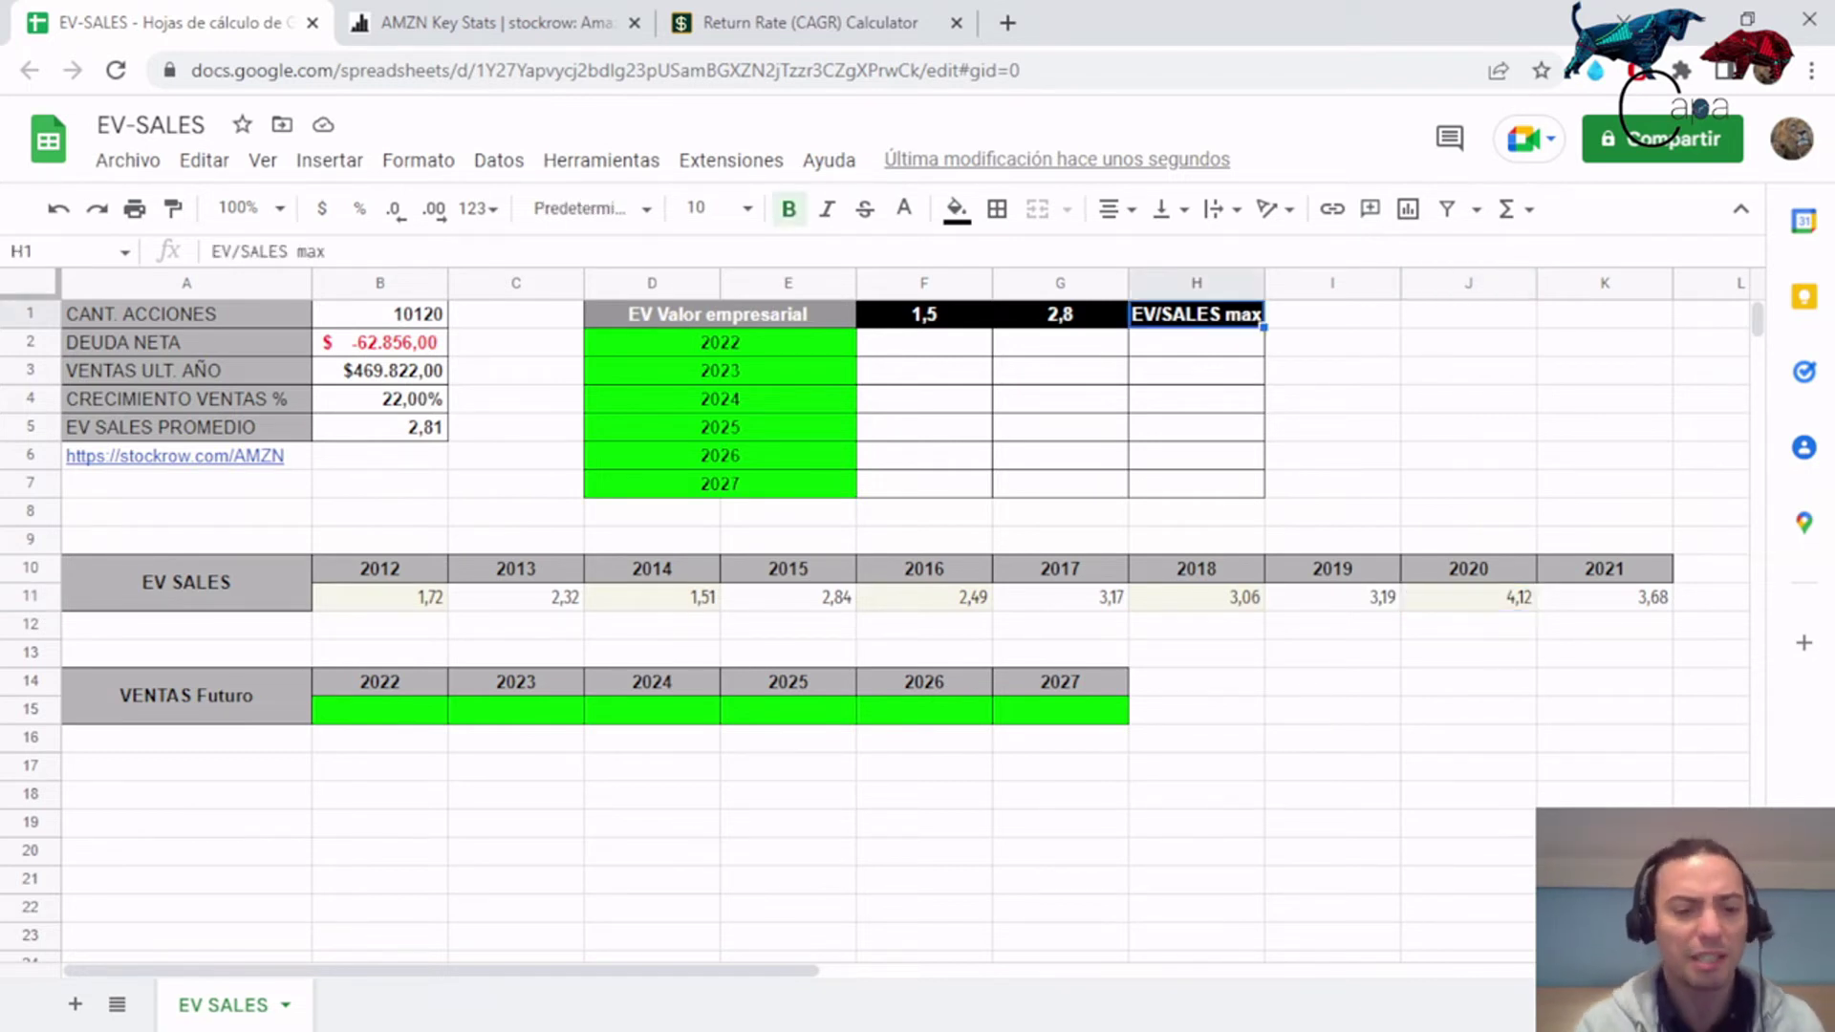
pyautogui.write('3,5')
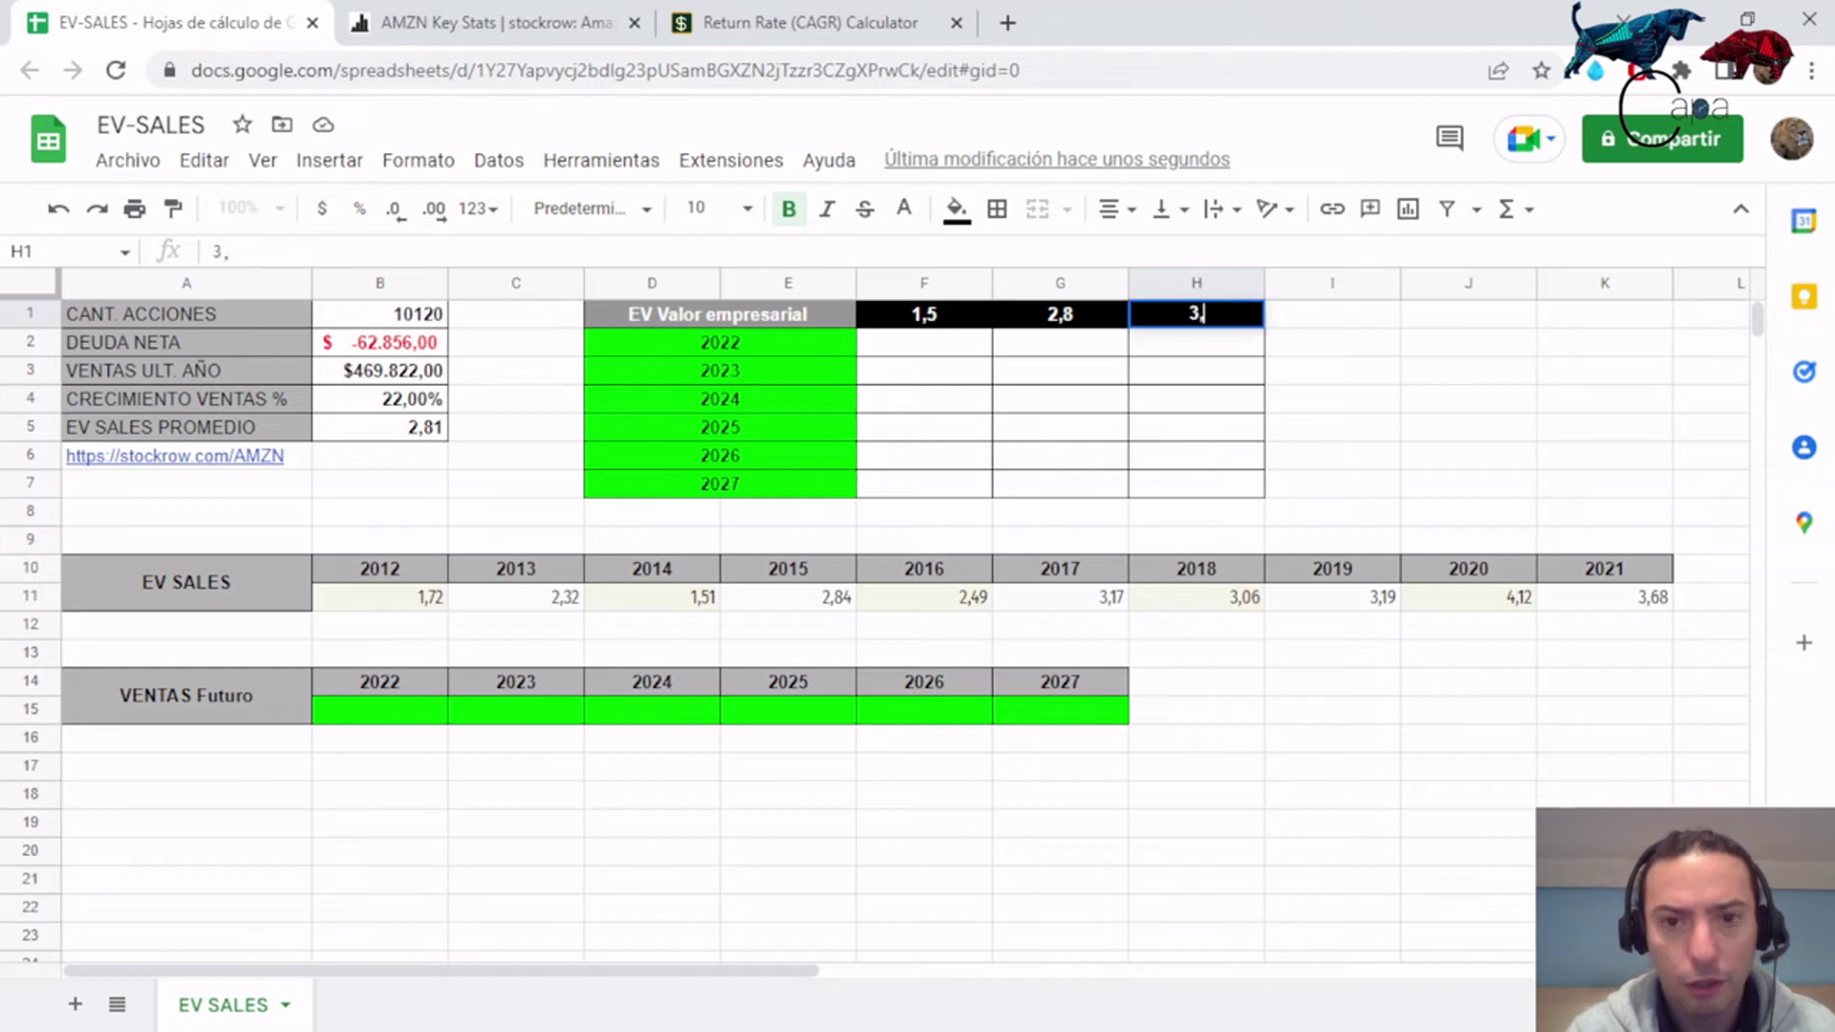
pyautogui.press('Return')
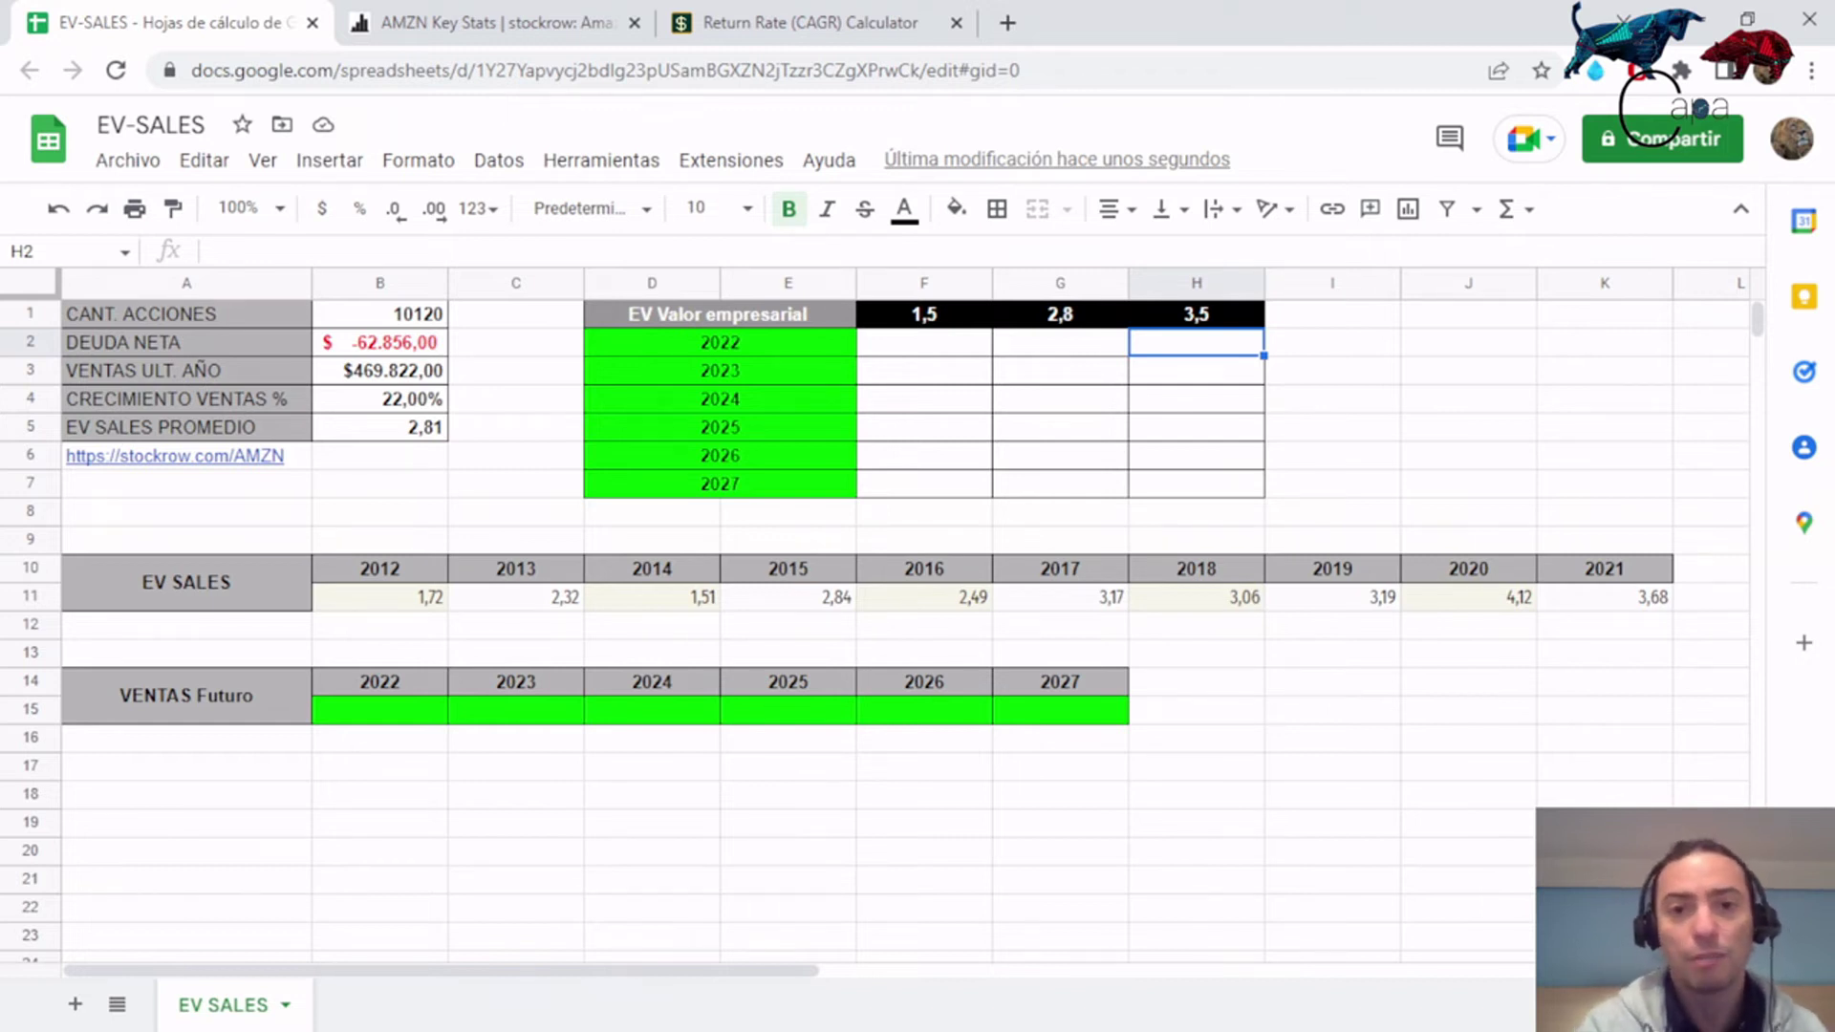
pyautogui.click(923, 342)
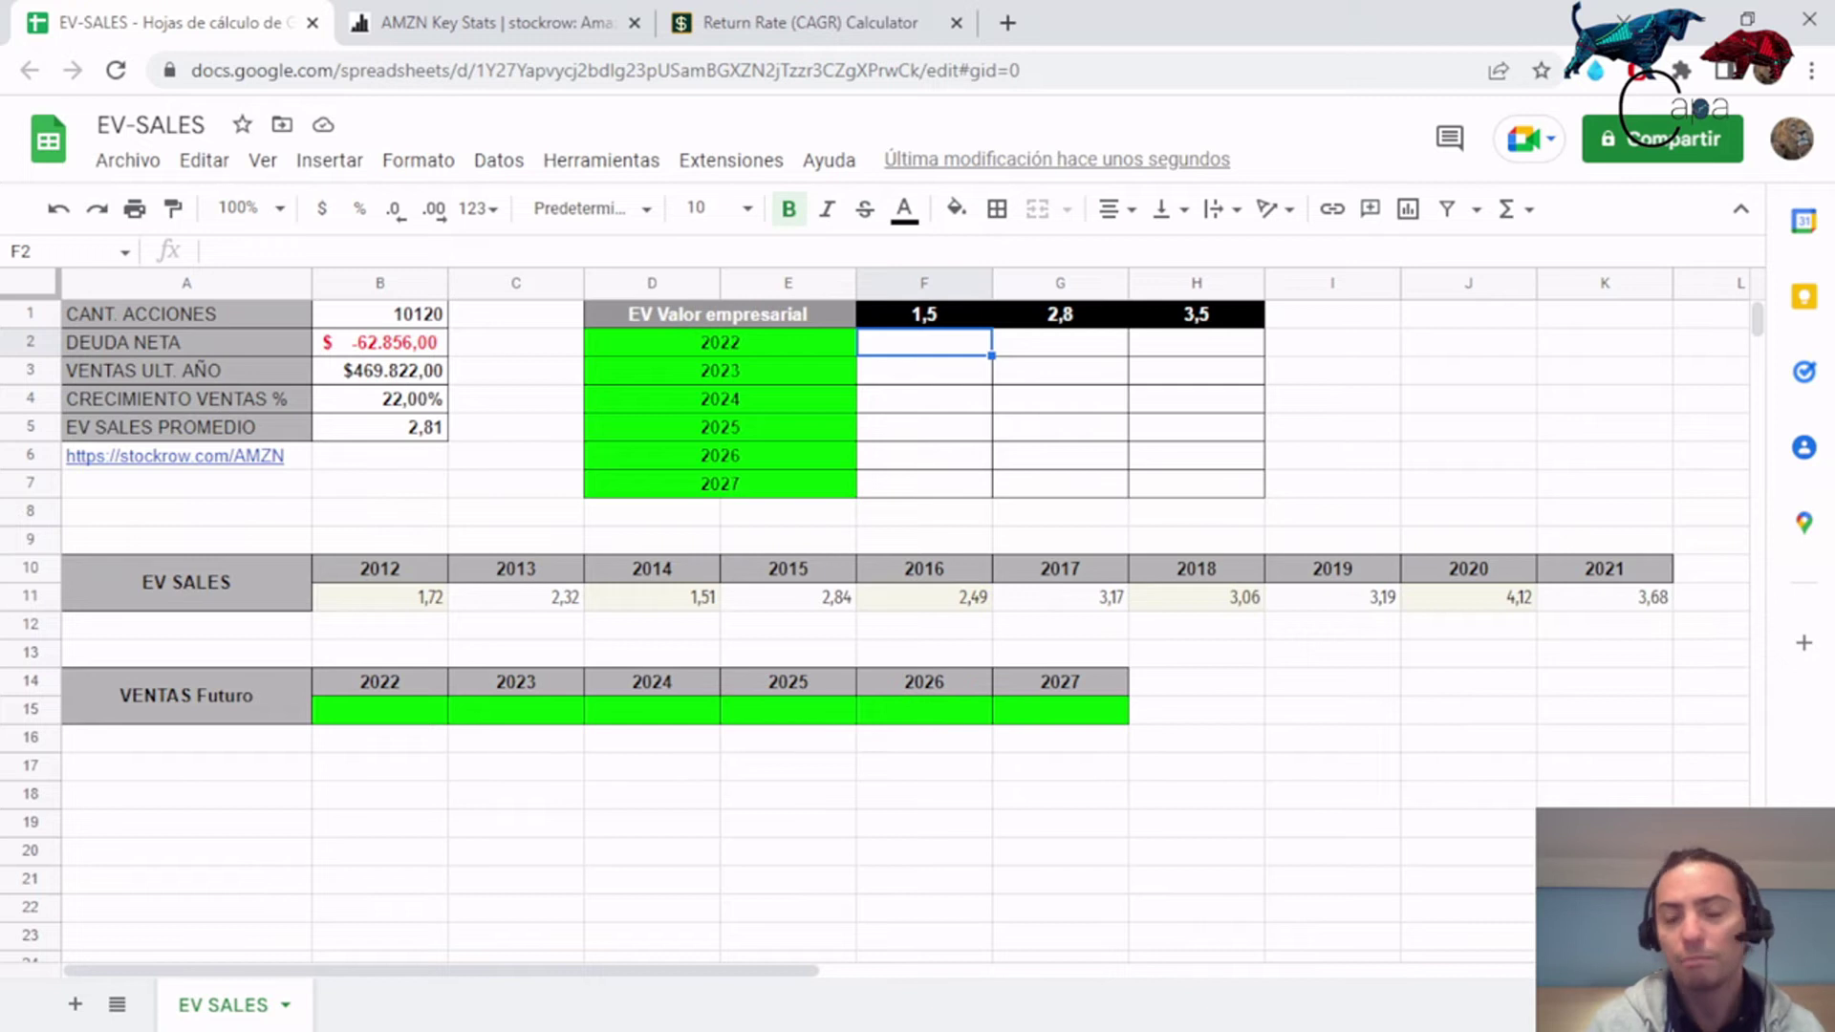
pyautogui.click(1059, 342)
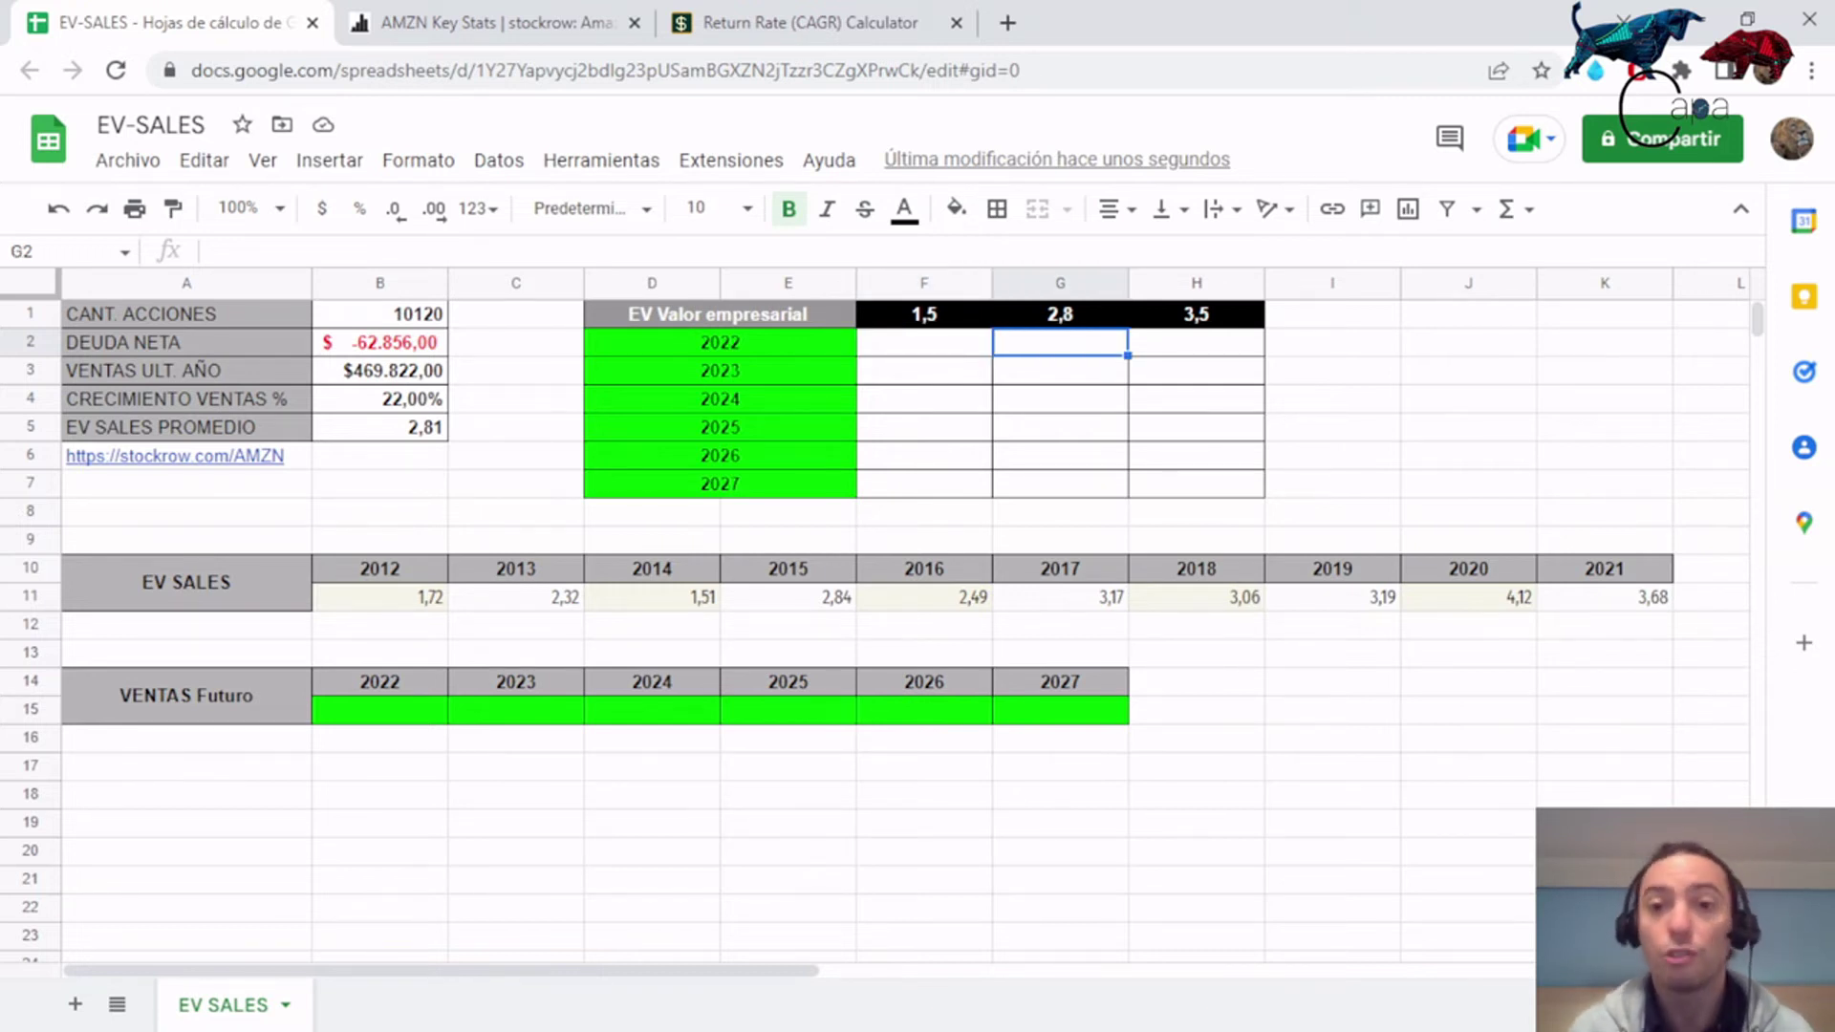
pyautogui.click(1195, 342)
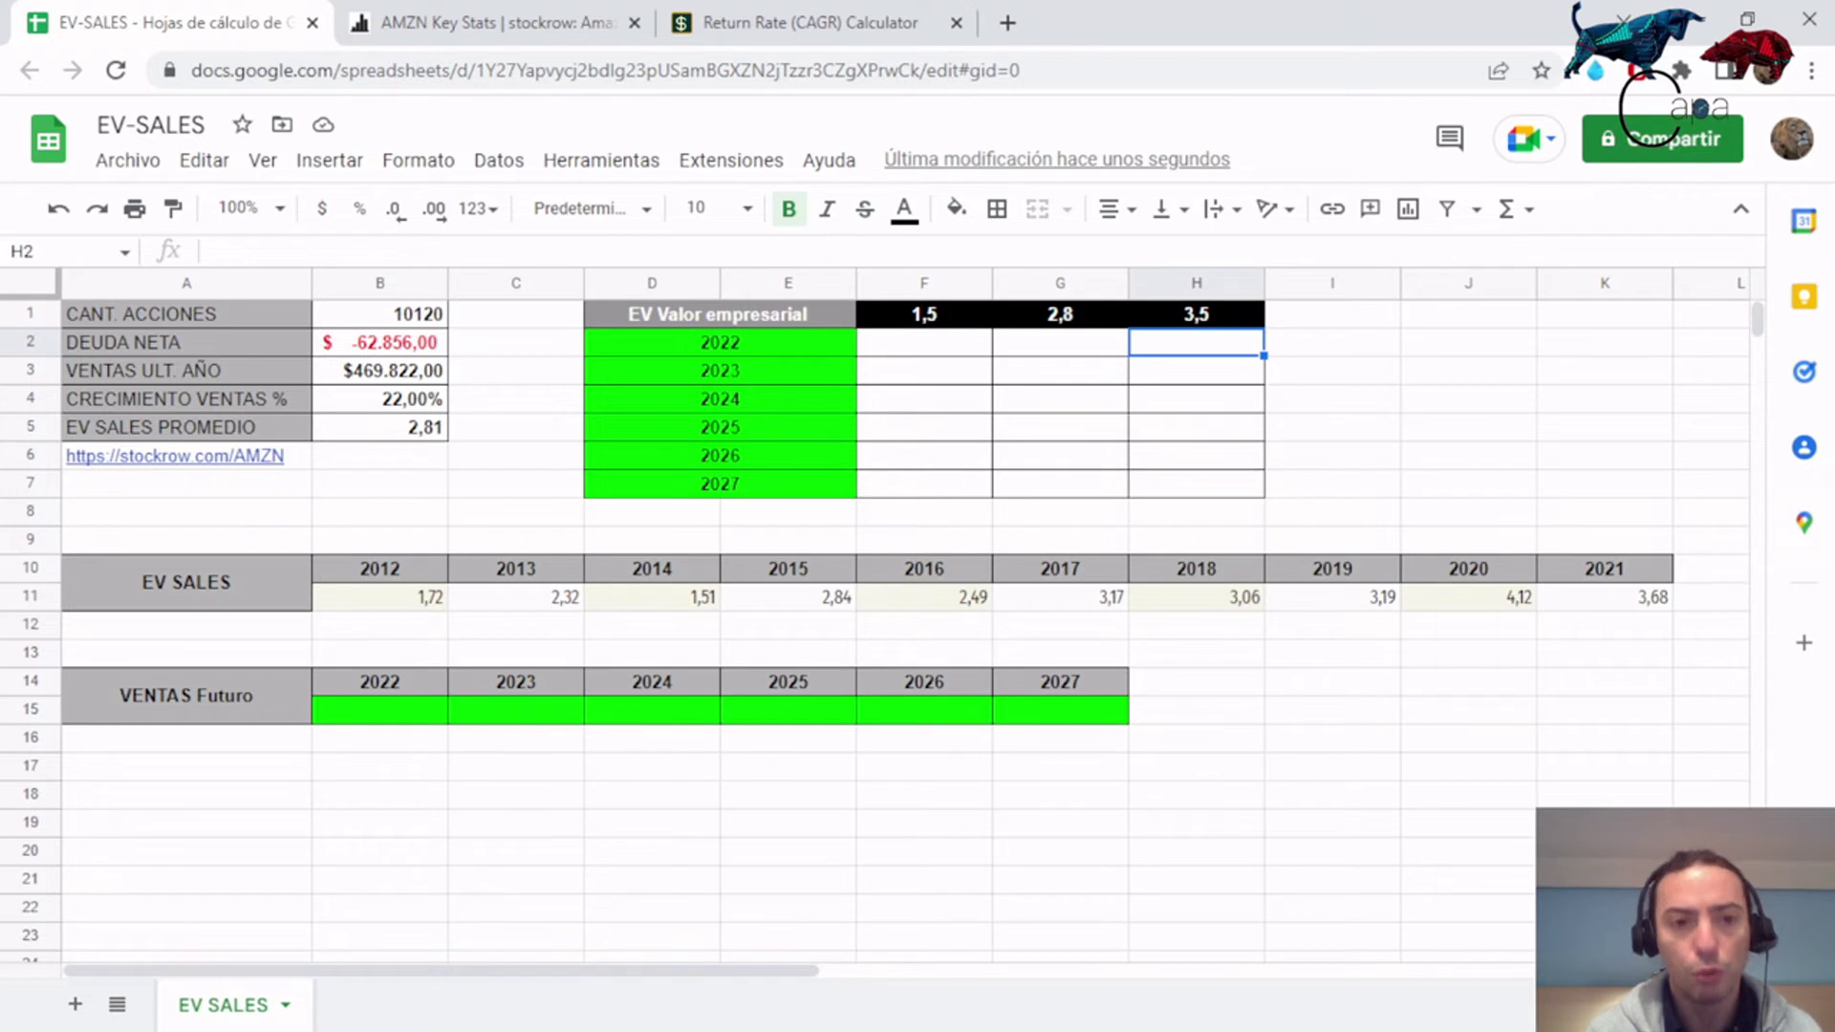
pyautogui.click(379, 709)
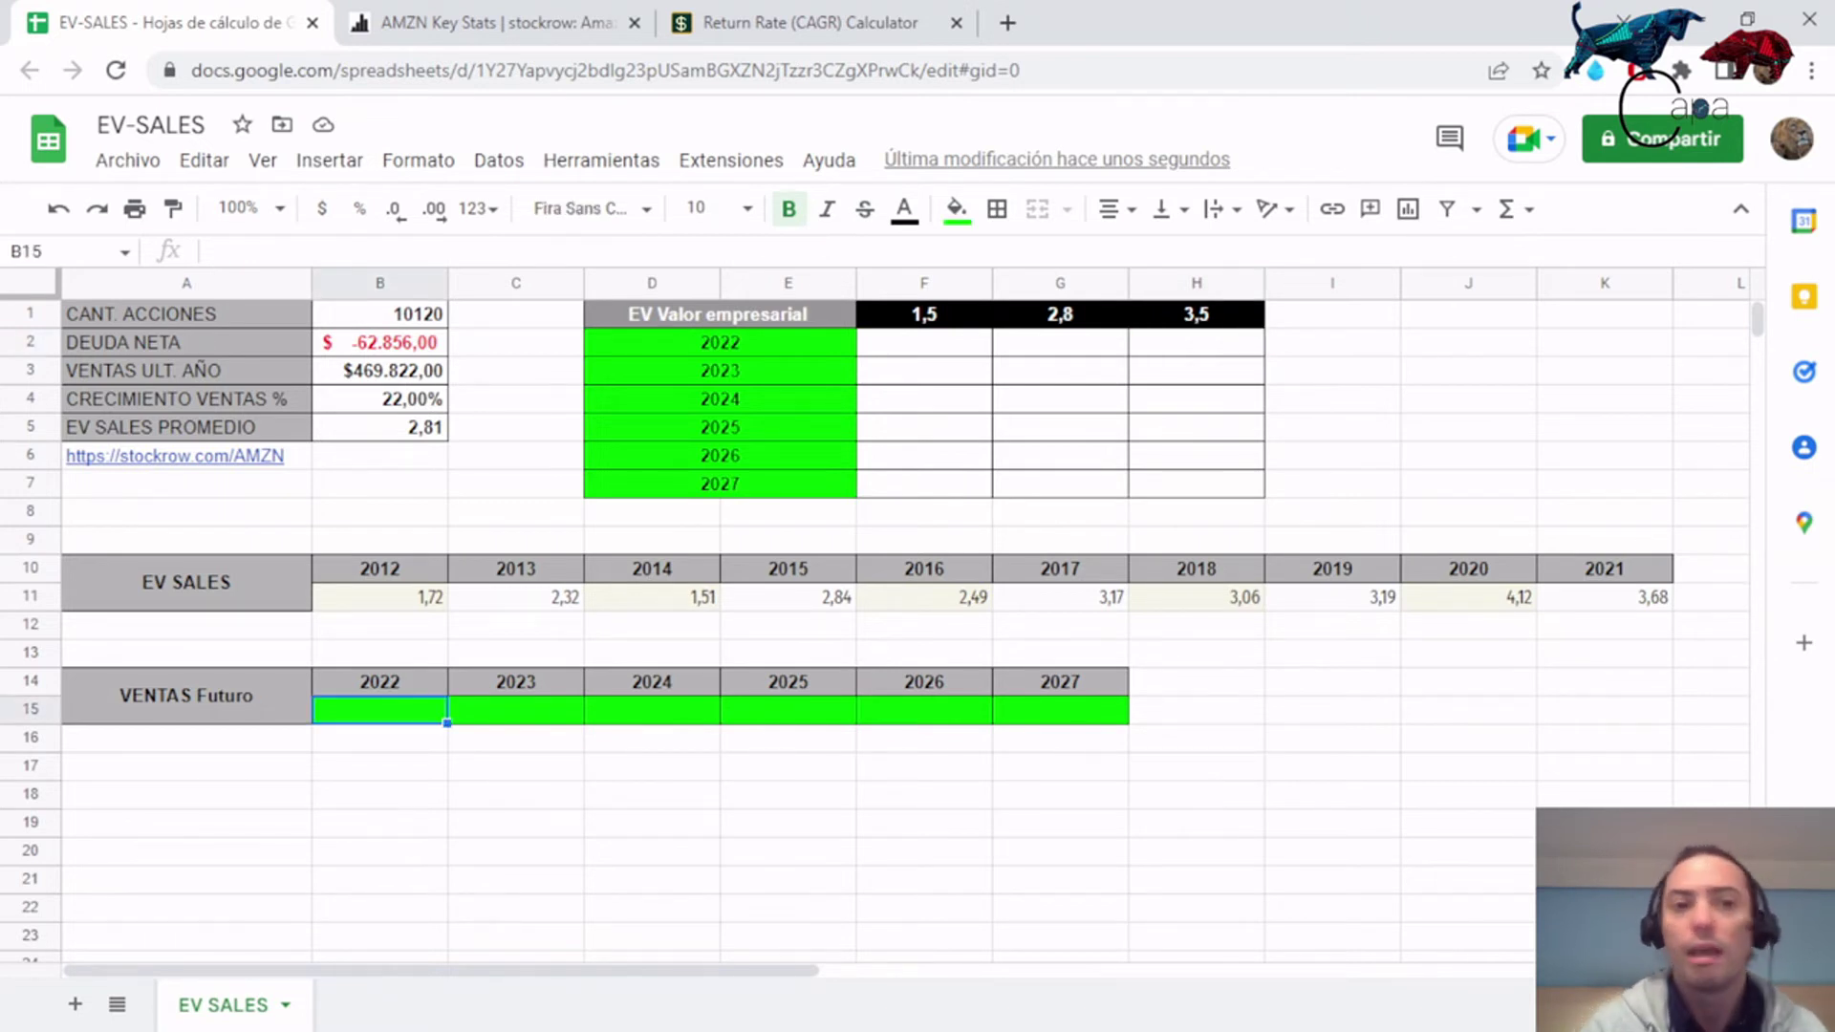
pyautogui.click(379, 370)
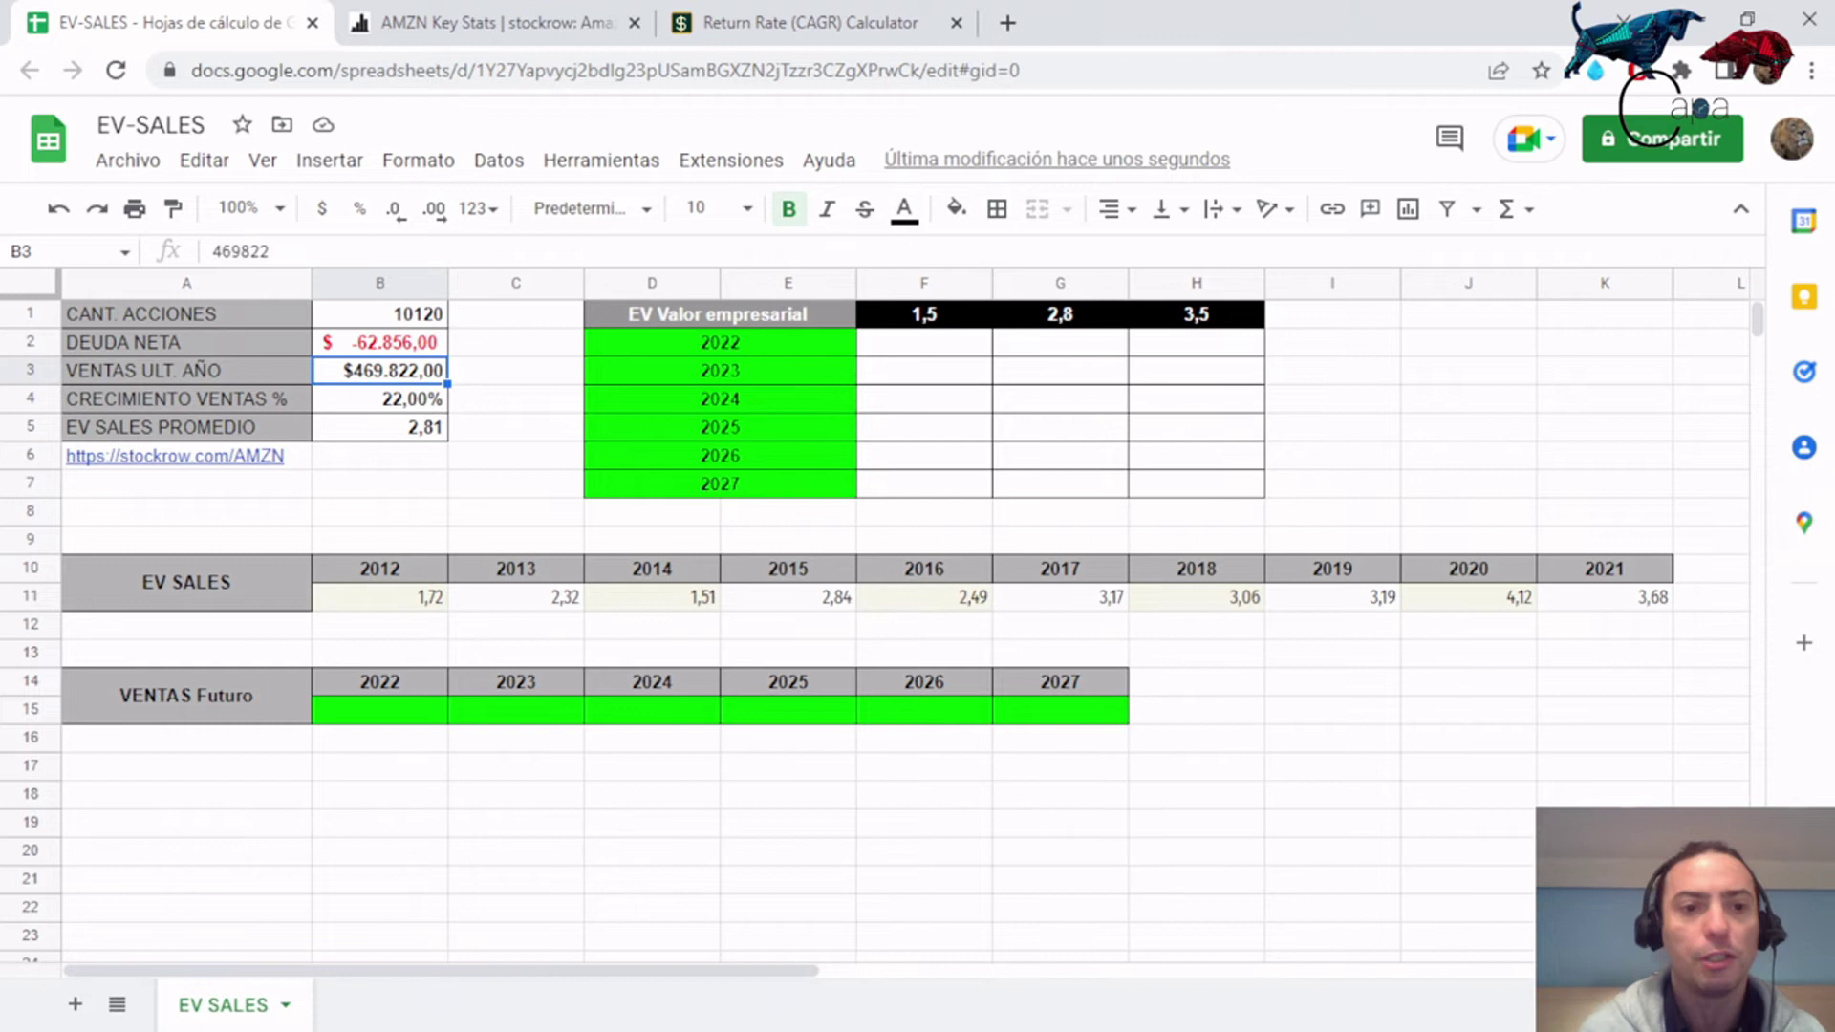
pyautogui.click(379, 399)
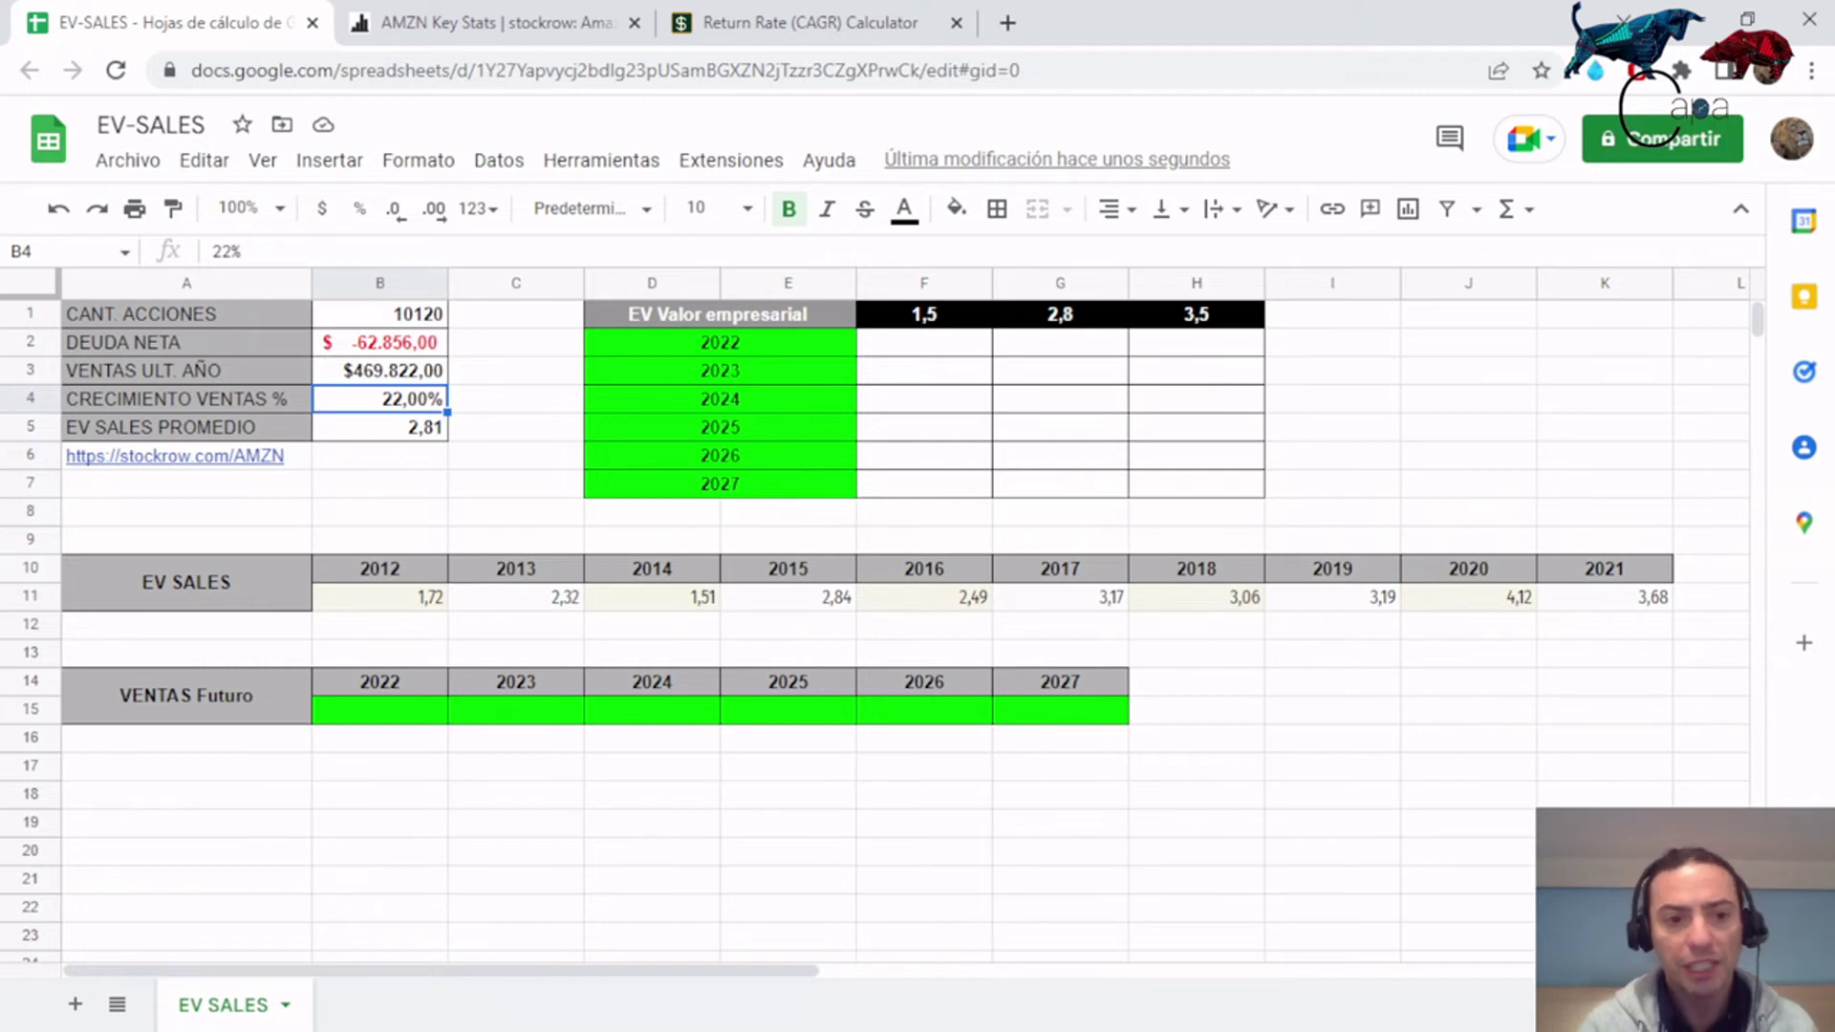
# Enter =(B3*(1+B4)) in the 2022 VENTAS Futuro cell B15.
pyautogui.click(379, 710)
pyautogui.click(218, 252)
pyautogui.write('=(')
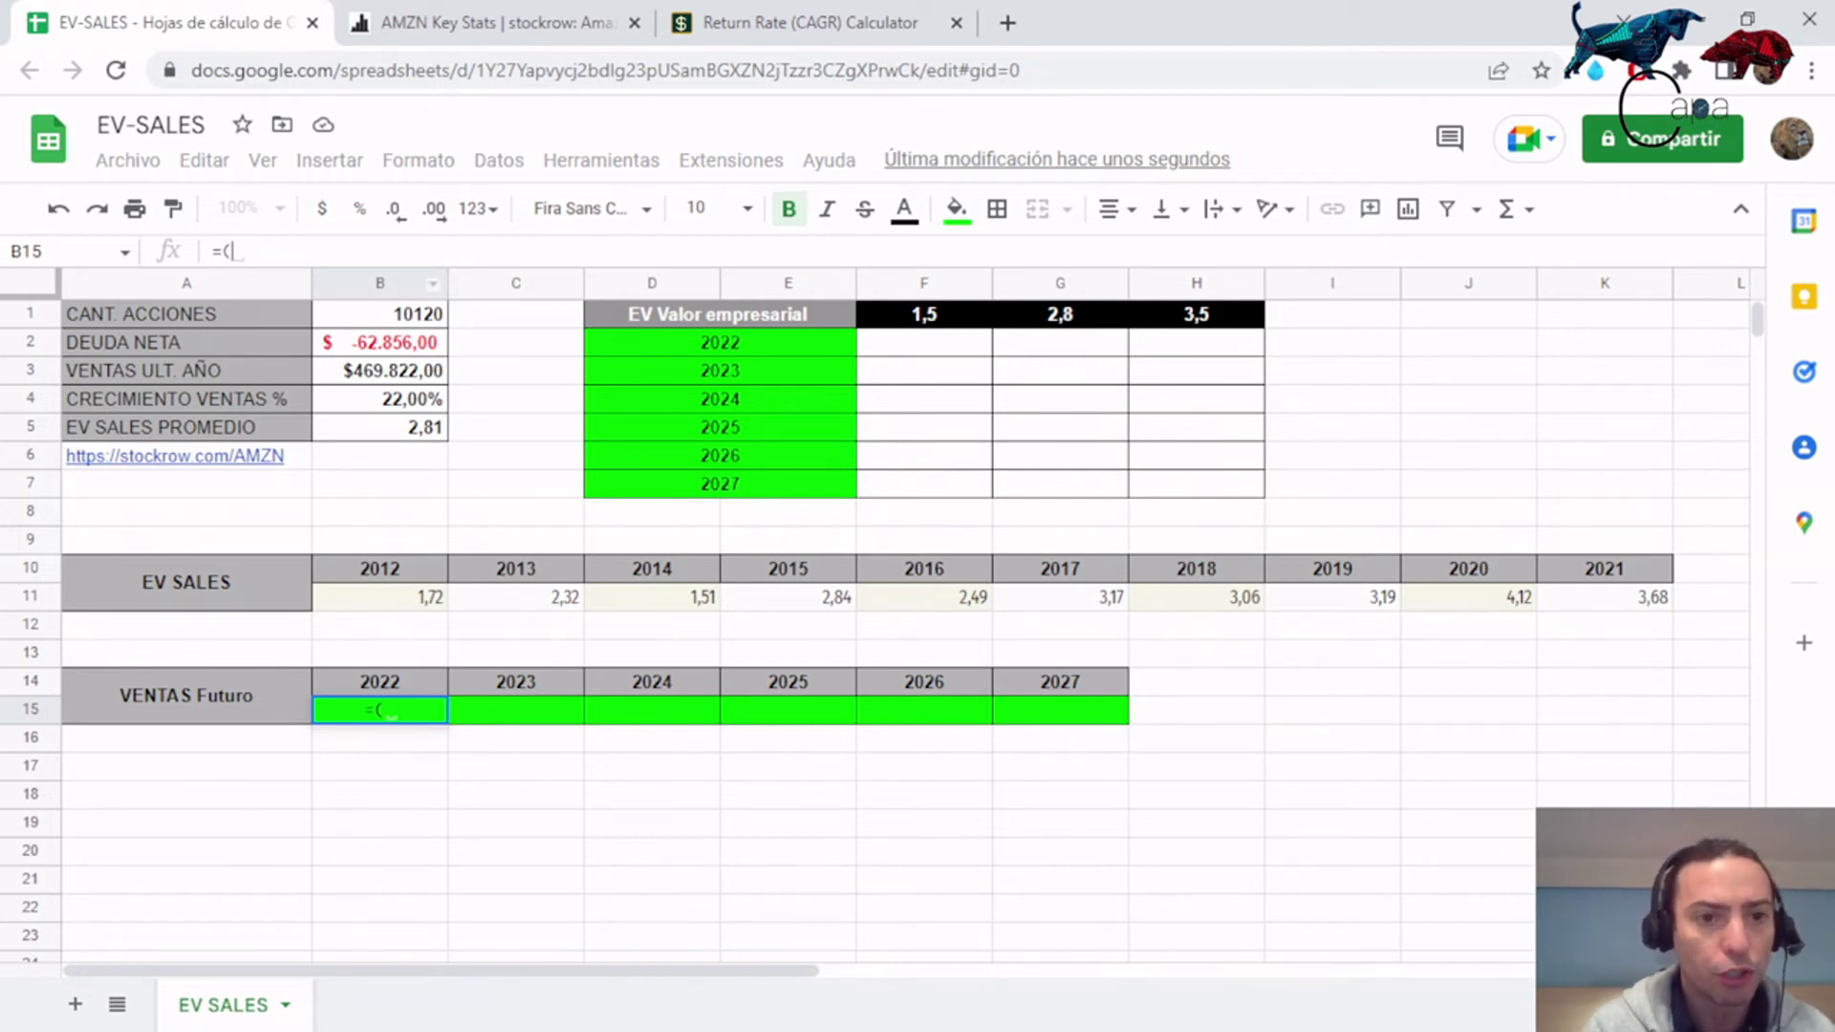
pyautogui.click(399, 371)
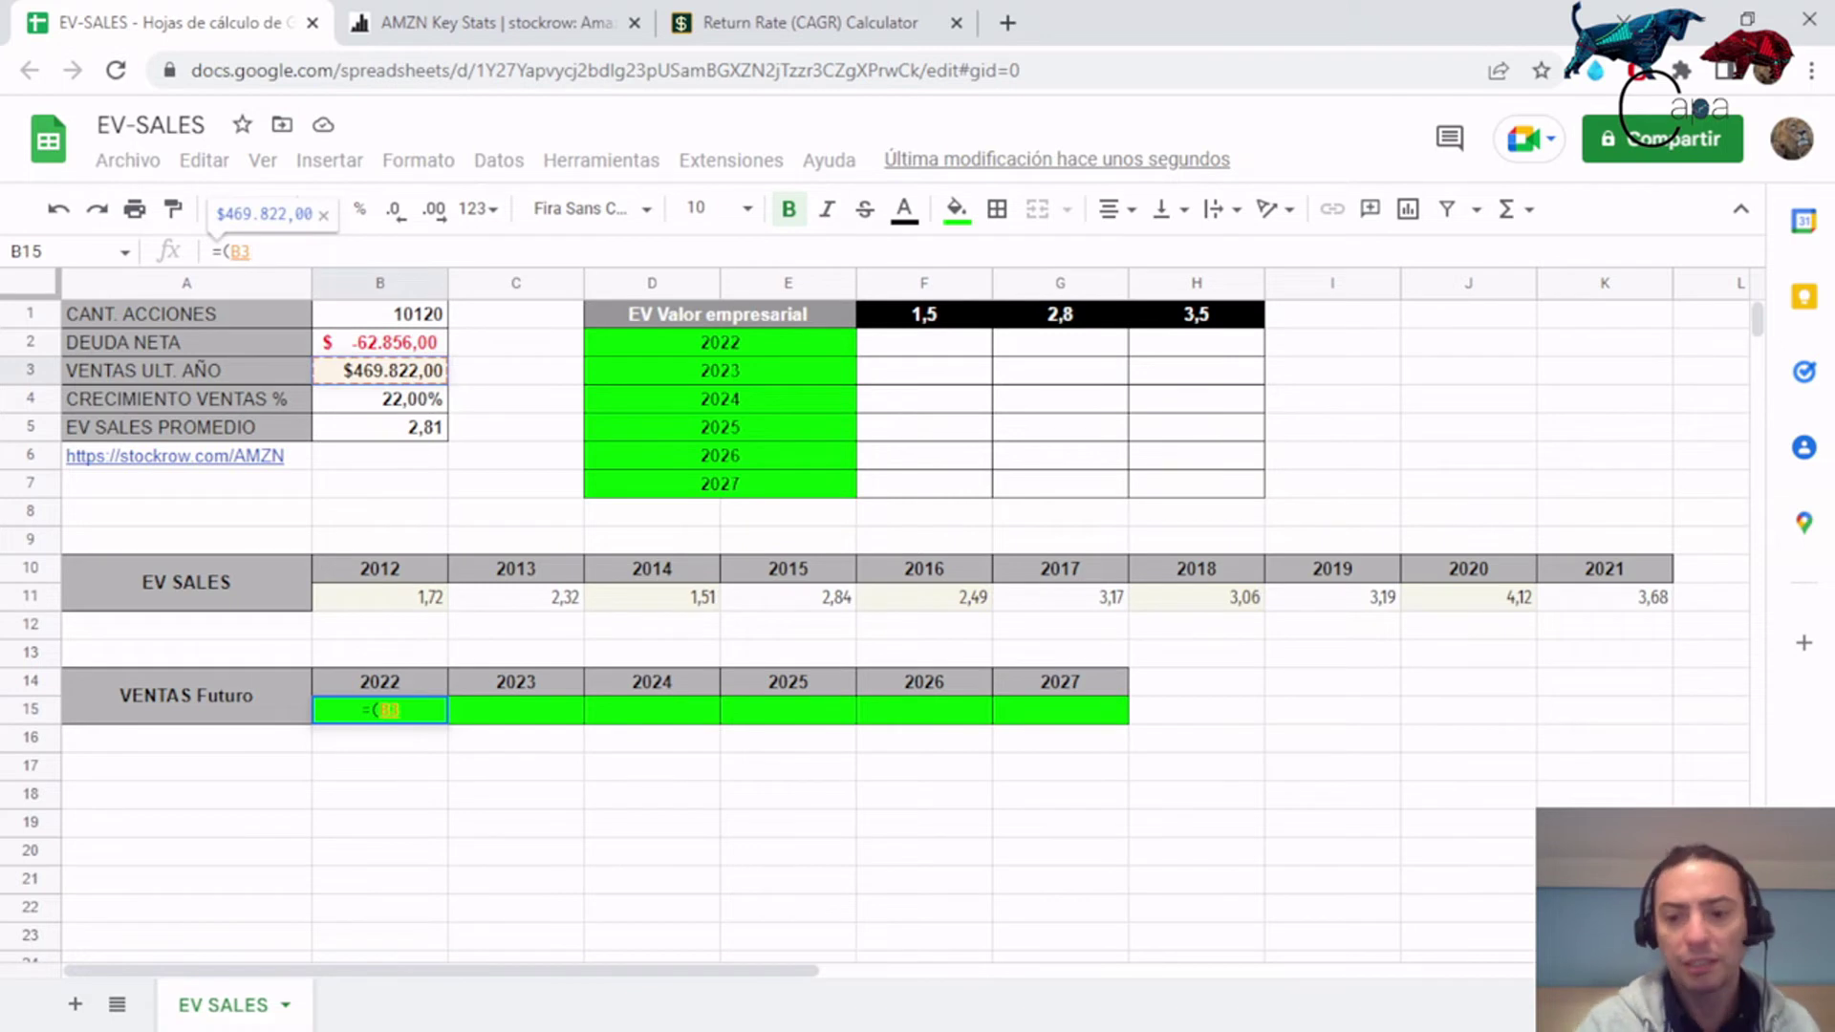
pyautogui.write('*(')
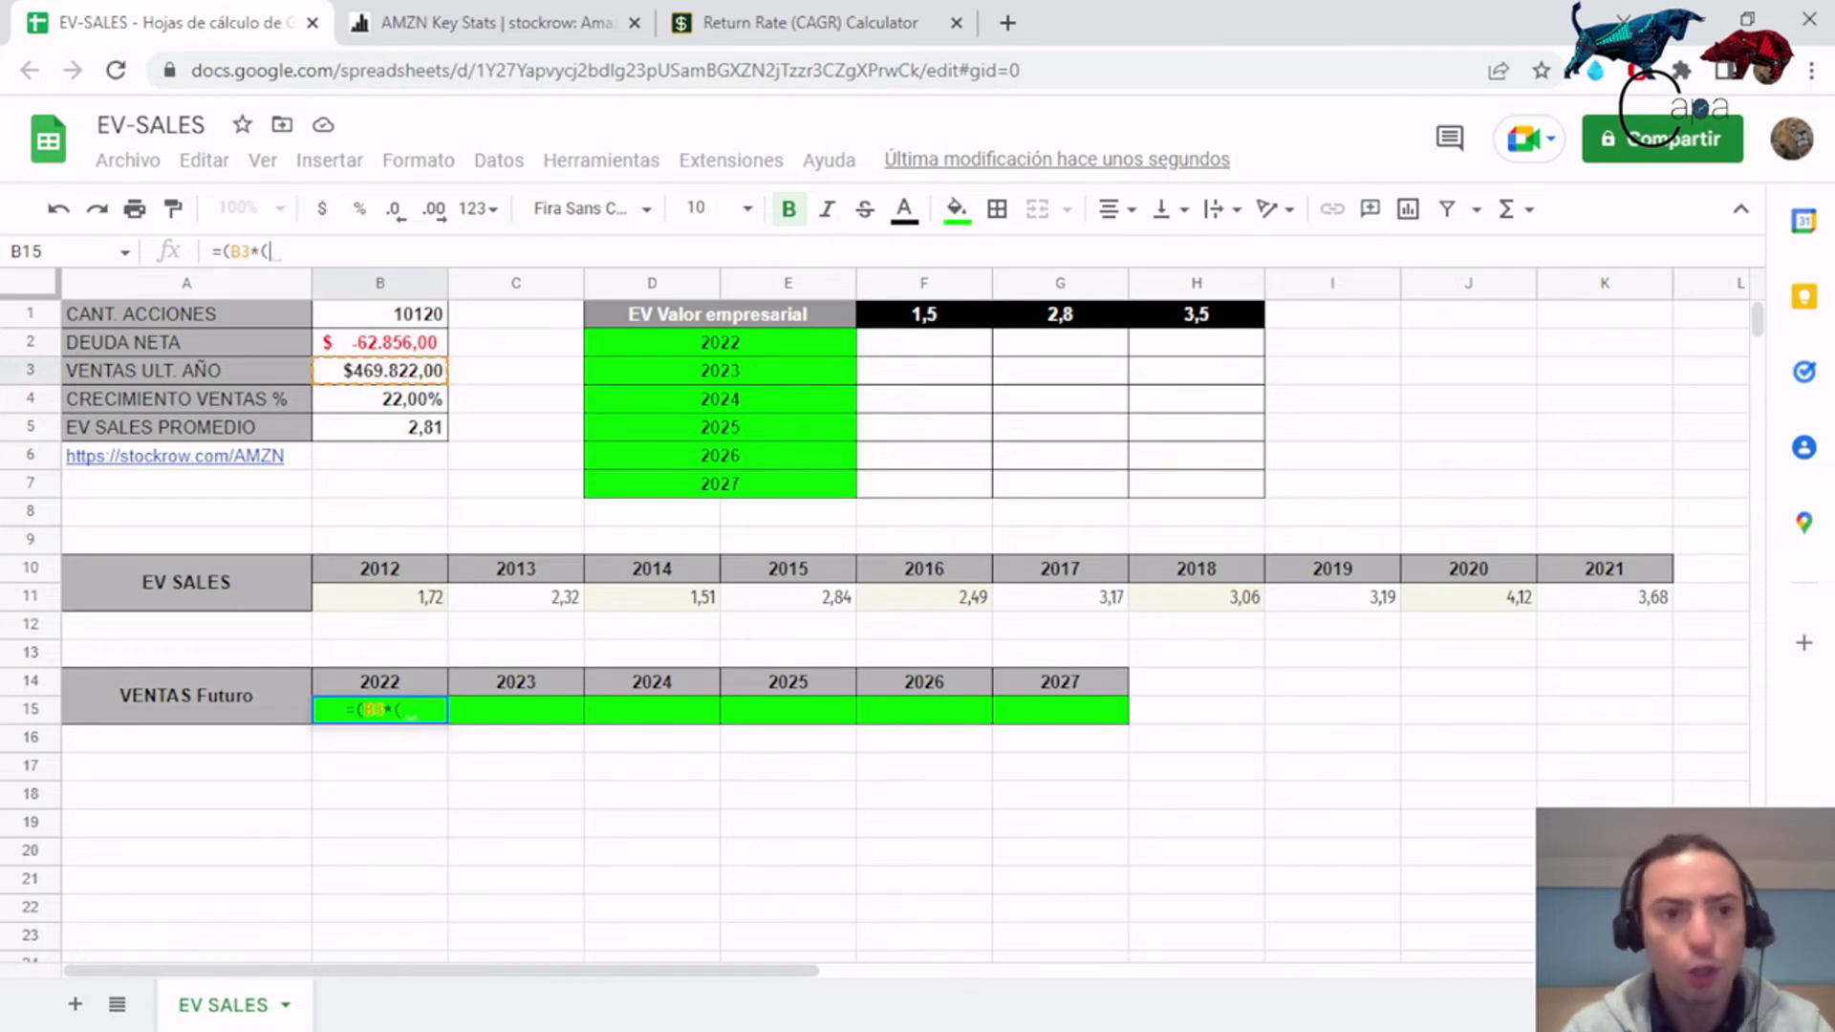
pyautogui.write('1+')
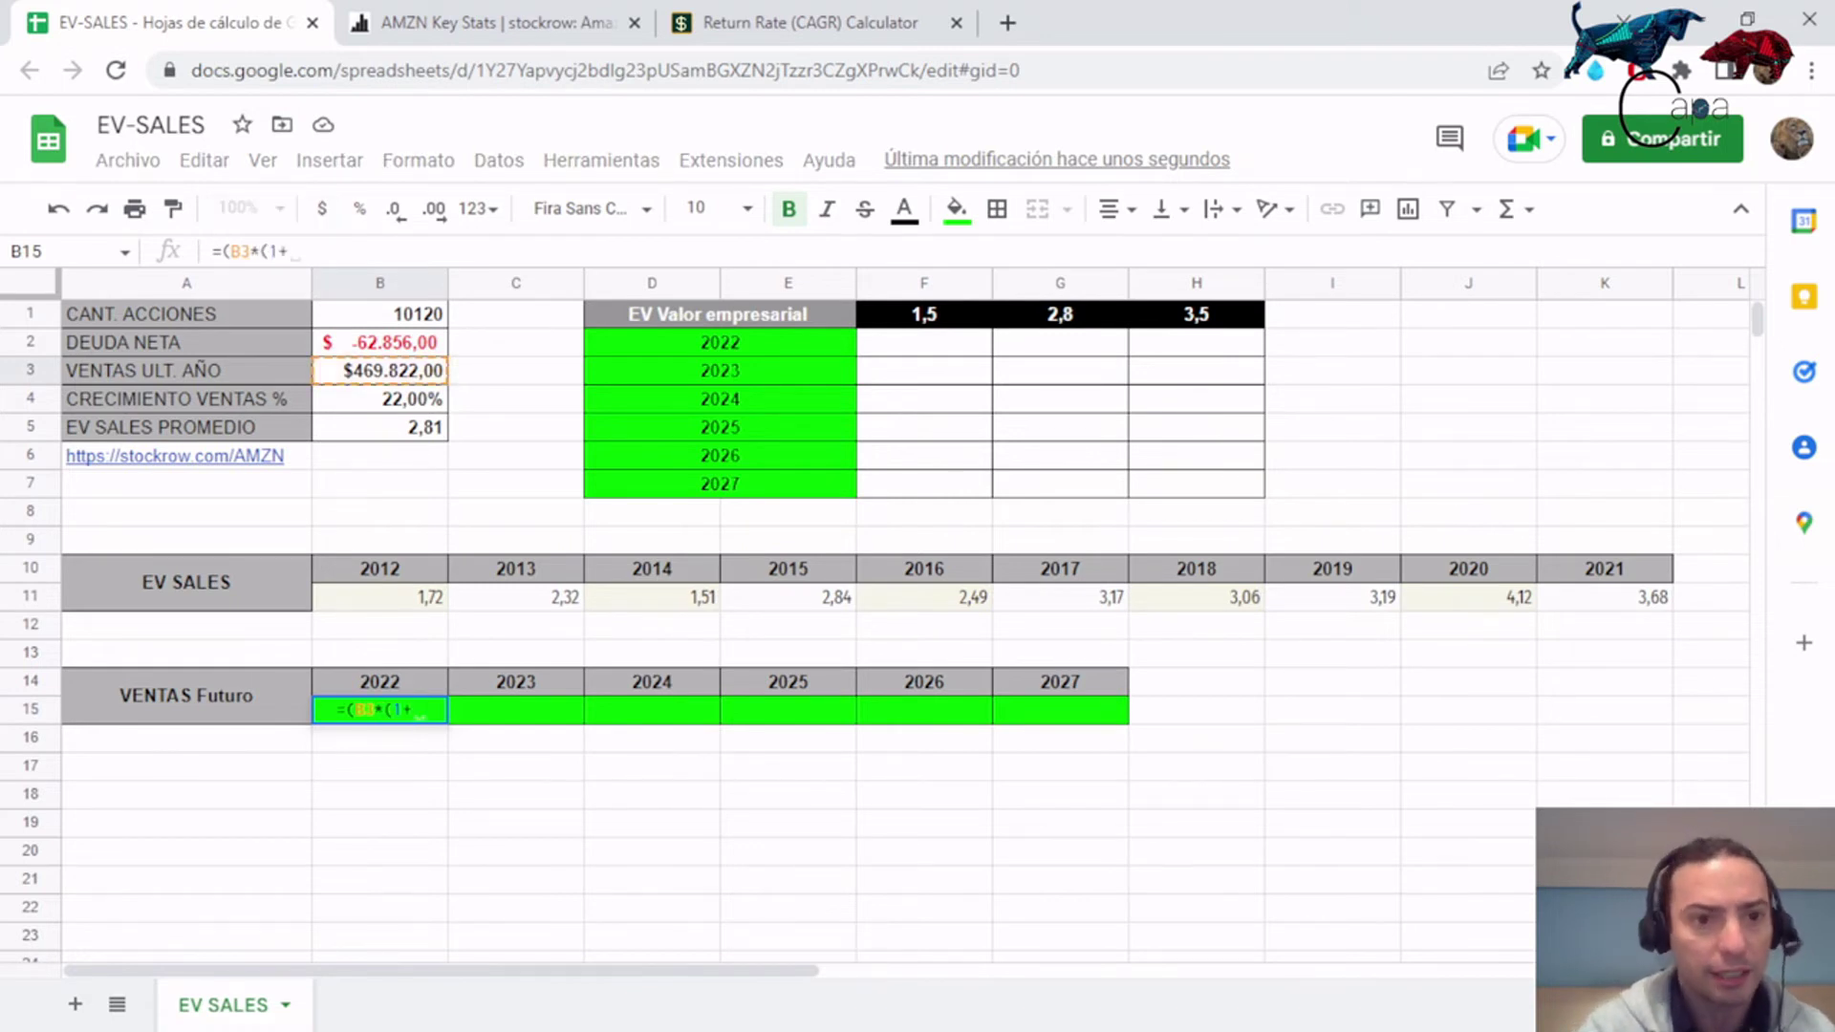
pyautogui.click(398, 399)
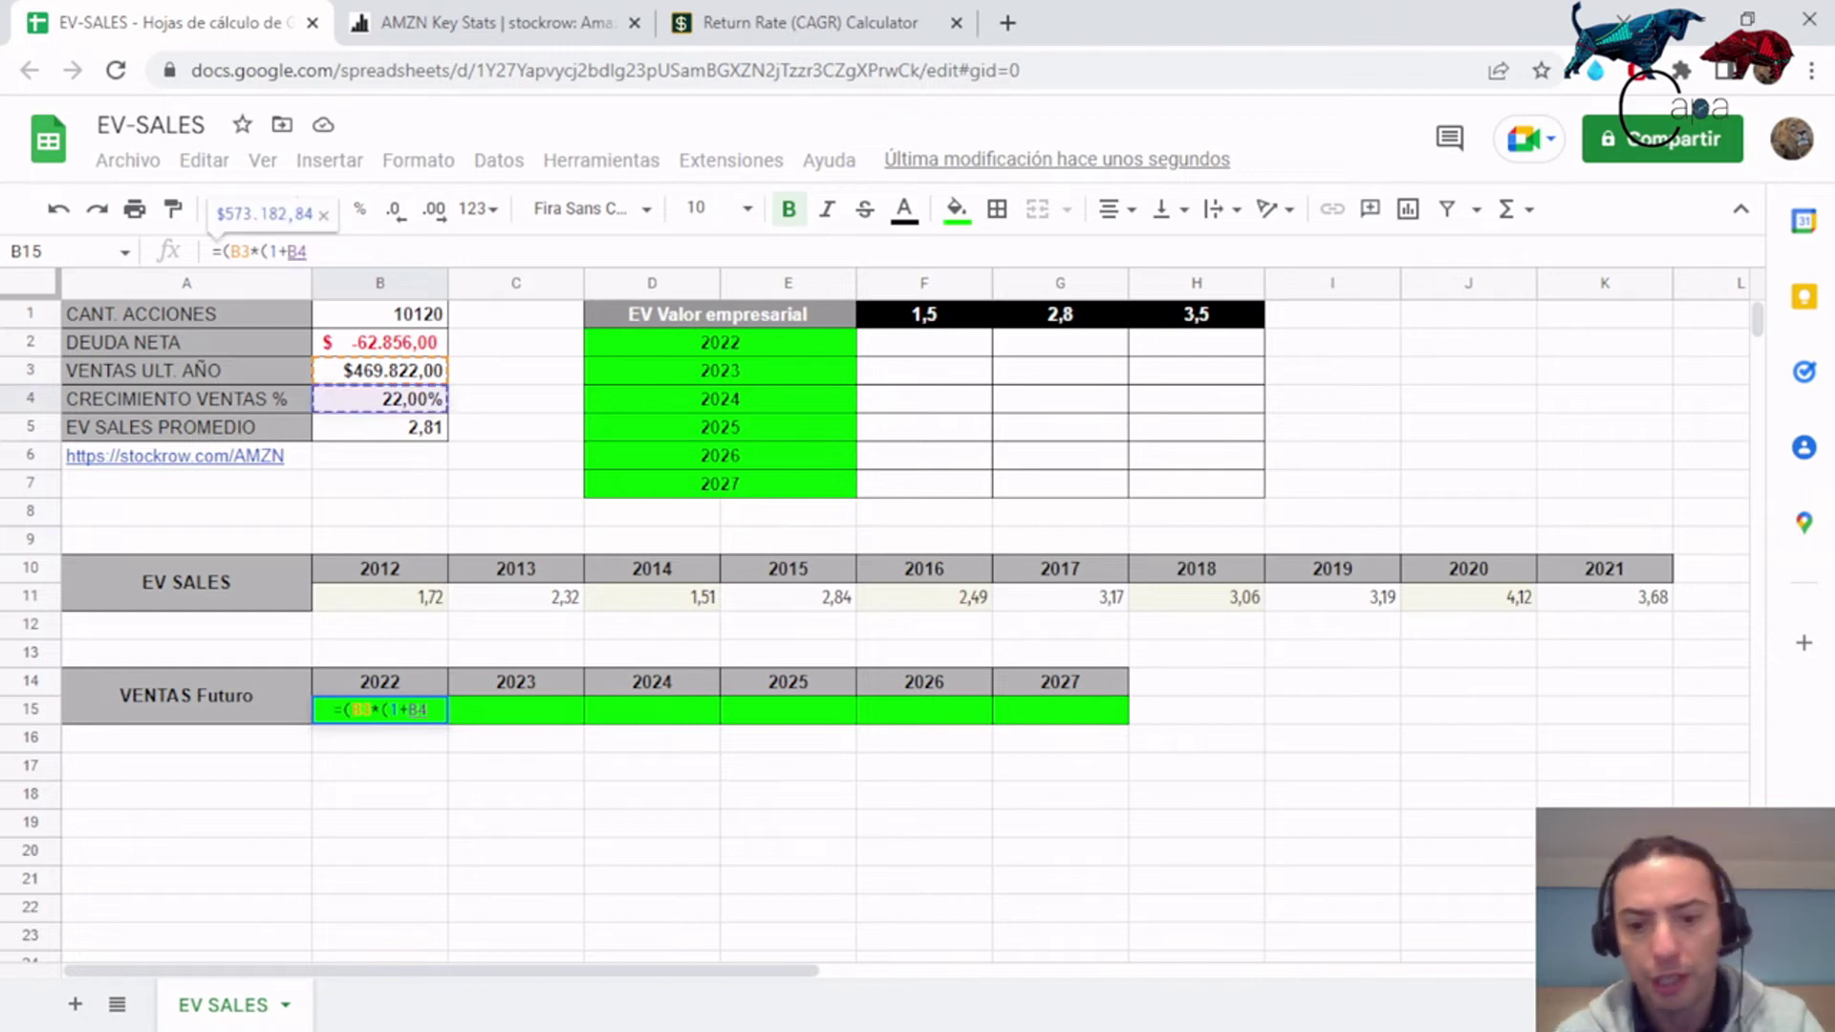
pyautogui.write('))')
pyautogui.press('Return')
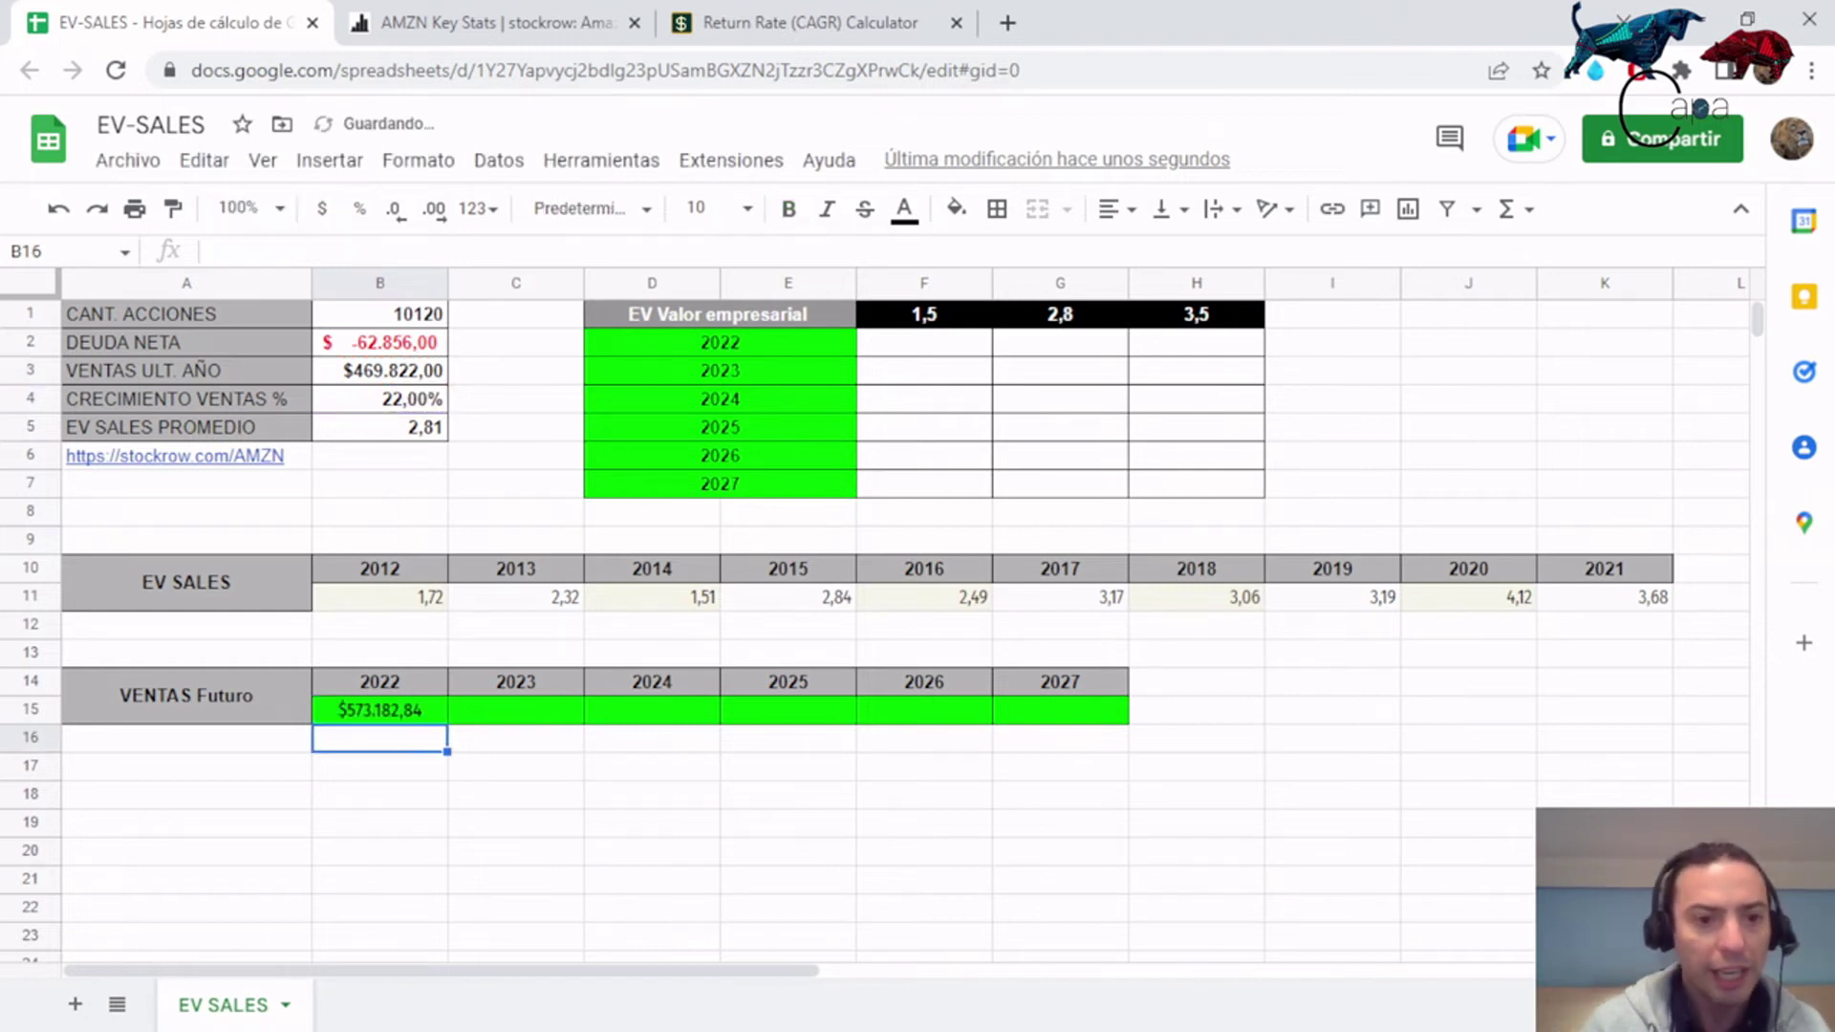
pyautogui.click(380, 709)
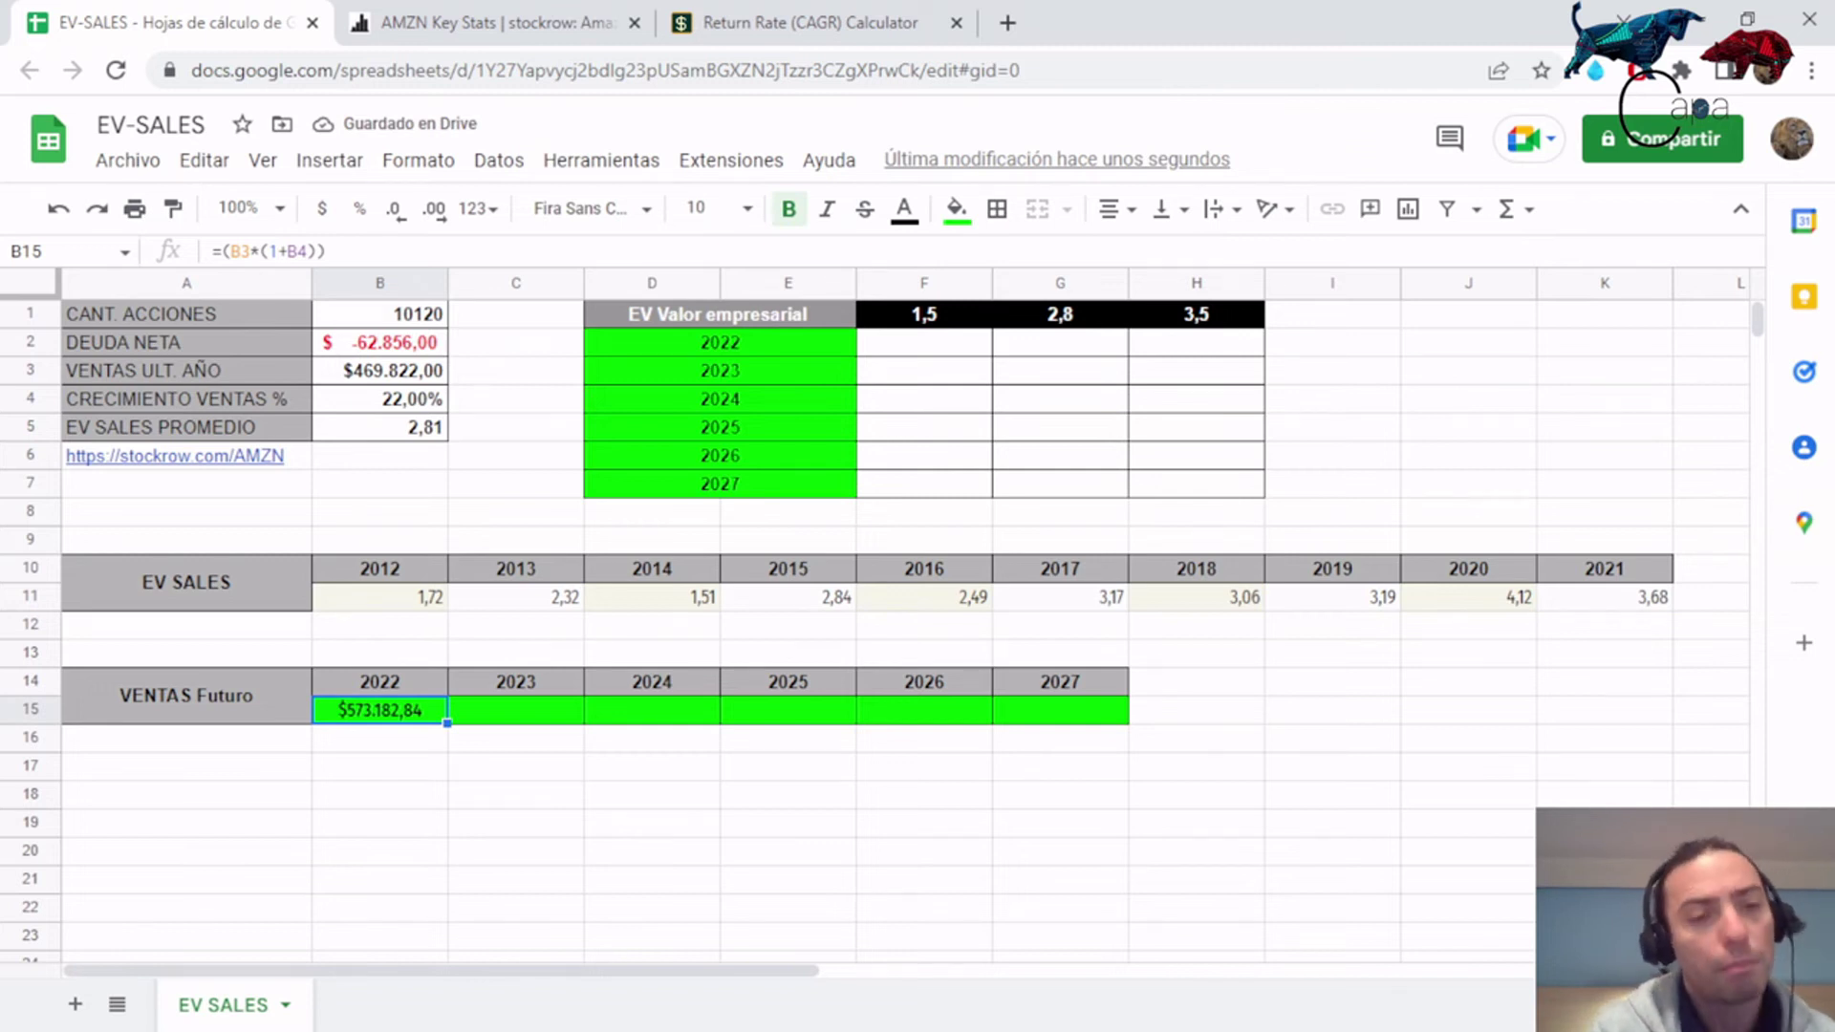
pyautogui.moveTo(447, 722)
pyautogui.mouseDown()
pyautogui.moveTo(932, 713)
pyautogui.moveTo(430, 713)
pyautogui.mouseUp()
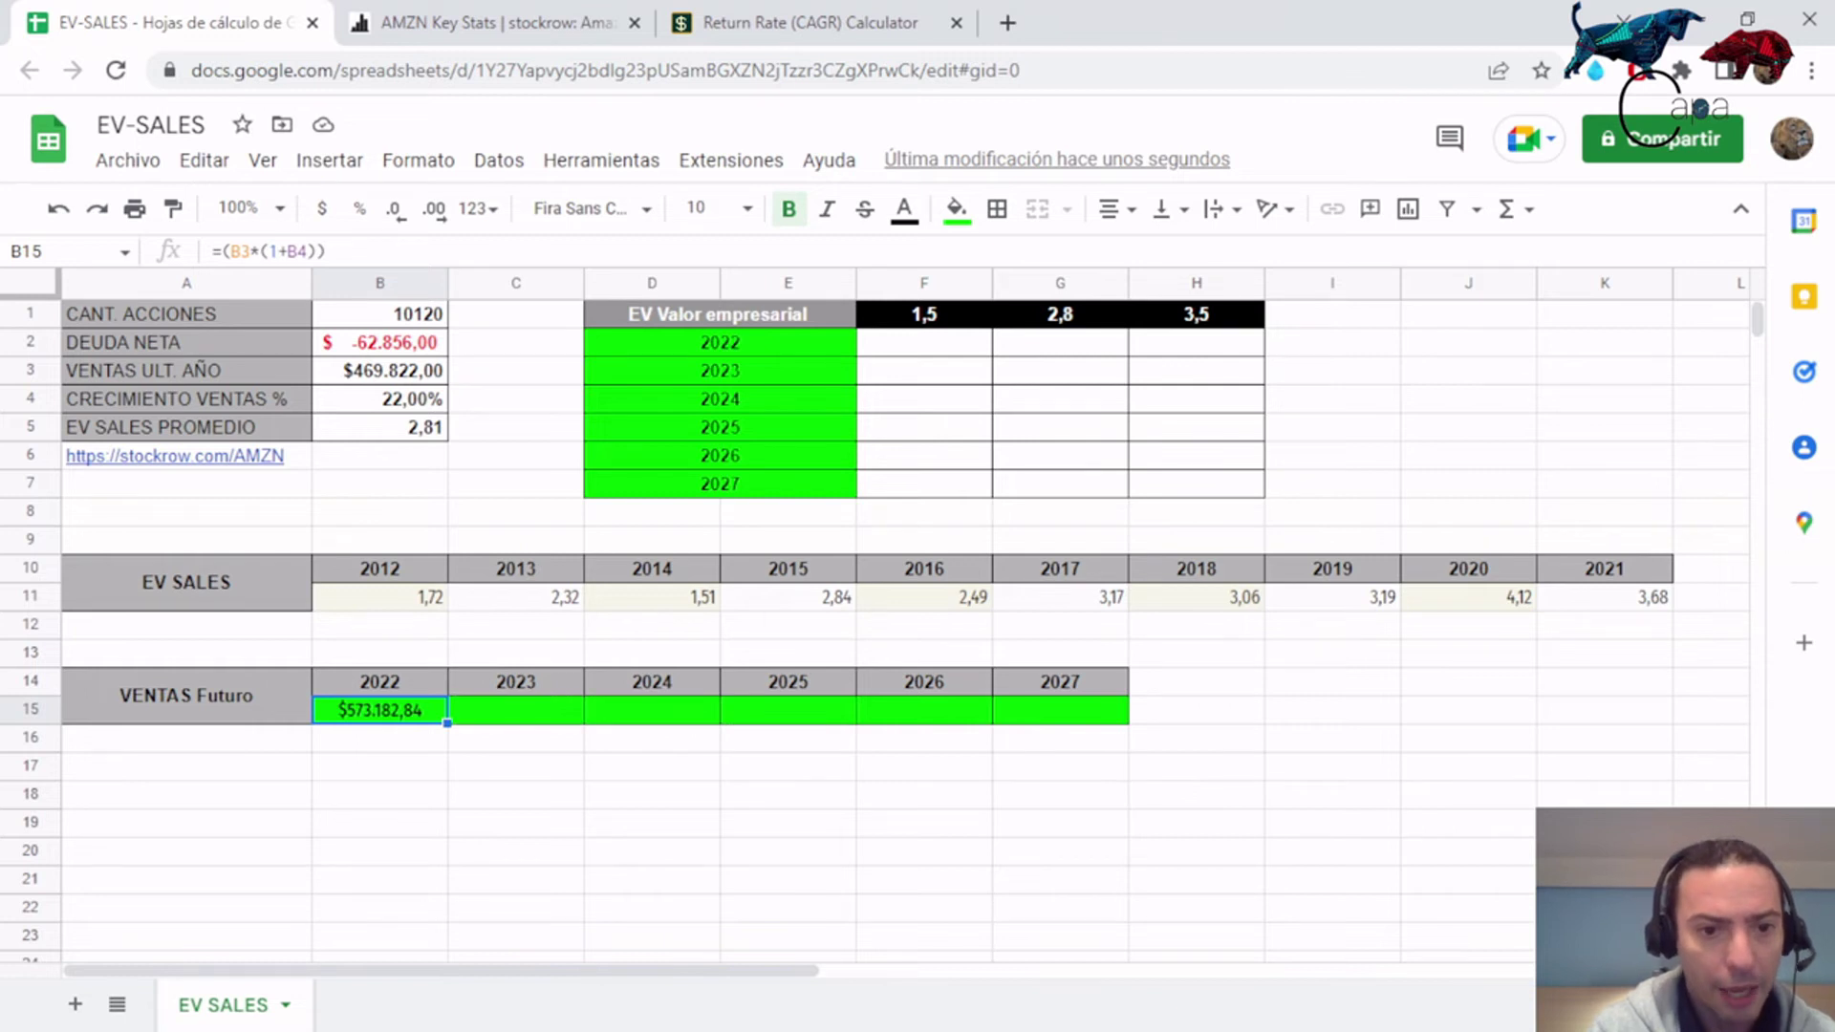
# Enter =(B15*(1+B4)) in the 2023 VENTAS Futuro cell C15 and fill it across to 2027 in G15.
pyautogui.click(515, 709)
pyautogui.write('=(')
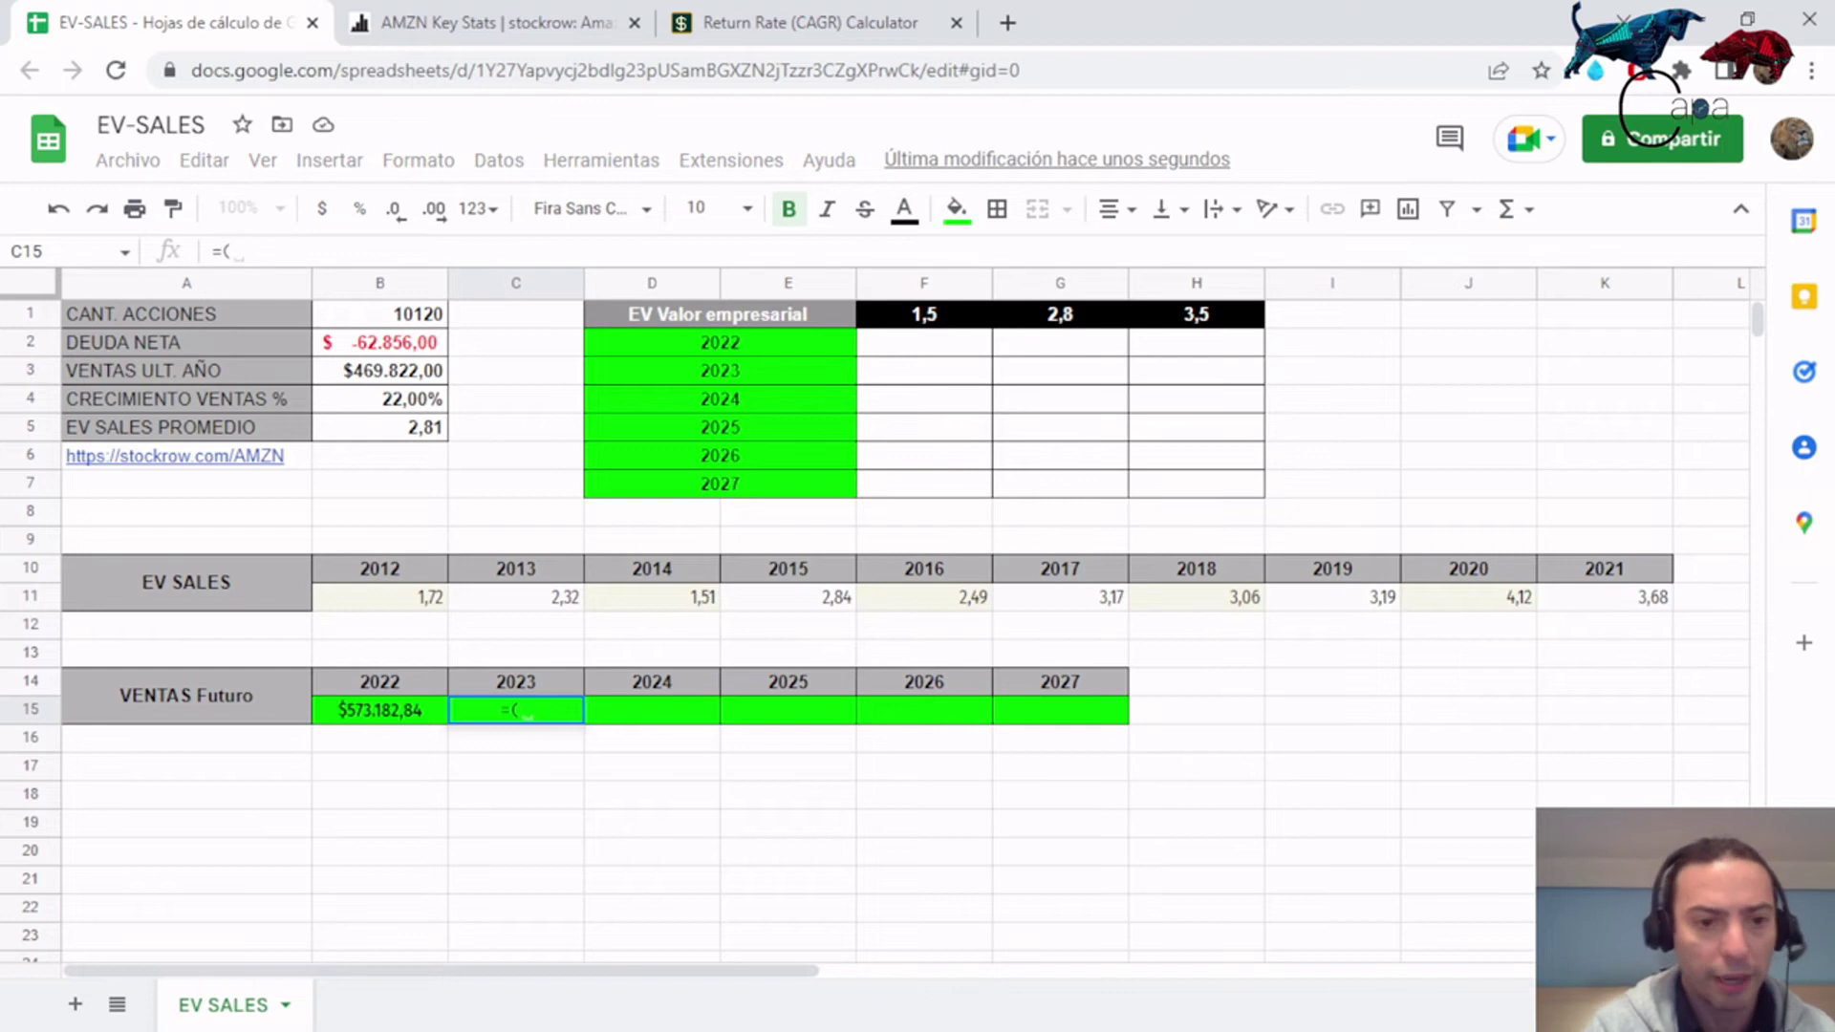
pyautogui.press('Left')
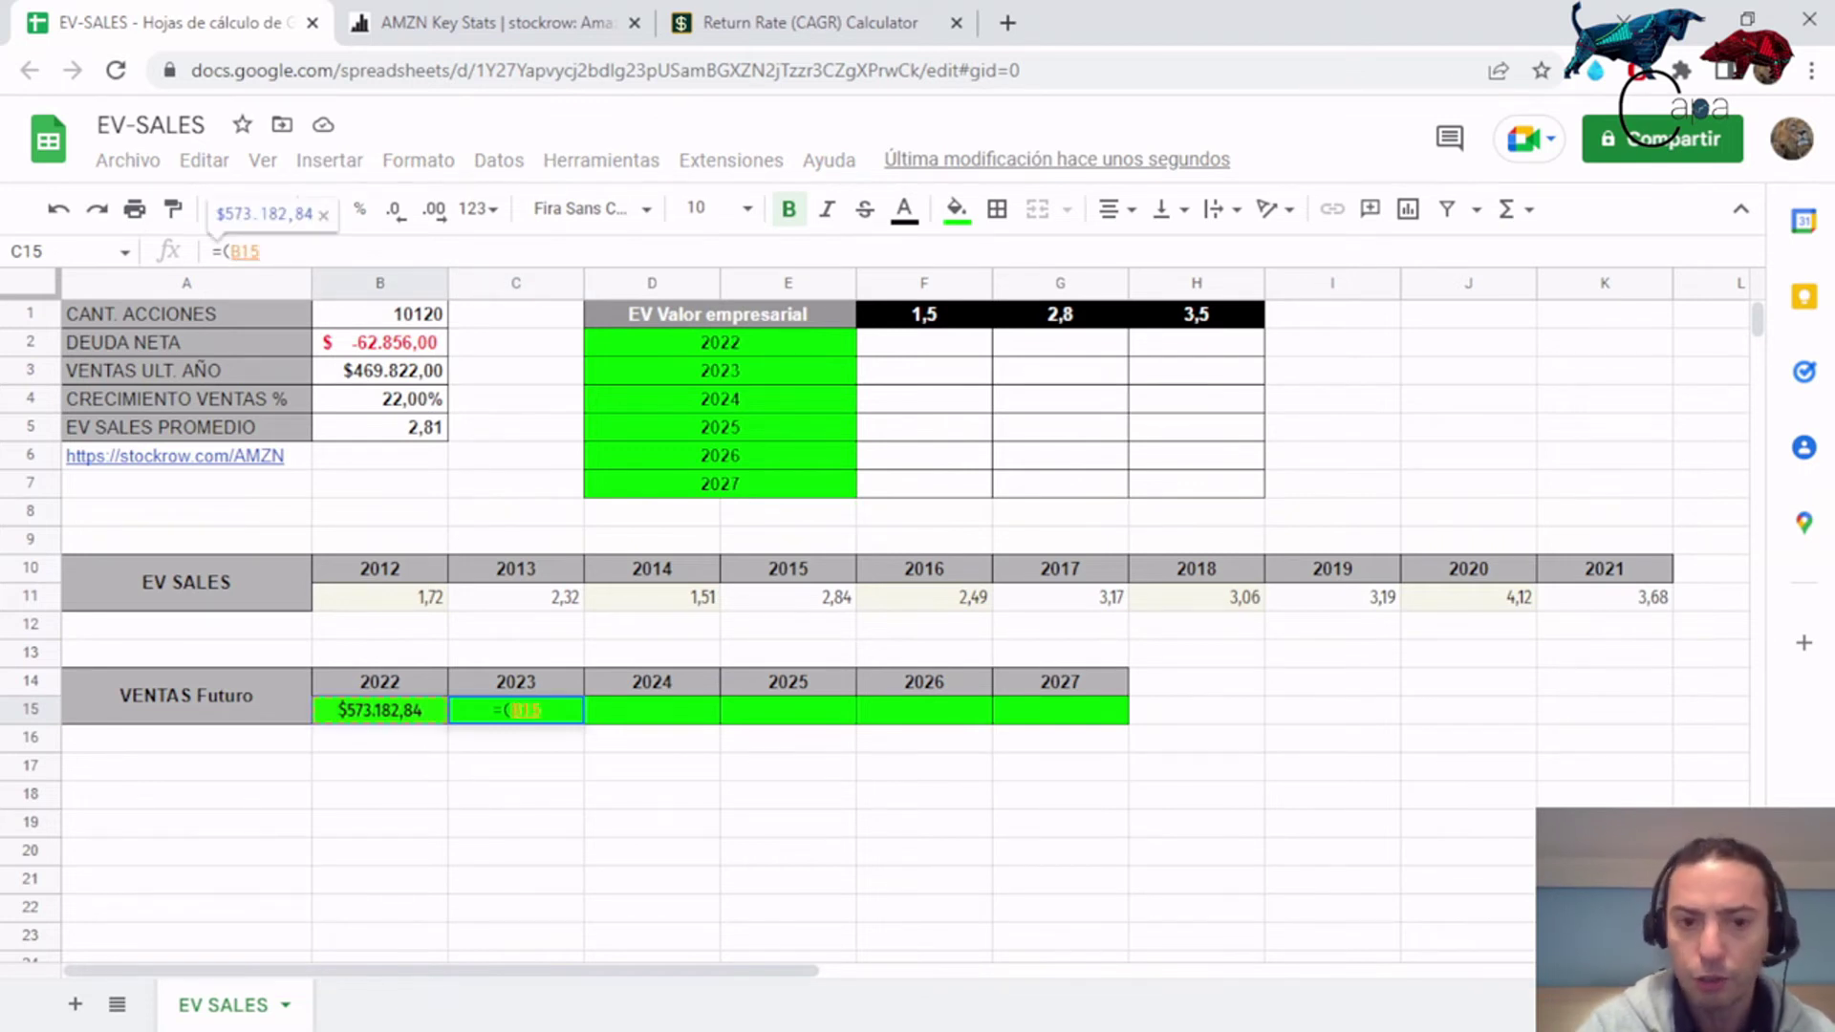
pyautogui.write('*(1')
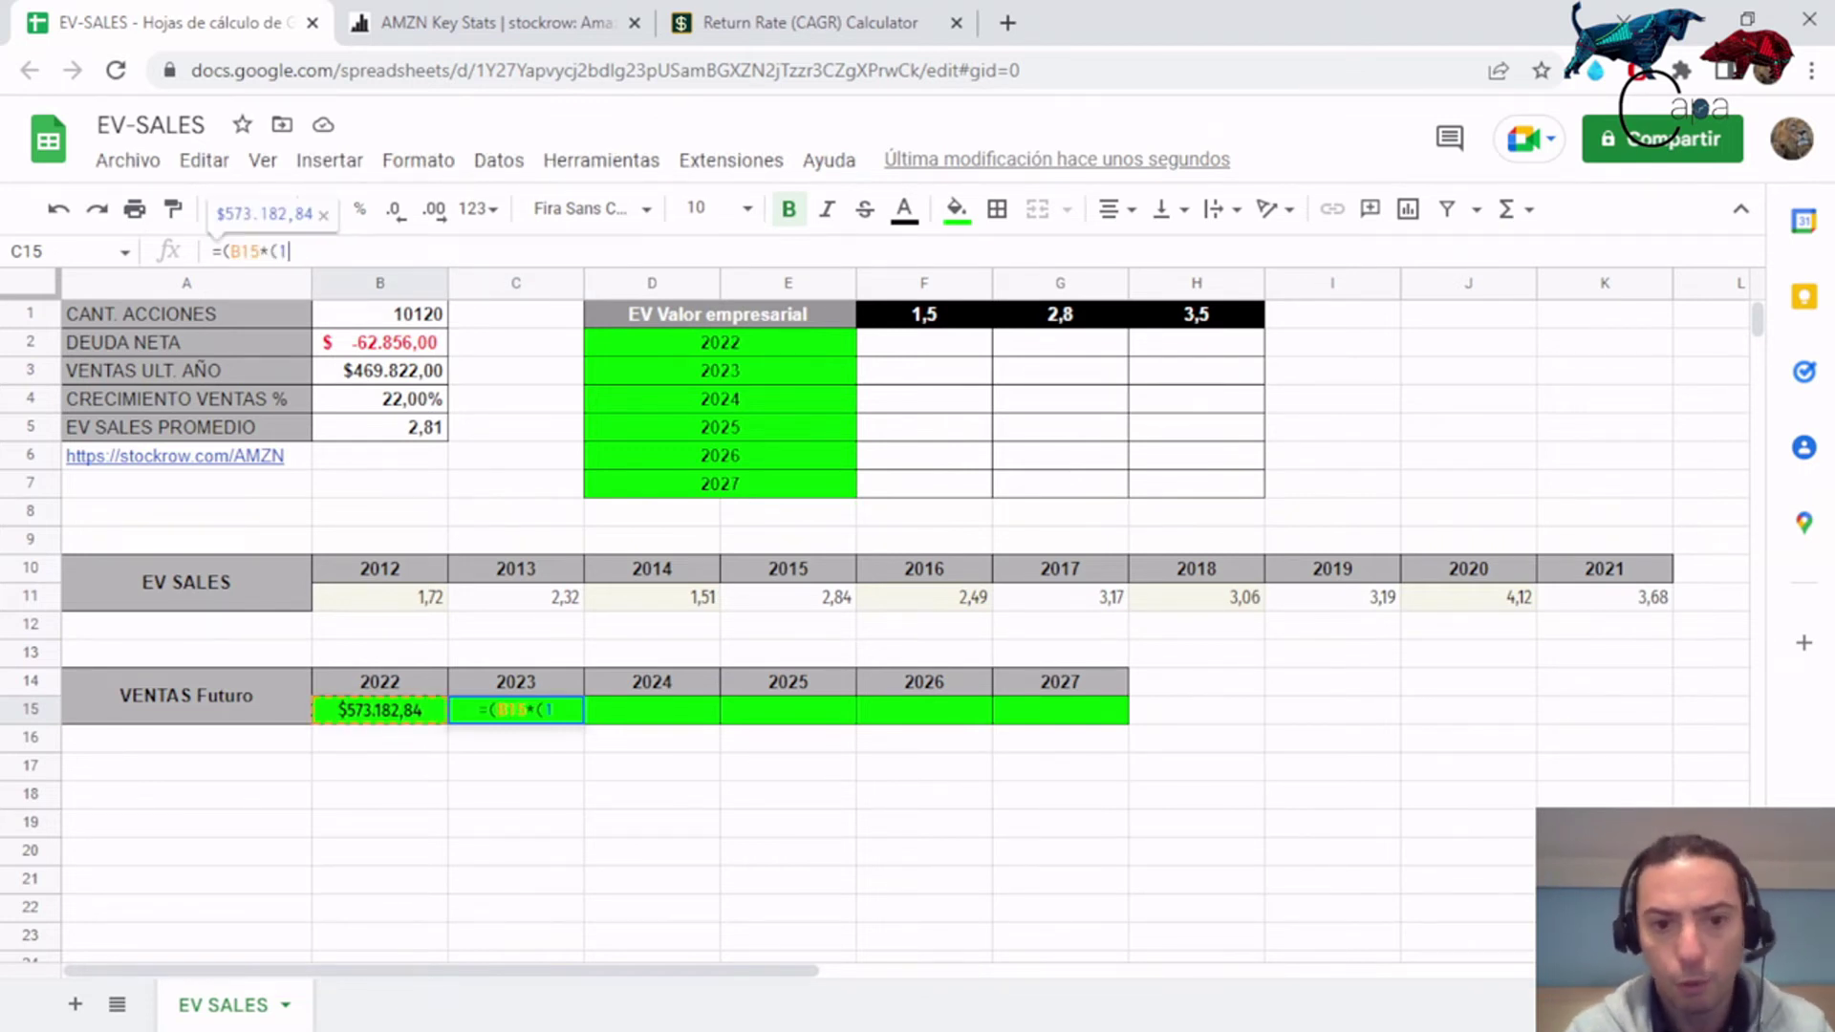
pyautogui.write('+')
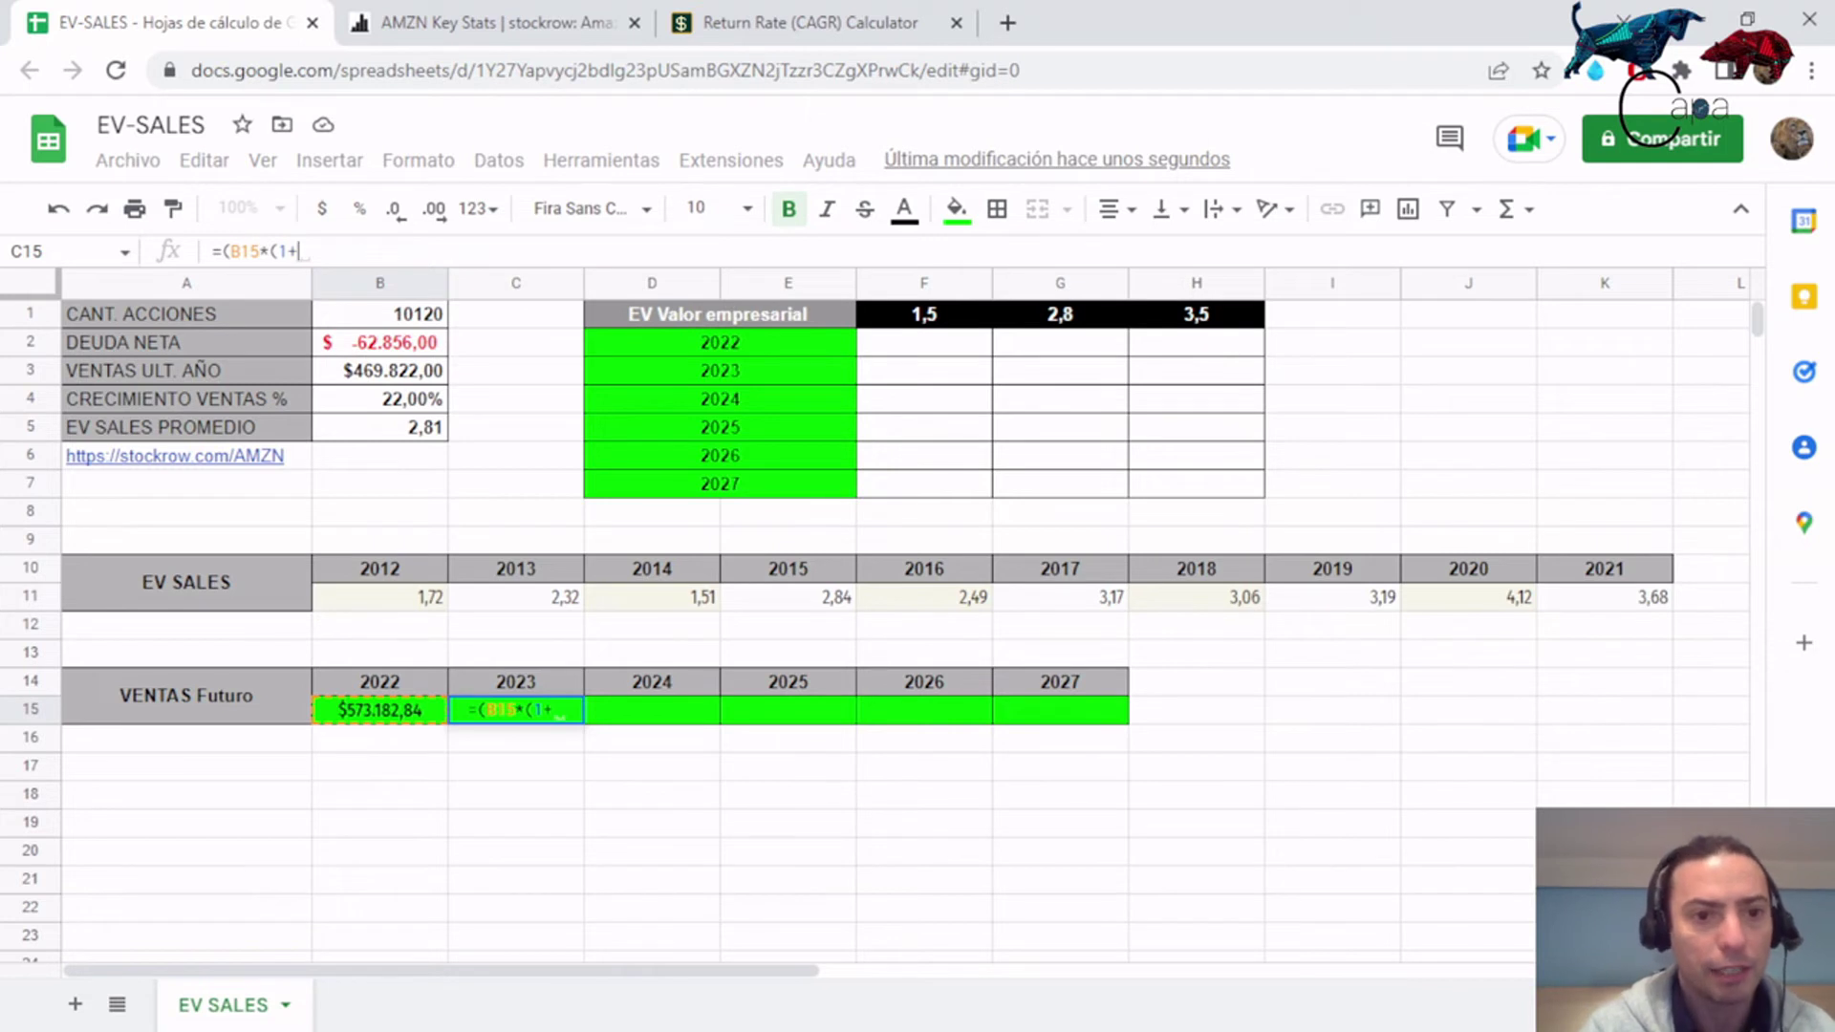
pyautogui.click(380, 398)
pyautogui.write('))')
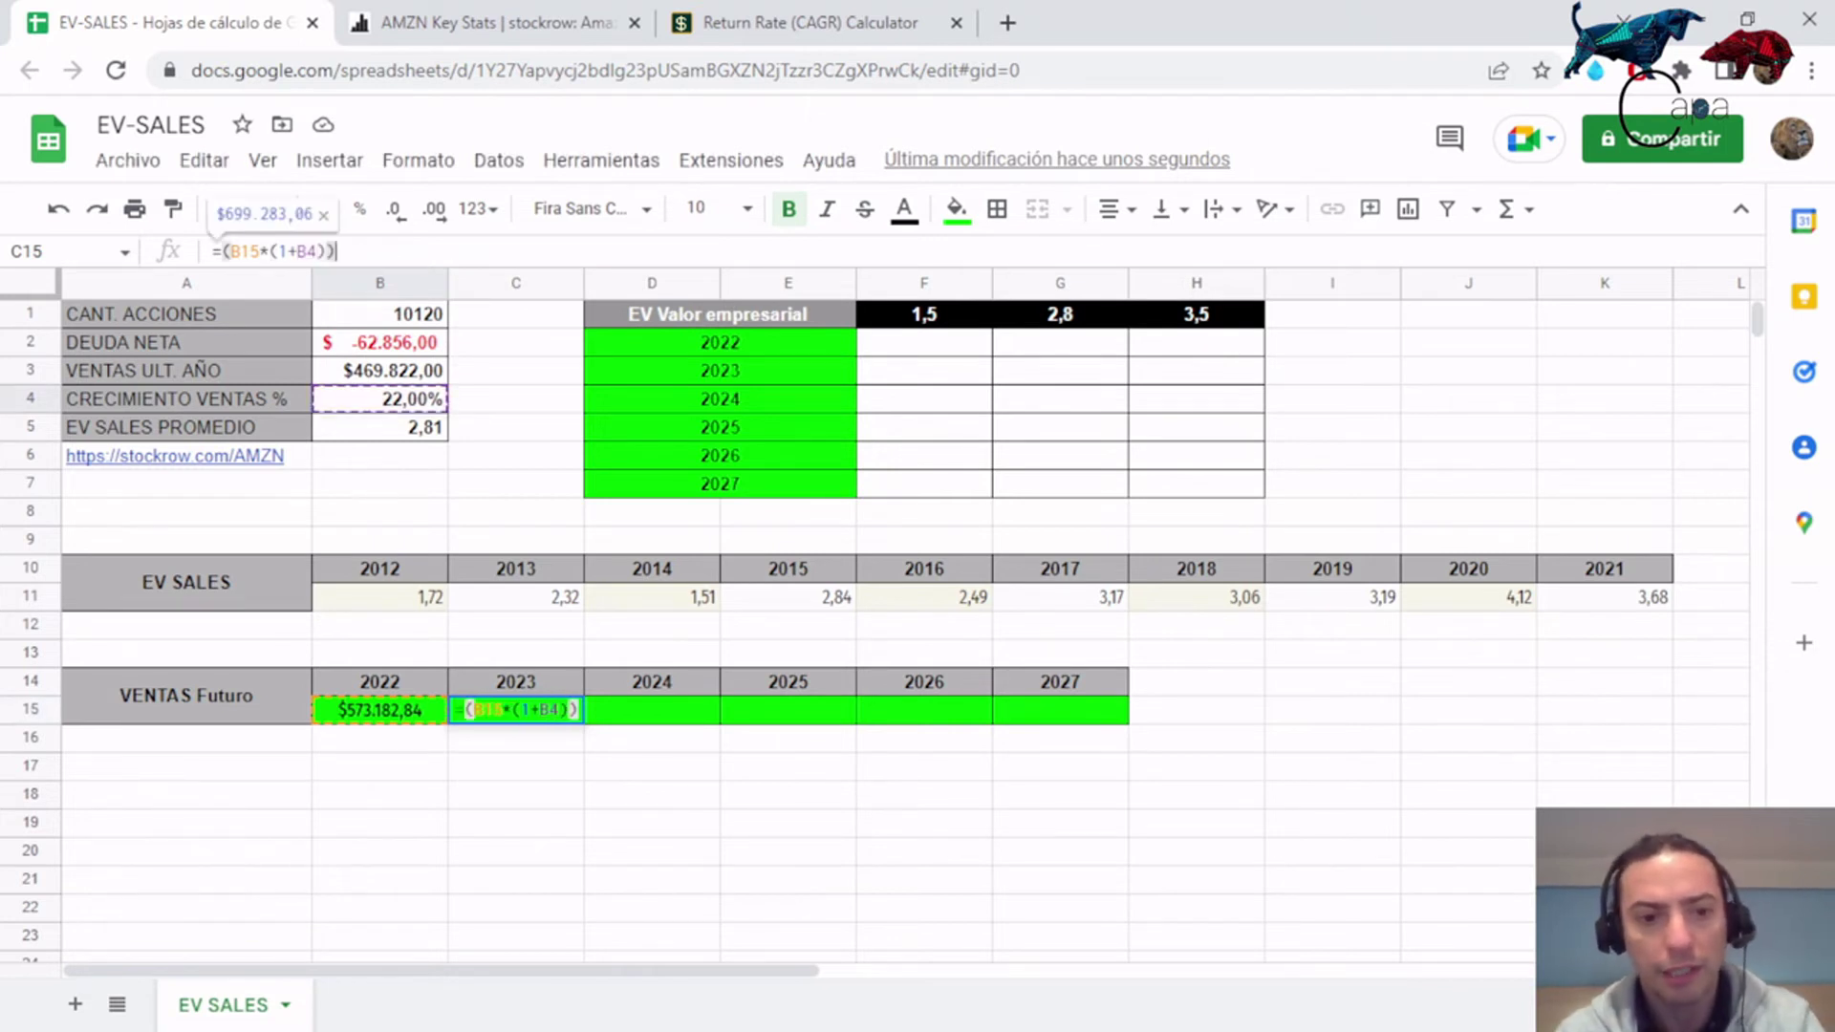
pyautogui.press('Return')
pyautogui.click(515, 709)
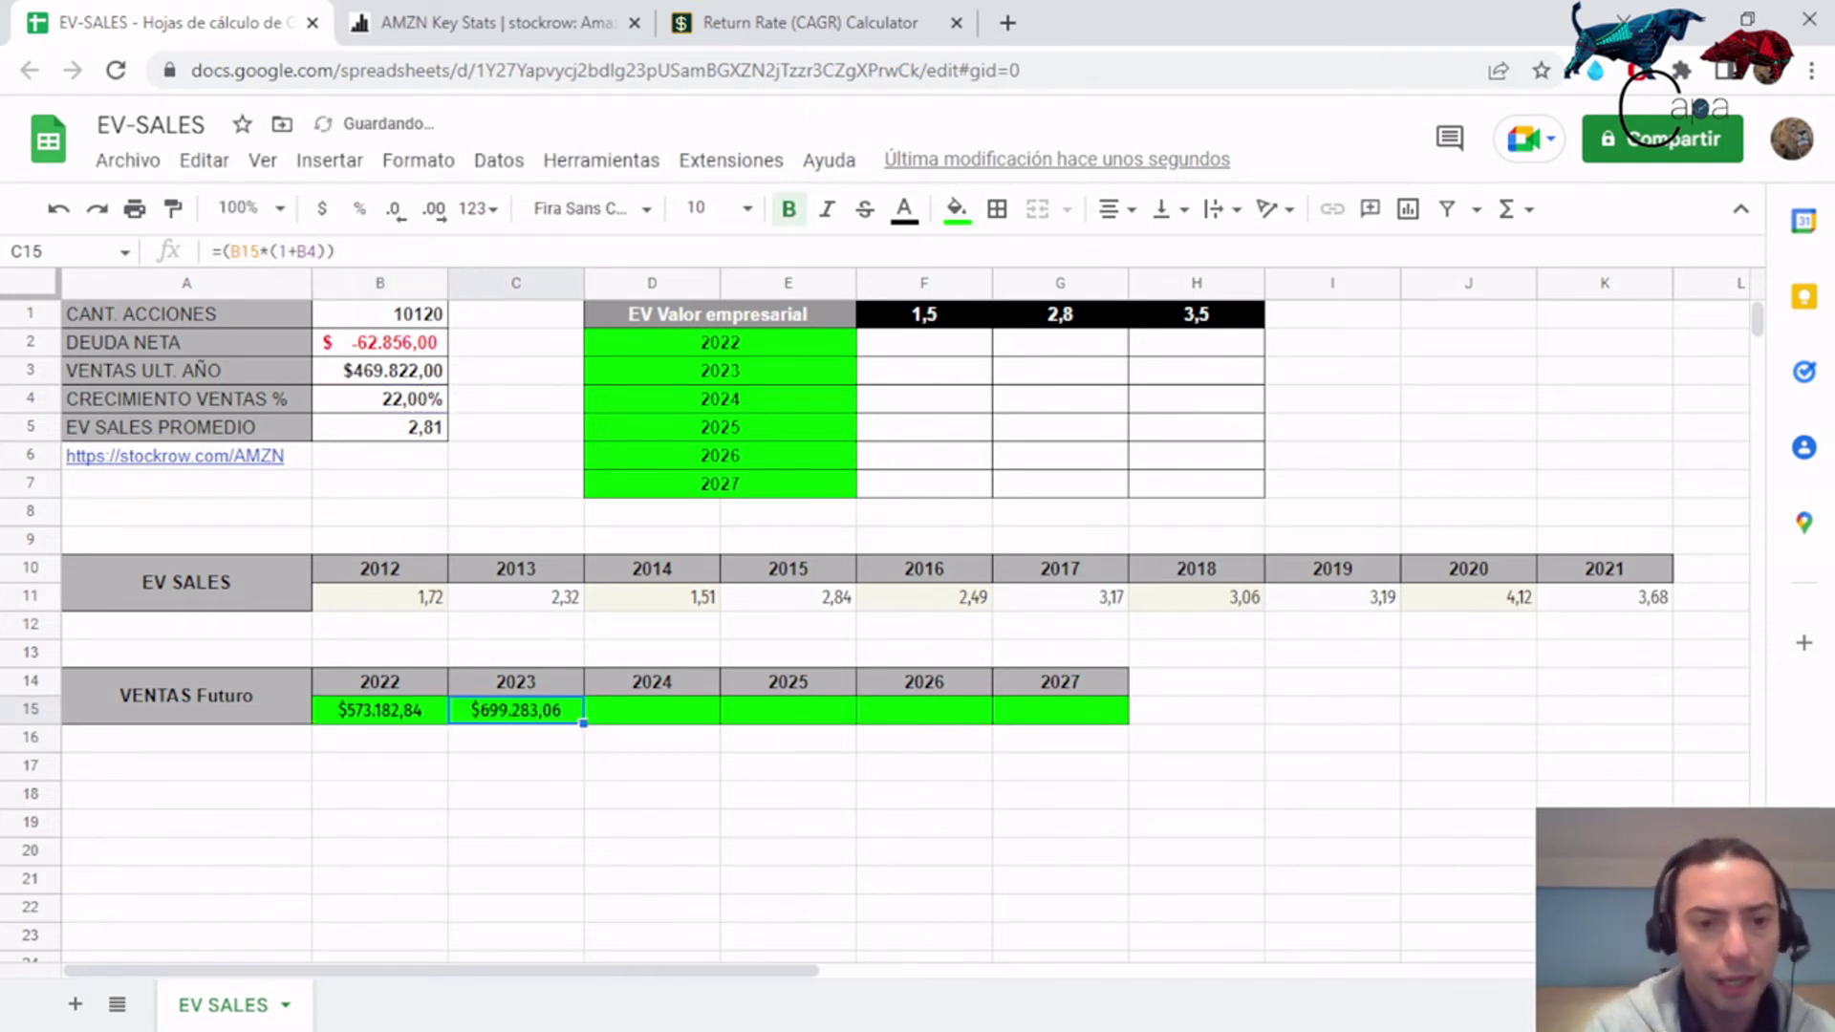
pyautogui.moveTo(584, 723); pyautogui.dragTo(1061, 712)
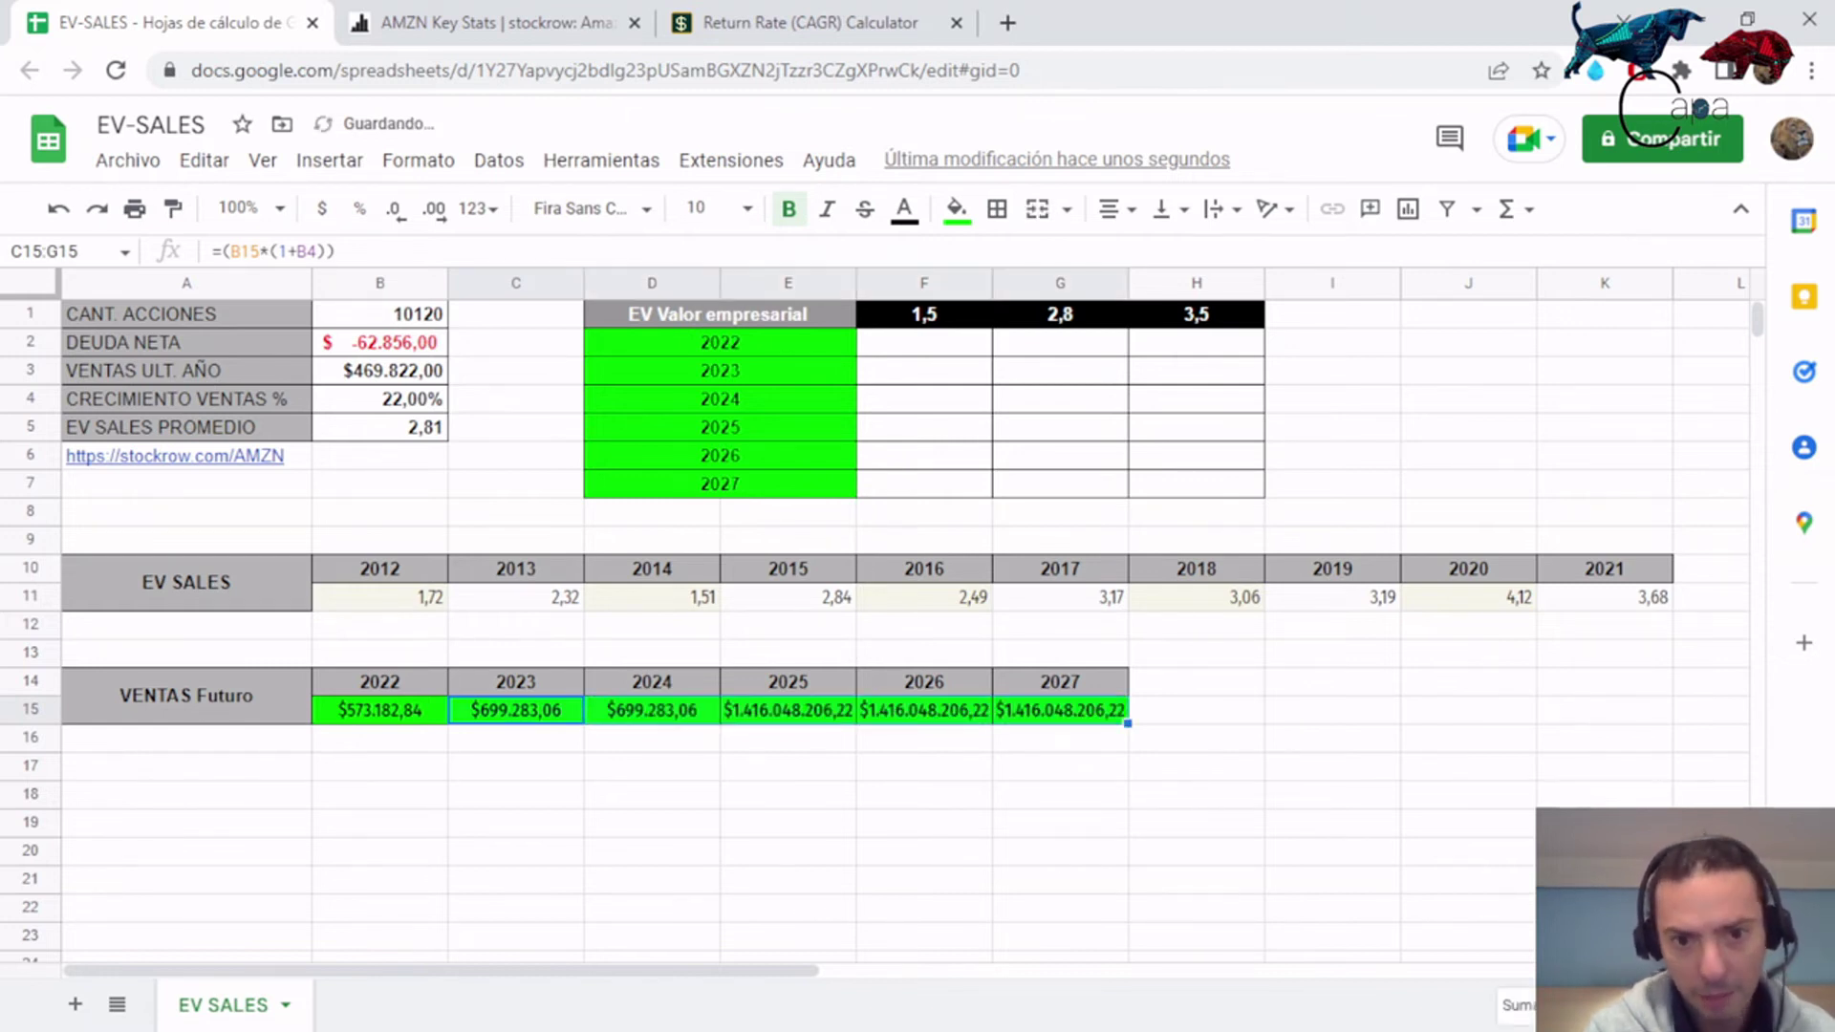
# Correct the growth reference in the 2024 future sales cell D15 so the formula reads =(C15*(1+B4)).
pyautogui.click(652, 710)
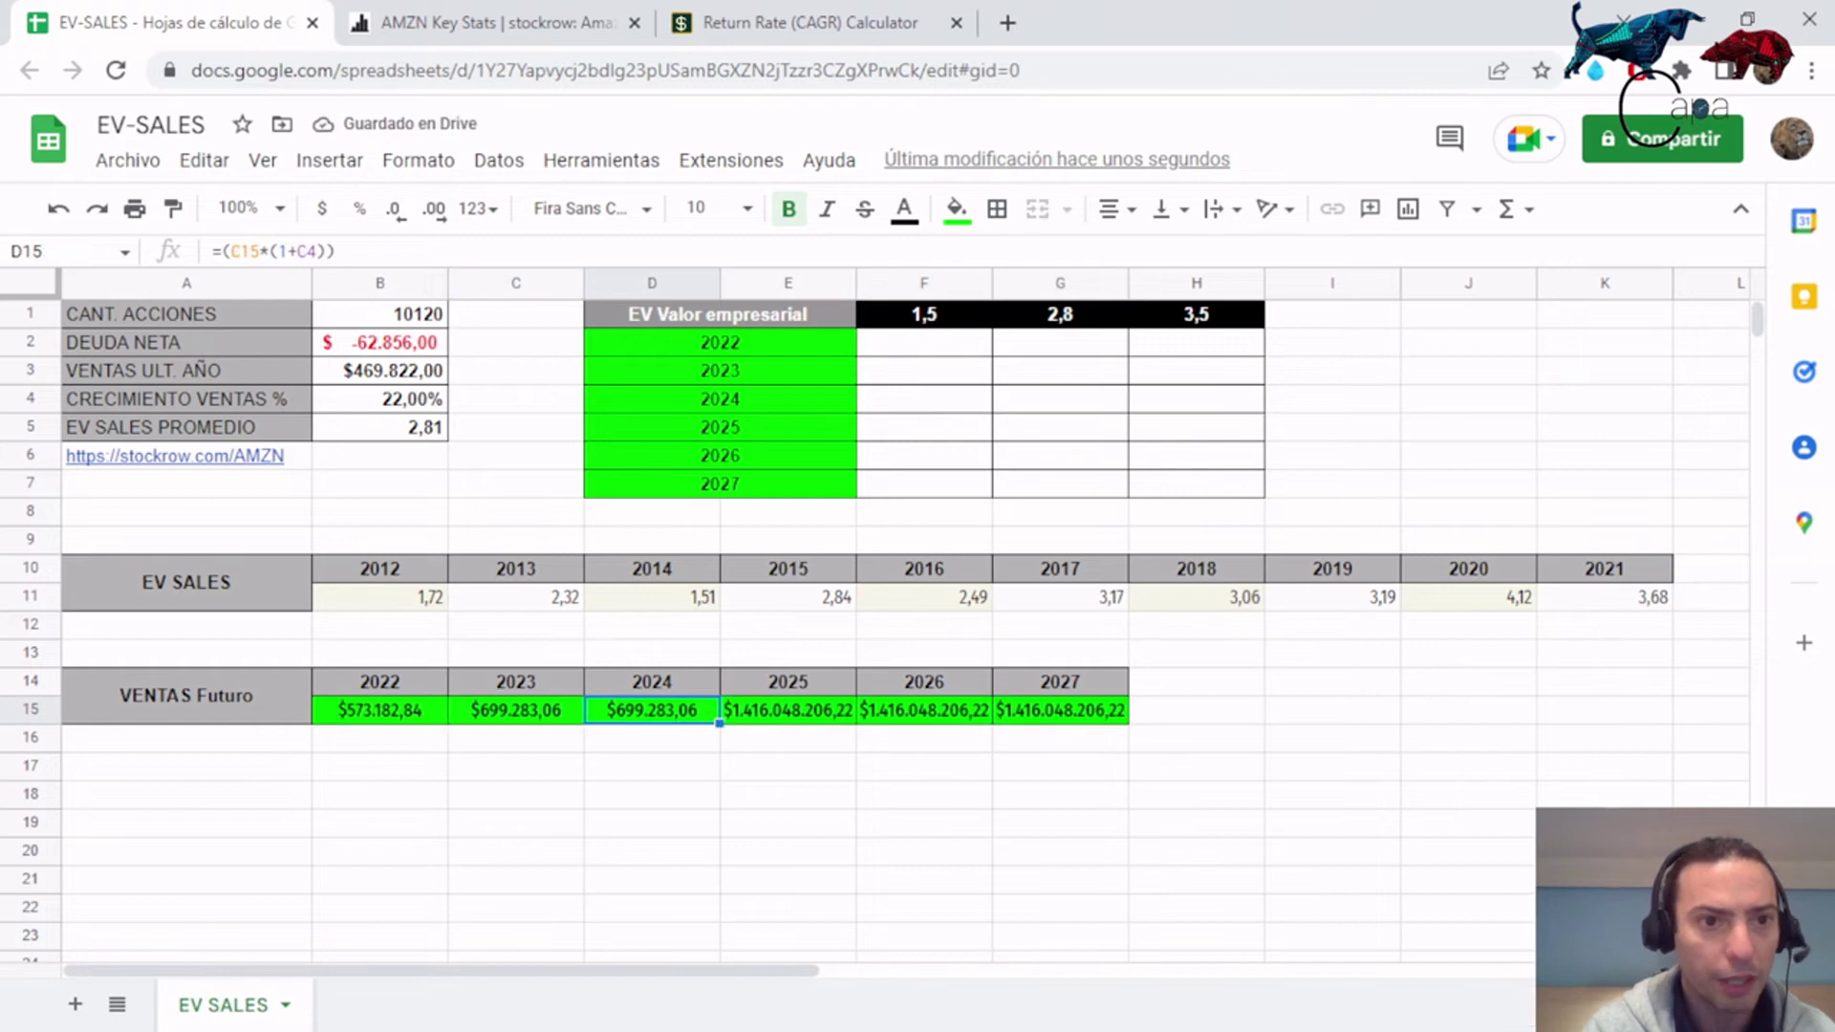
pyautogui.click(297, 252)
pyautogui.click(297, 251)
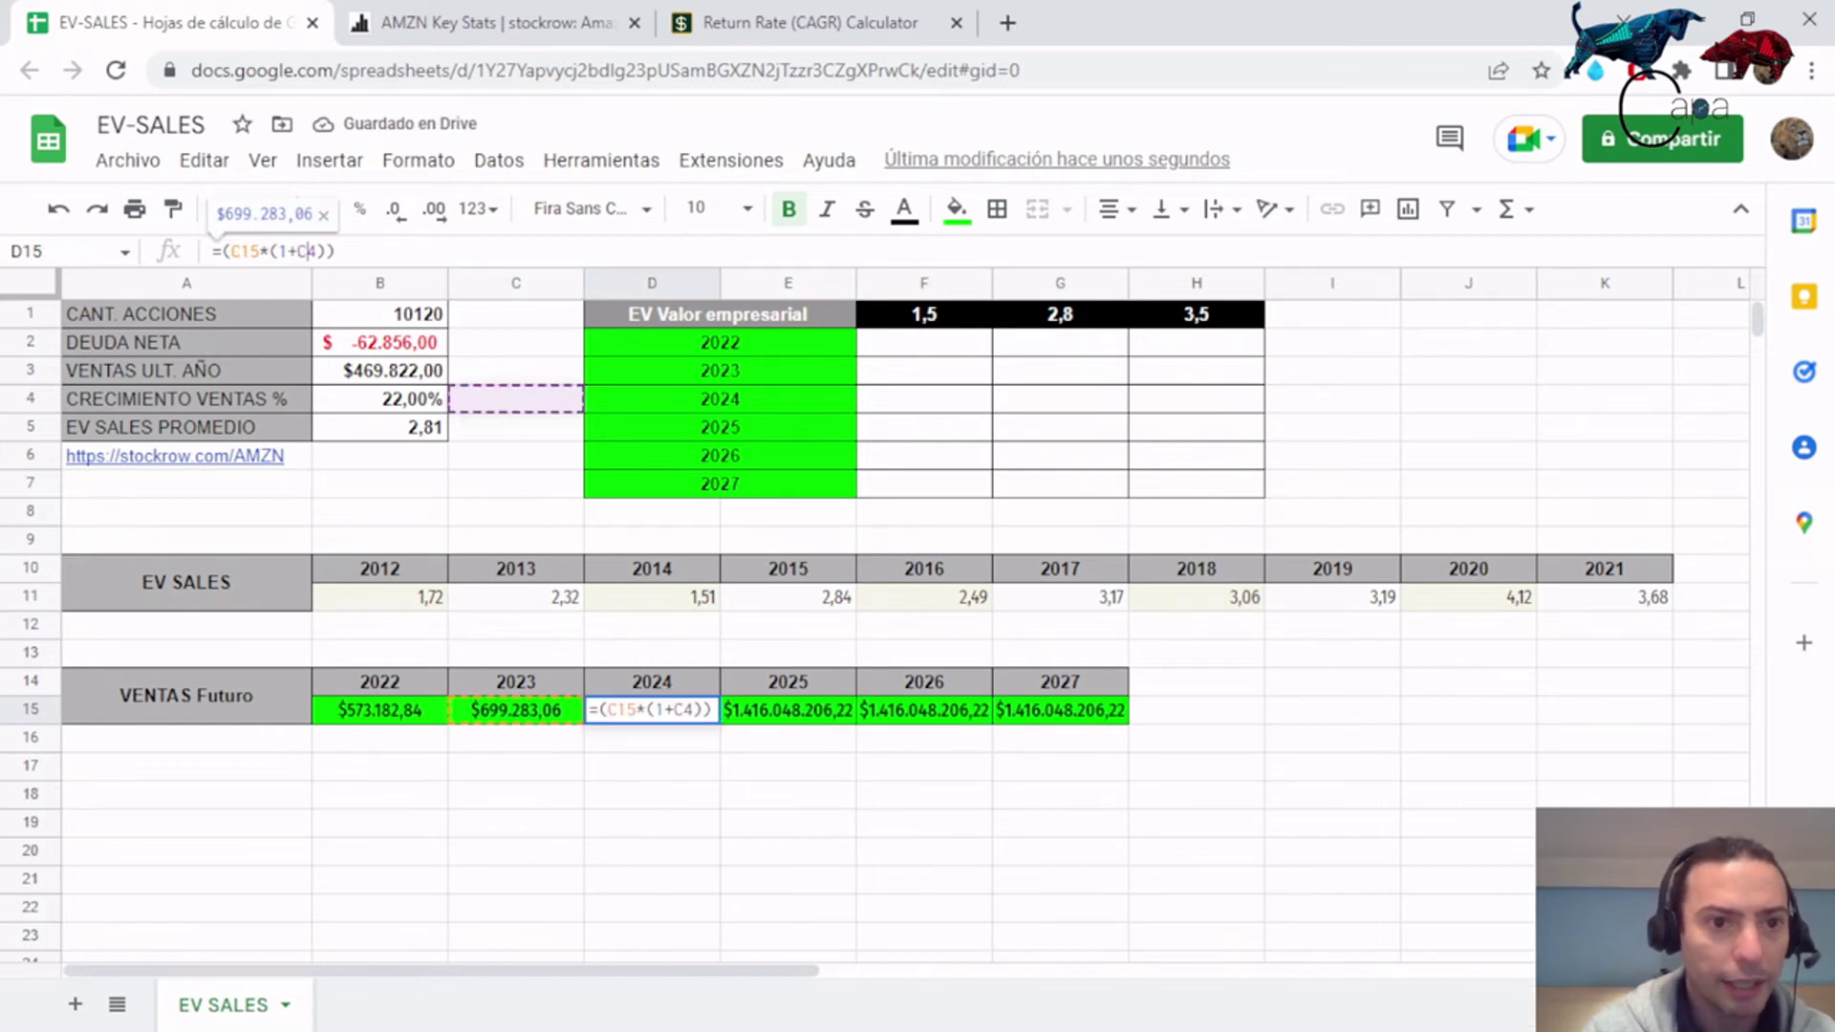
pyautogui.press('Delete')
pyautogui.write('B')
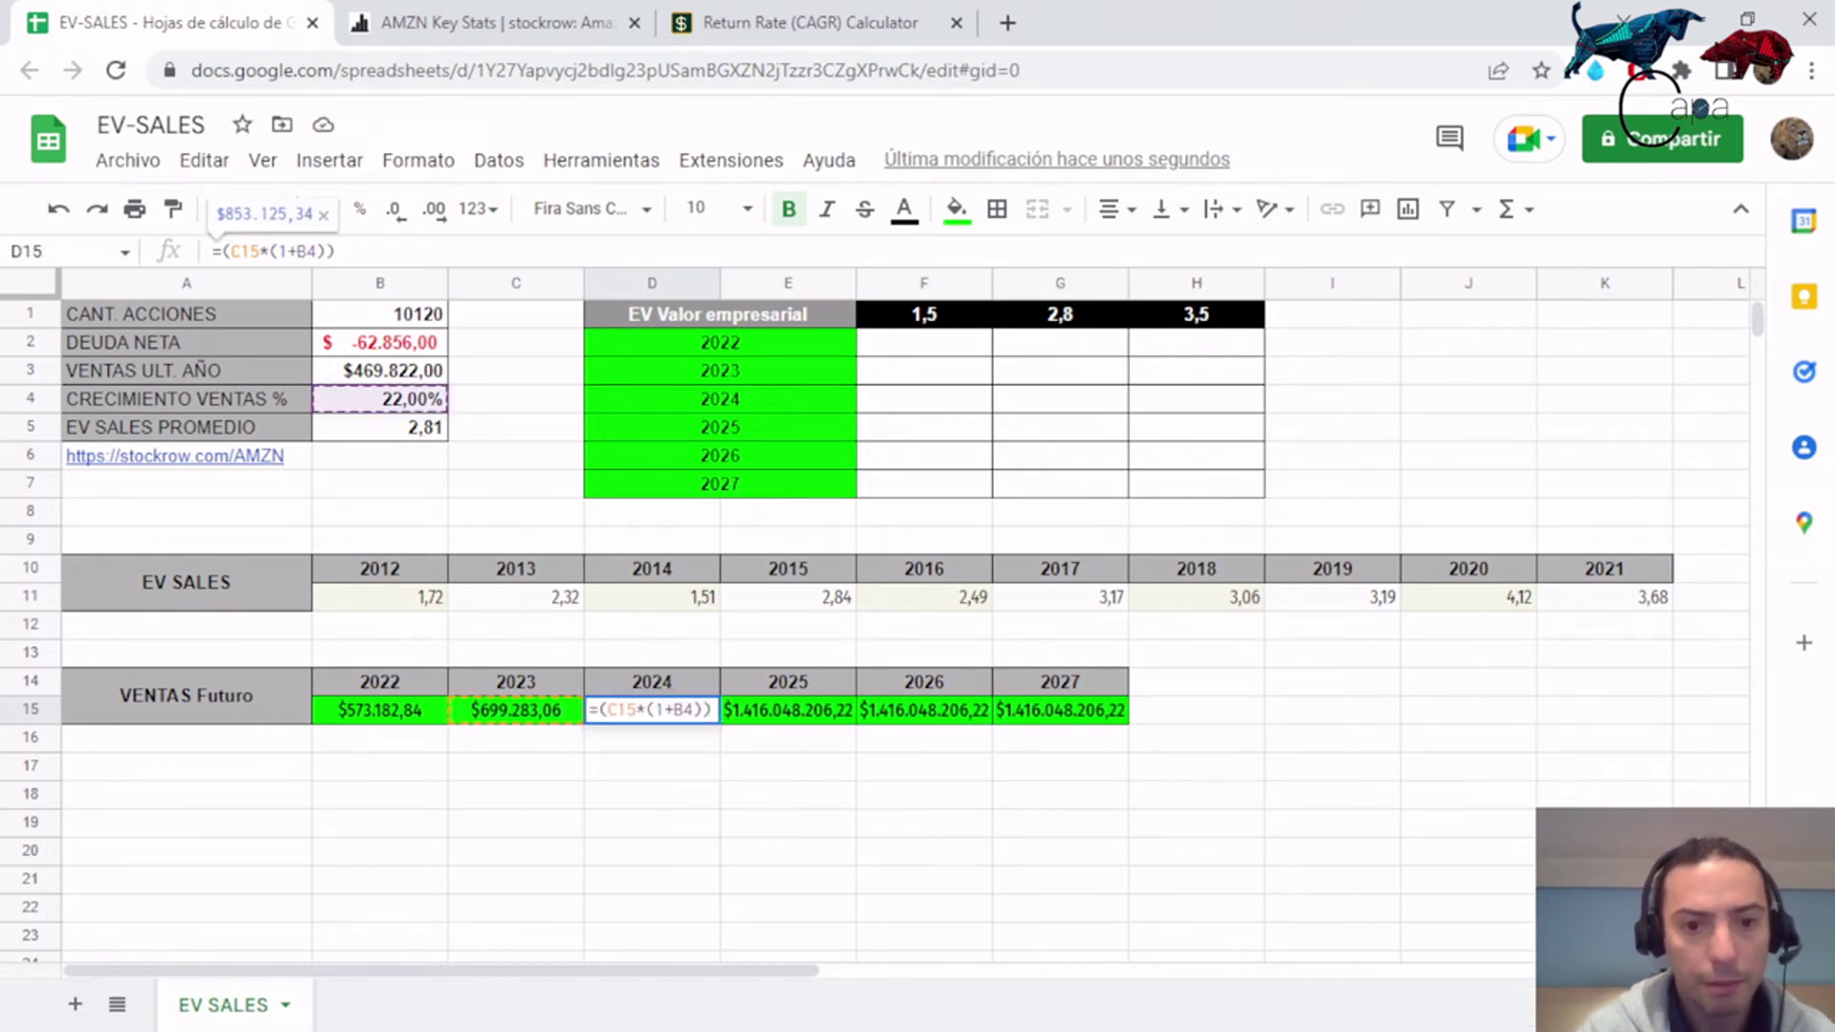
pyautogui.press('Return')
# Correct the growth reference in the 2025 future sales cell E15 so the formula reads =(D15*(1+B4)).
pyautogui.press('Up')
pyautogui.press('Right')
pyautogui.click(298, 252)
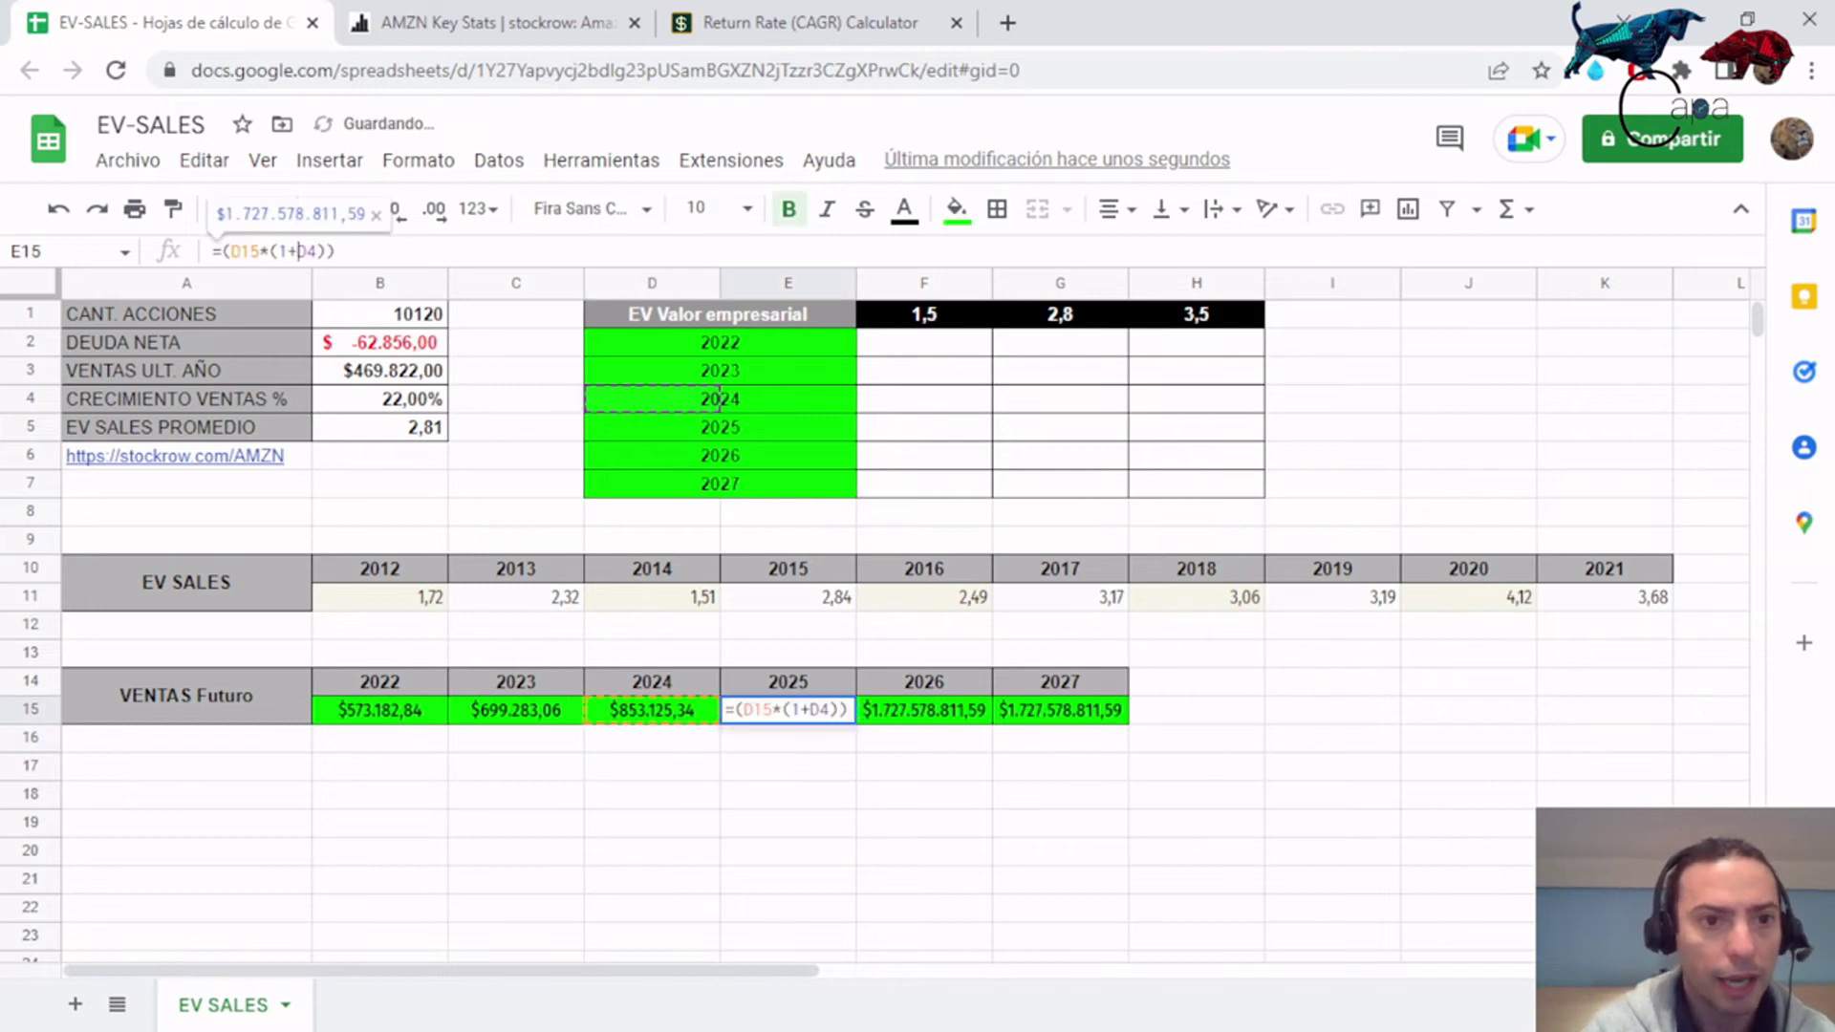
pyautogui.press('Delete')
pyautogui.write('B')
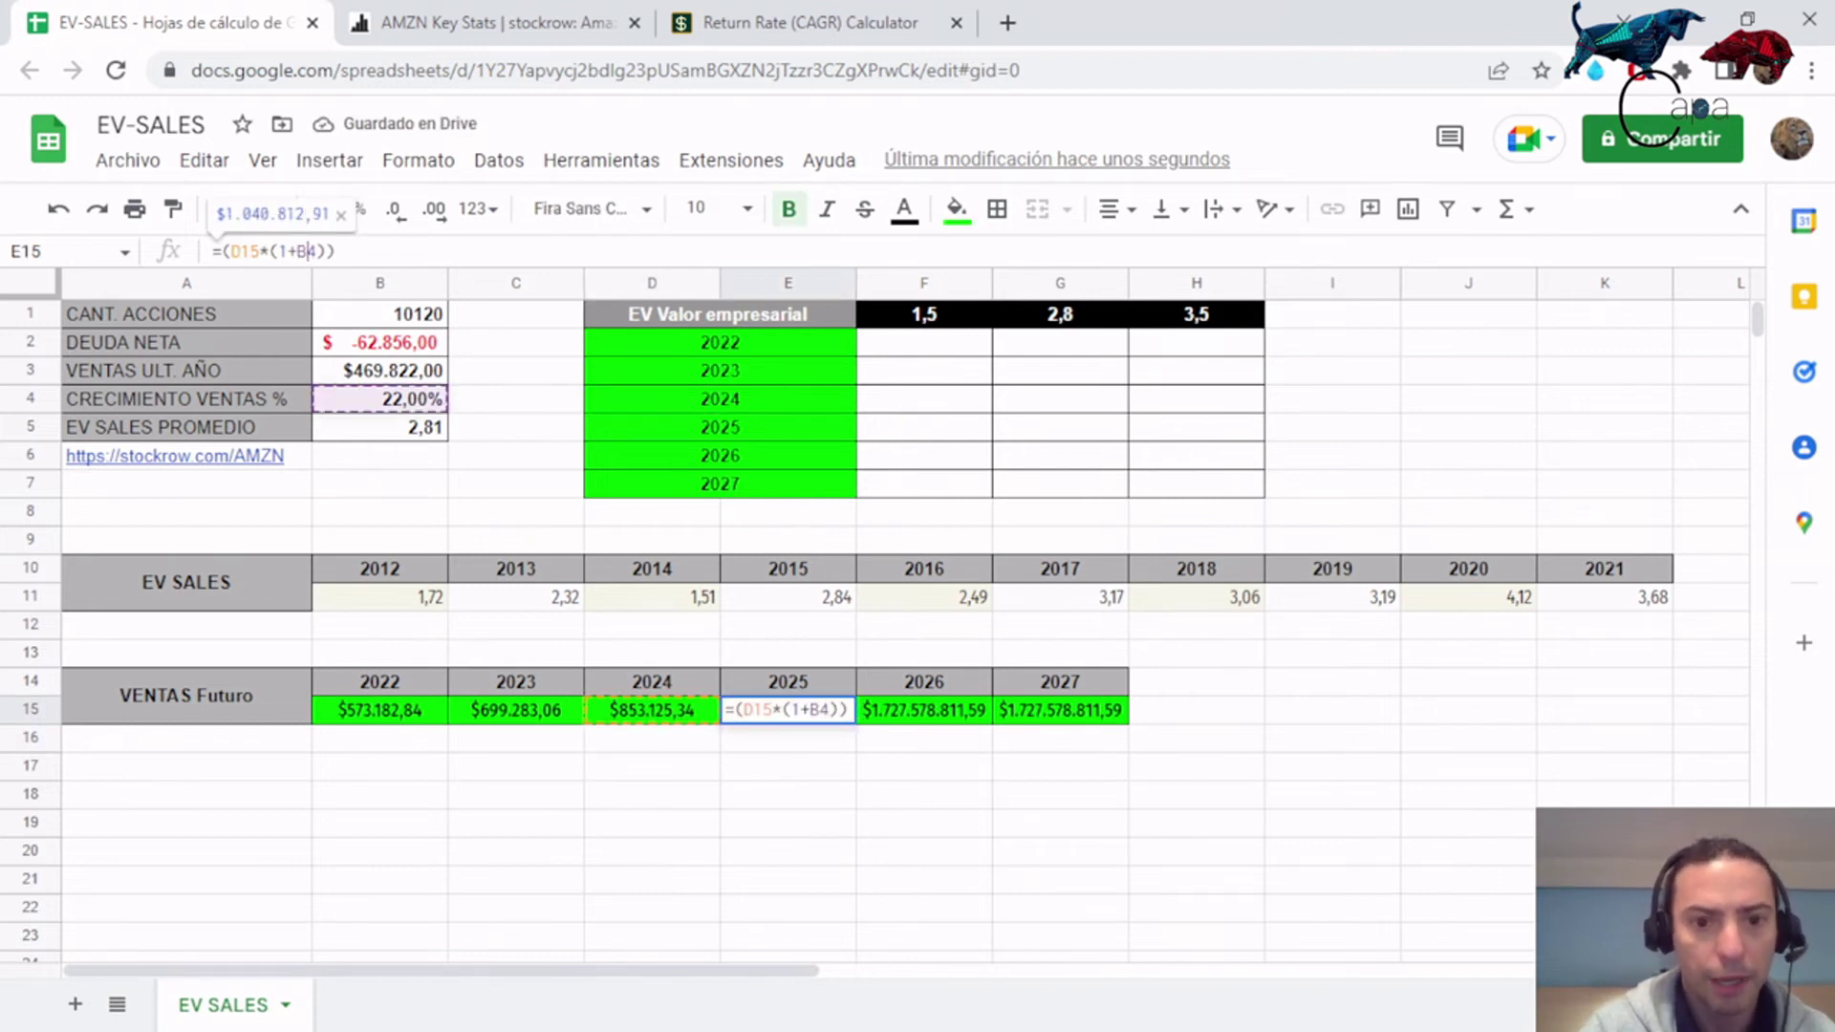
pyautogui.press('Return')
# Correct the growth reference in the 2026 future sales cell F15 so the formula reads =(E15*(1+B4)).
pyautogui.press('Up')
pyautogui.press('Right')
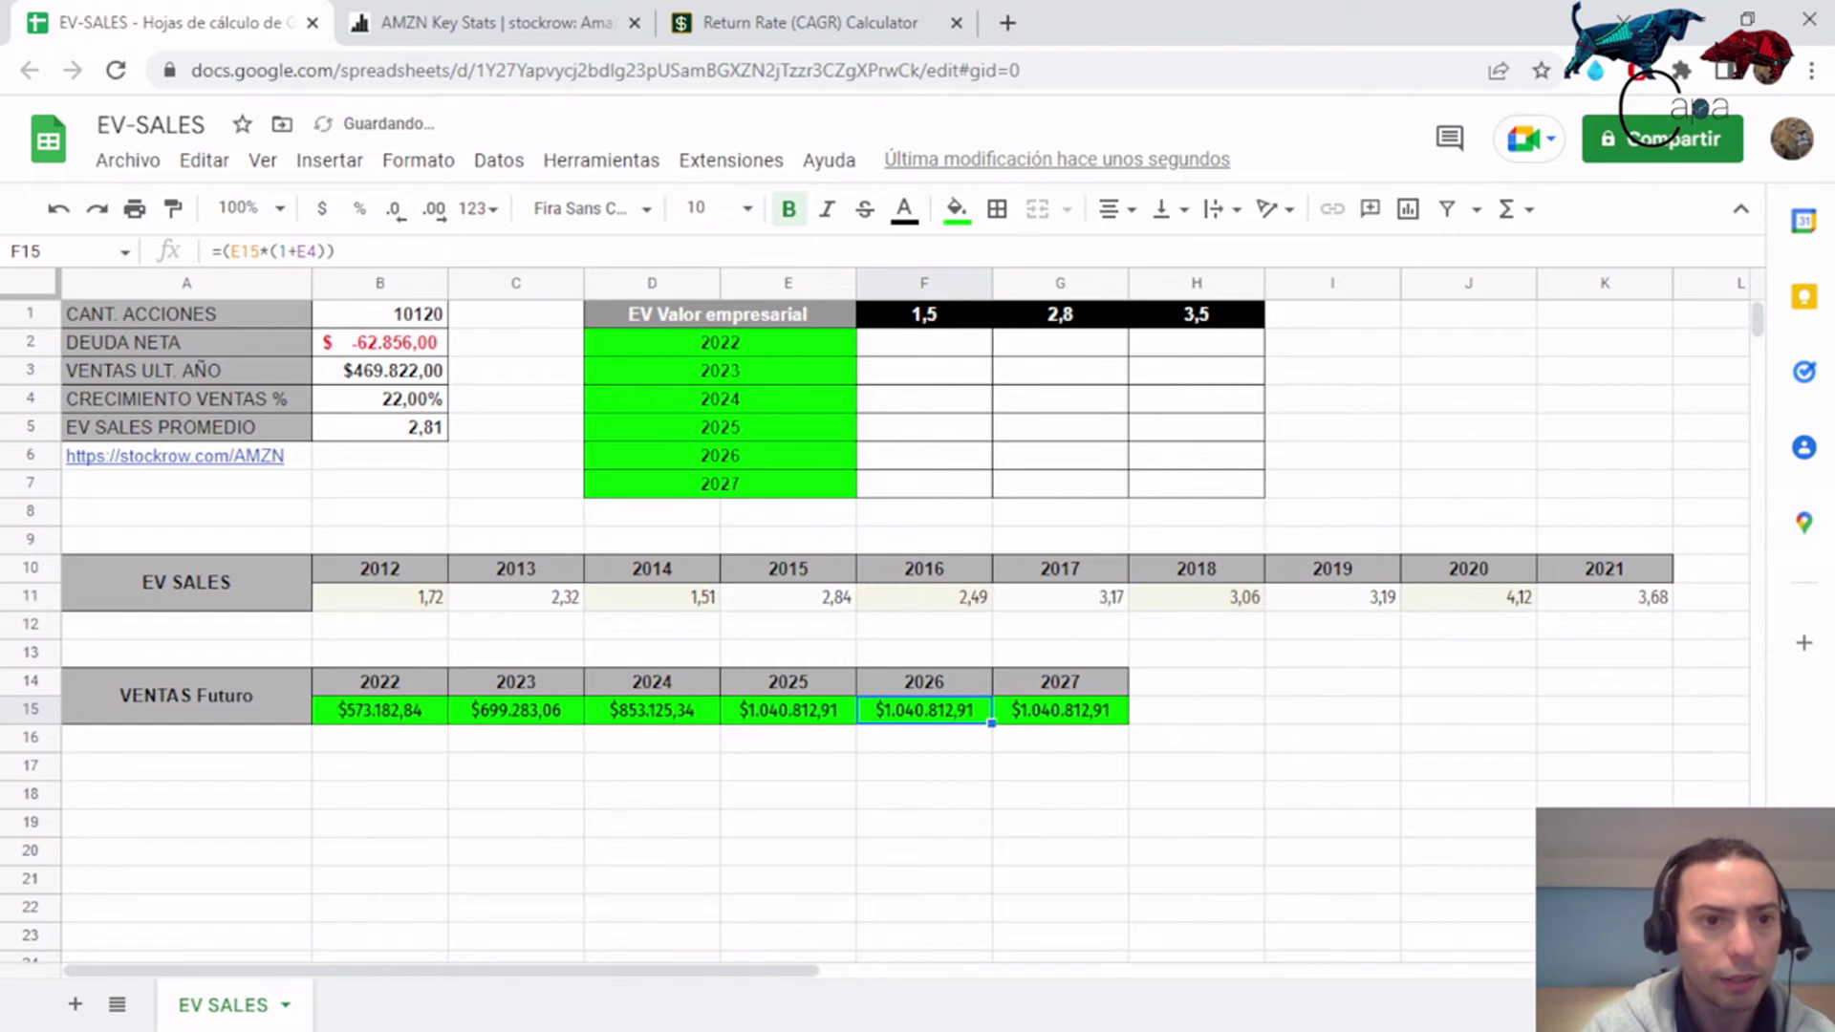
pyautogui.press('BackSpace')
pyautogui.write('B')
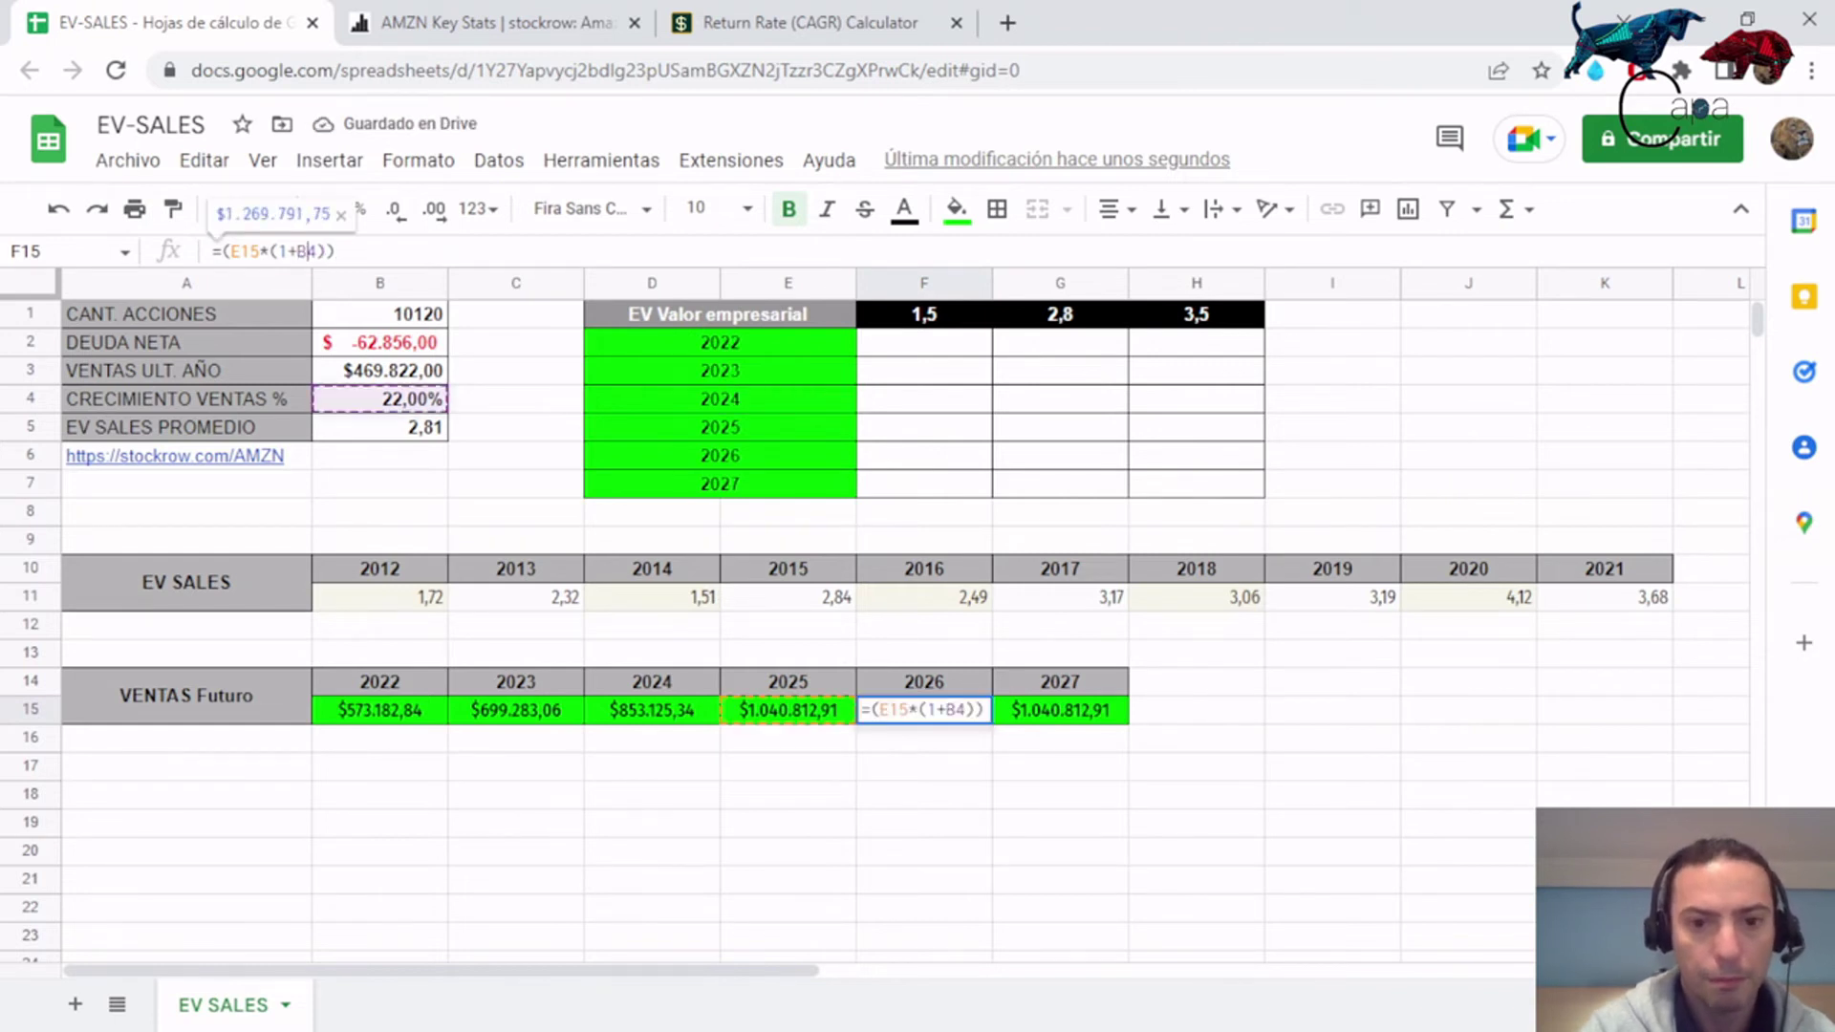
pyautogui.press('Return')
# Correct the growth reference in the 2027 future sales cell G15 so that it points to B4.
pyautogui.click(1059, 710)
pyautogui.click(306, 251)
pyautogui.press('BackSpace')
pyautogui.write('B')
pyautogui.press('Return')
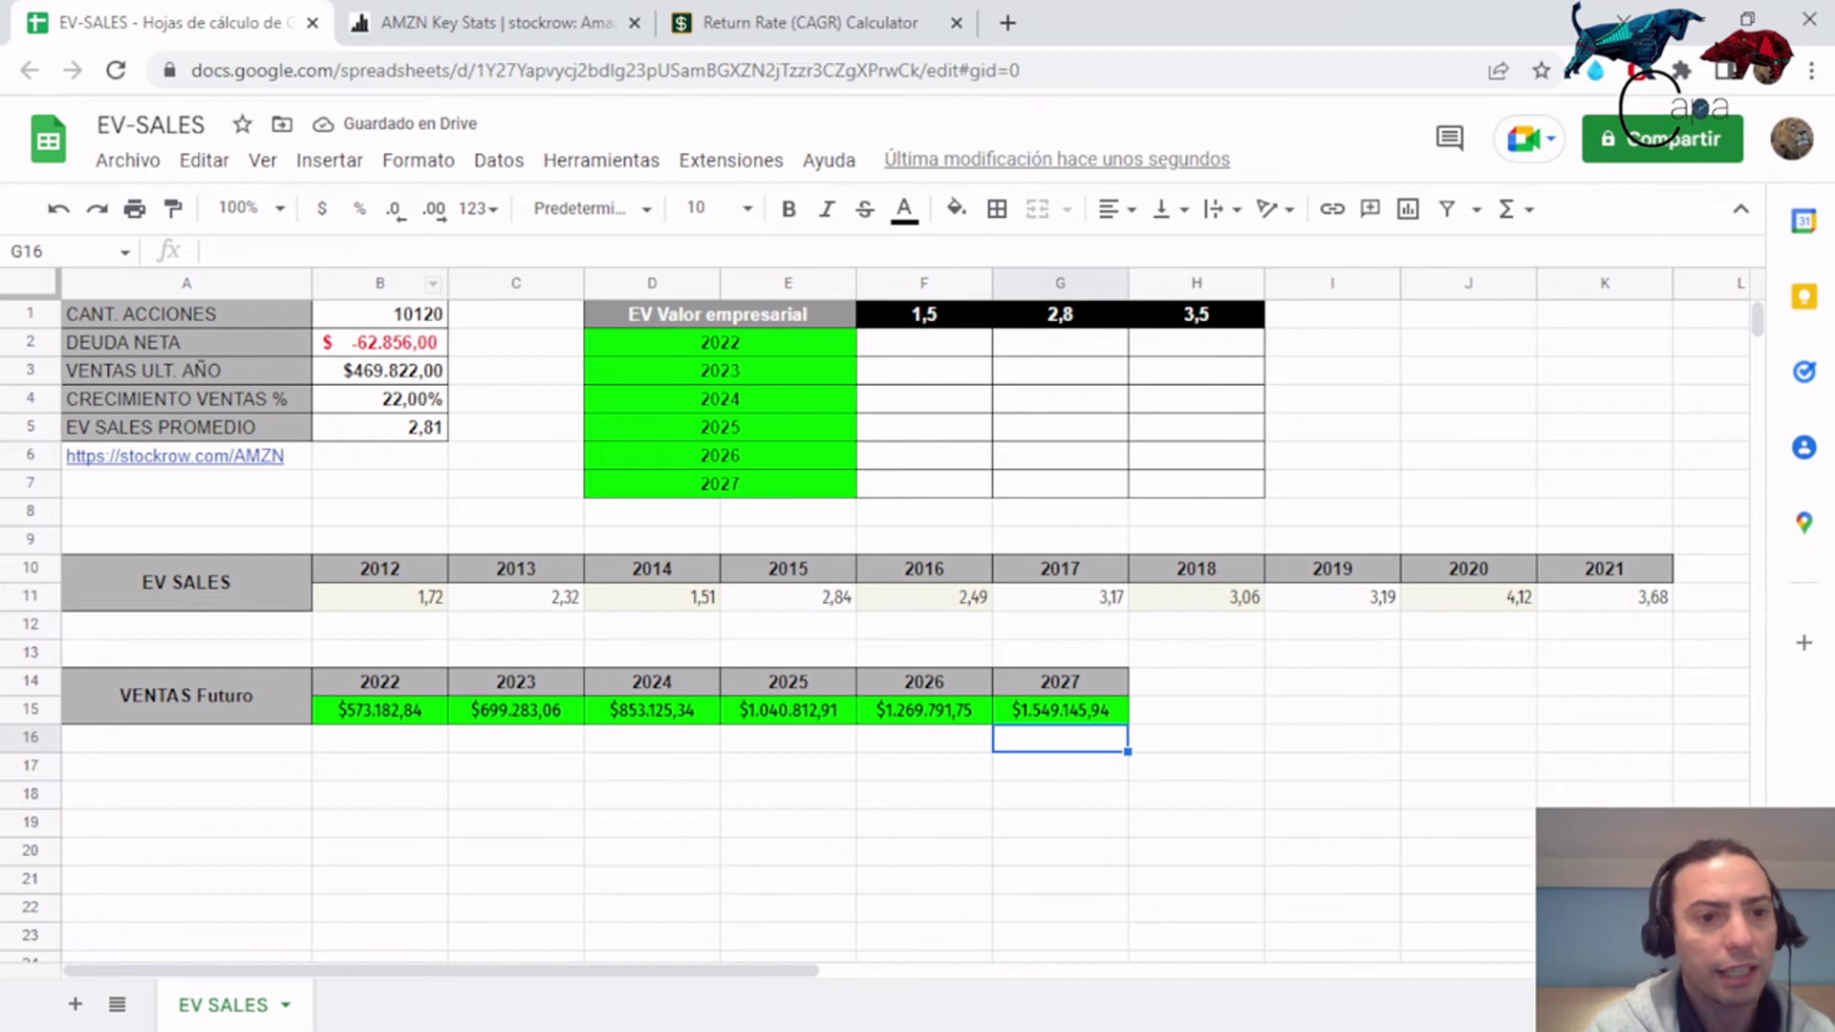
# Set the CRECIMIENTO VENTAS % in B4 to 20%.
pyautogui.click(379, 399)
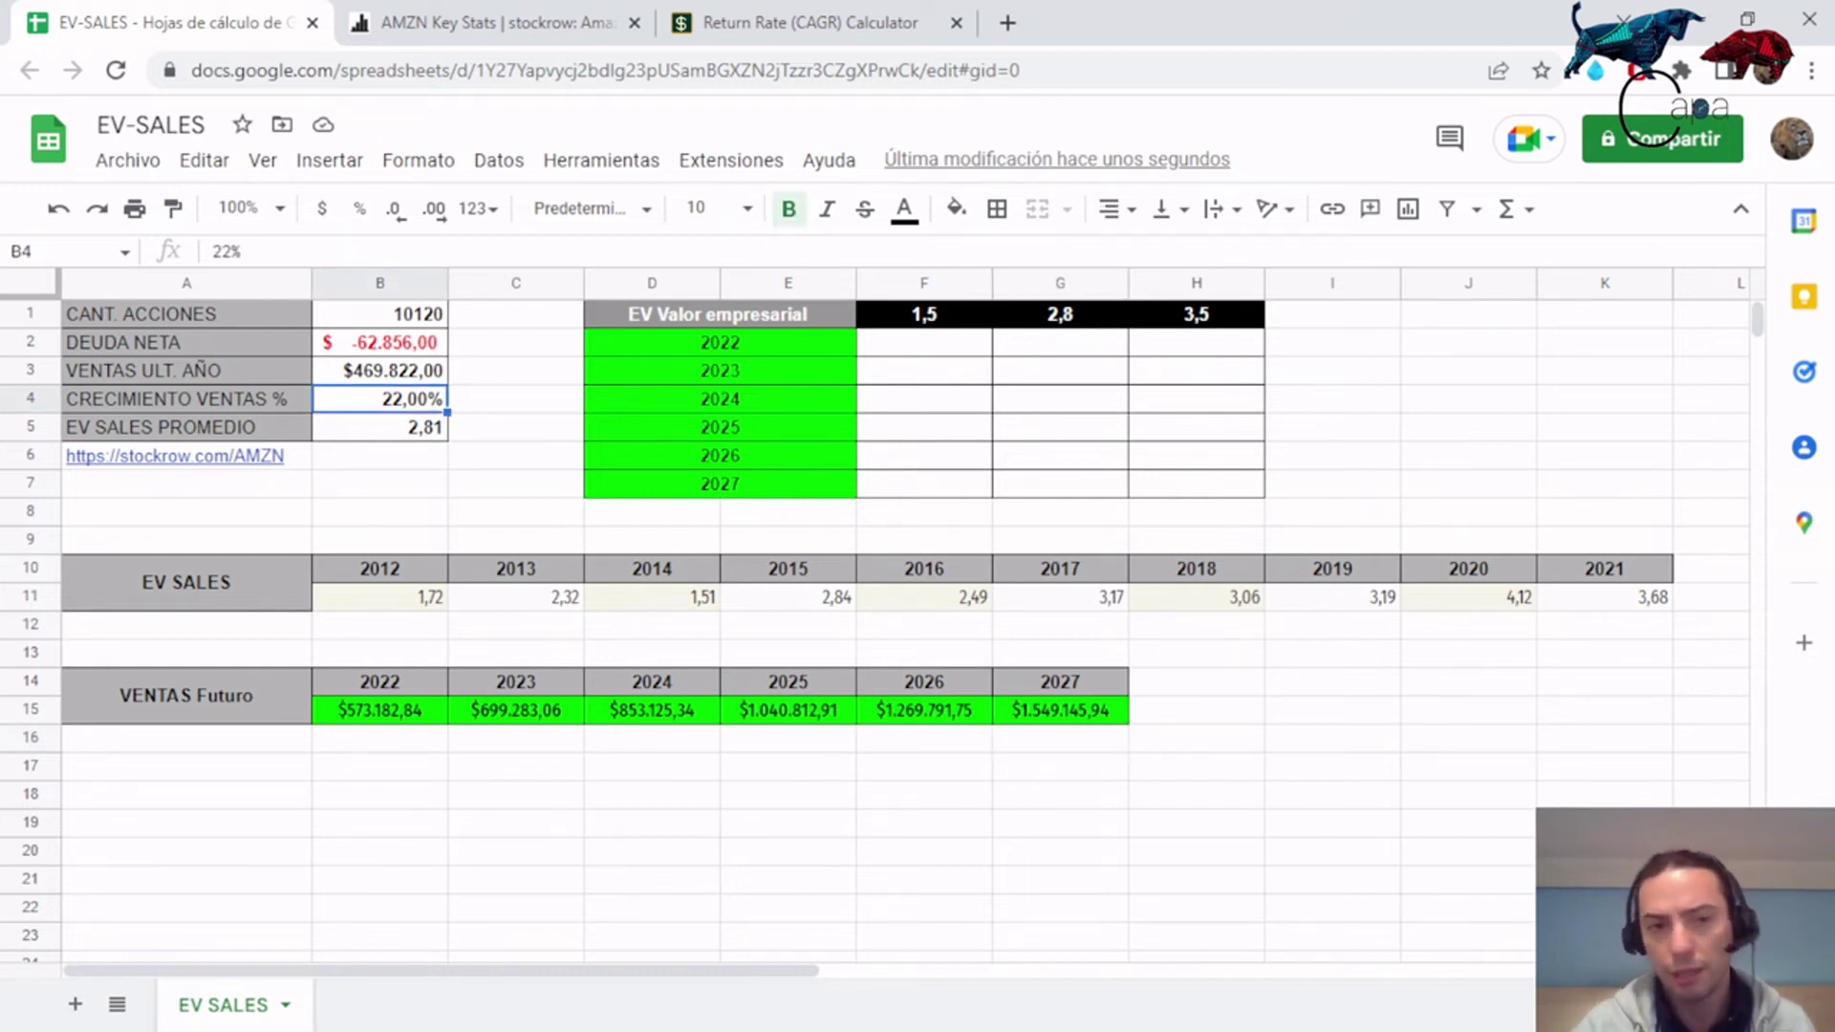
pyautogui.click(224, 251)
pyautogui.click(232, 252)
pyautogui.press('BackSpace')
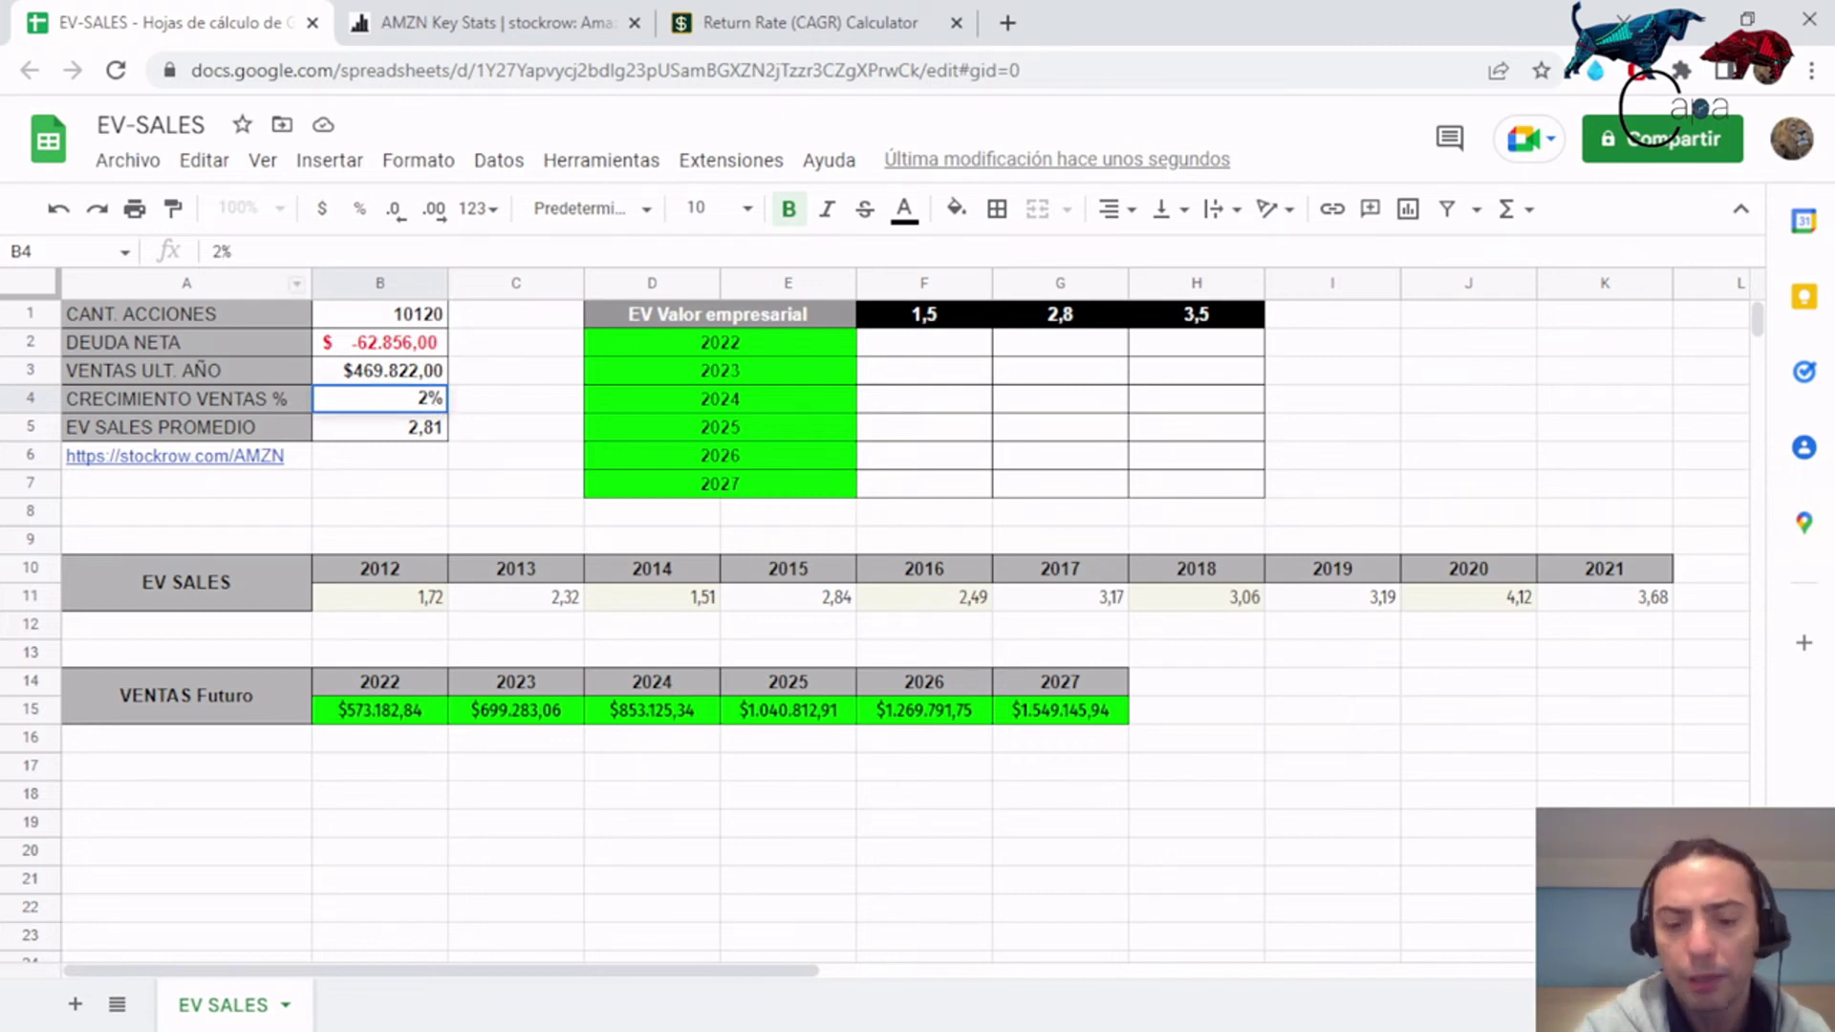
pyautogui.write('0')
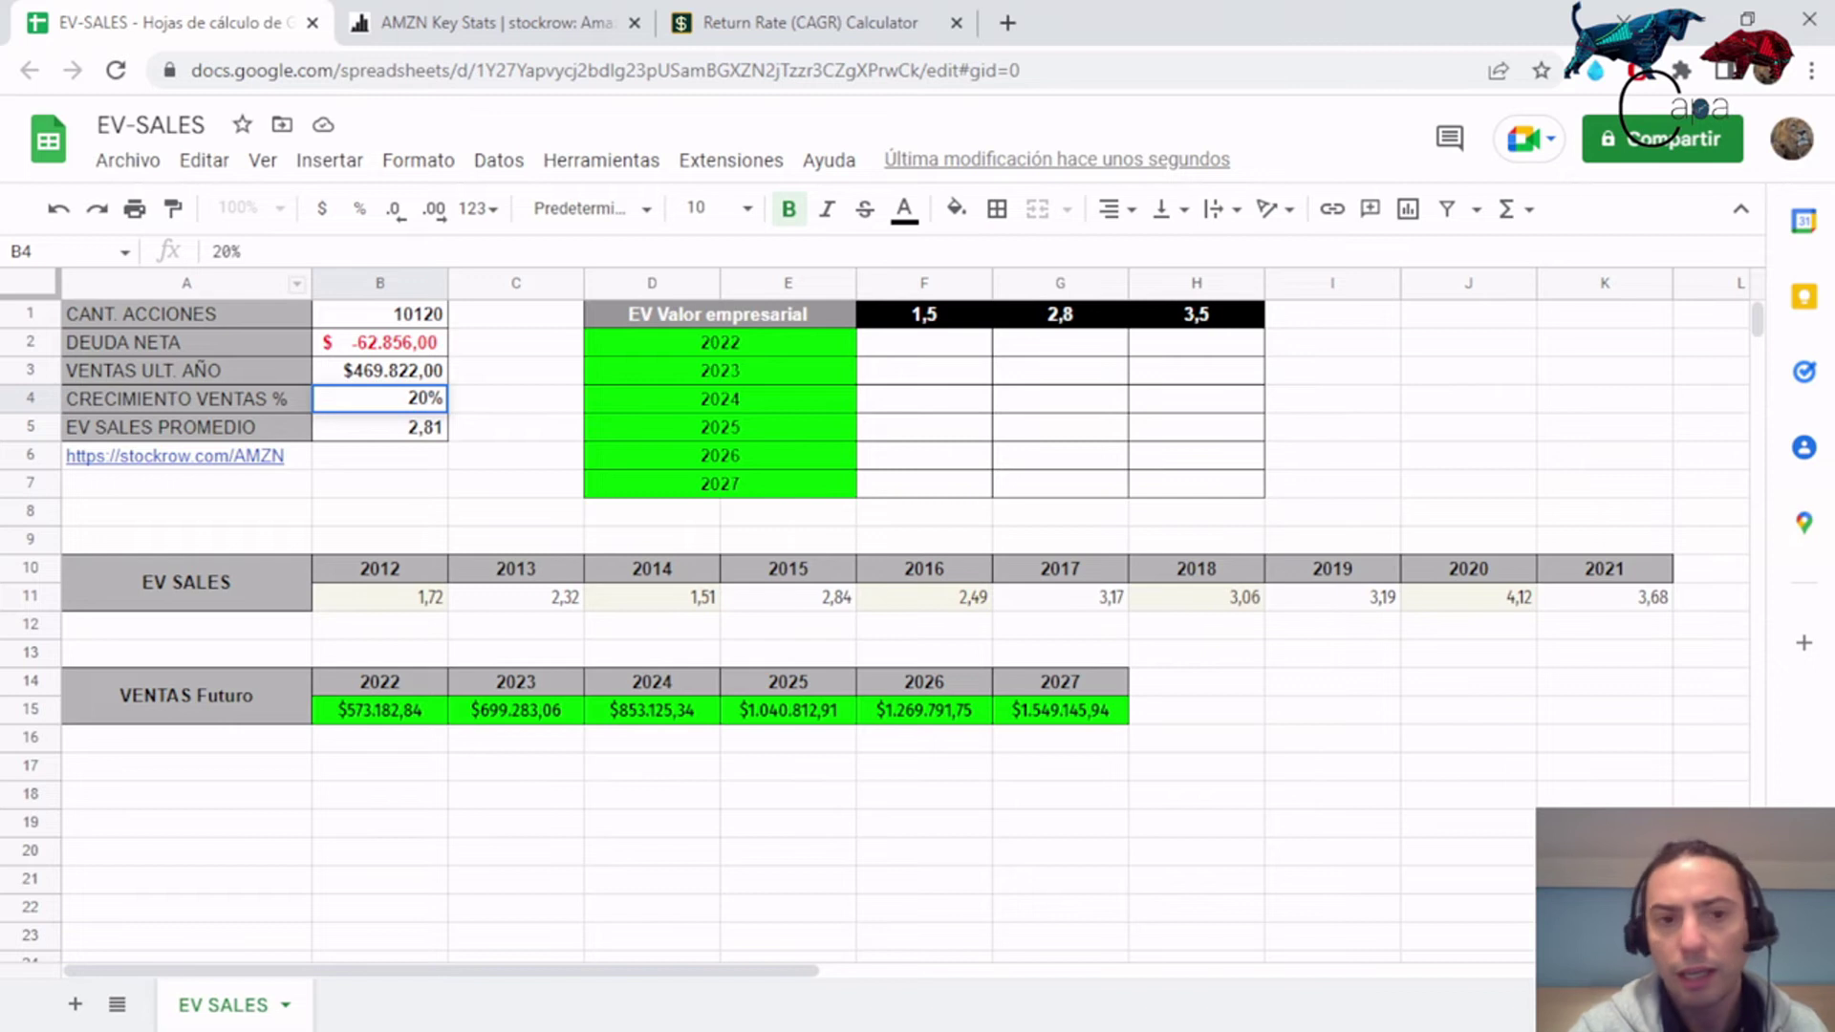
pyautogui.press('Return')
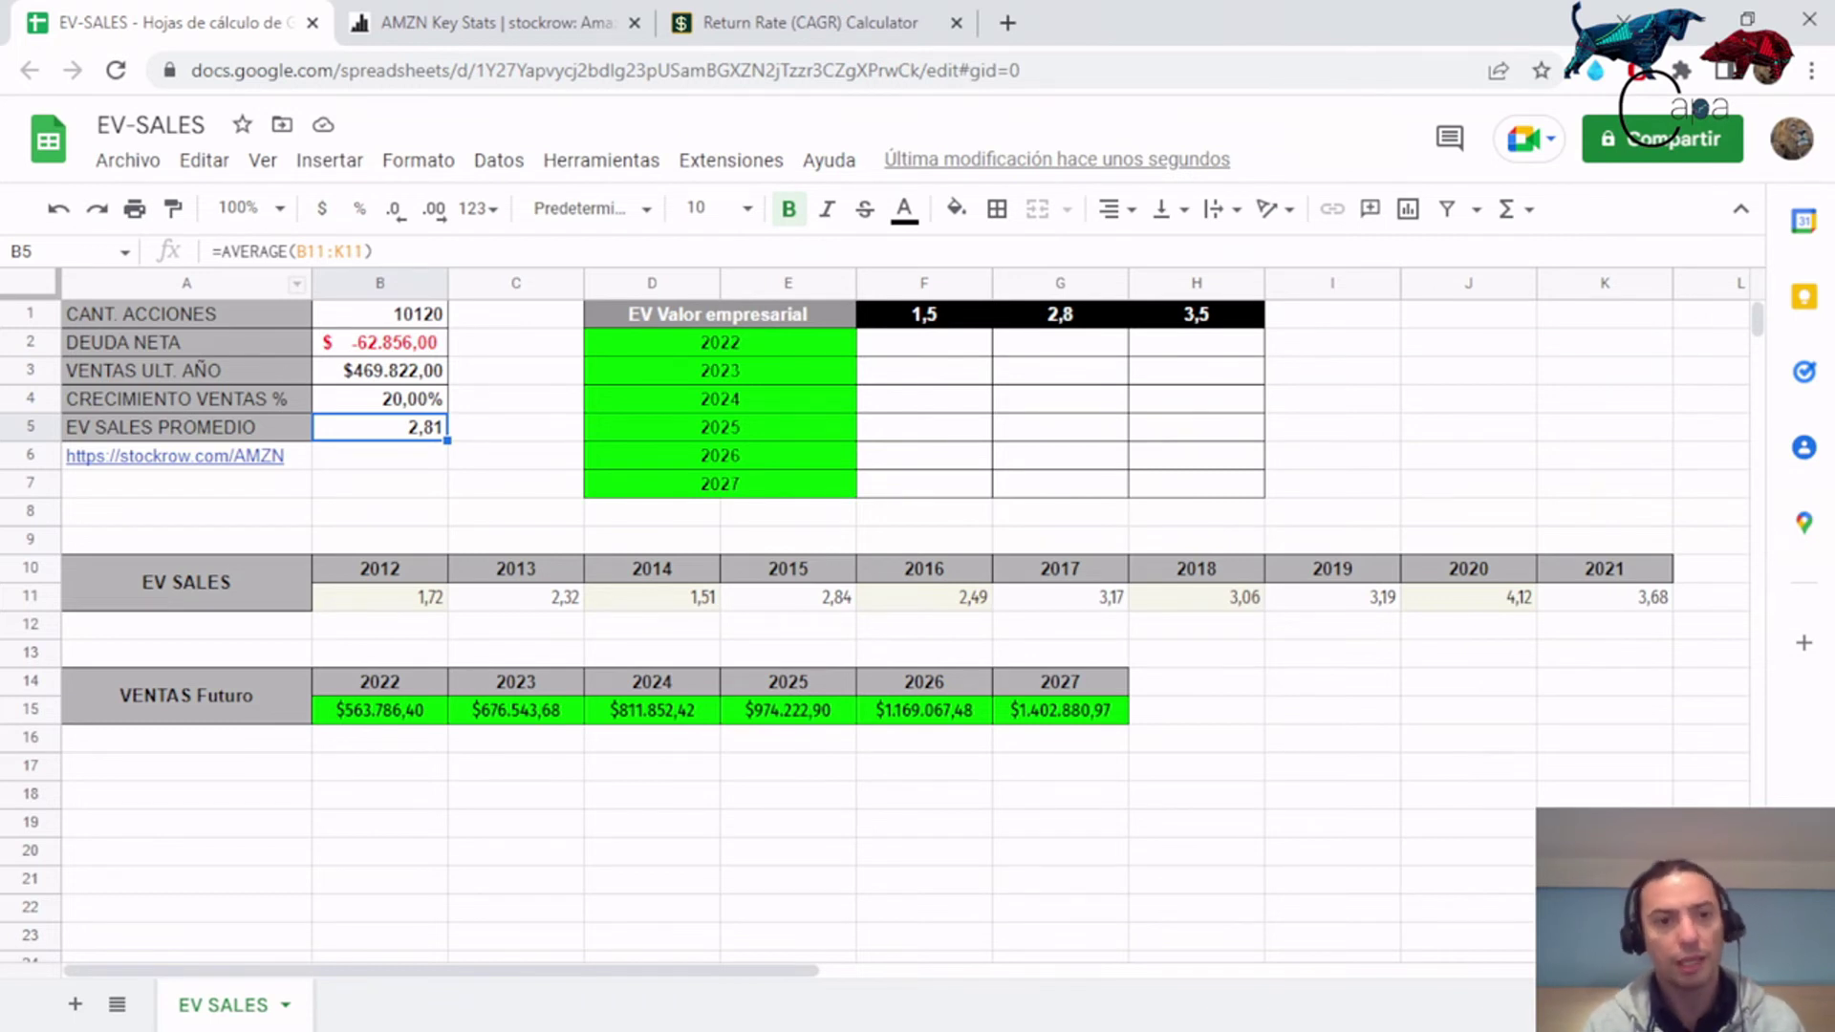
# Set the CRECIMIENTO VENTAS % in B4 back to 22%.
pyautogui.click(379, 399)
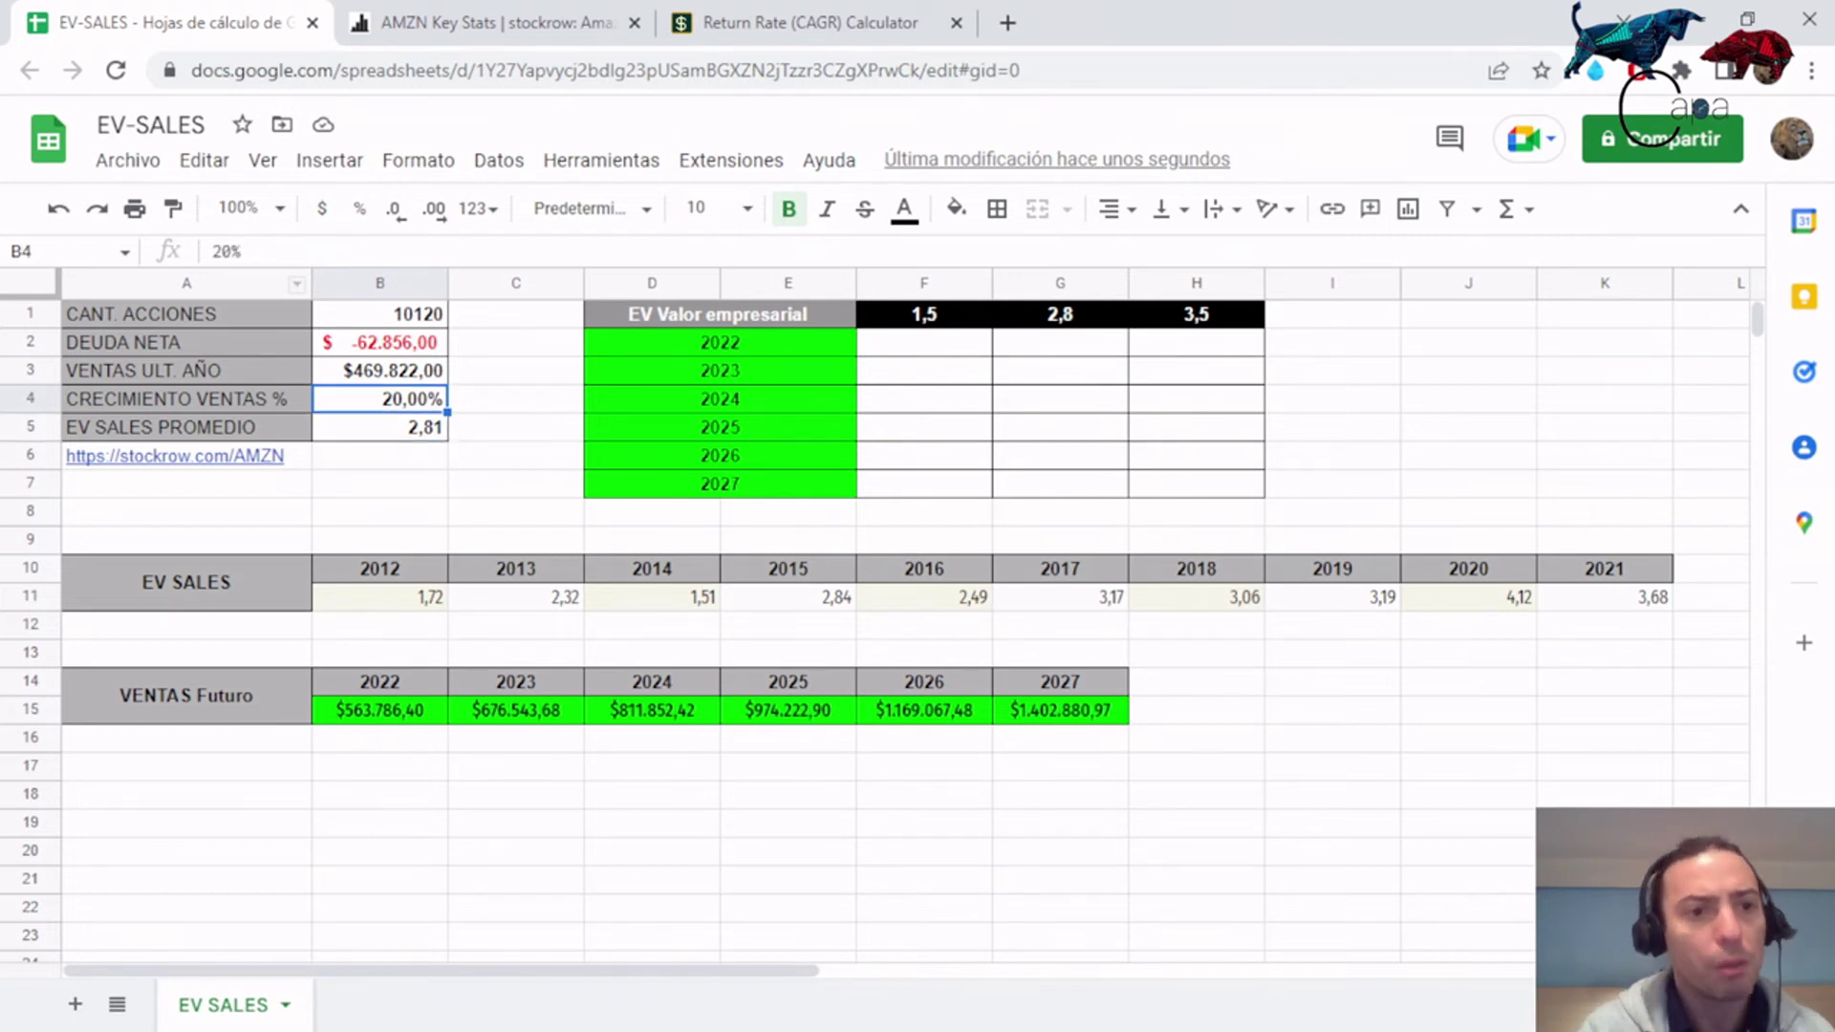
pyautogui.write('22')
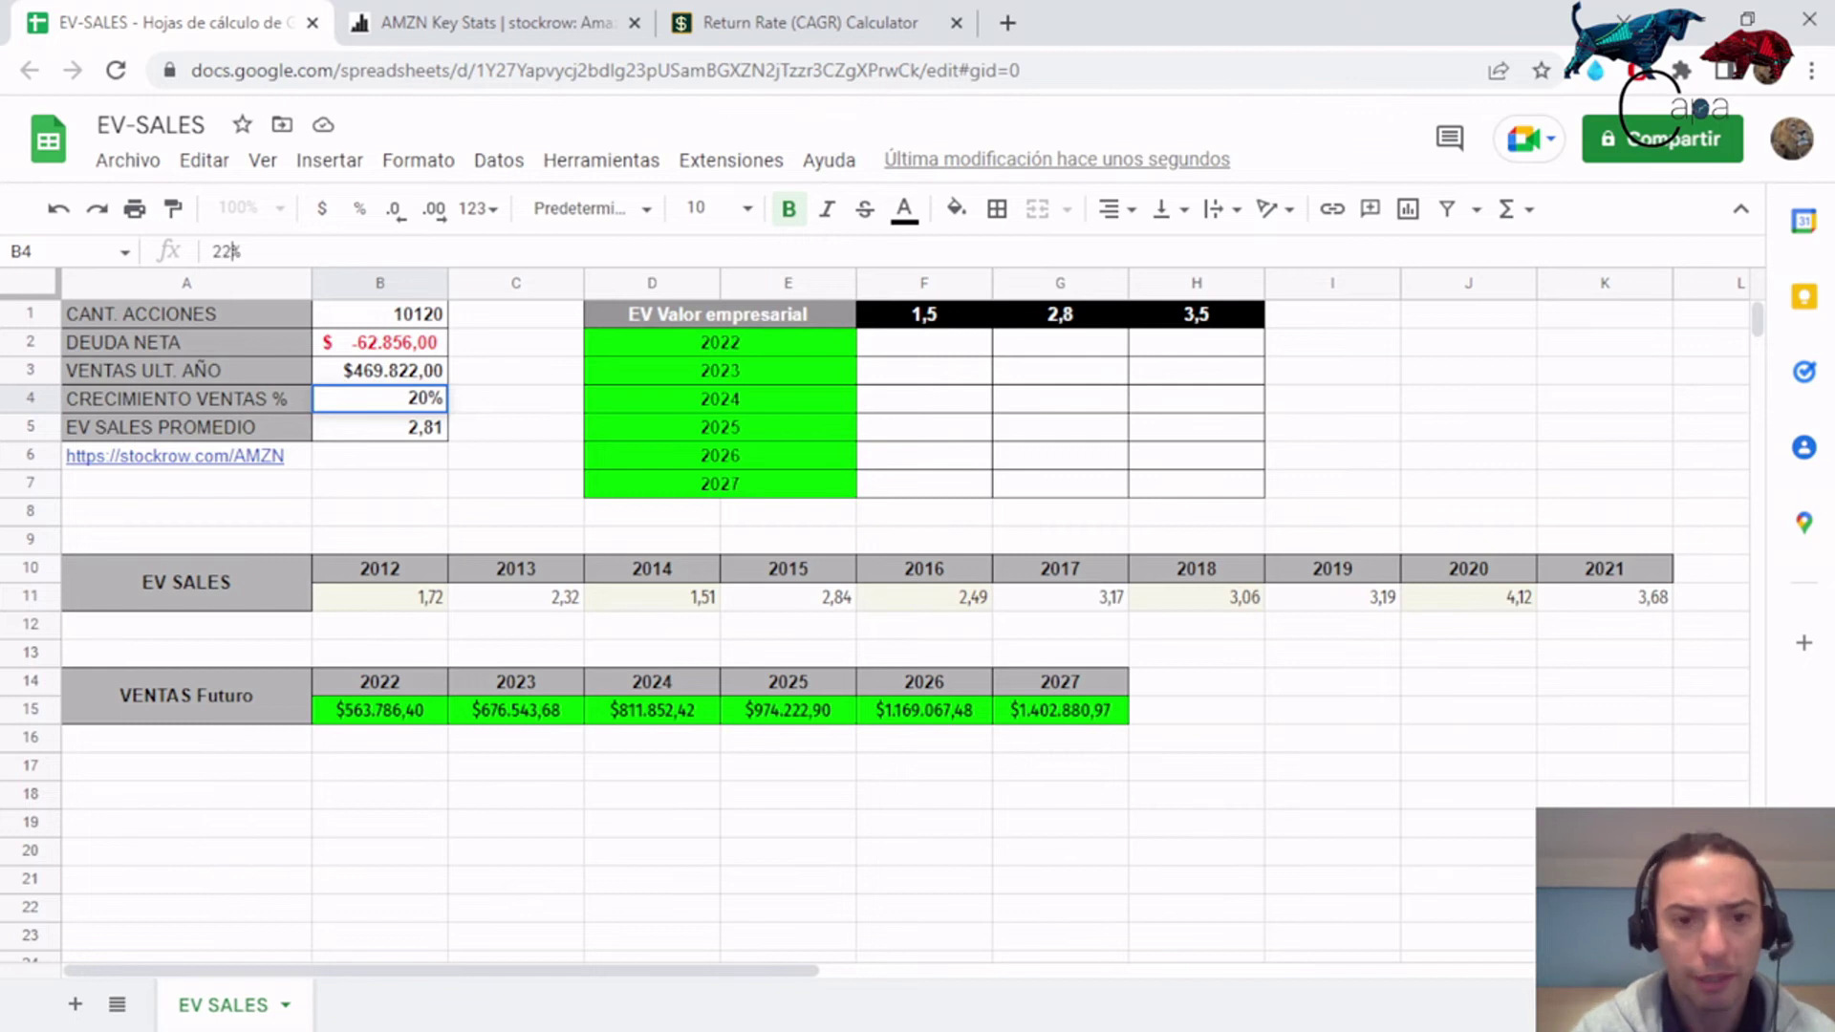
pyautogui.press('Return')
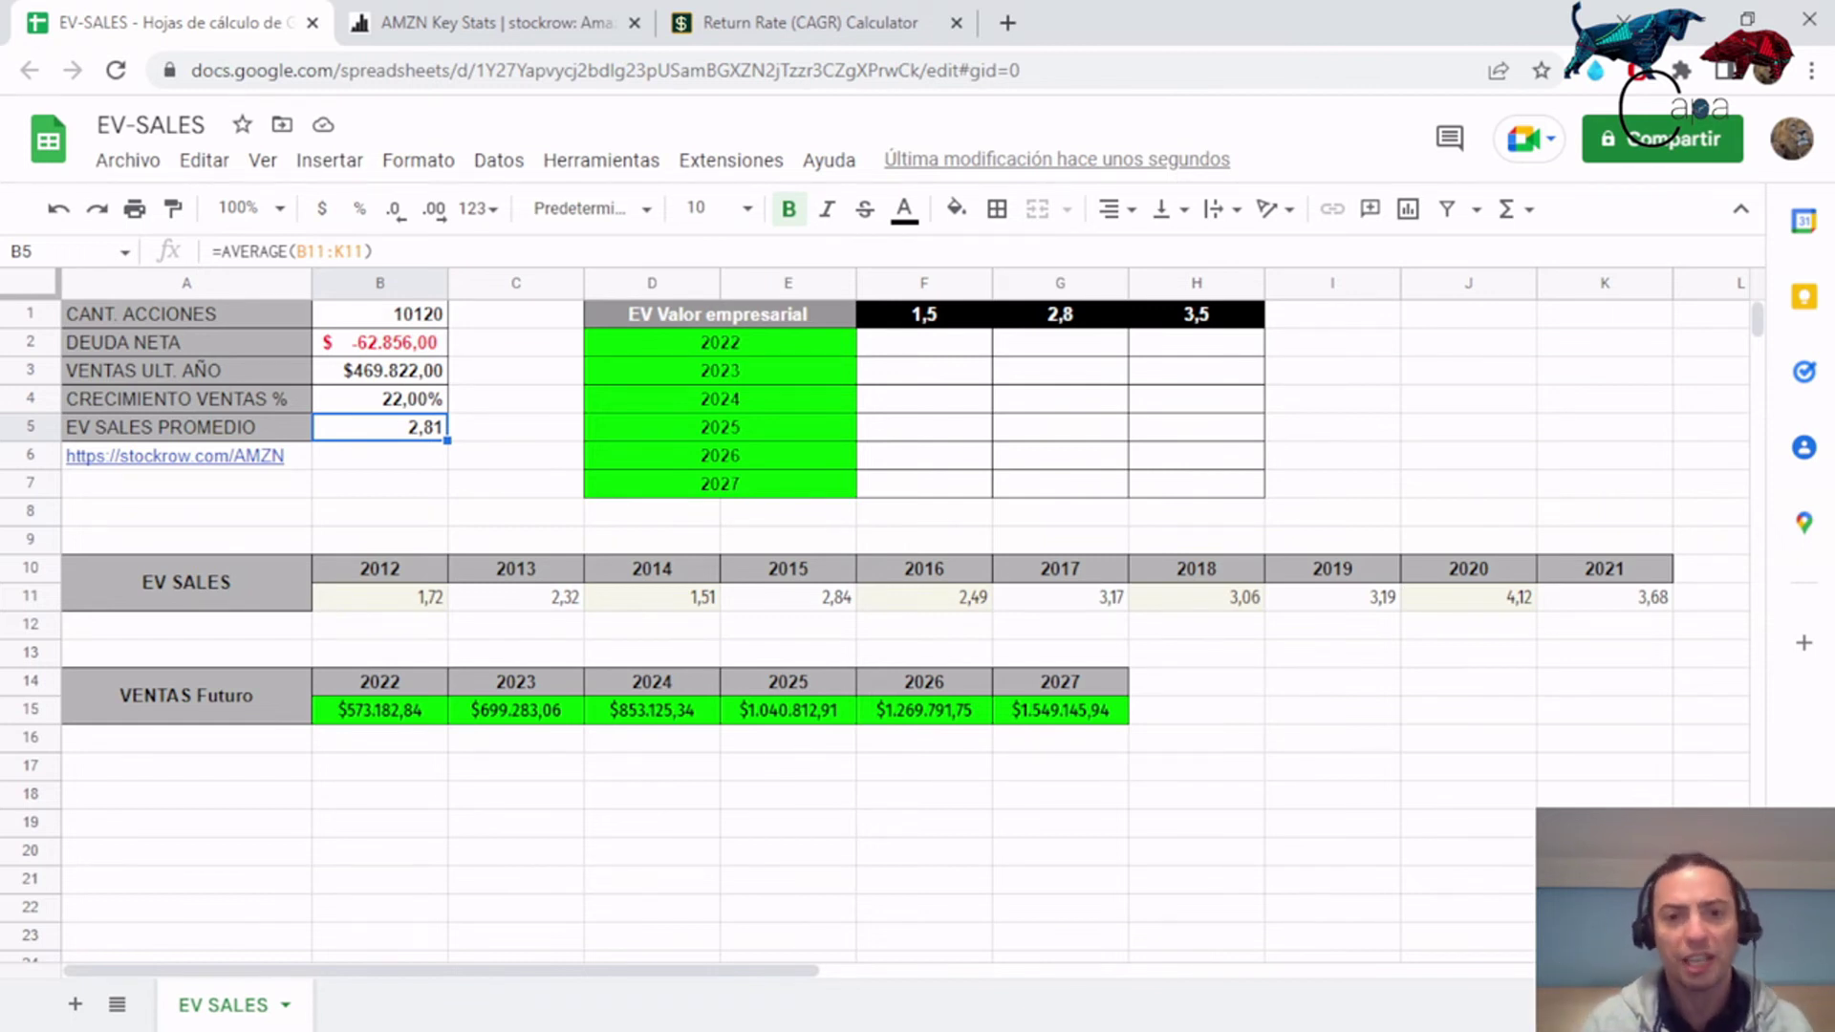
# Enter the 2022 formula =(F1*B15) in F2, multiplying the 1,5 multiple by the 2022 future sales.
pyautogui.click(923, 342)
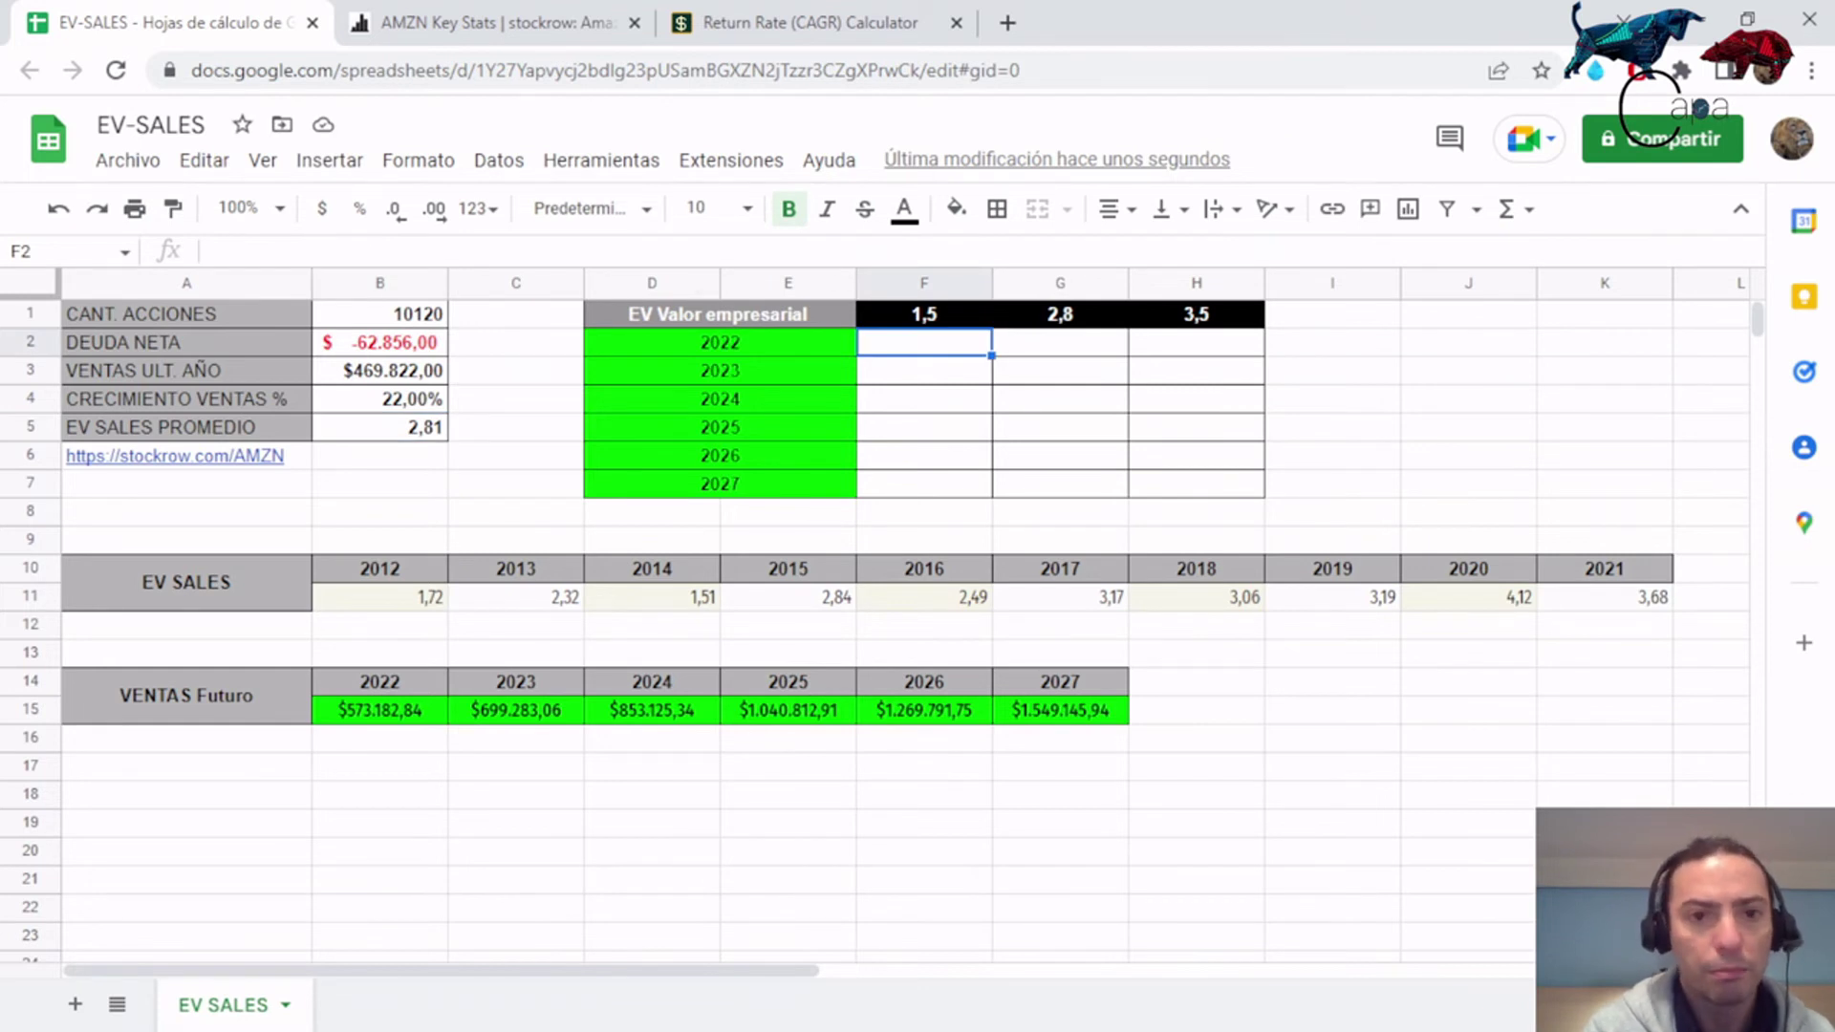
pyautogui.click(214, 250)
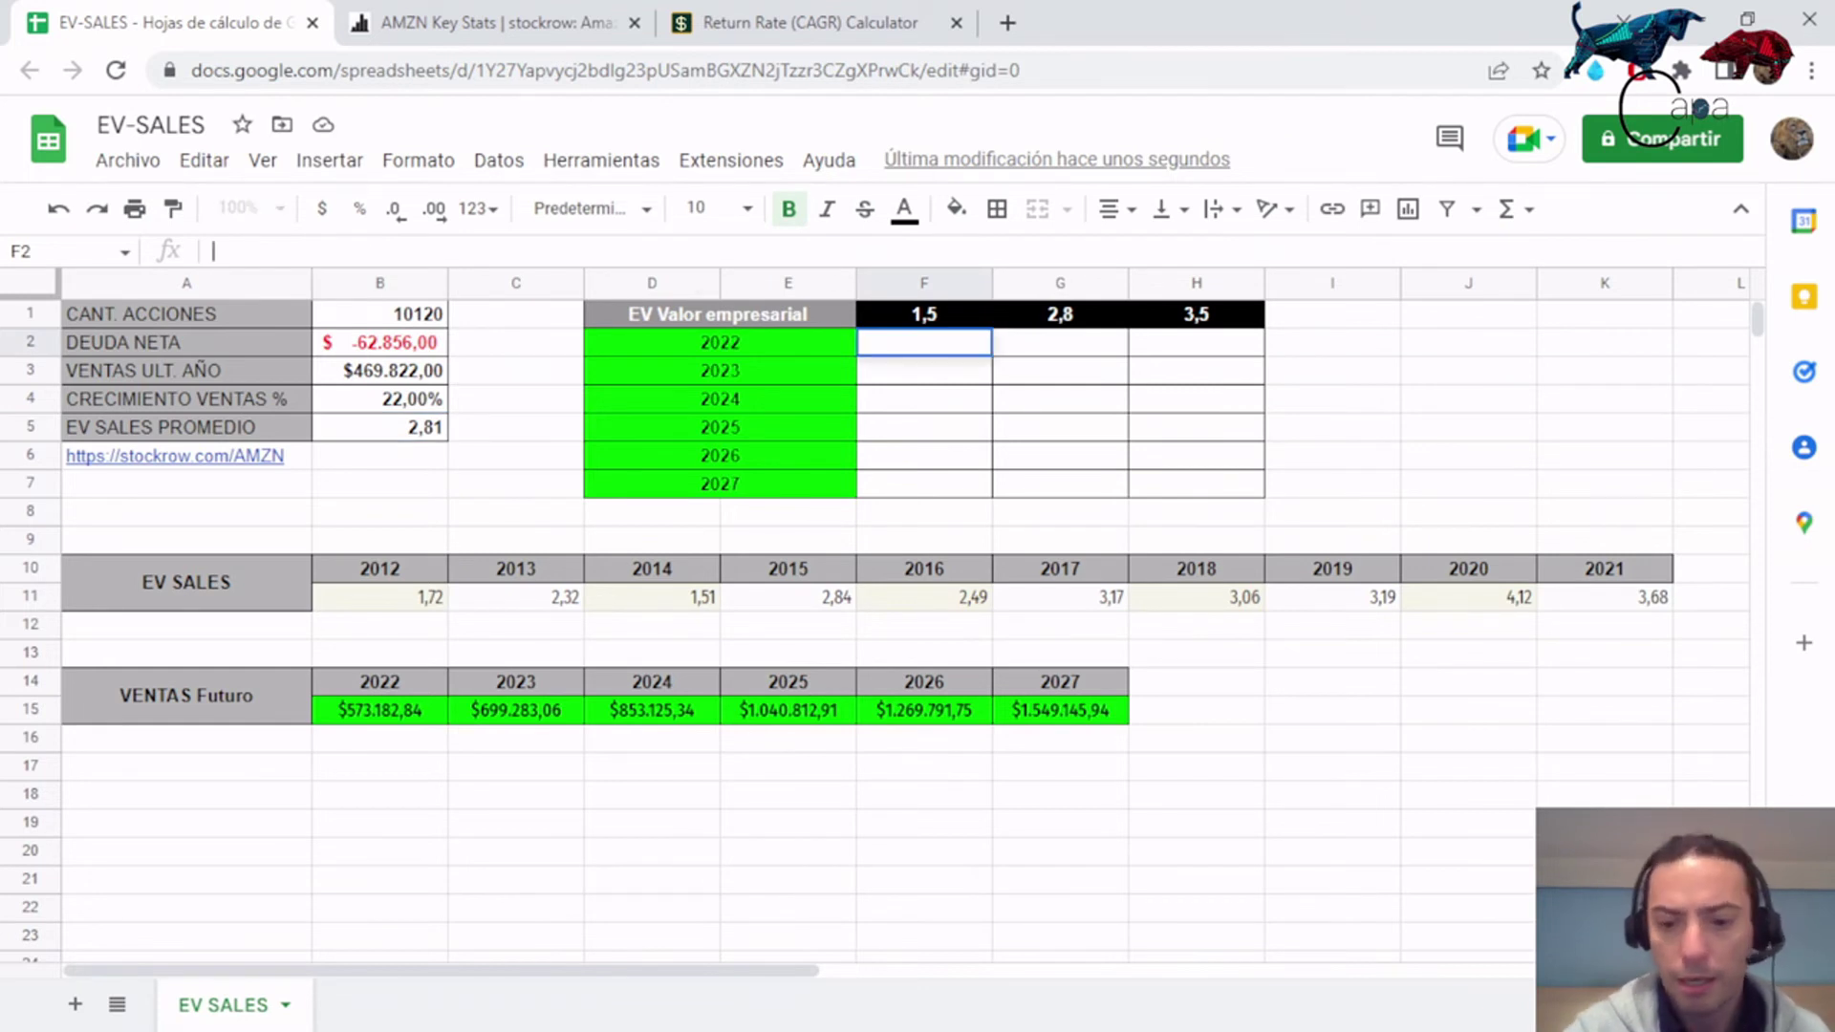
pyautogui.write('(')
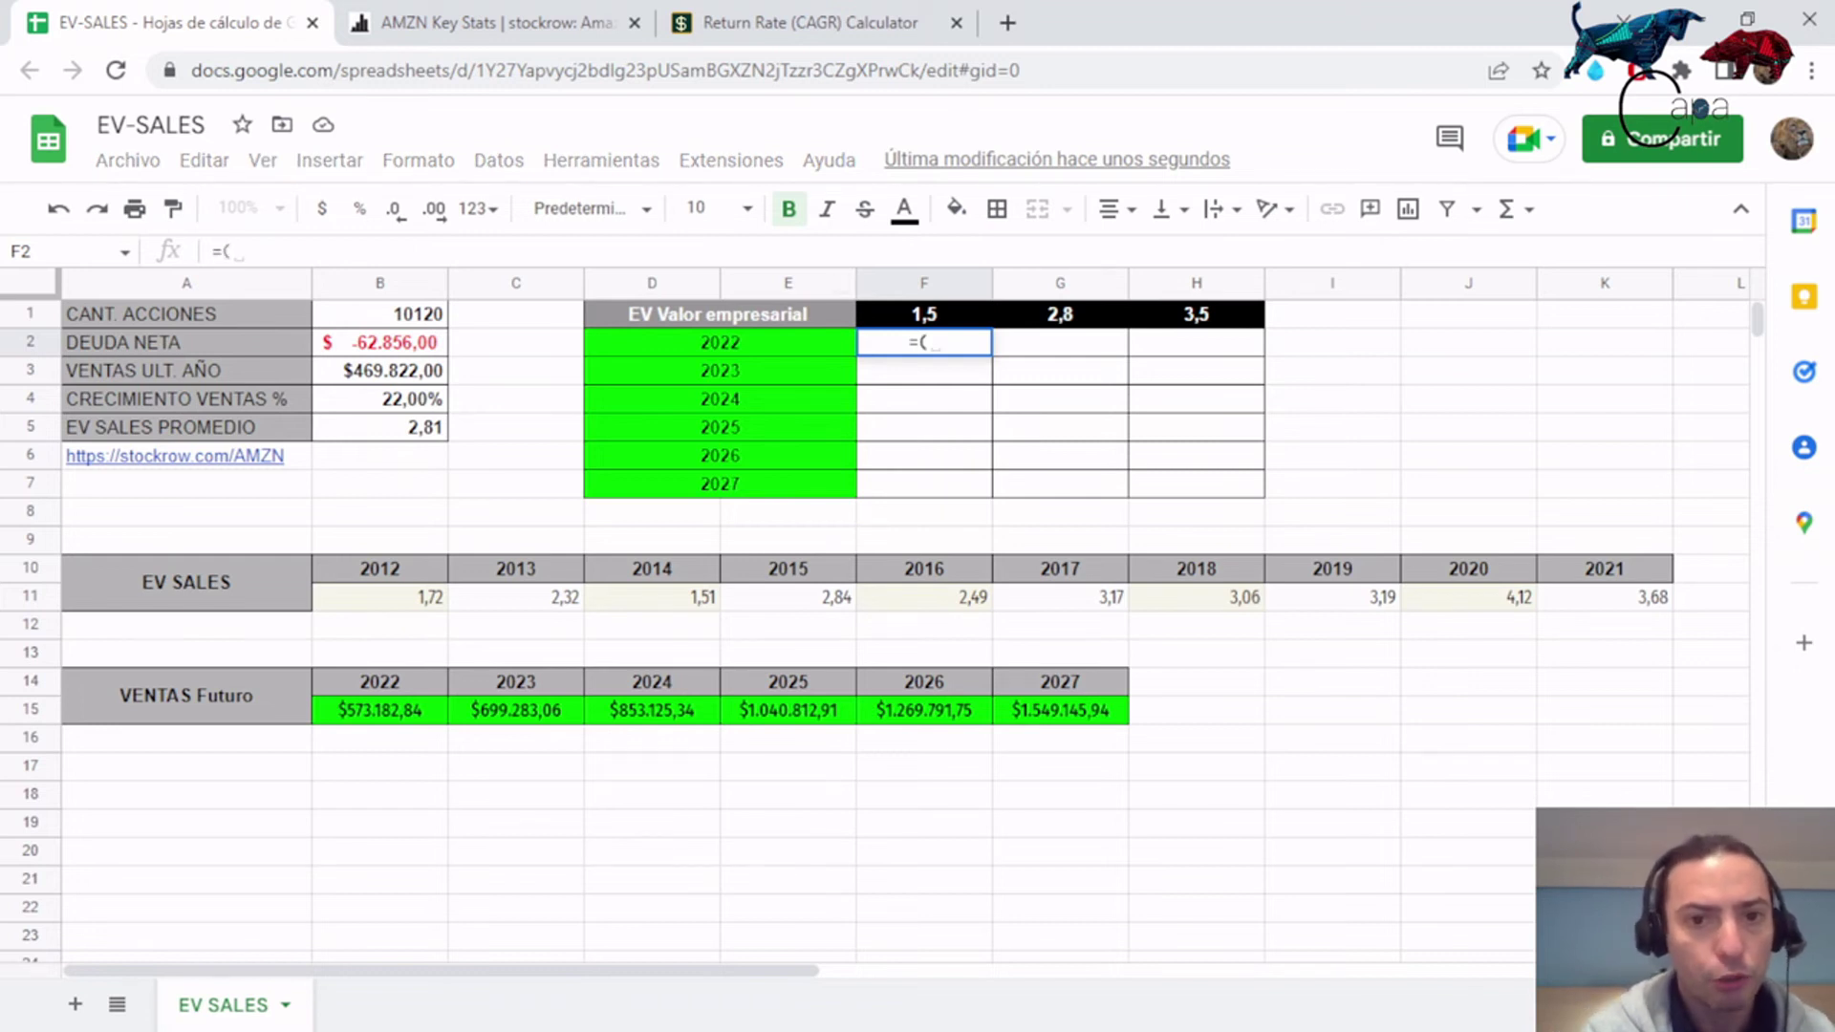
pyautogui.press('Up')
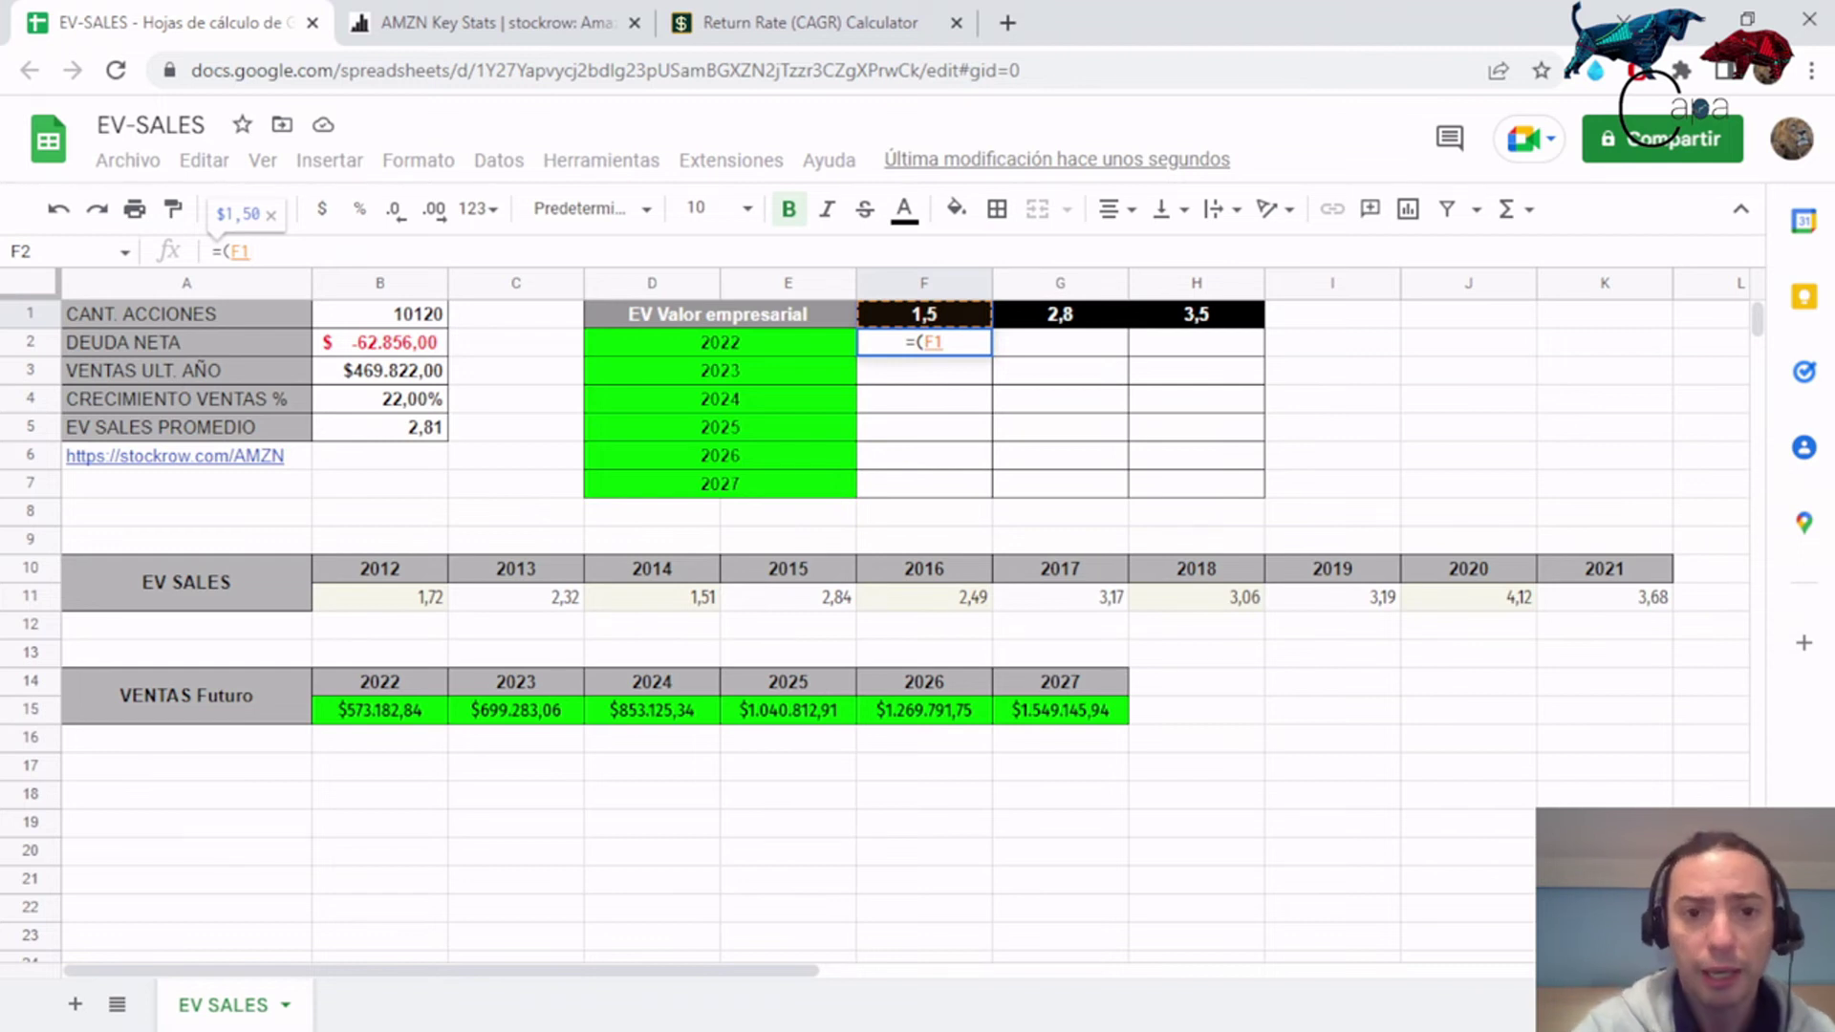
pyautogui.write('*')
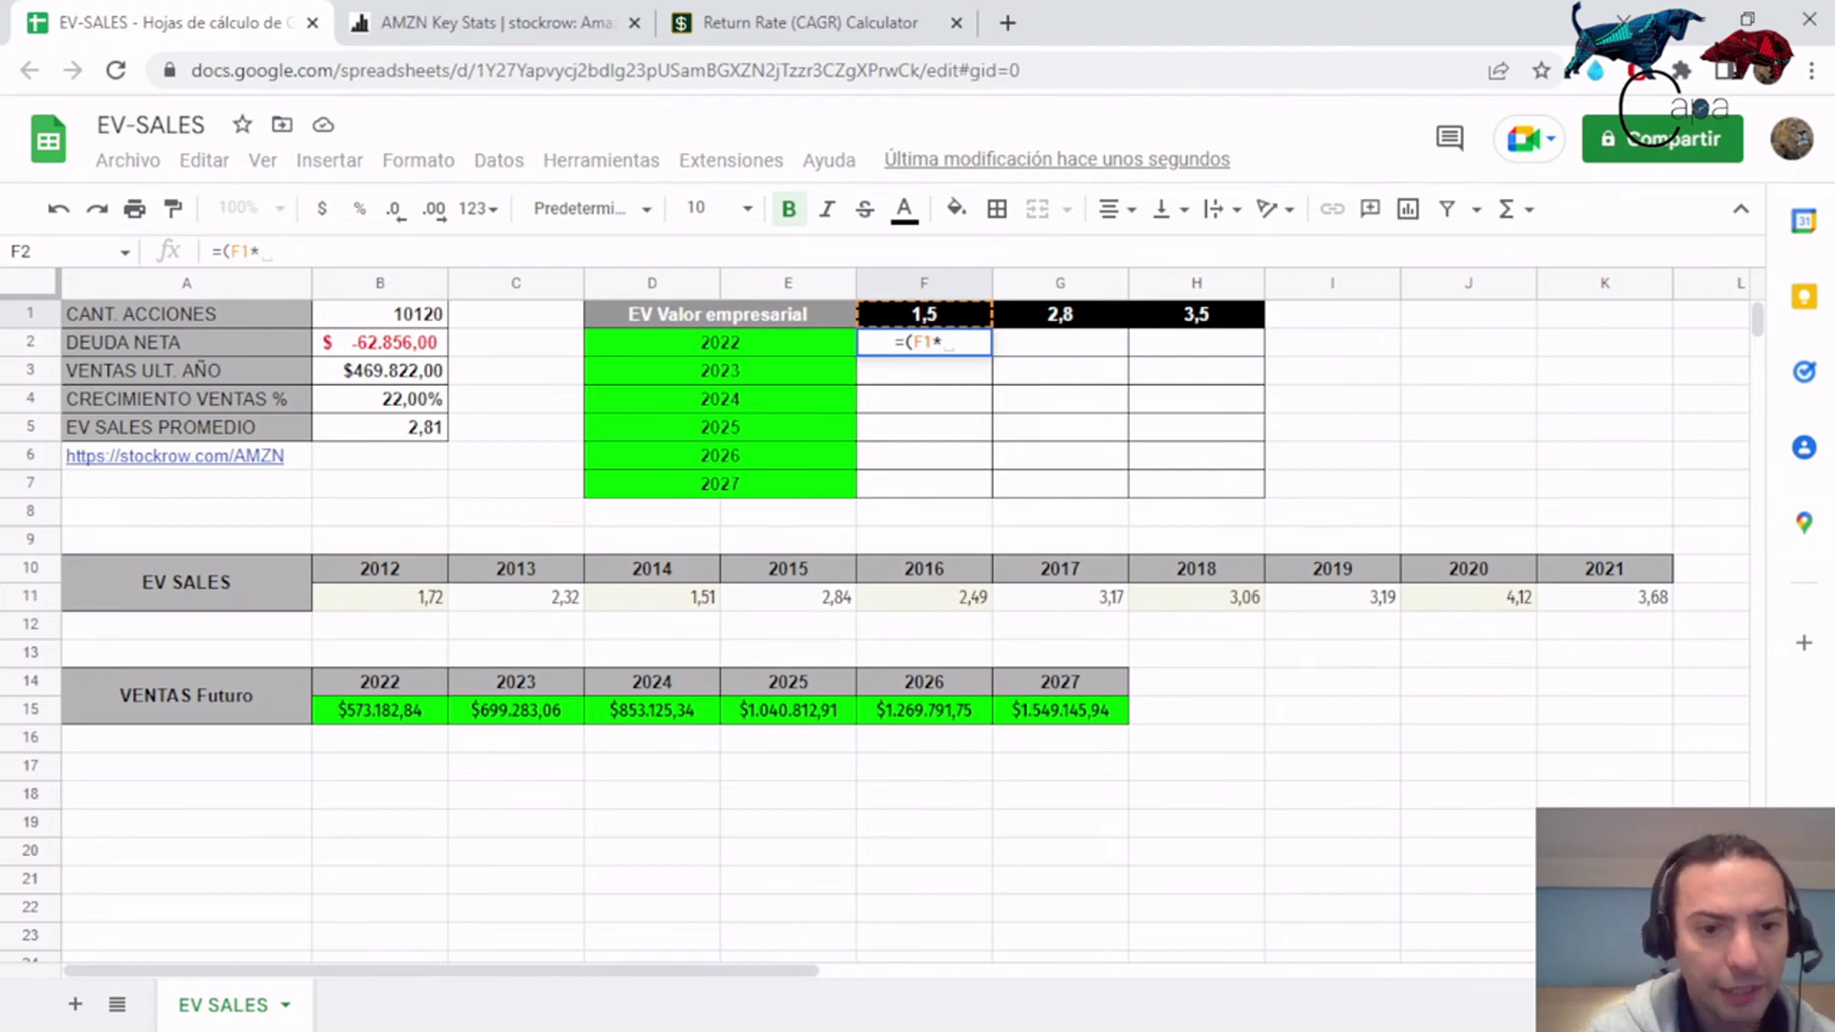
pyautogui.click(379, 709)
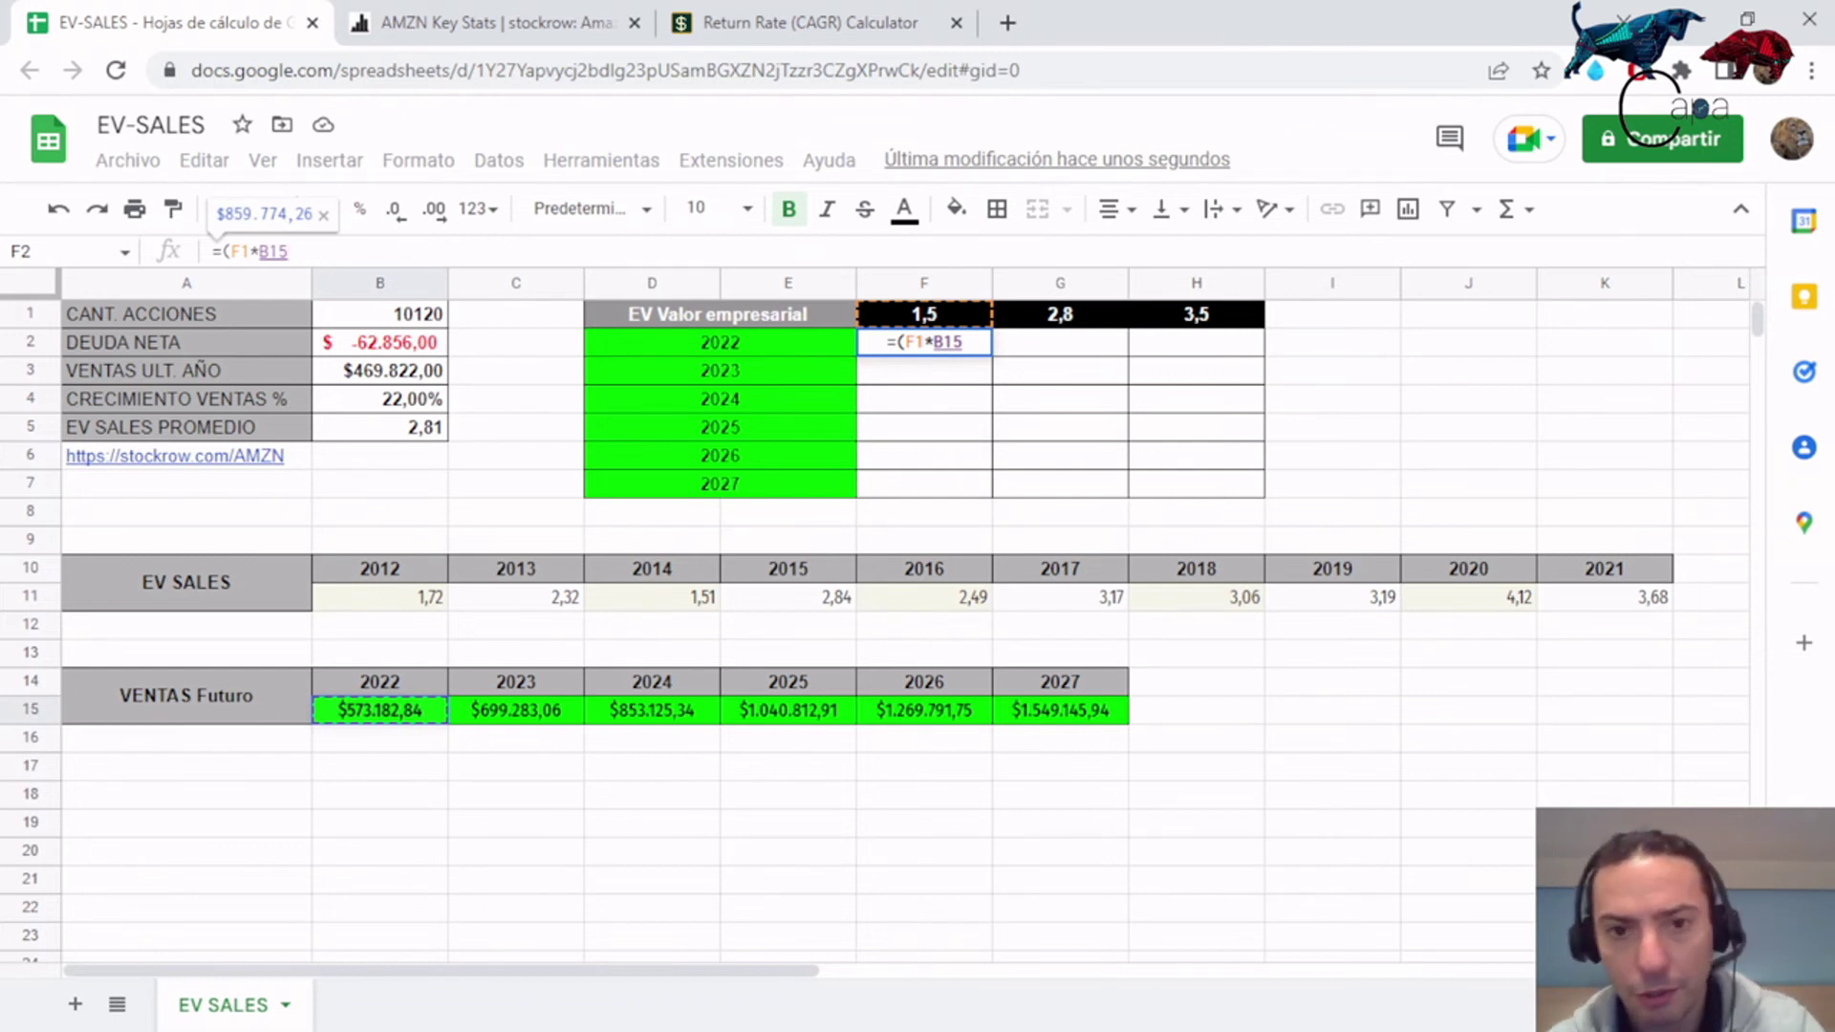
pyautogui.press('Return')
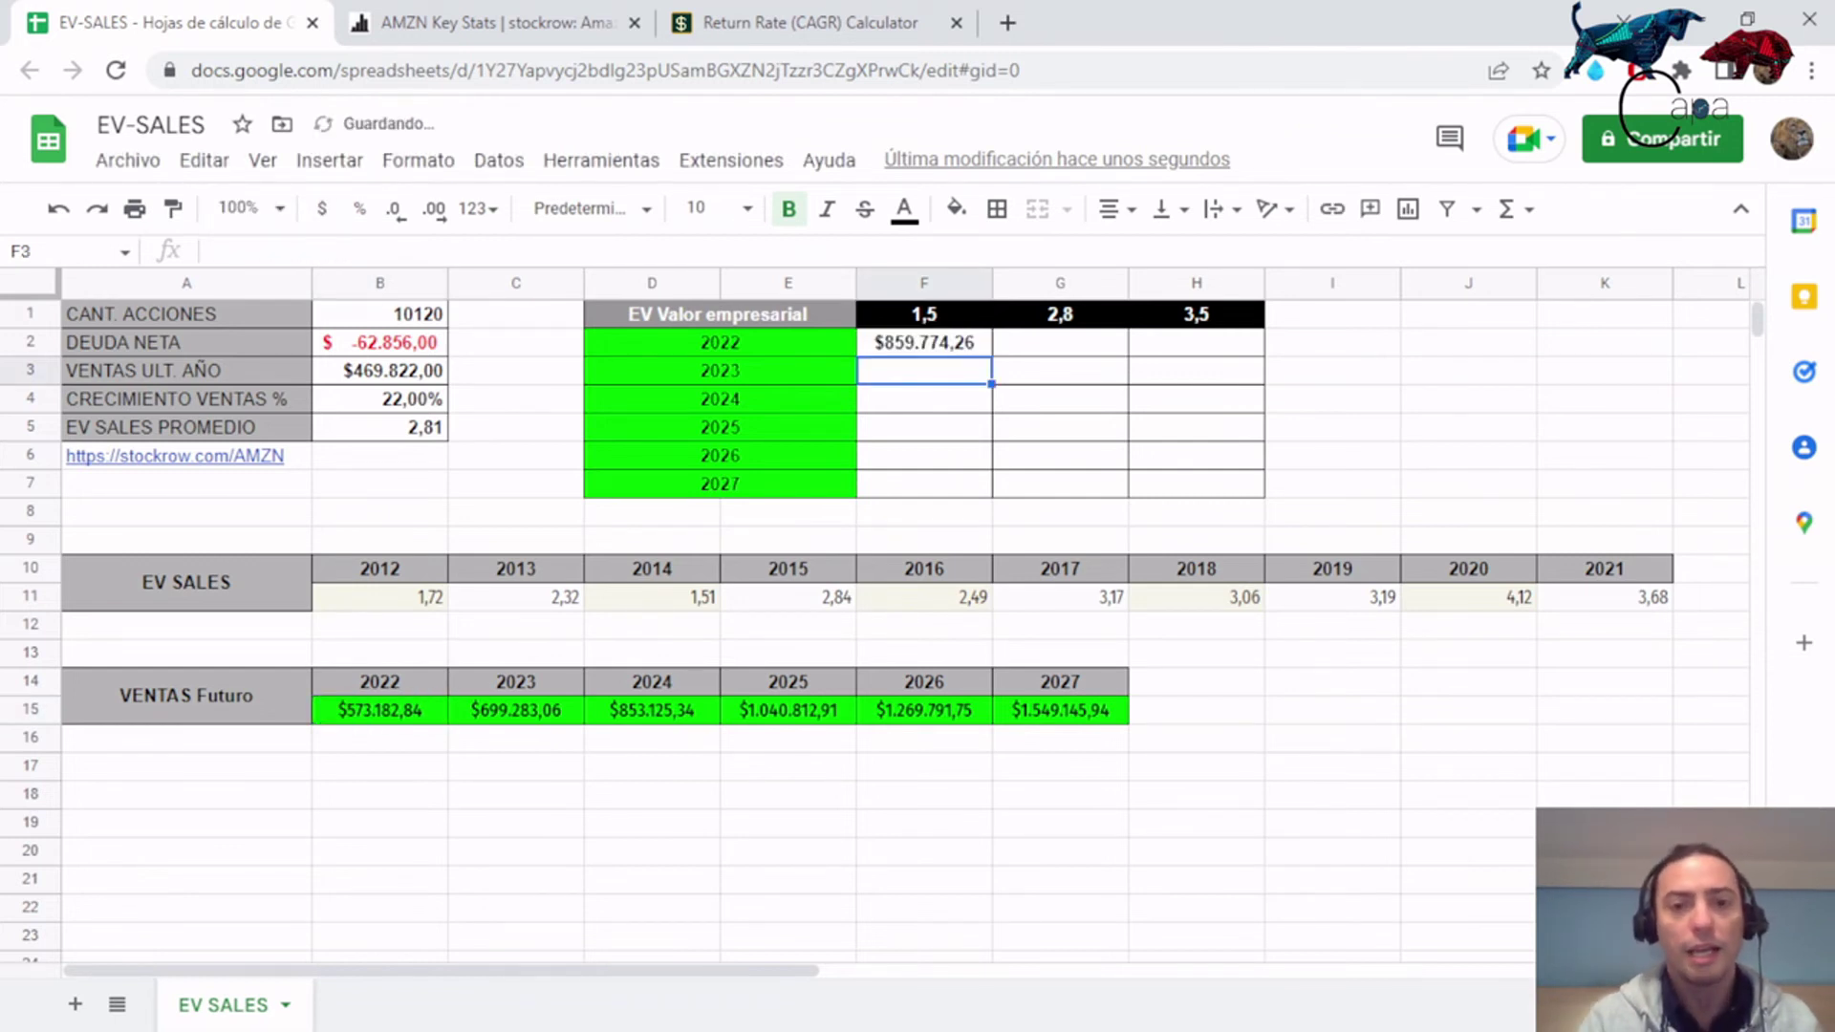
# Extend the 2022 formula in F2 to divide by the share count, so it reads =(F1*B15)/B1.
pyautogui.click(923, 342)
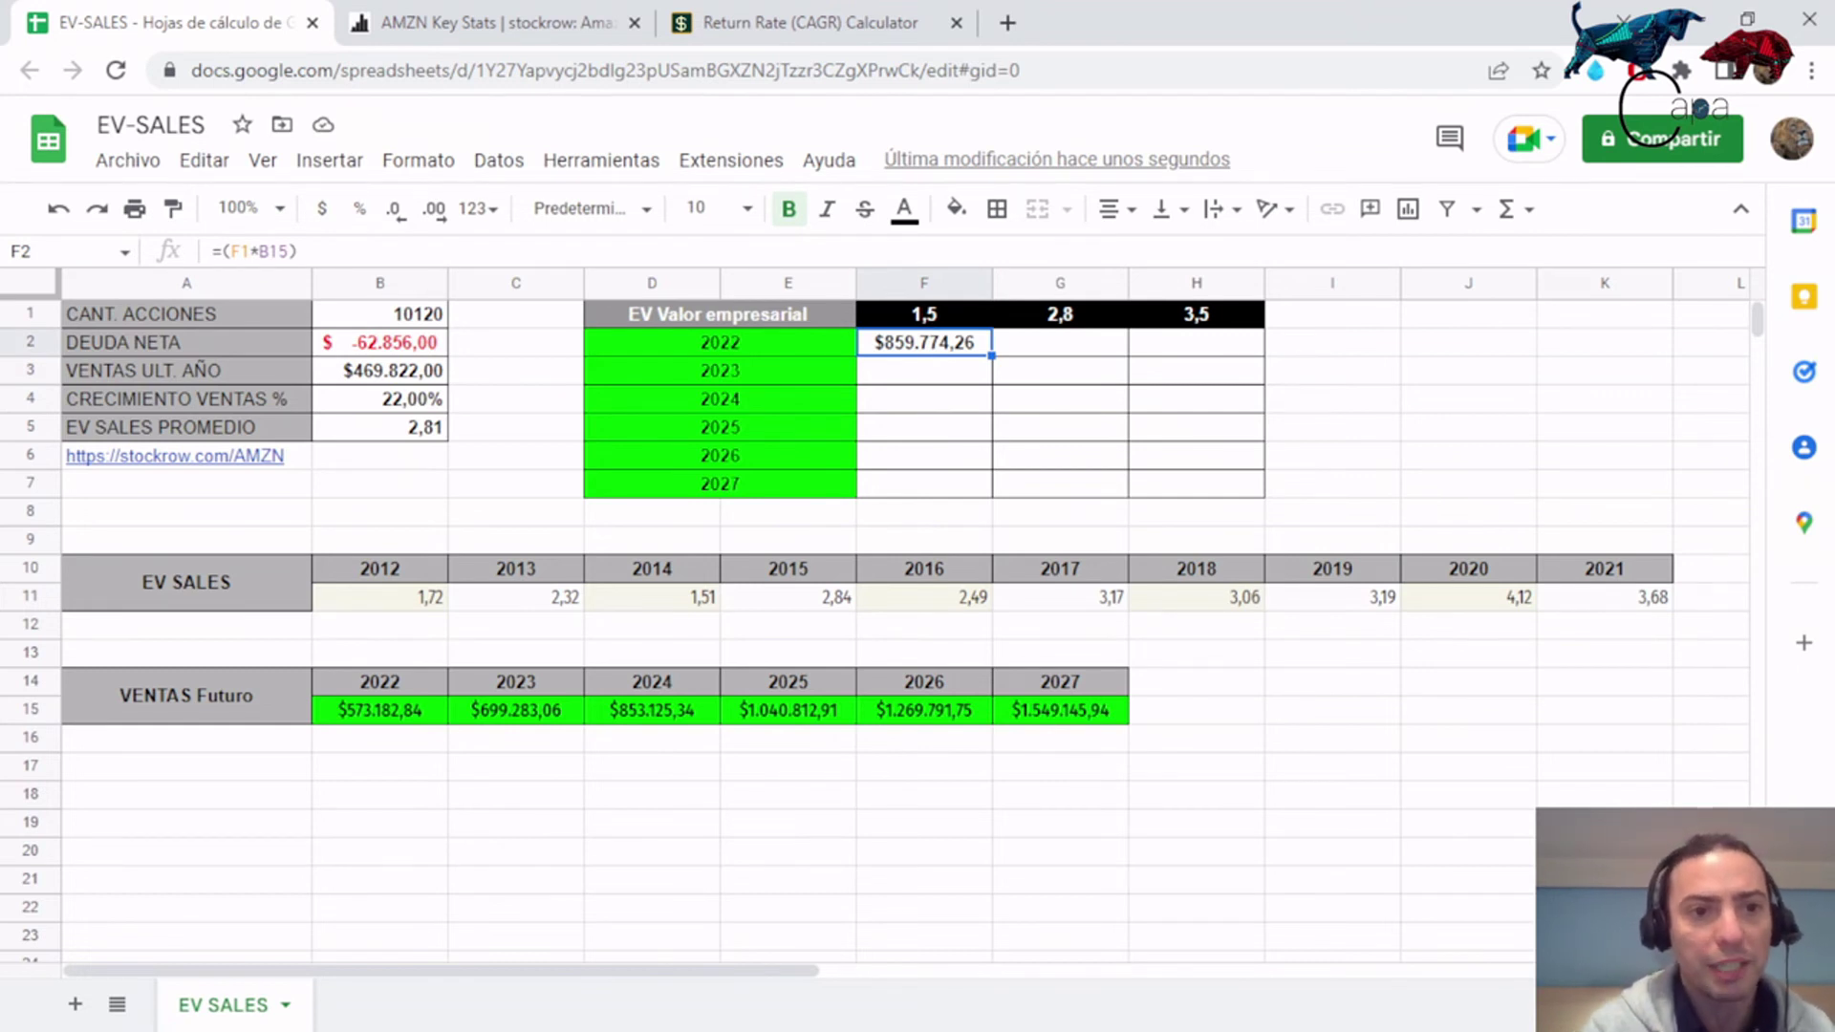
pyautogui.press('Return')
pyautogui.write('/')
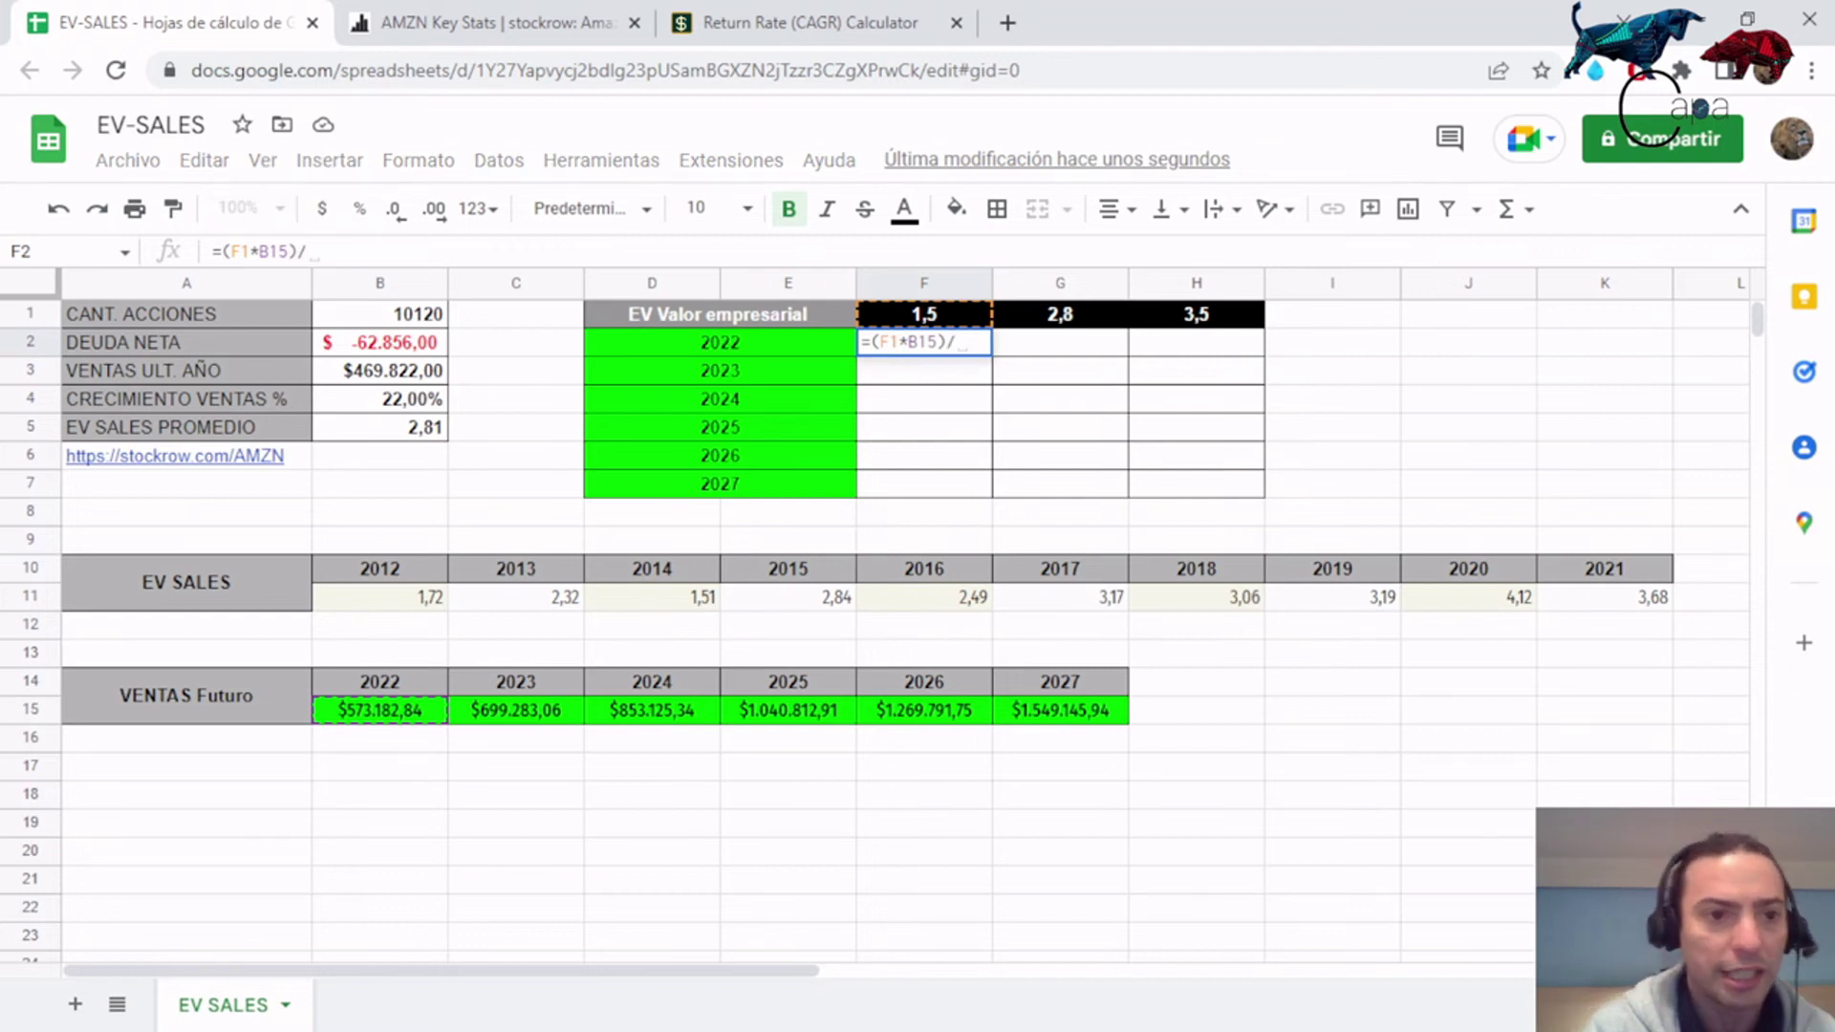
pyautogui.click(379, 314)
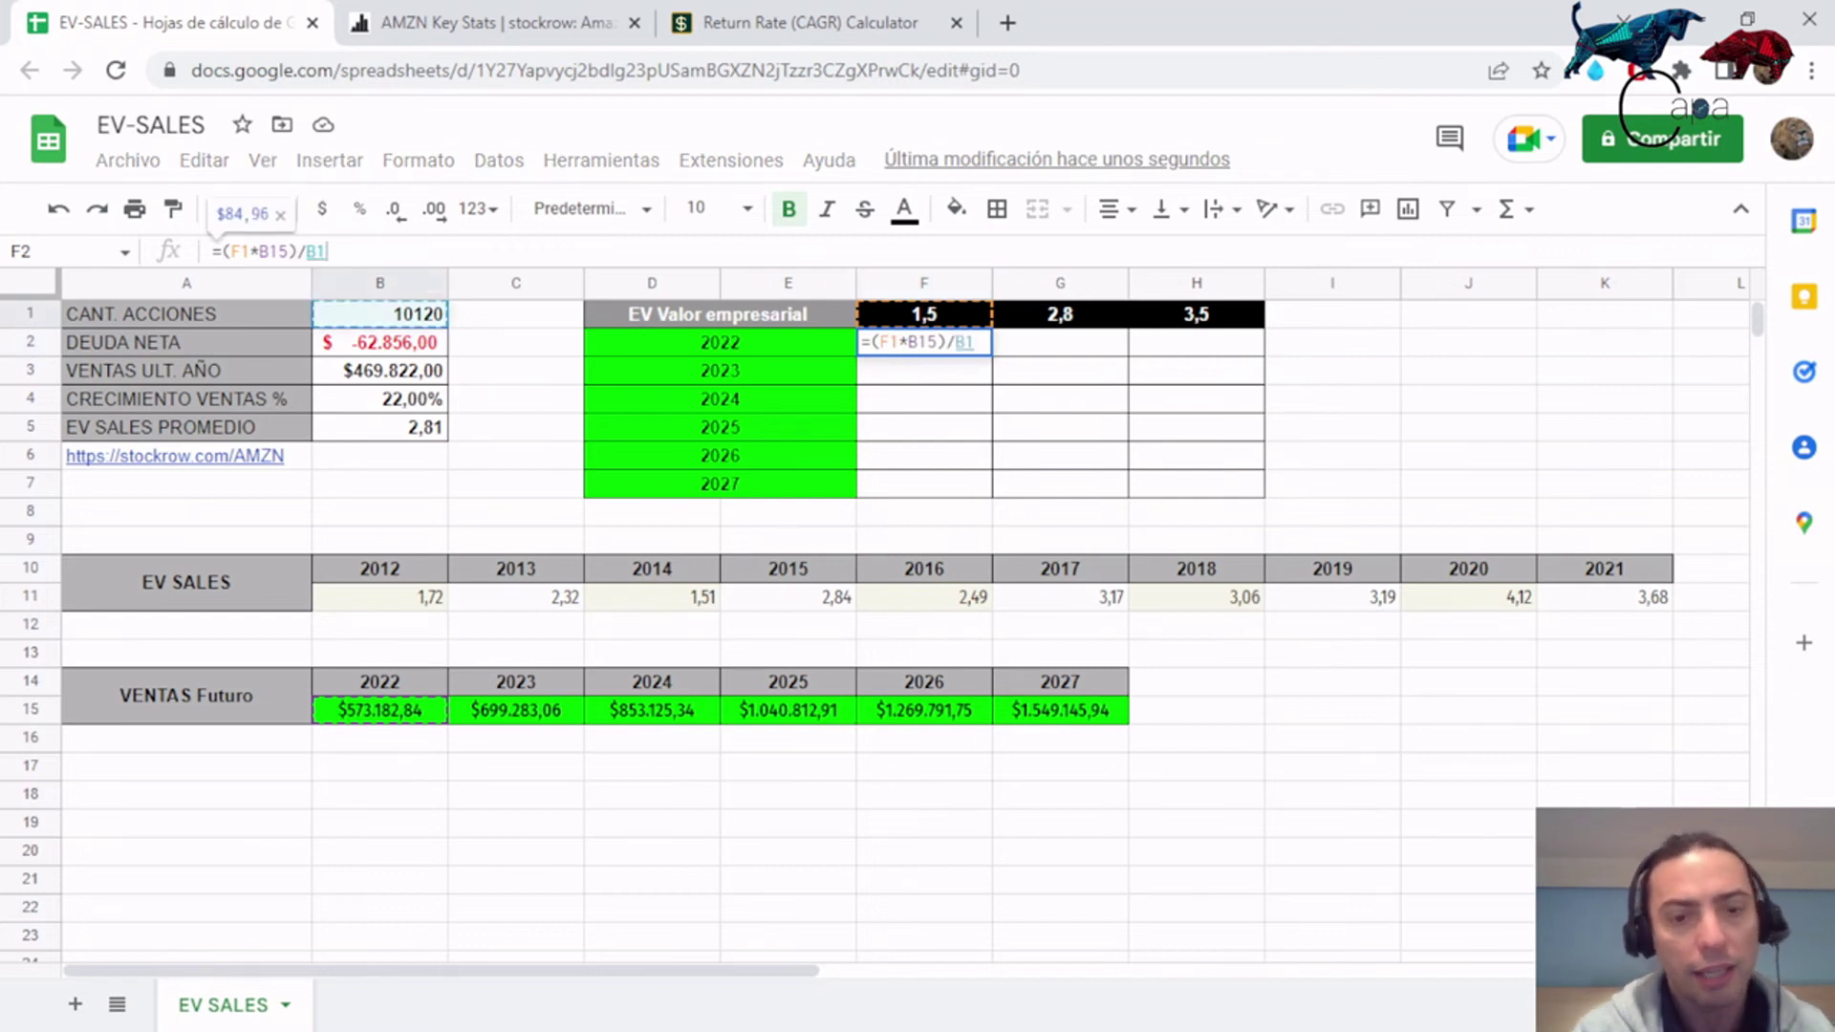
pyautogui.press('Return')
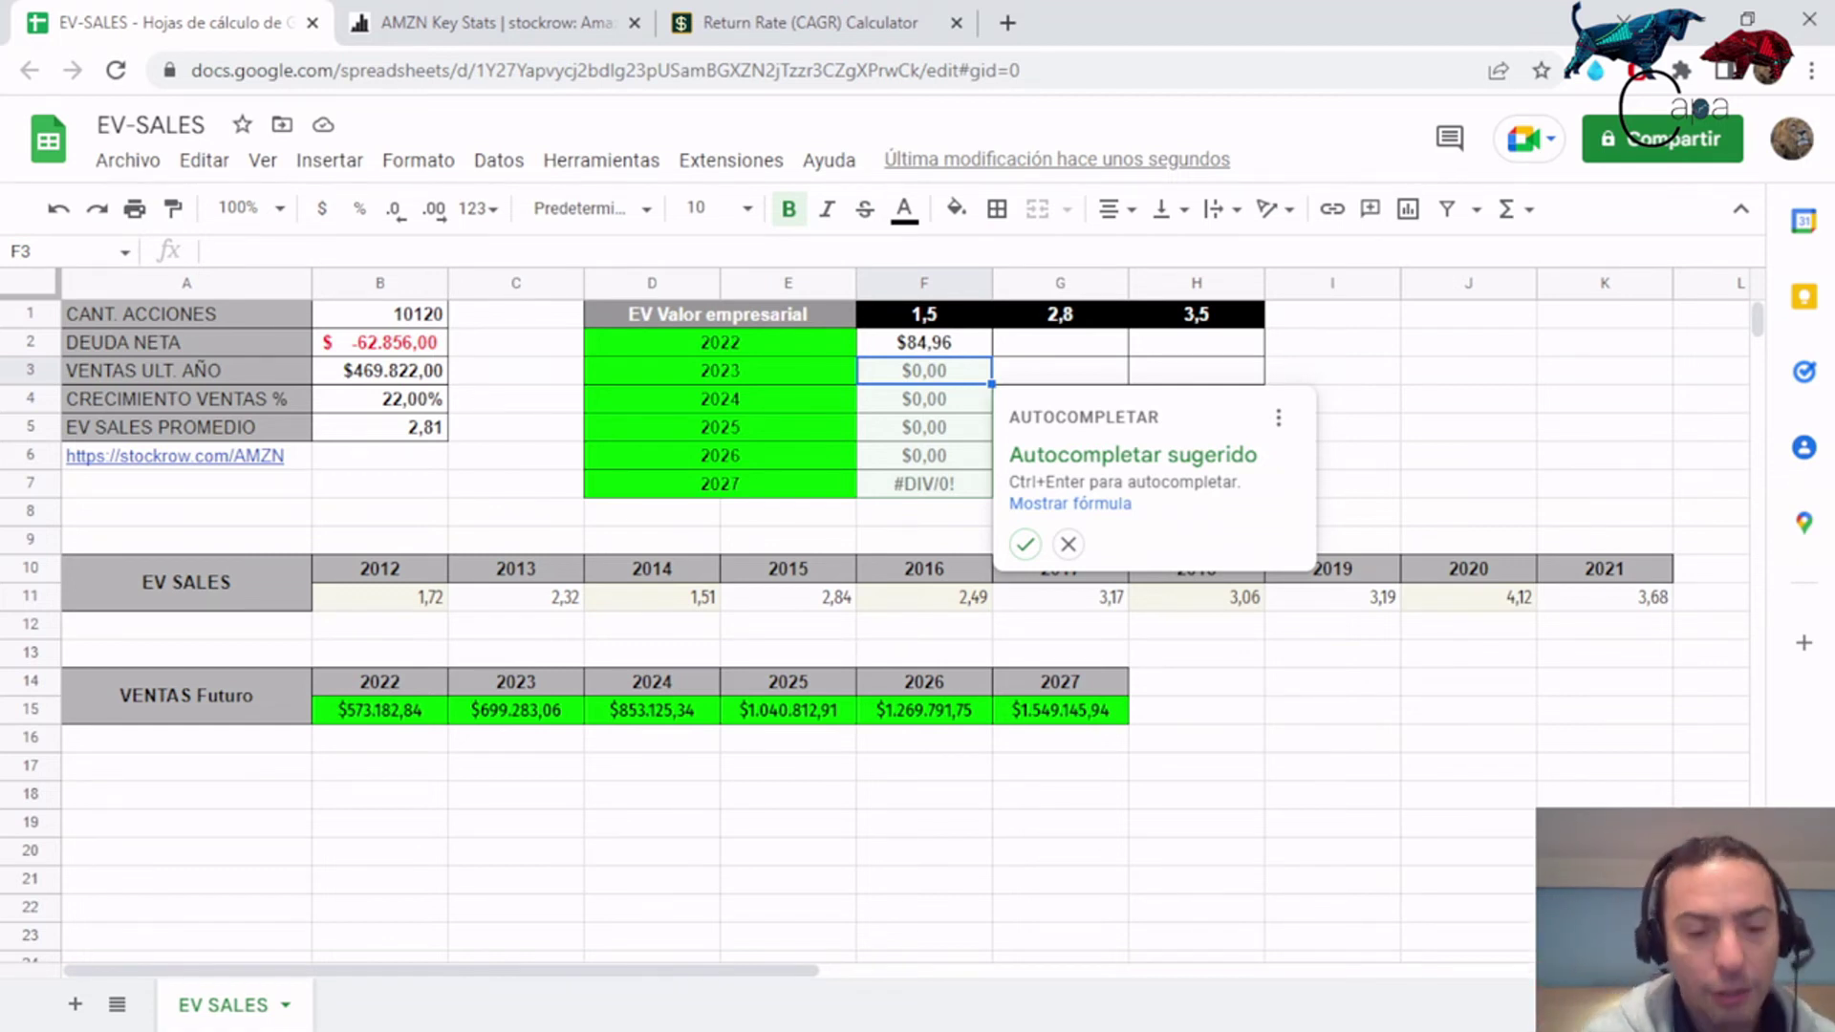
# Enter the 2022 per-share formula =(G1*B15)/B1 in G2 for the 2,8 multiple.
pyautogui.click(1059, 342)
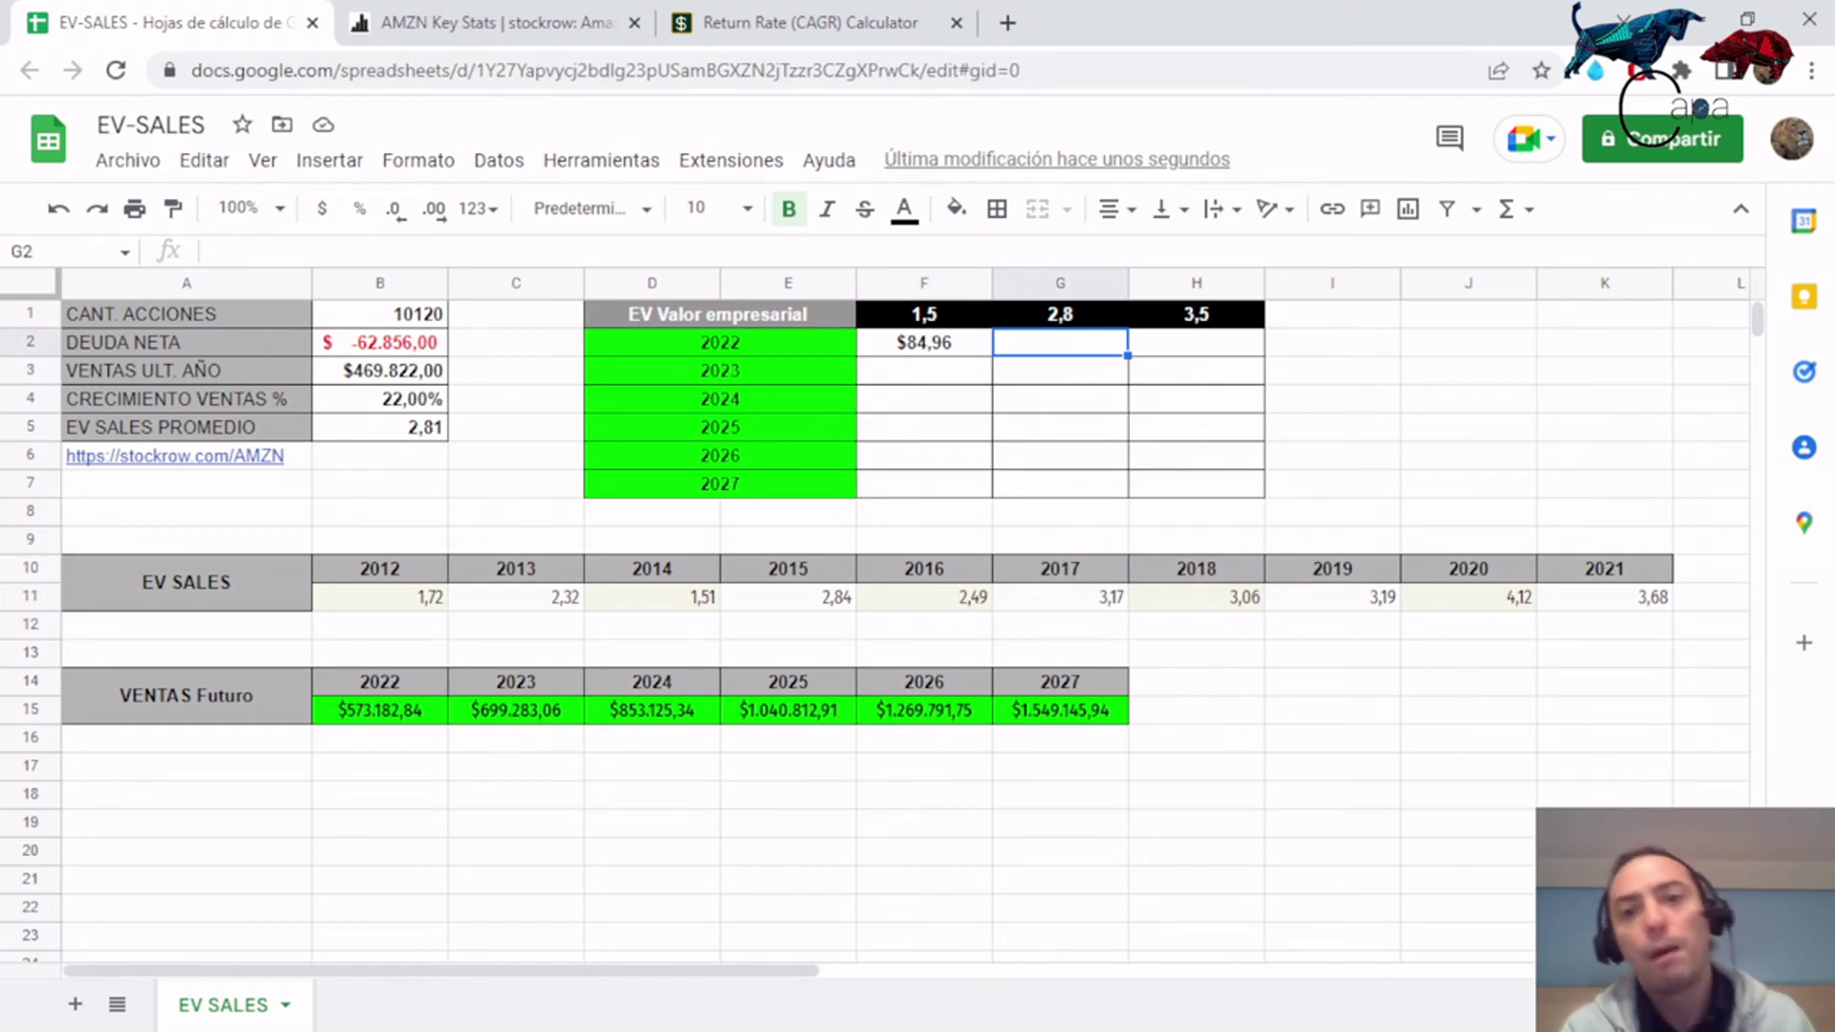
pyautogui.write('=(')
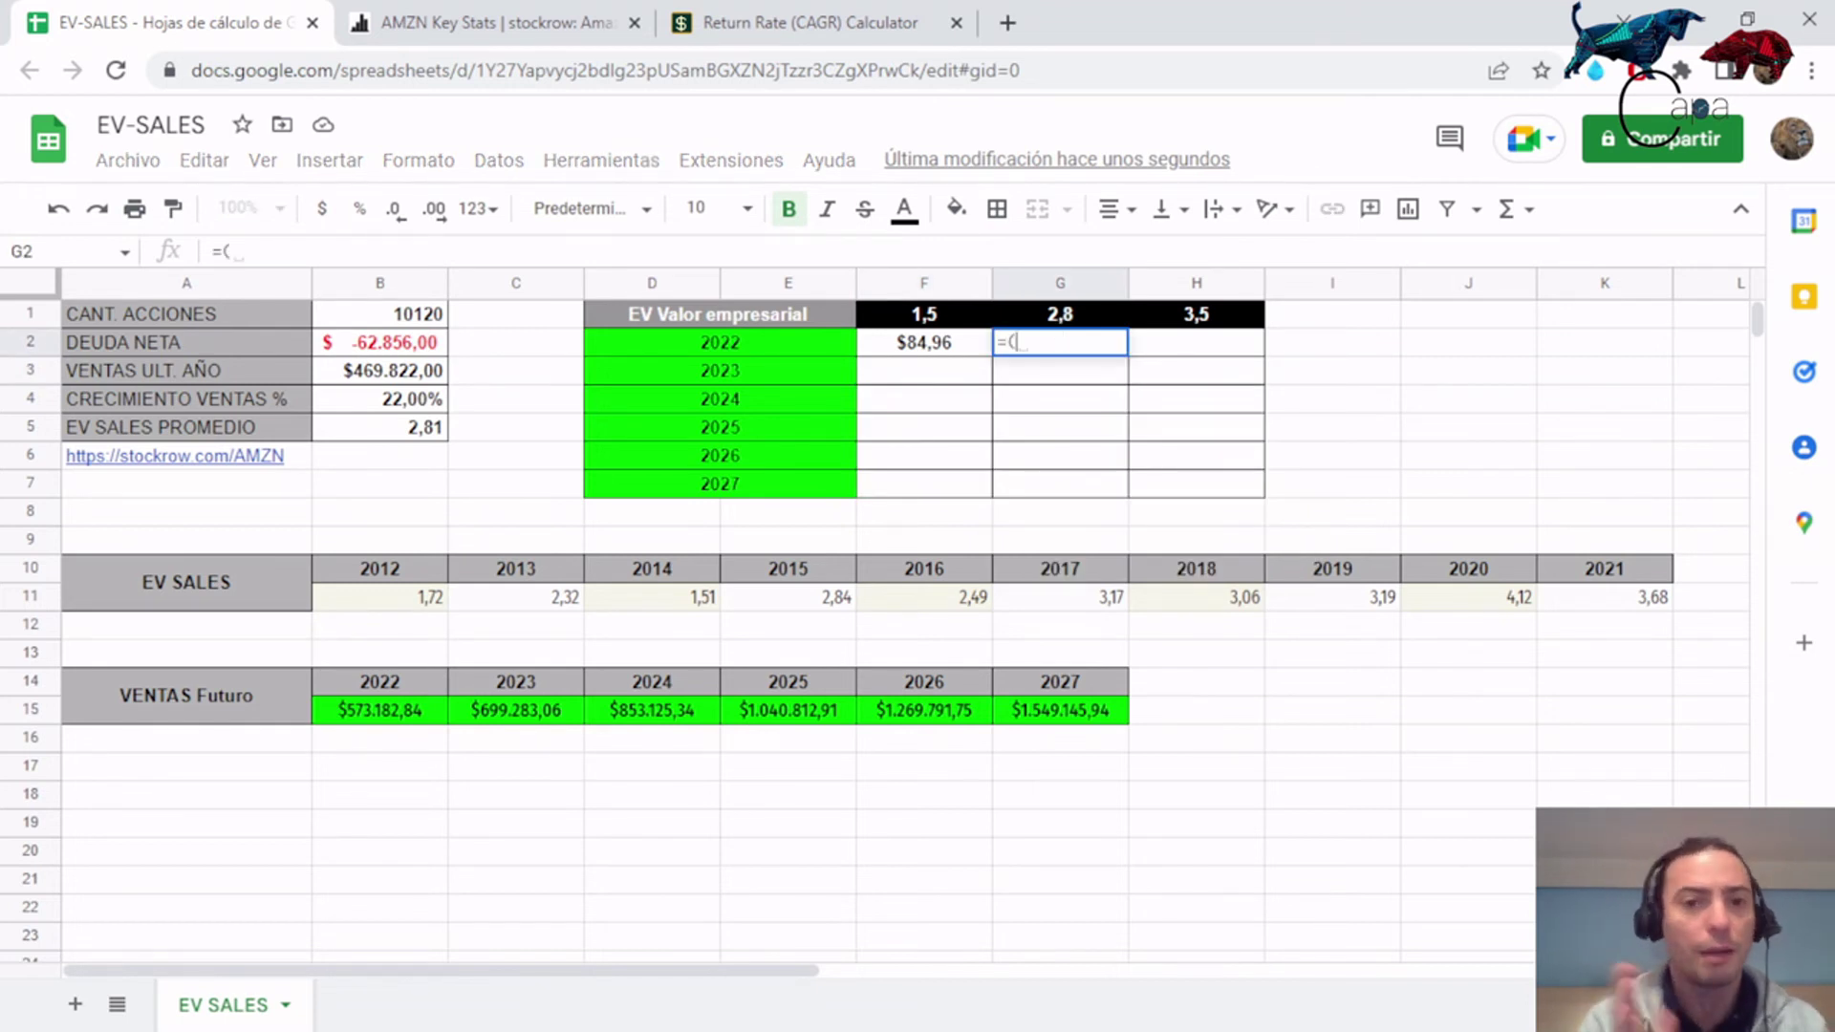
pyautogui.write('G1')
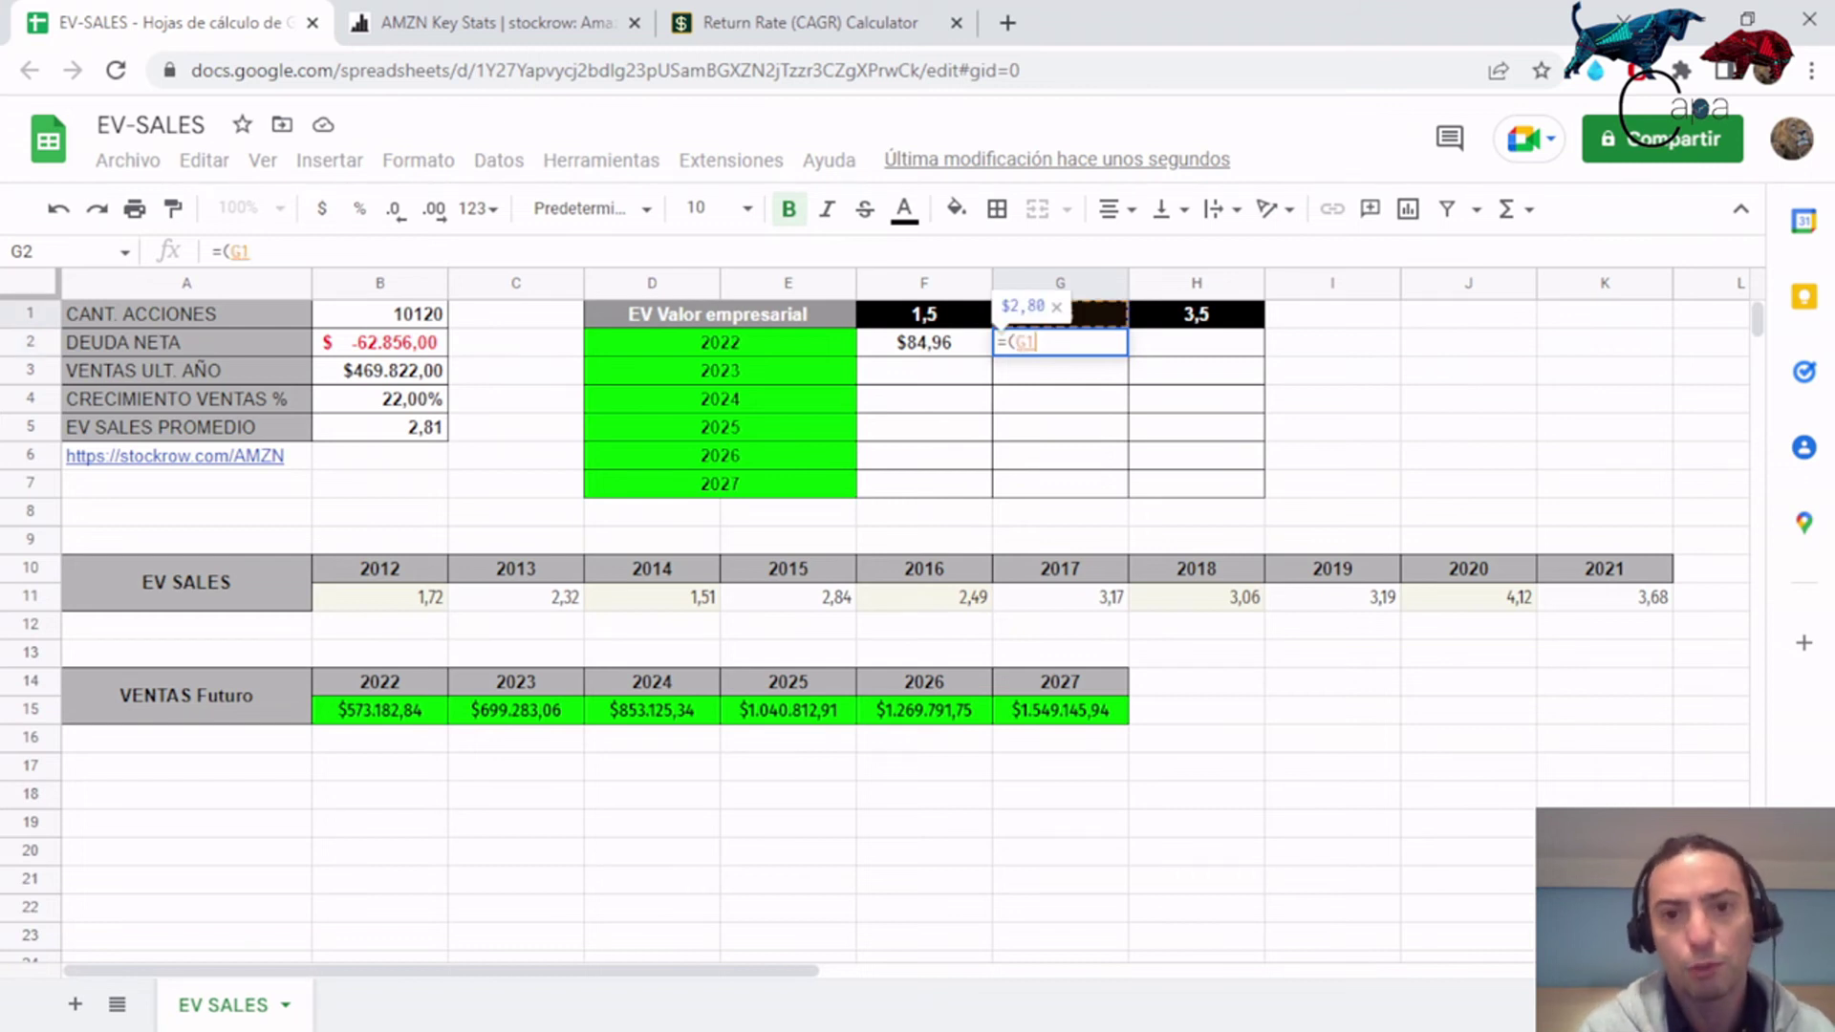
pyautogui.write('*')
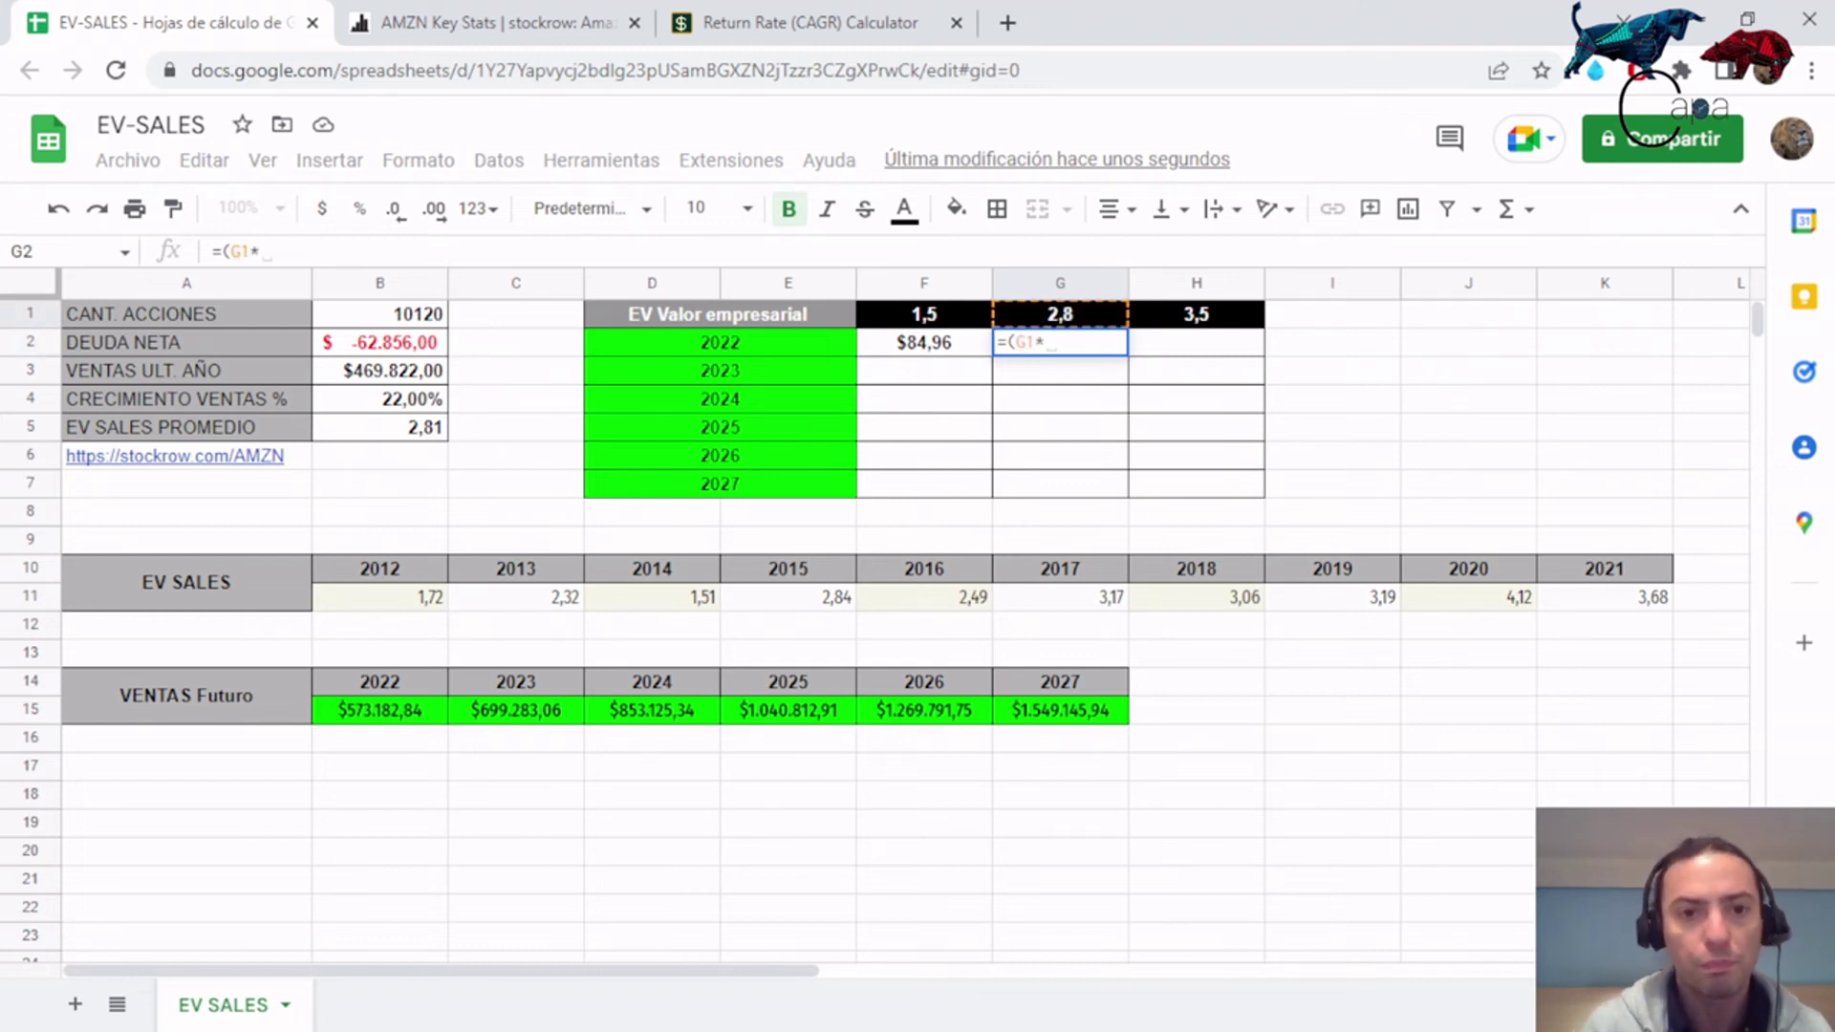
pyautogui.write('B15')
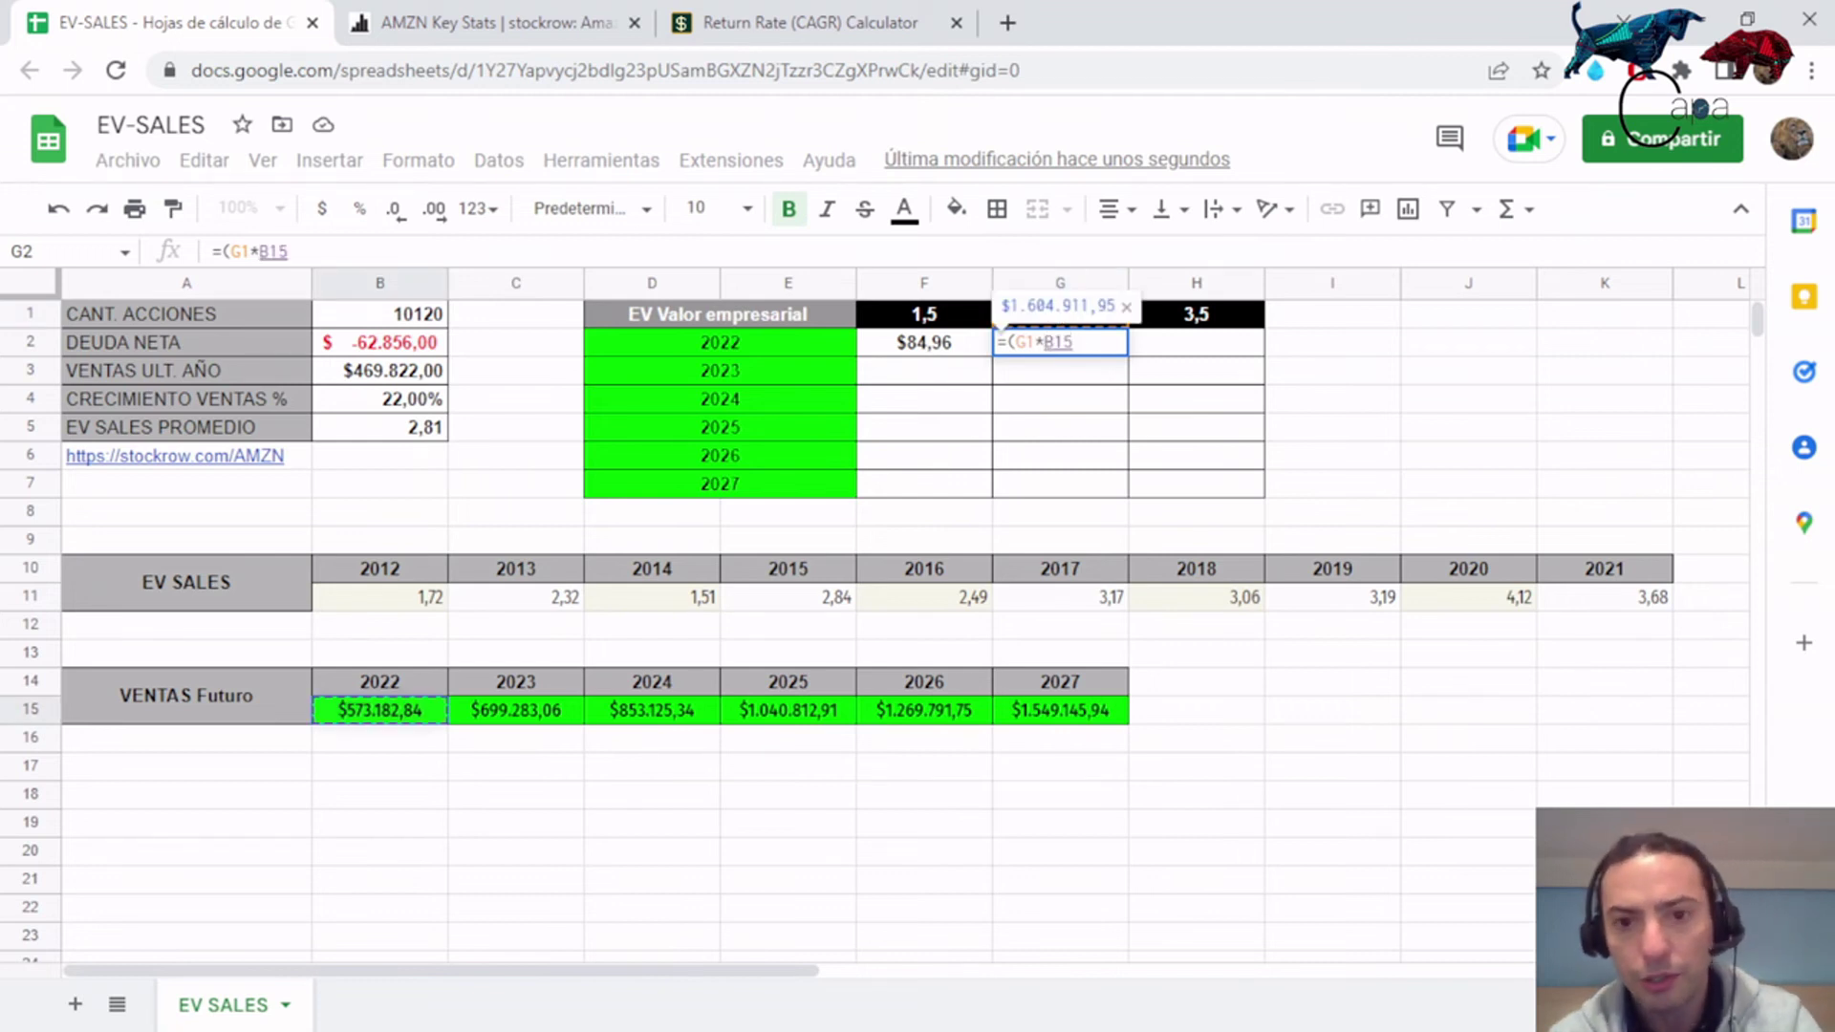
pyautogui.write(')/')
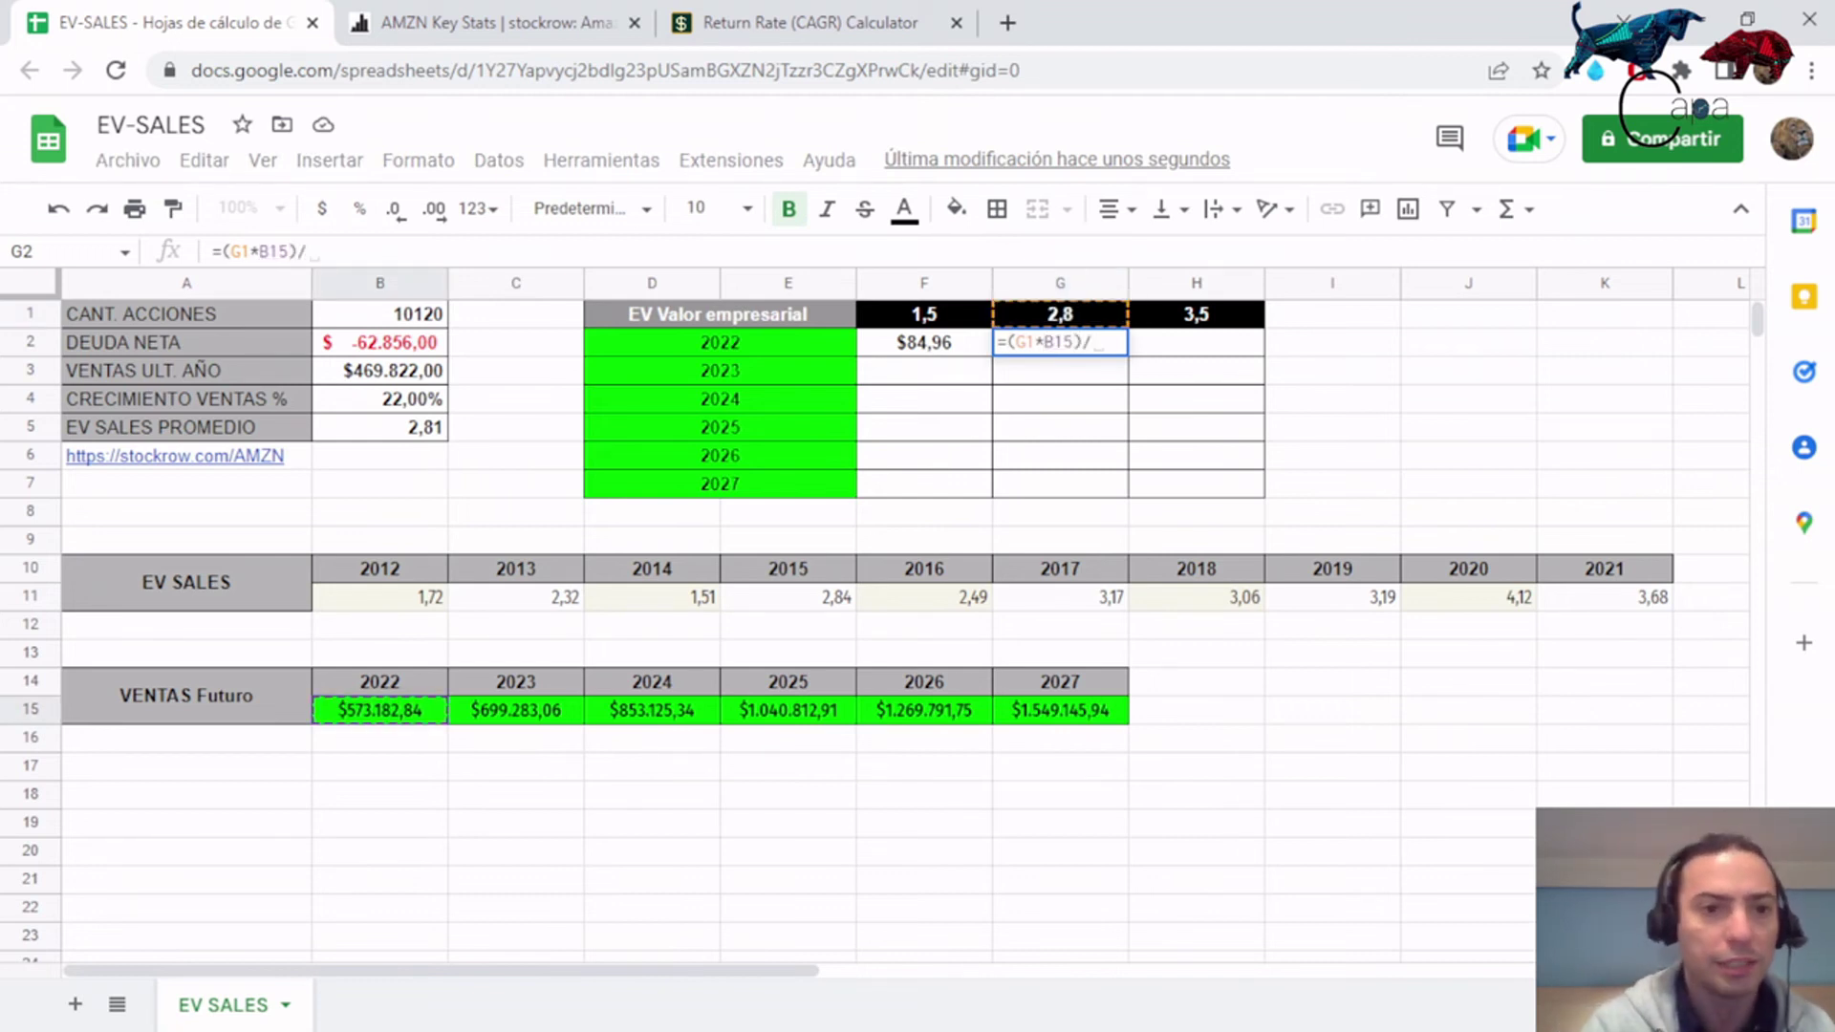
pyautogui.write('B1')
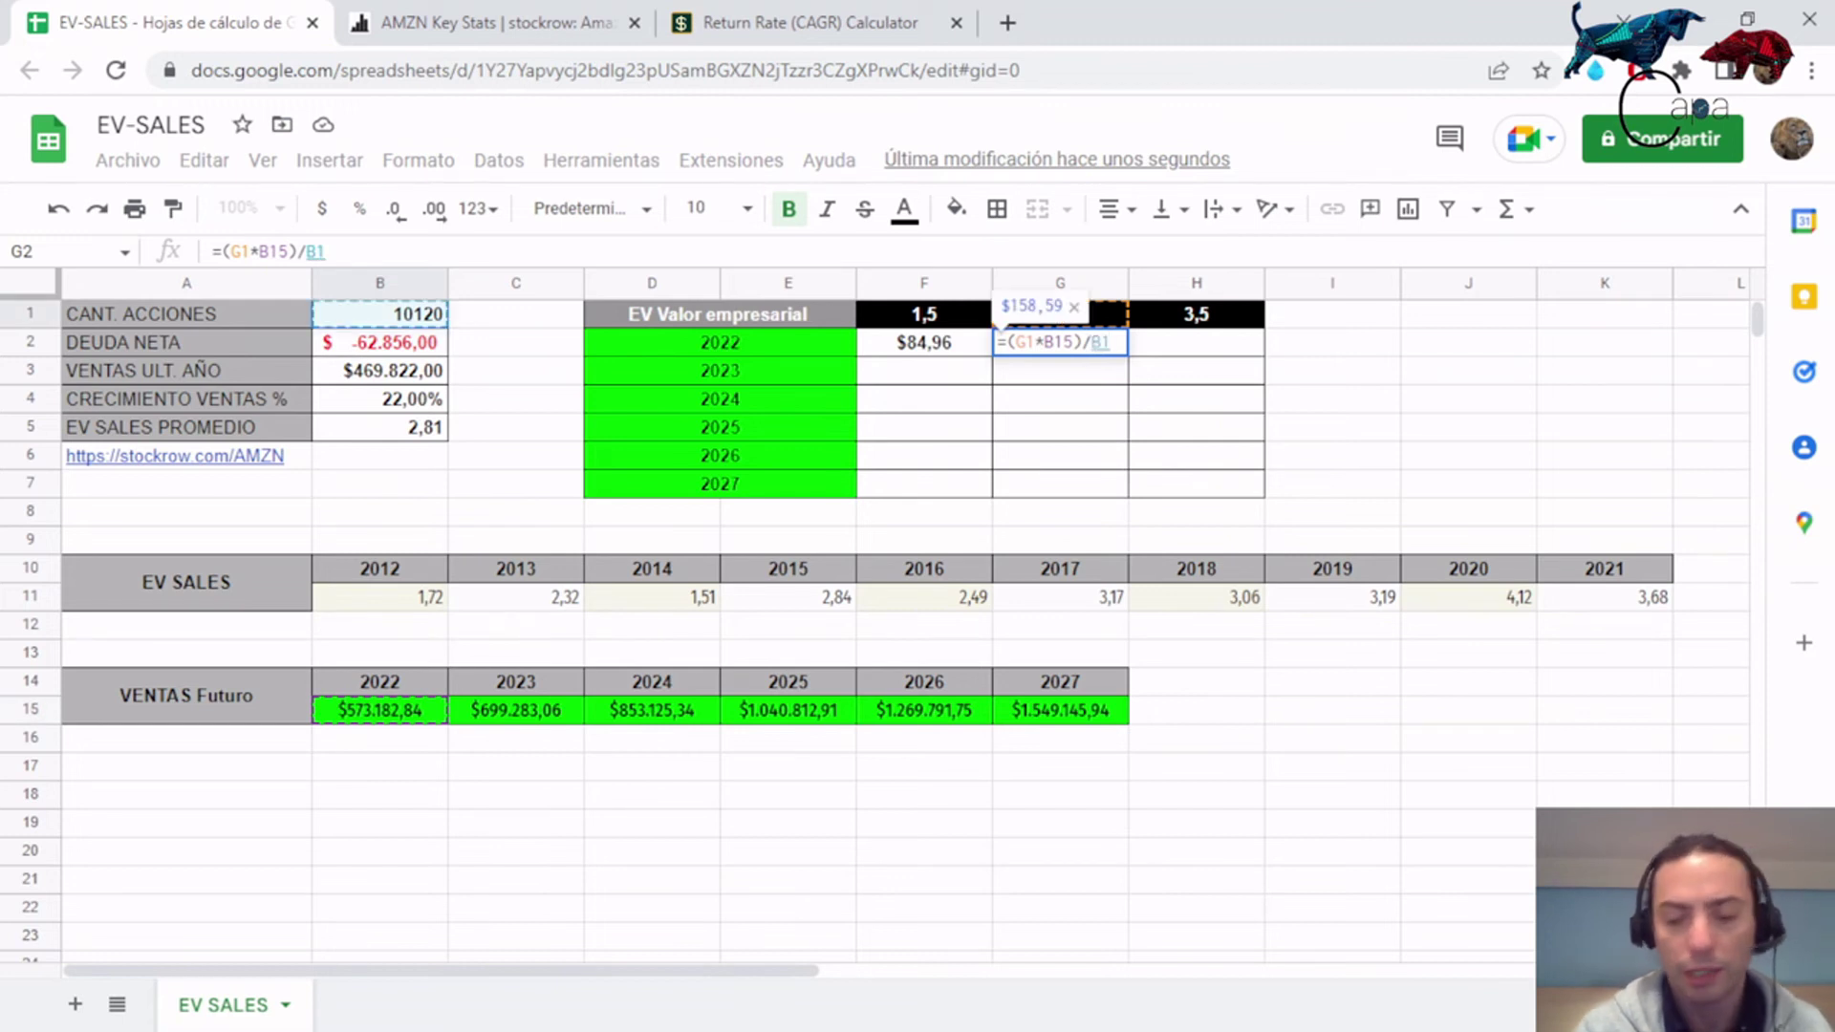
pyautogui.press('Return')
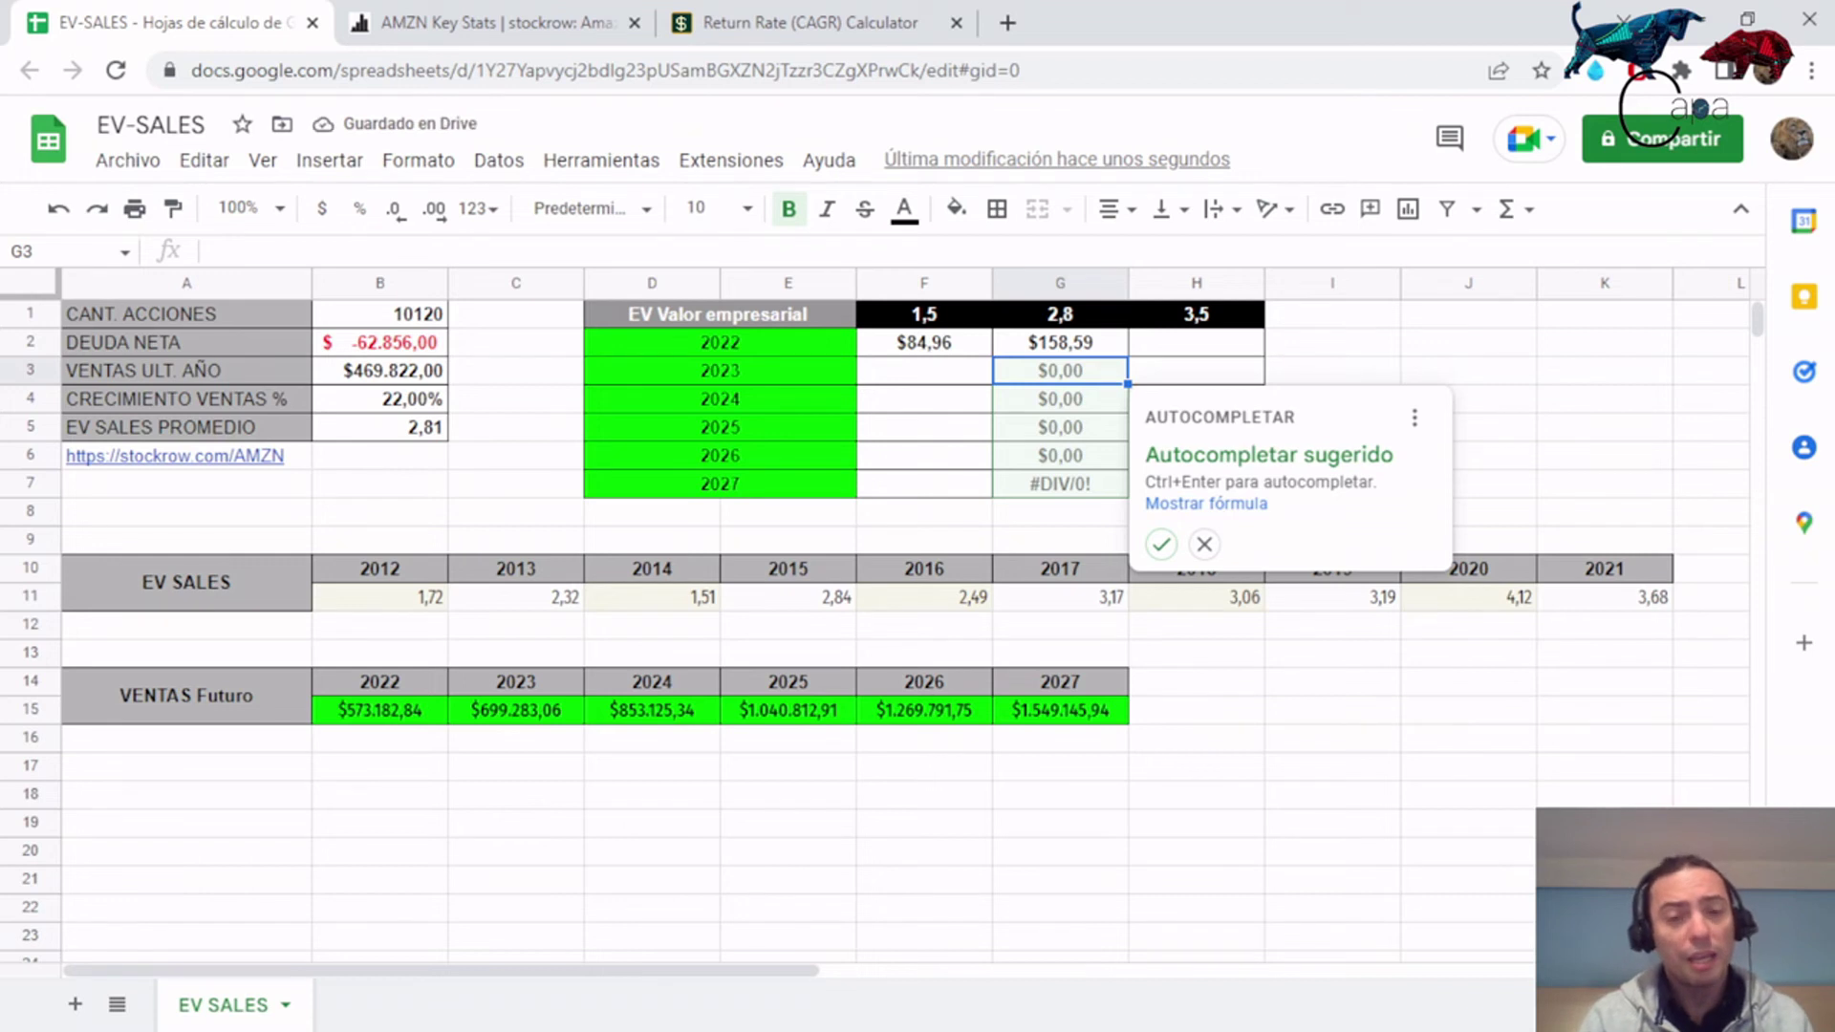
# Enter the 2022 per-share formula =(H1*B15)/B1 in H2 for the 3,5 multiple.
pyautogui.click(1195, 342)
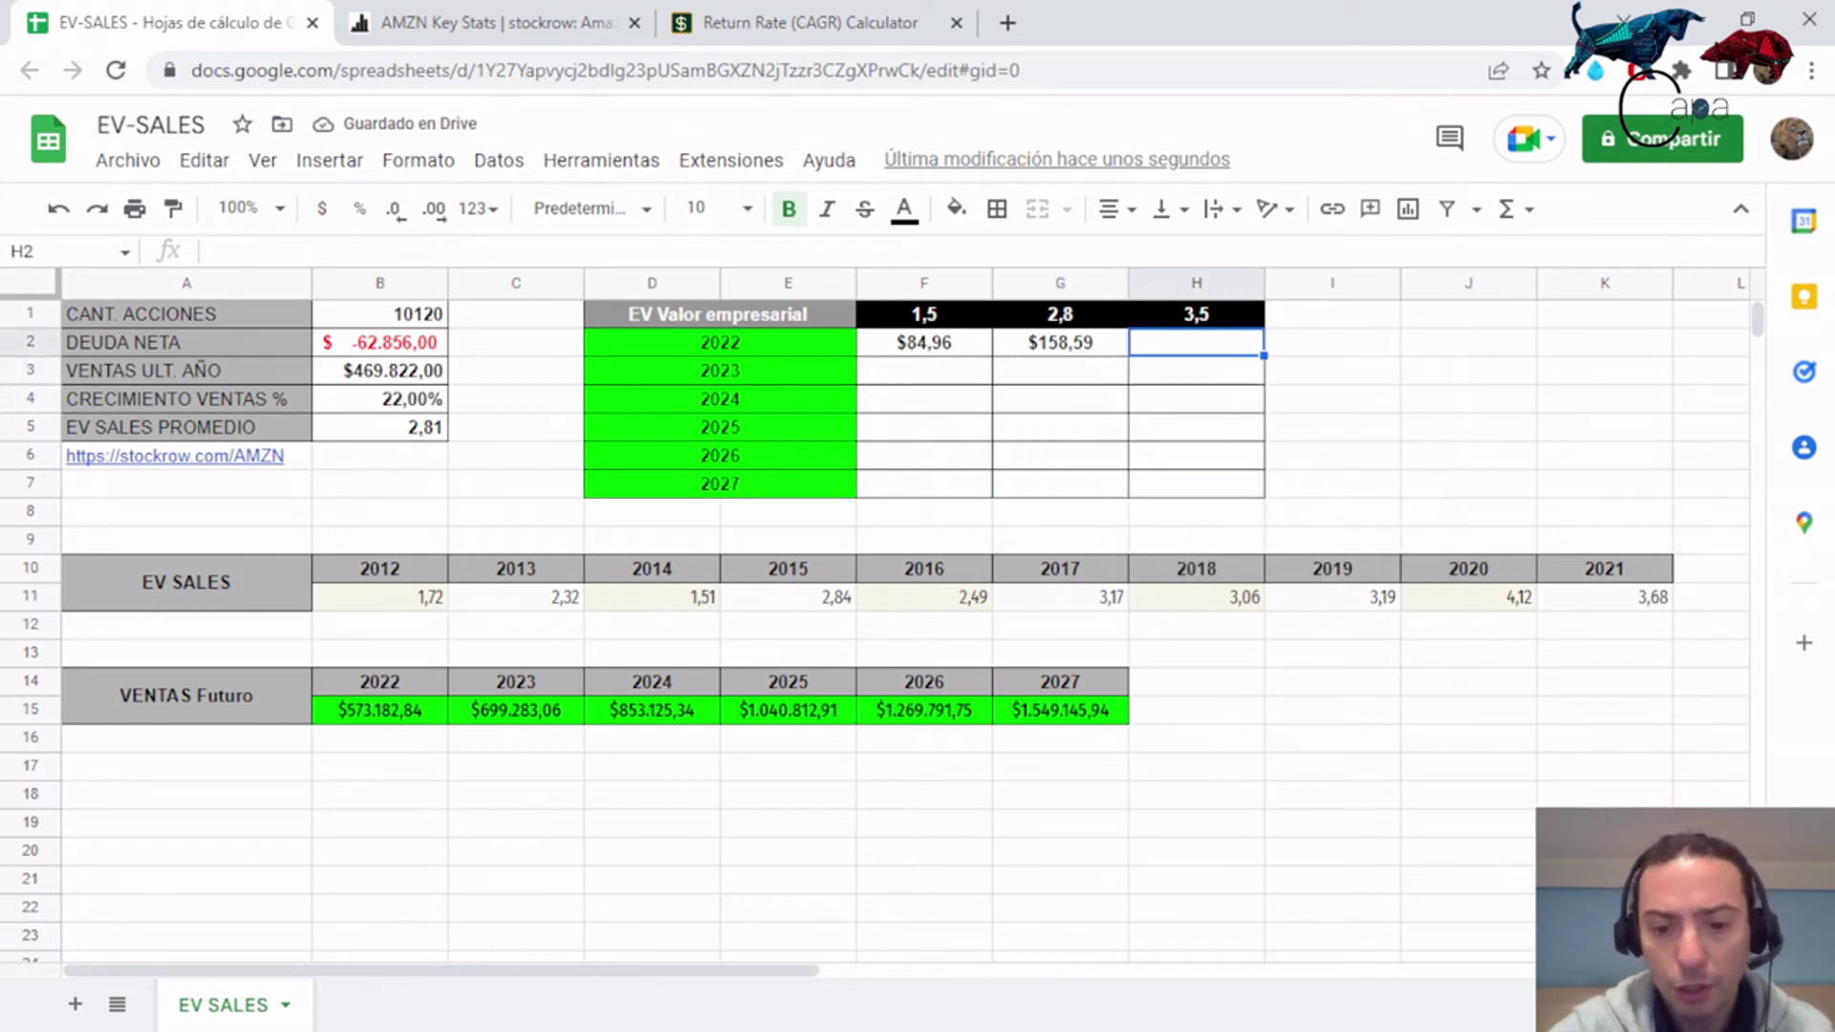
pyautogui.write('=(')
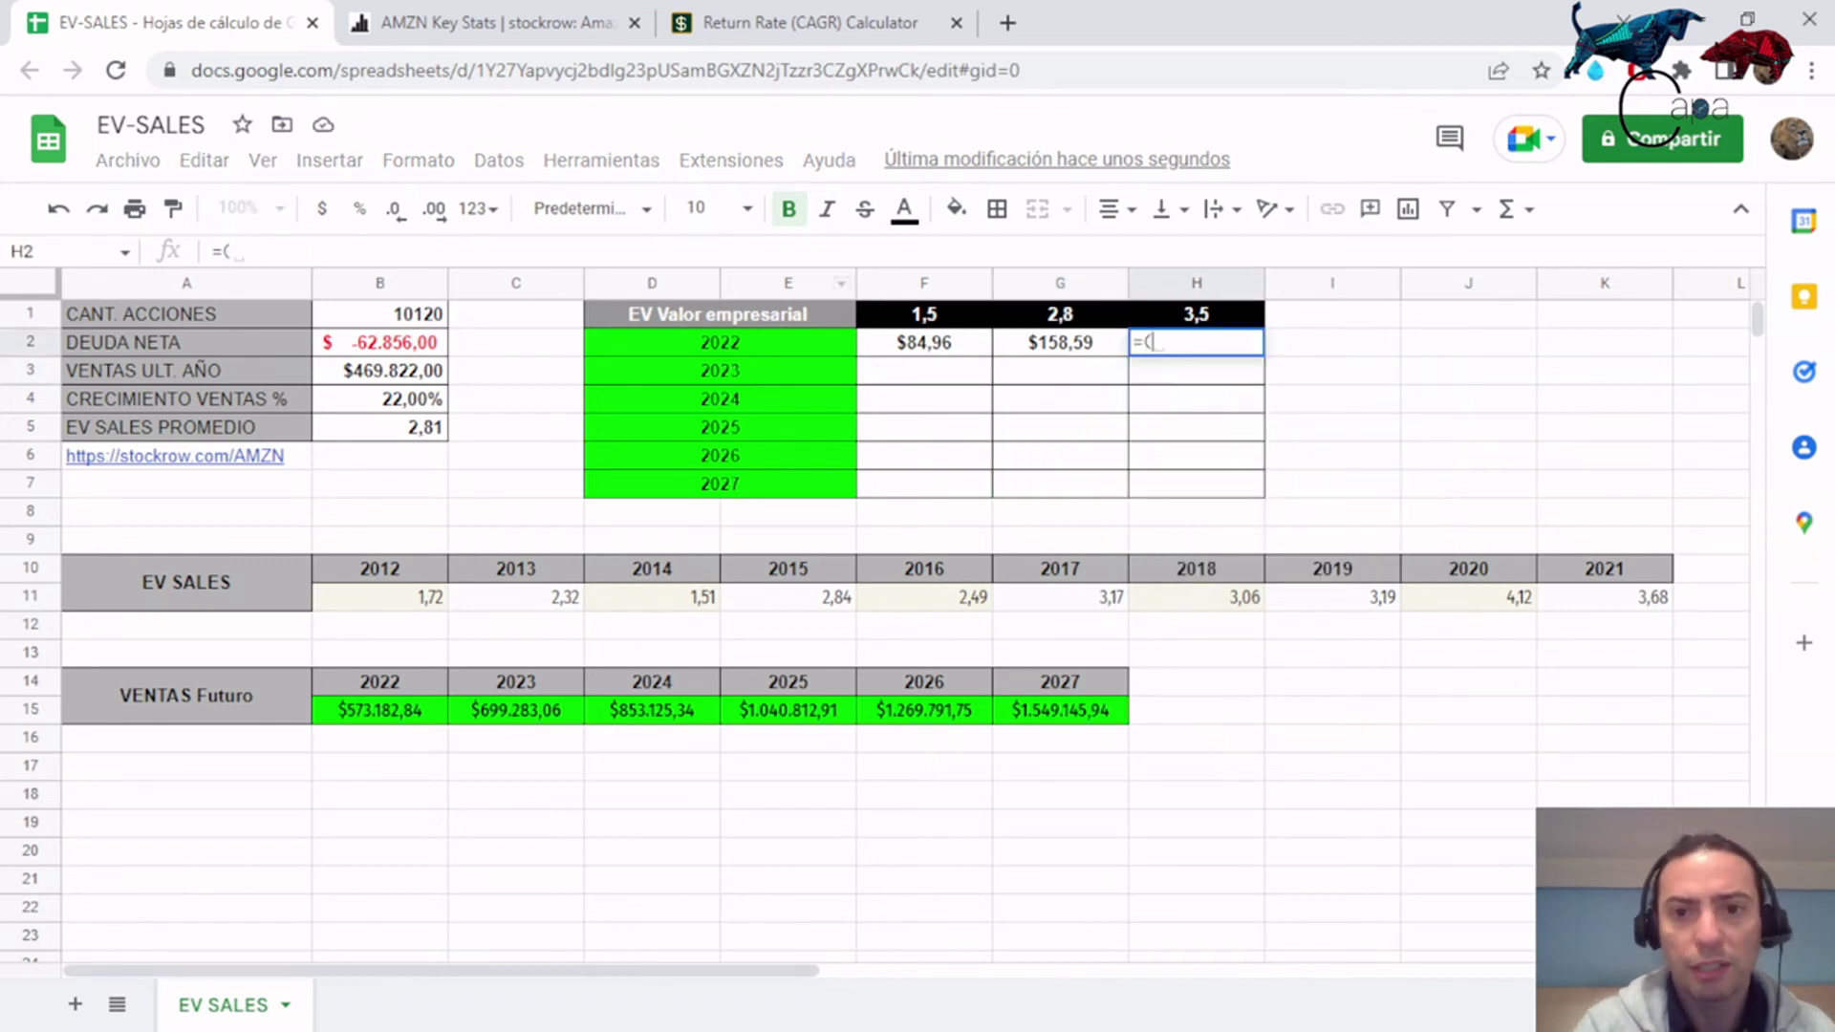
pyautogui.write('H1*')
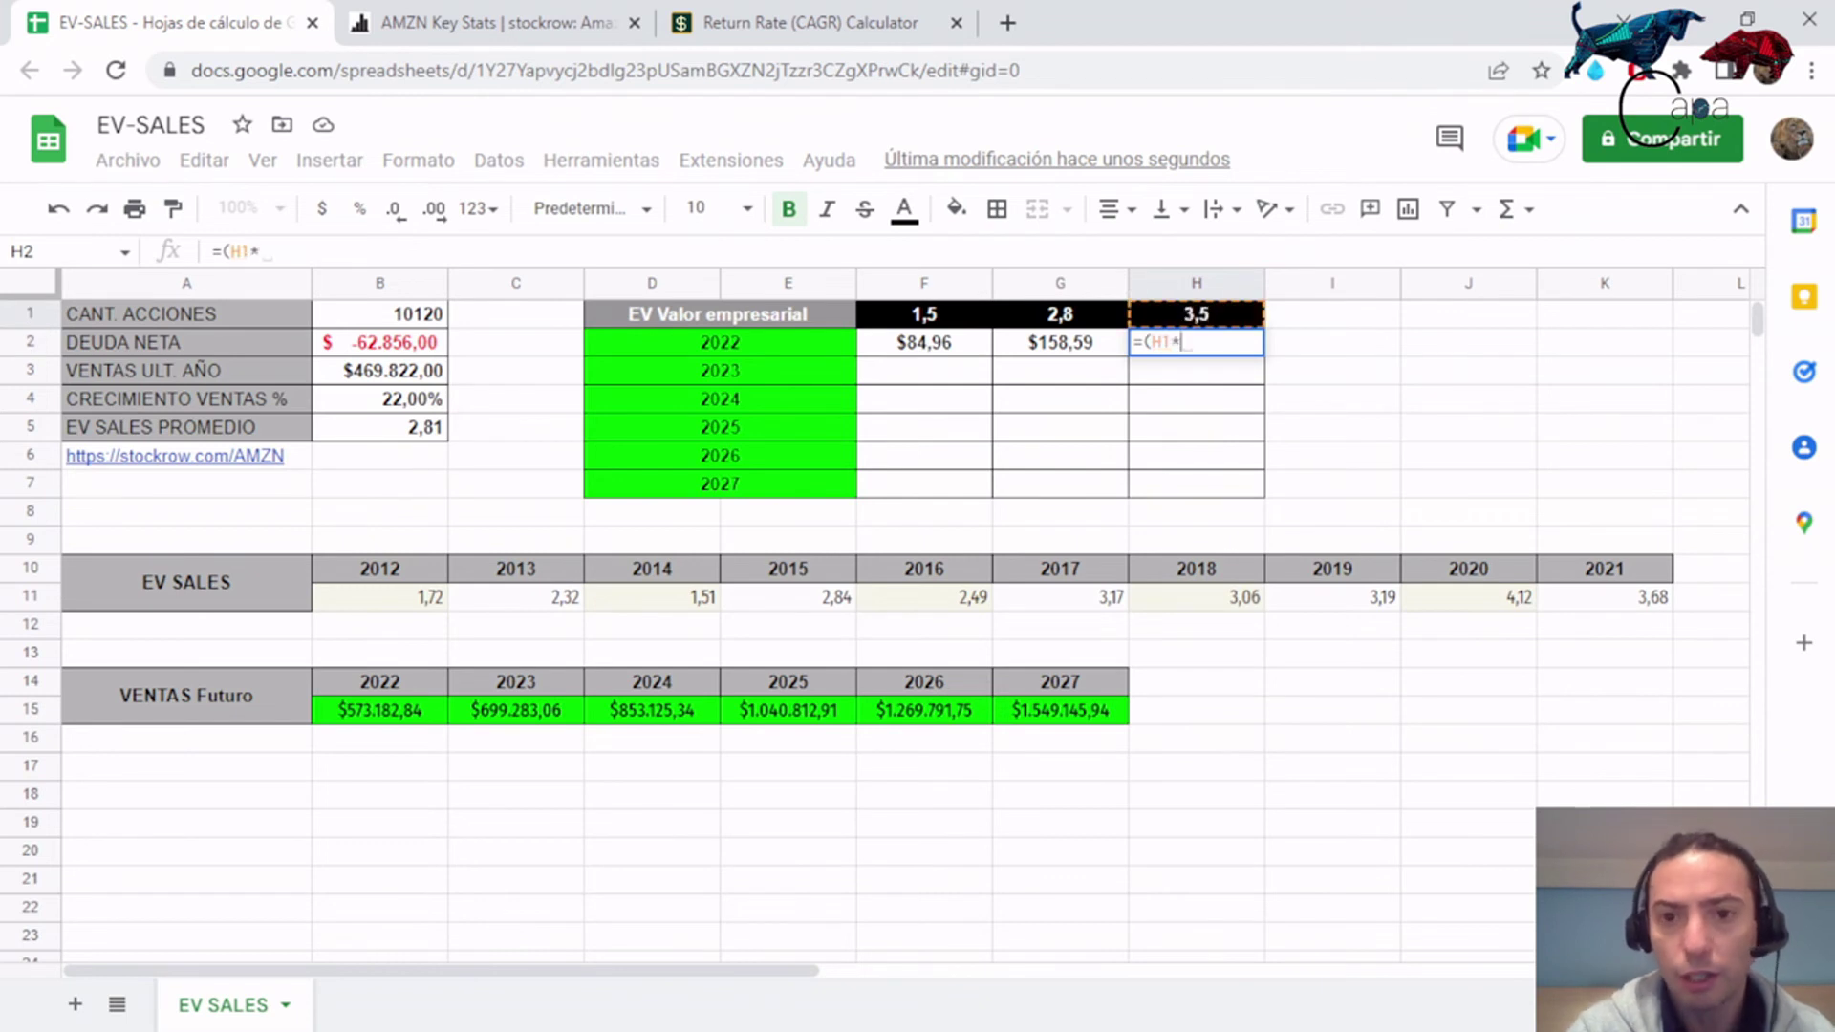
pyautogui.click(379, 709)
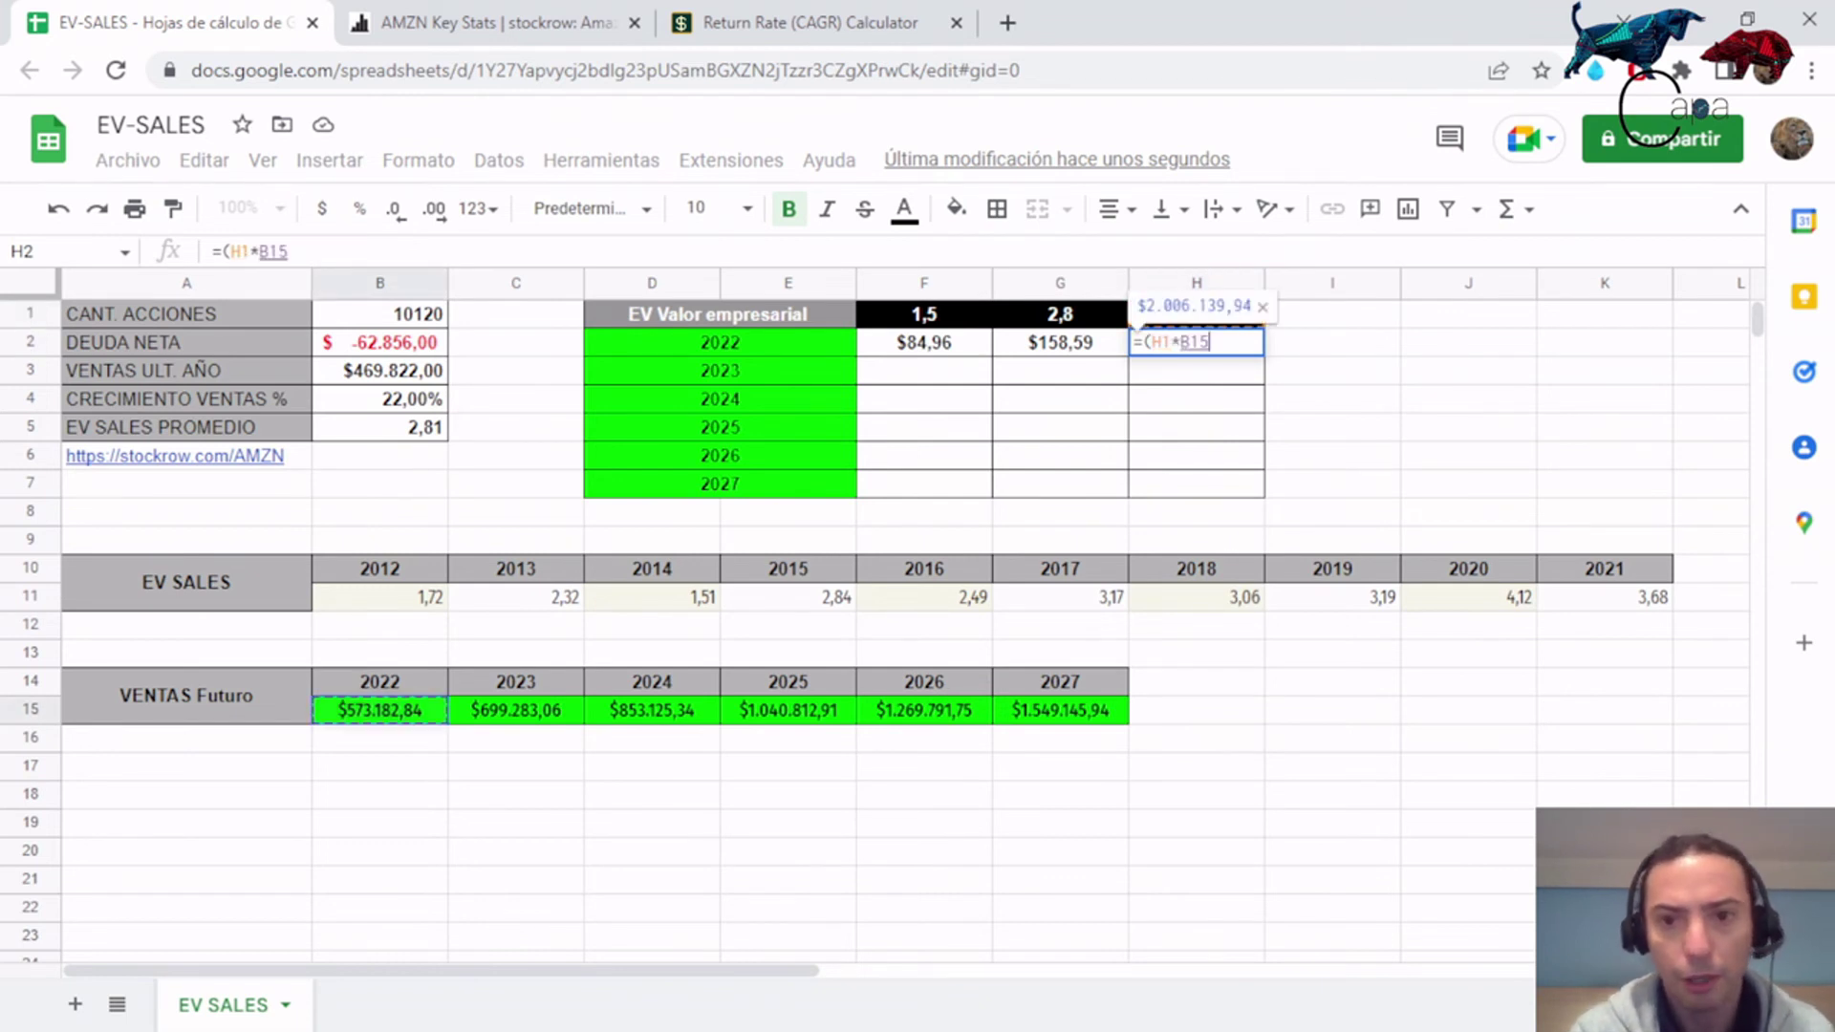
pyautogui.write(')/')
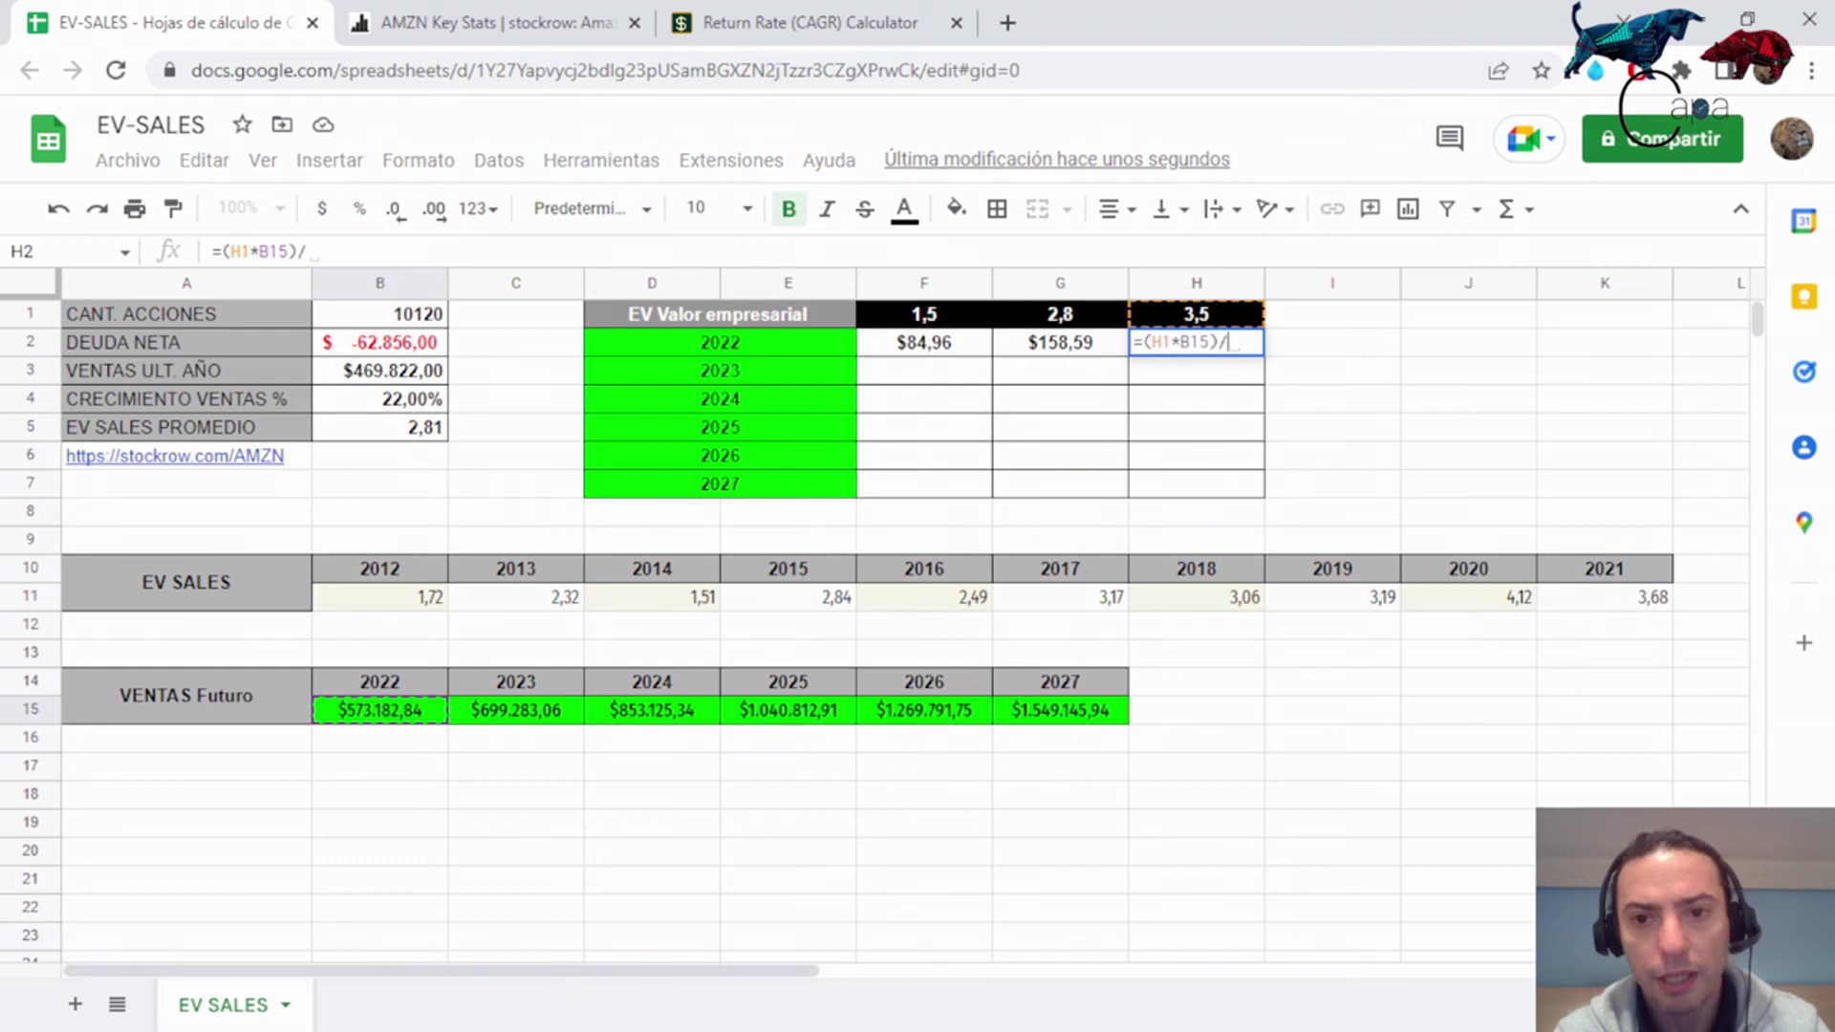
pyautogui.click(379, 313)
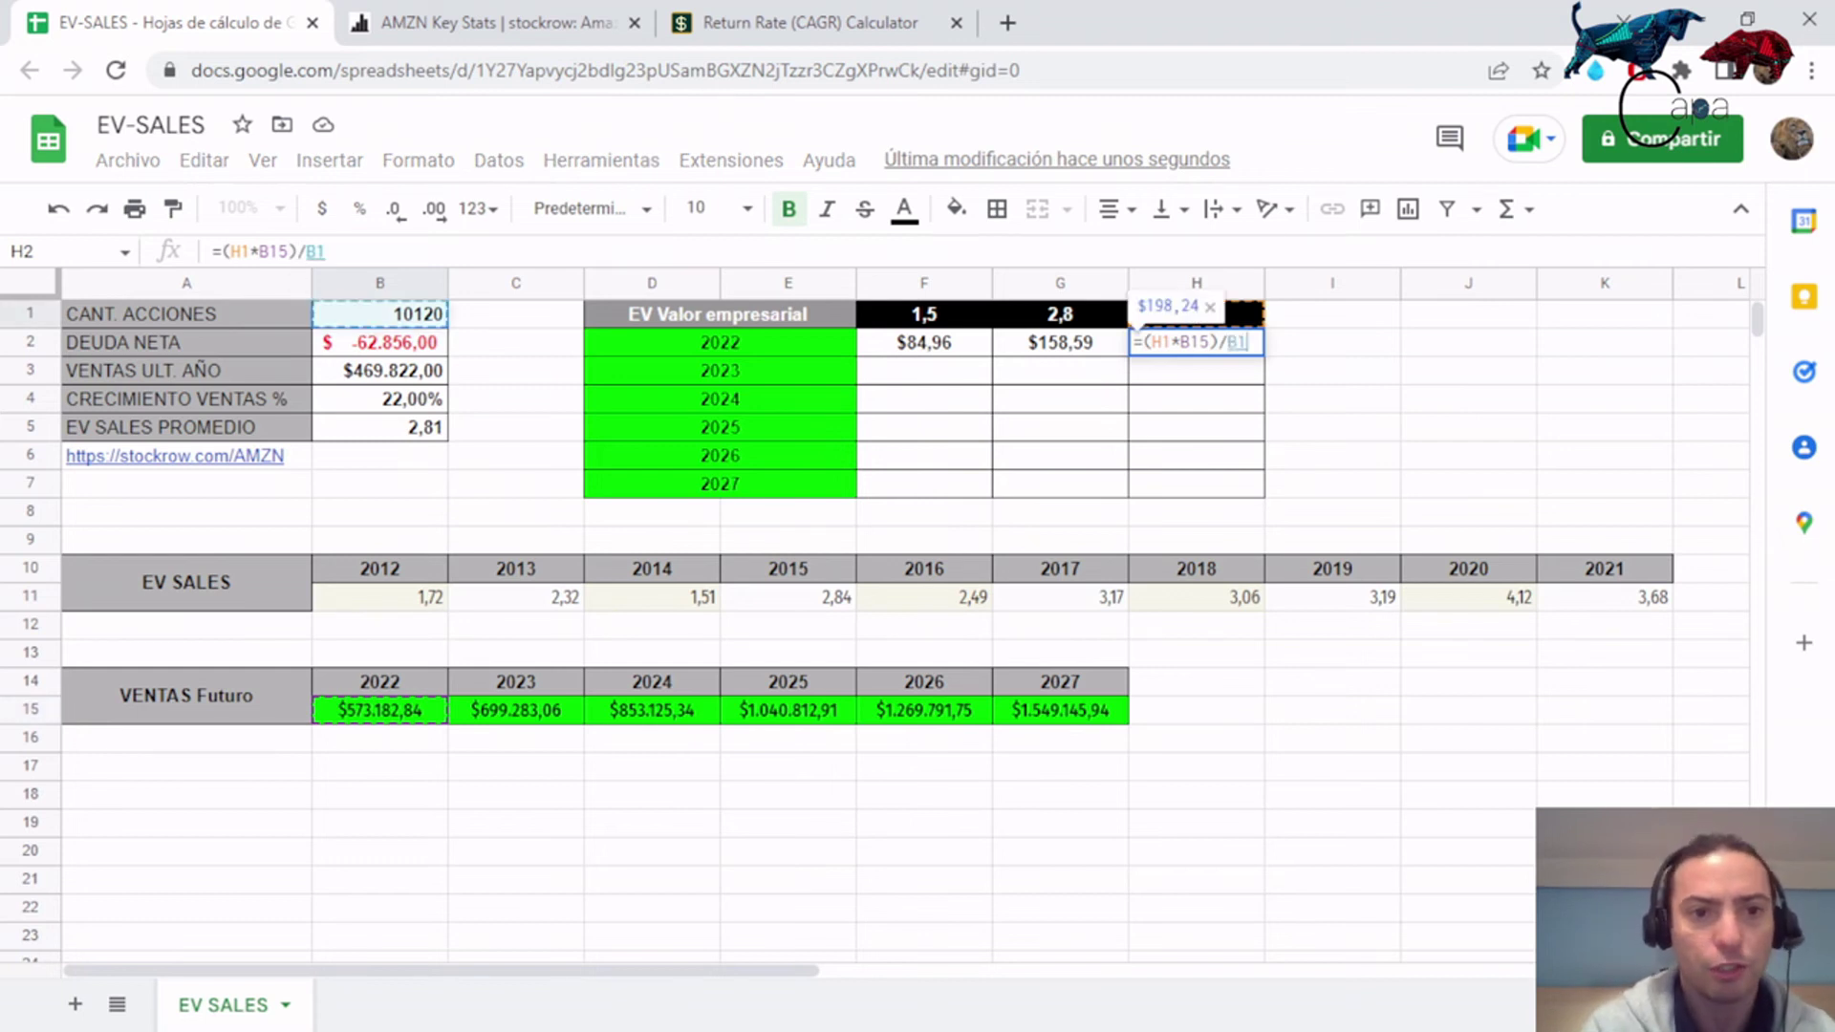
pyautogui.press('Return')
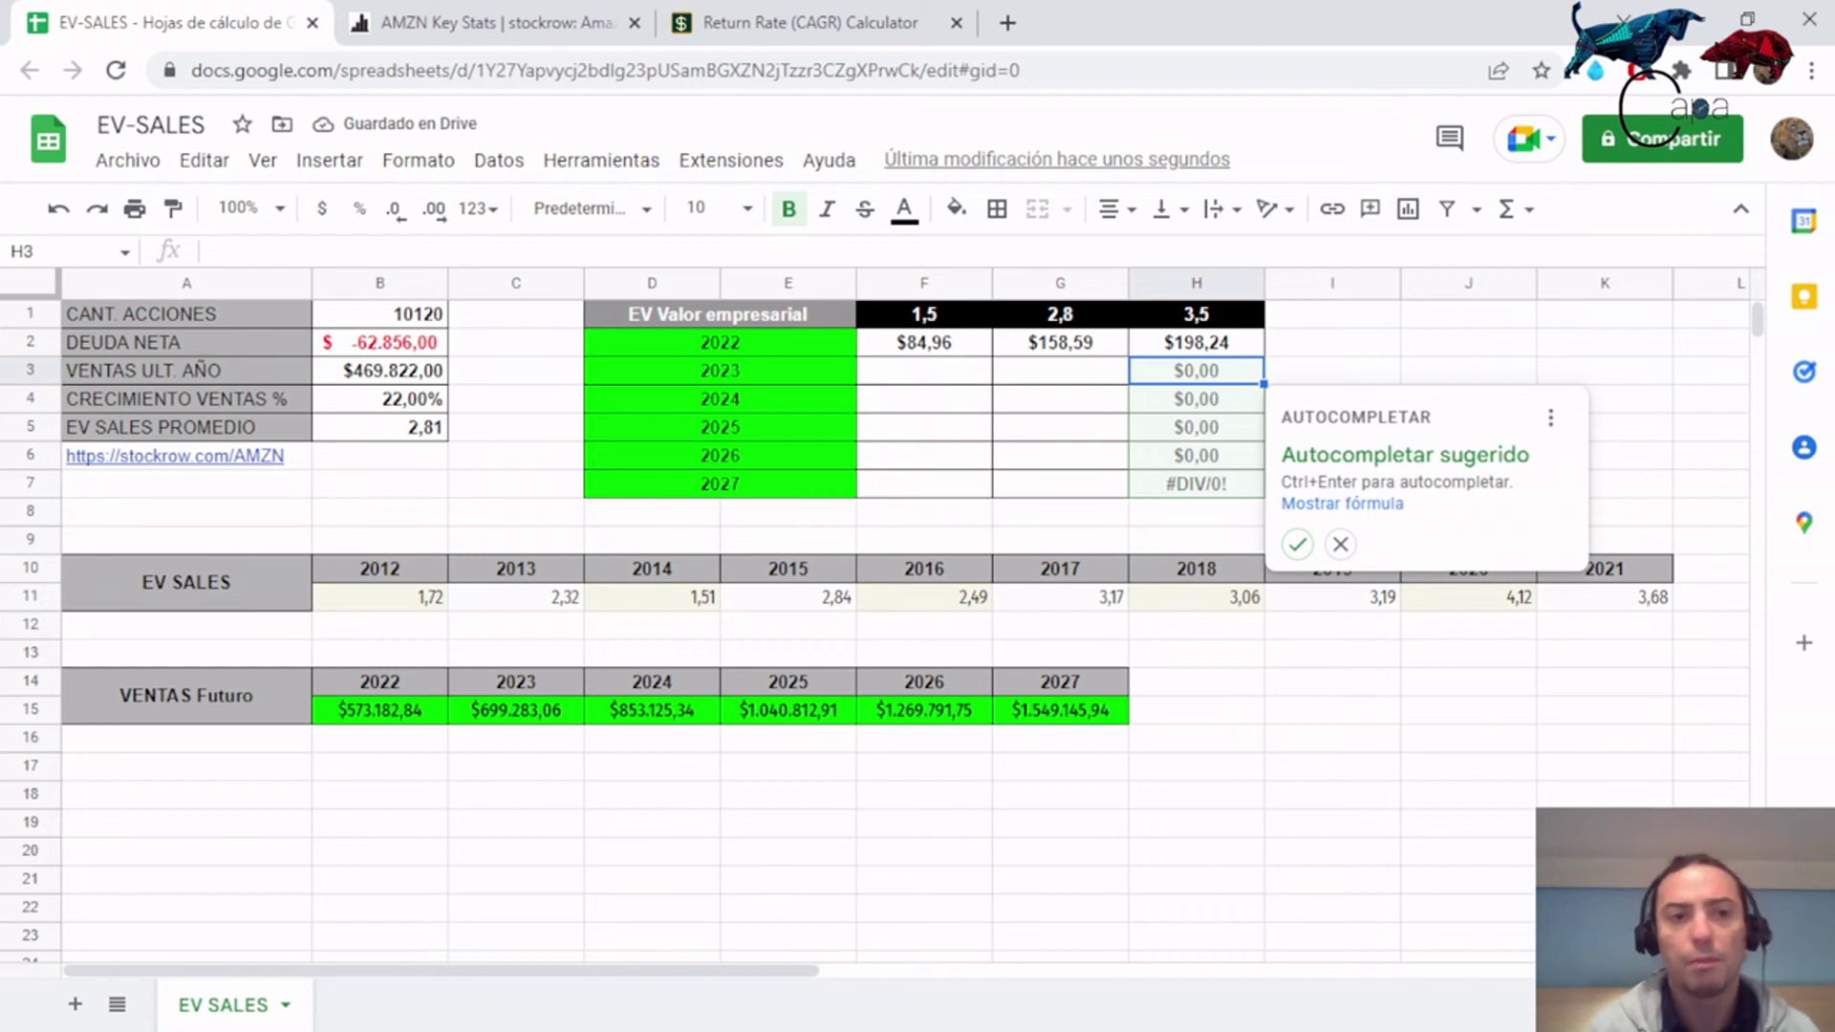
# Fill F2:H7 with each multiple times that year's future sales, minus the net debt in B2, divided by the shares in B1.
pyautogui.click(380, 343)
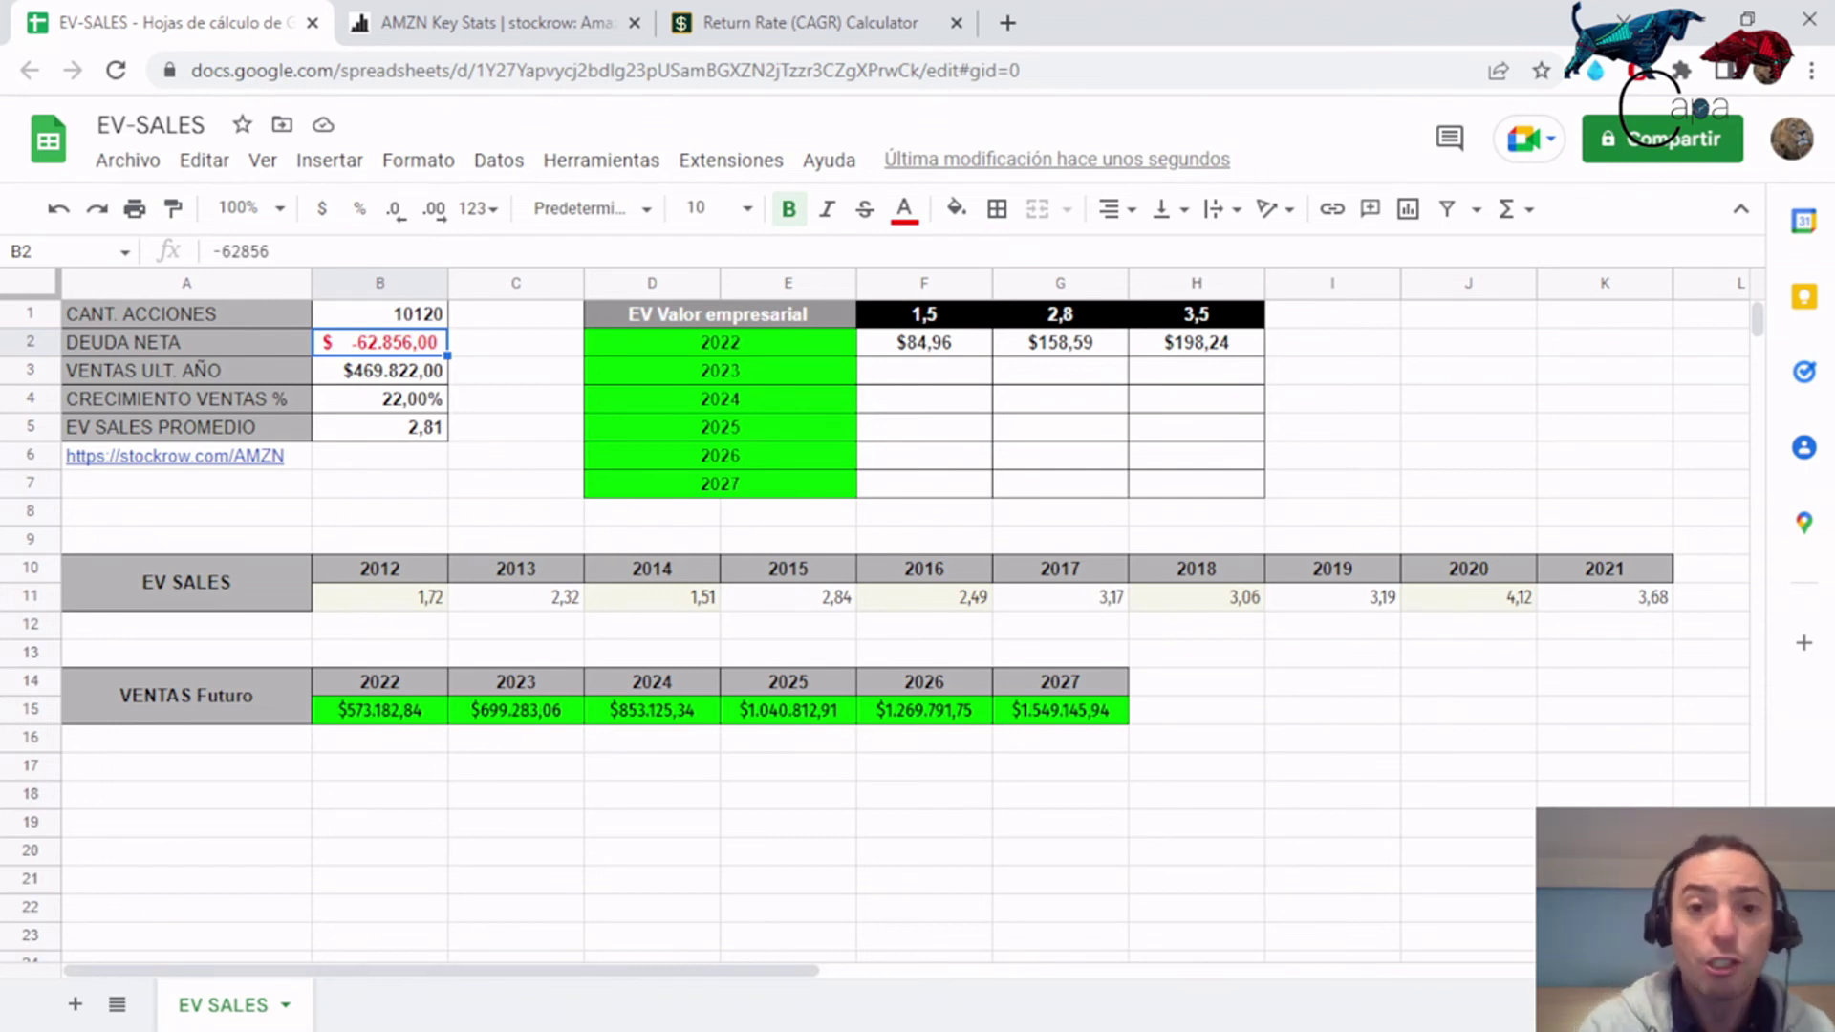
pyautogui.moveTo(925, 342); pyautogui.dragTo(1196, 483)
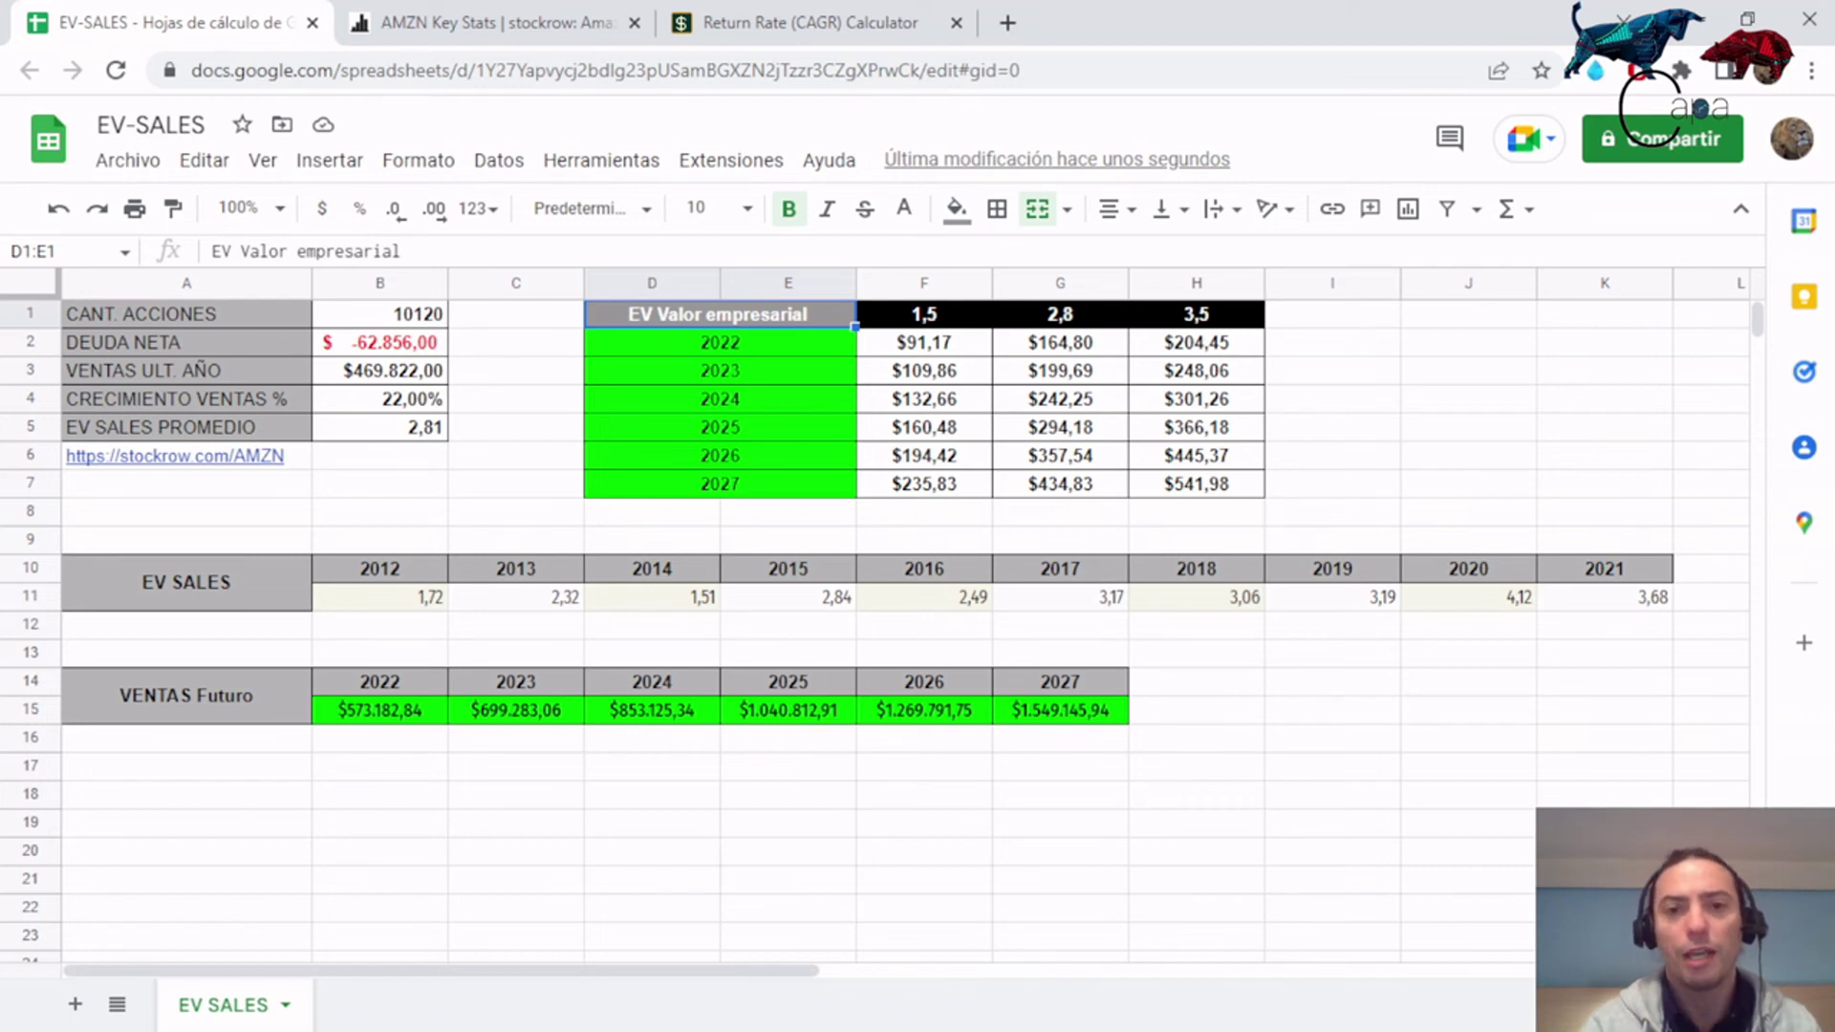
# Review the EV/Sales multiples in row 1 and the resulting valuations for 2022 to 2027.
pyautogui.press('Right')
pyautogui.press('Right')
pyautogui.press('Right')
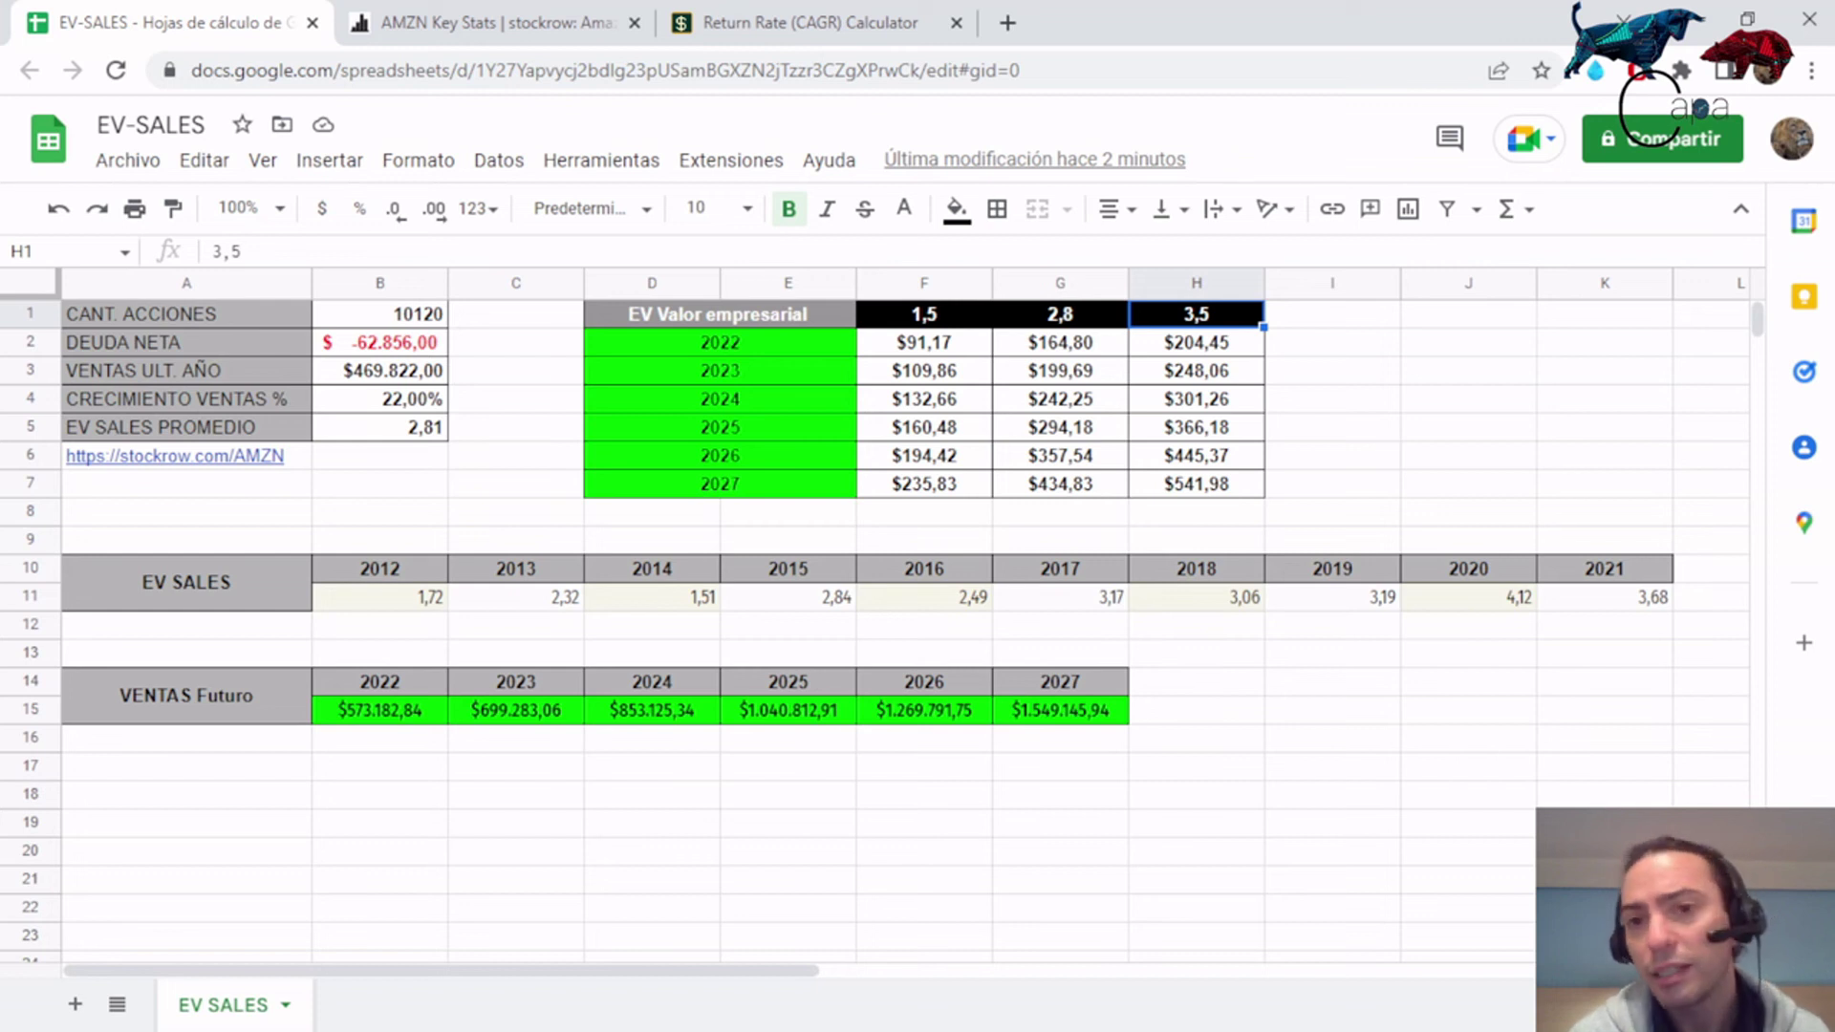
pyautogui.press('Right')
pyautogui.press('Down')
pyautogui.press('Down')
pyautogui.press('Down')
pyautogui.press('Down')
pyautogui.press('Up')
pyautogui.press('Up')
pyautogui.press('Down')
pyautogui.press('Down')
pyautogui.press('Down')
pyautogui.press('Down')
# Wrap the 2027 formula in H7 in outer parentheses and append a multiplication sign, giving =(((H1*G15)-B2)/B1)*.
pyautogui.press('Left')
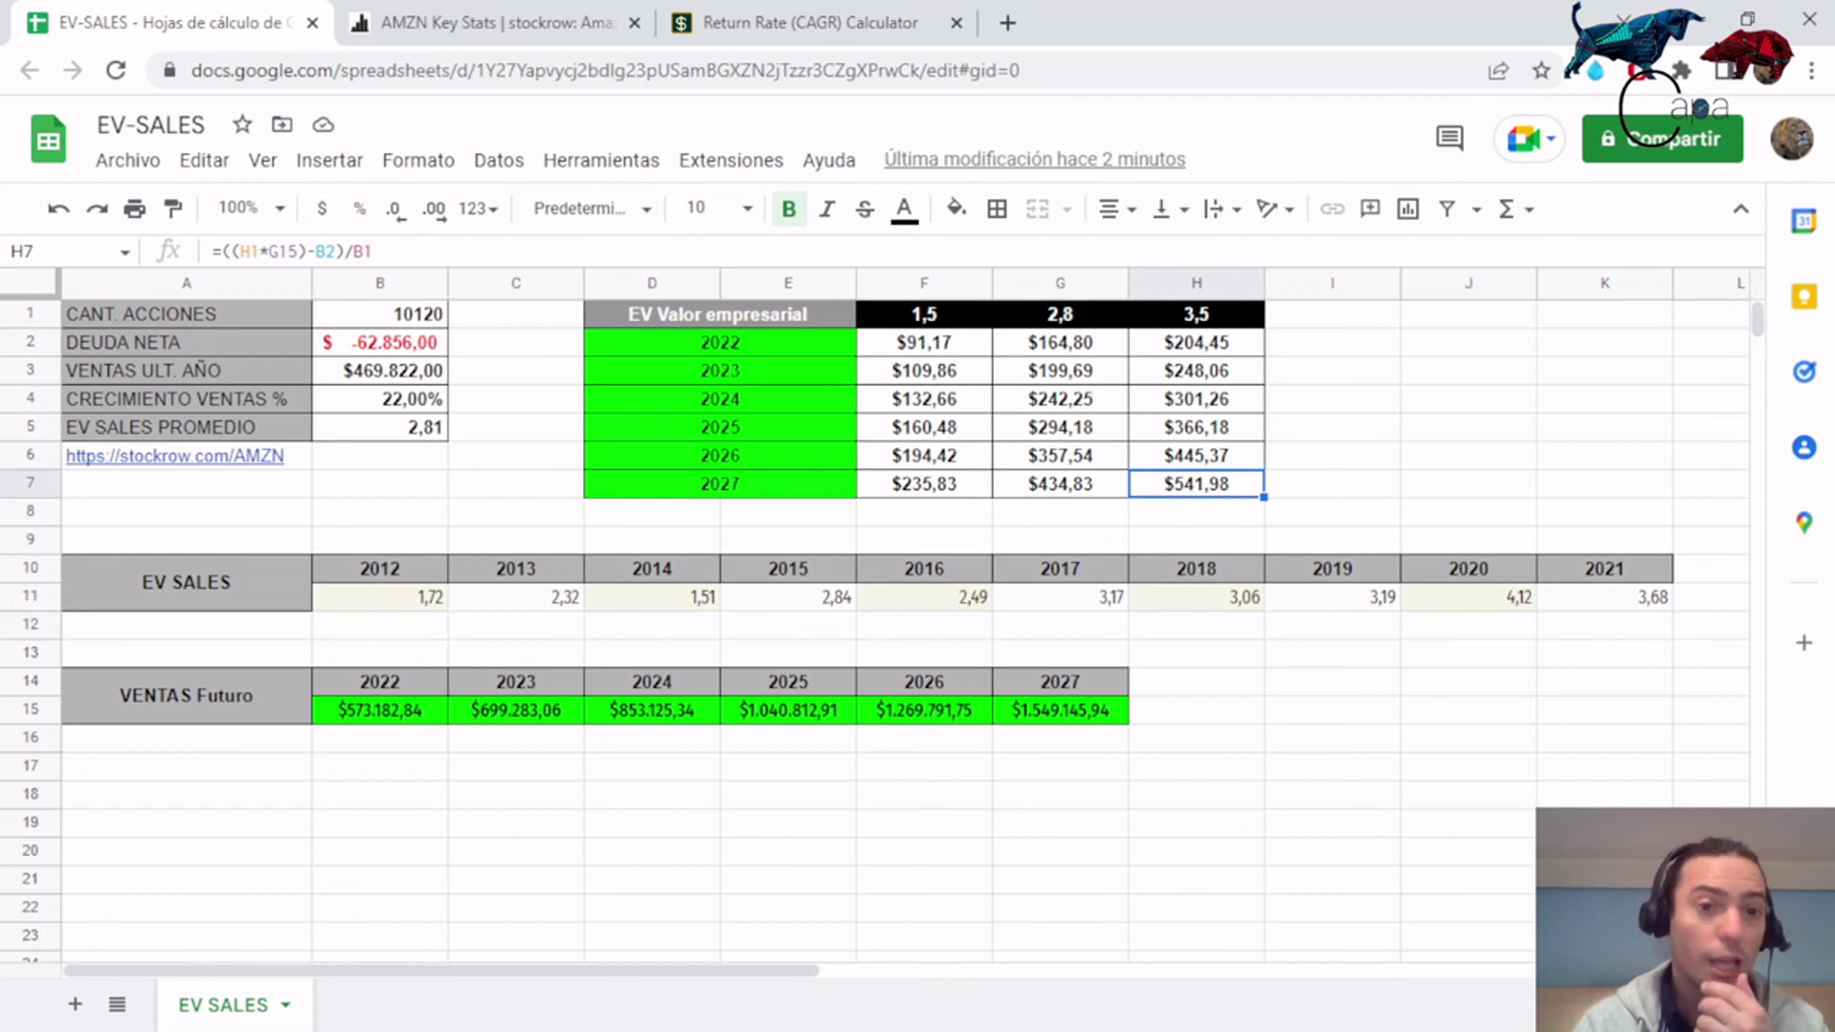
pyautogui.press('Return')
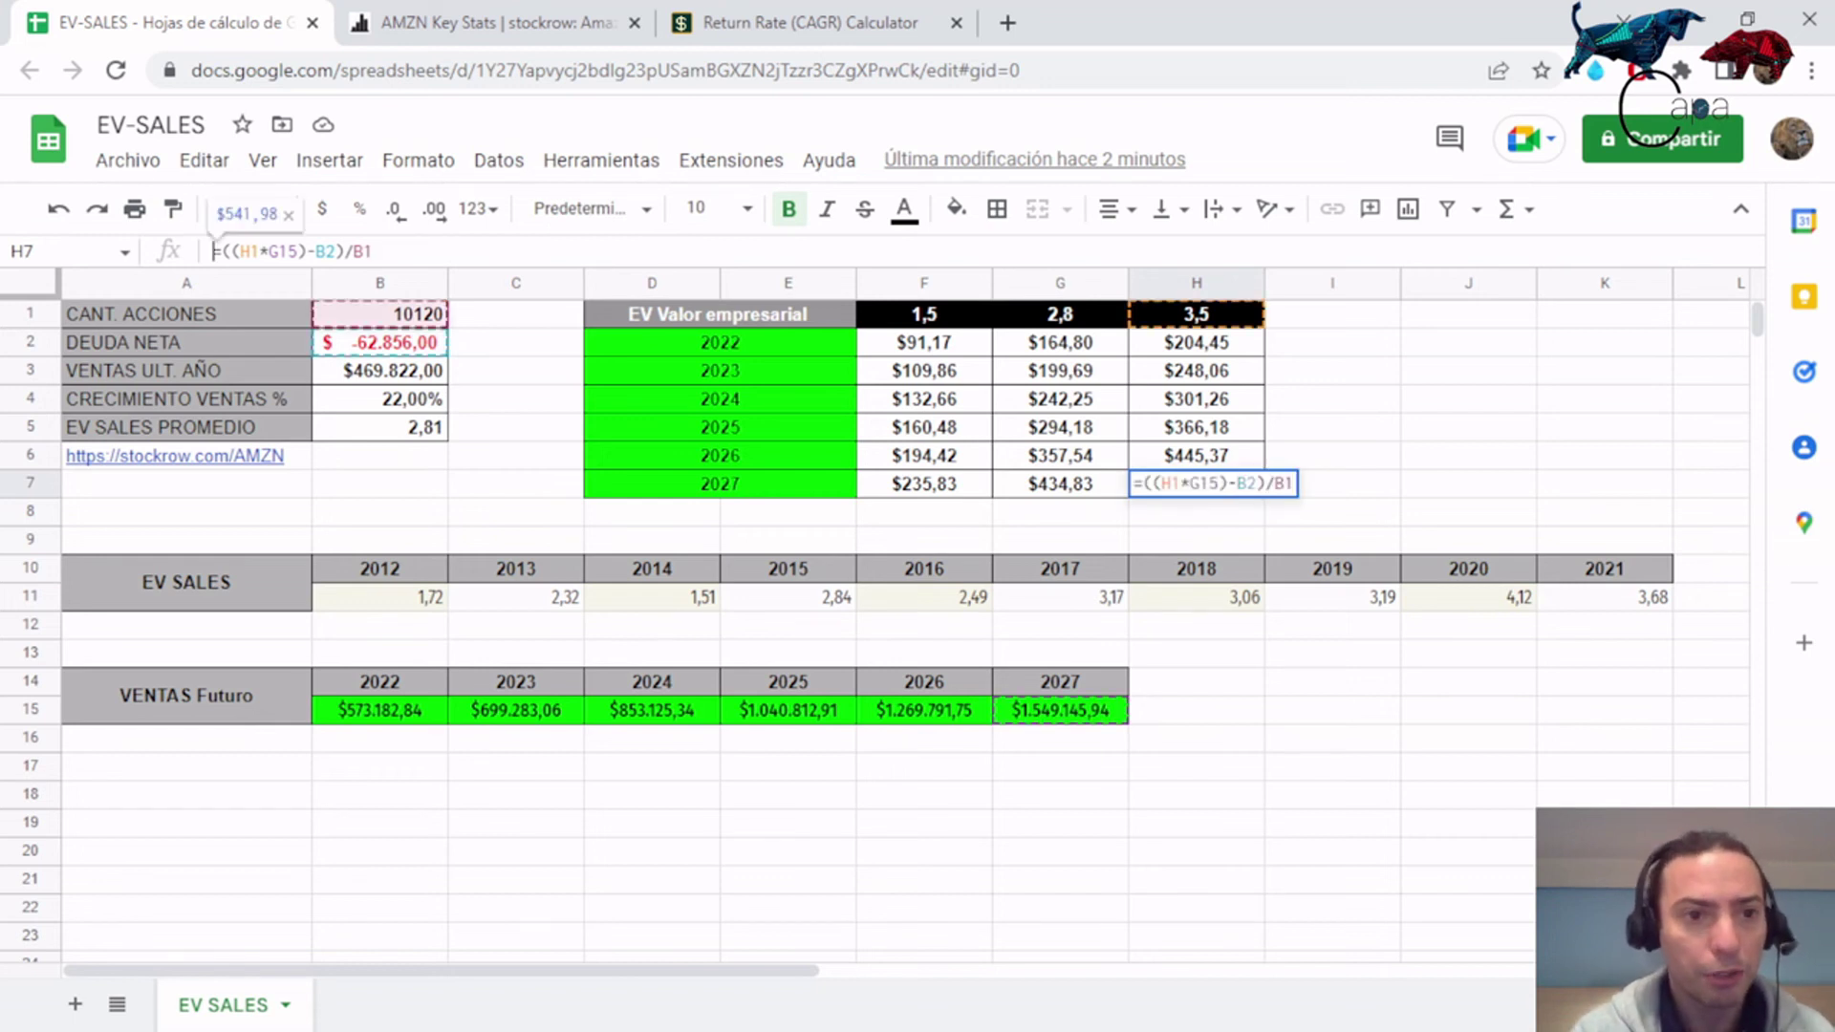
pyautogui.press('Right')
pyautogui.write('(')
pyautogui.press('End')
pyautogui.write(')')
pyautogui.press('Left')
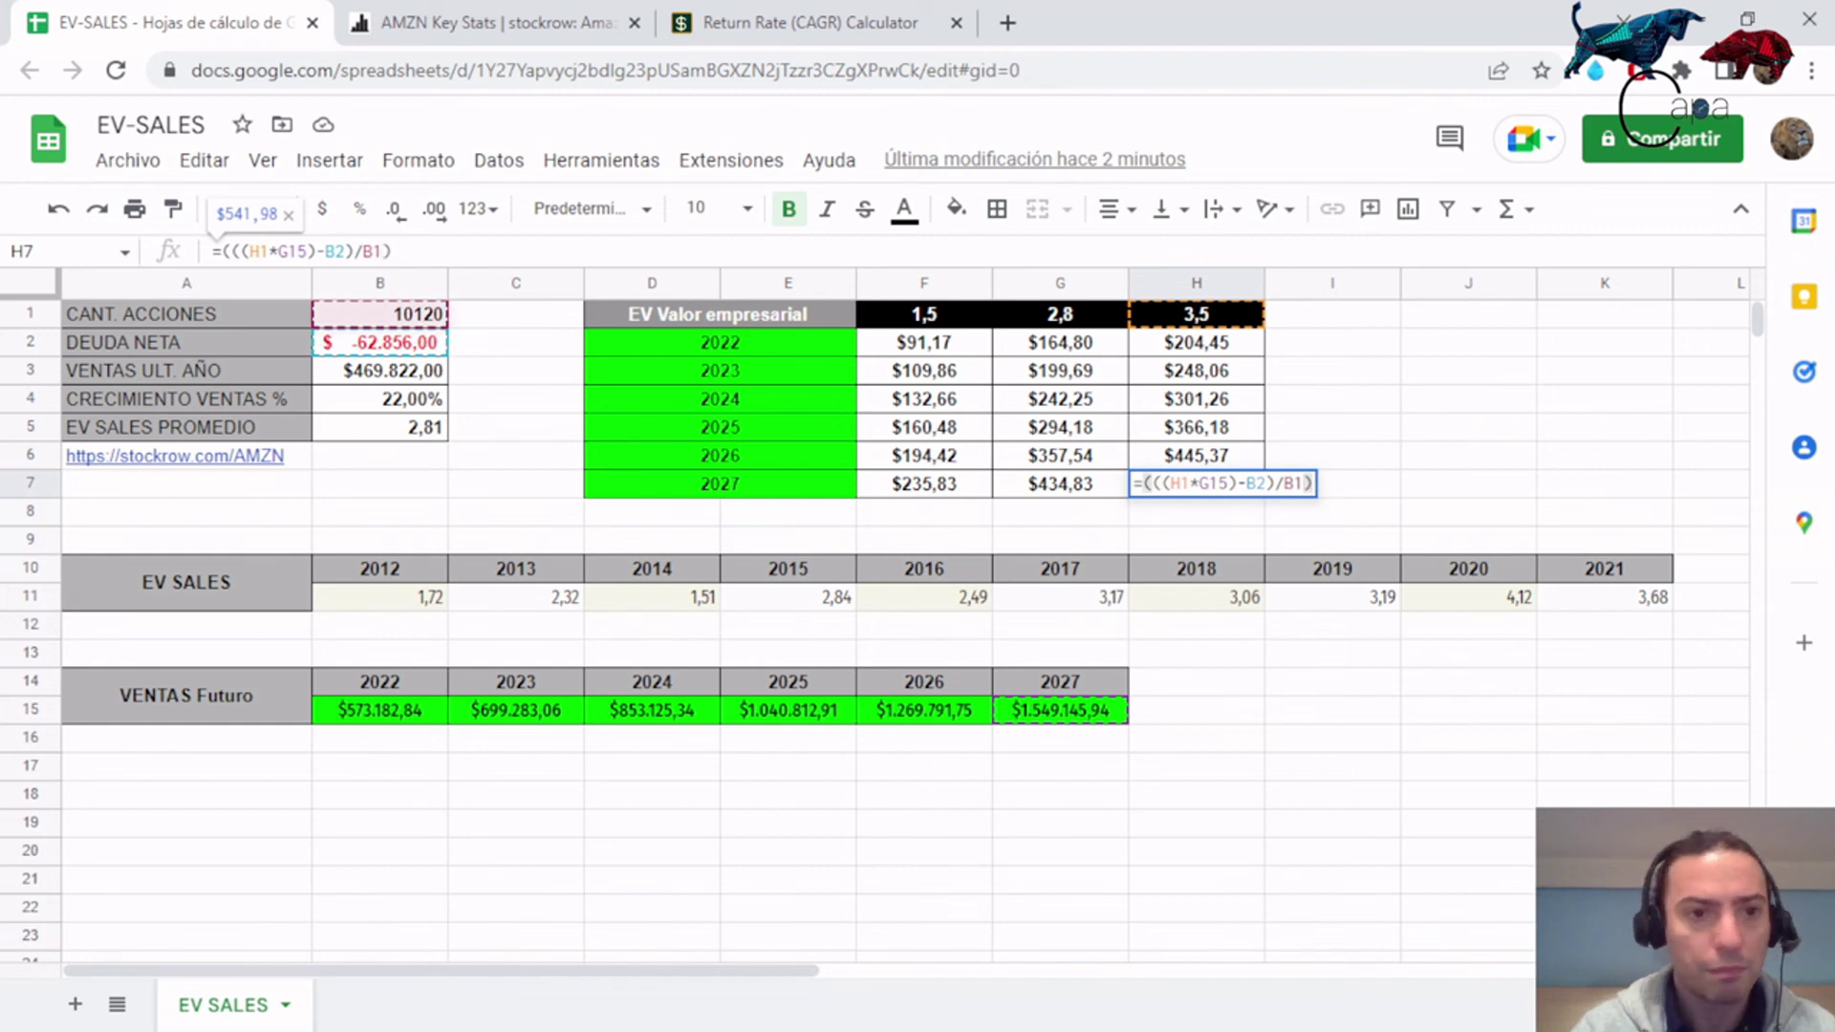
pyautogui.press('Right')
pyautogui.write('*')
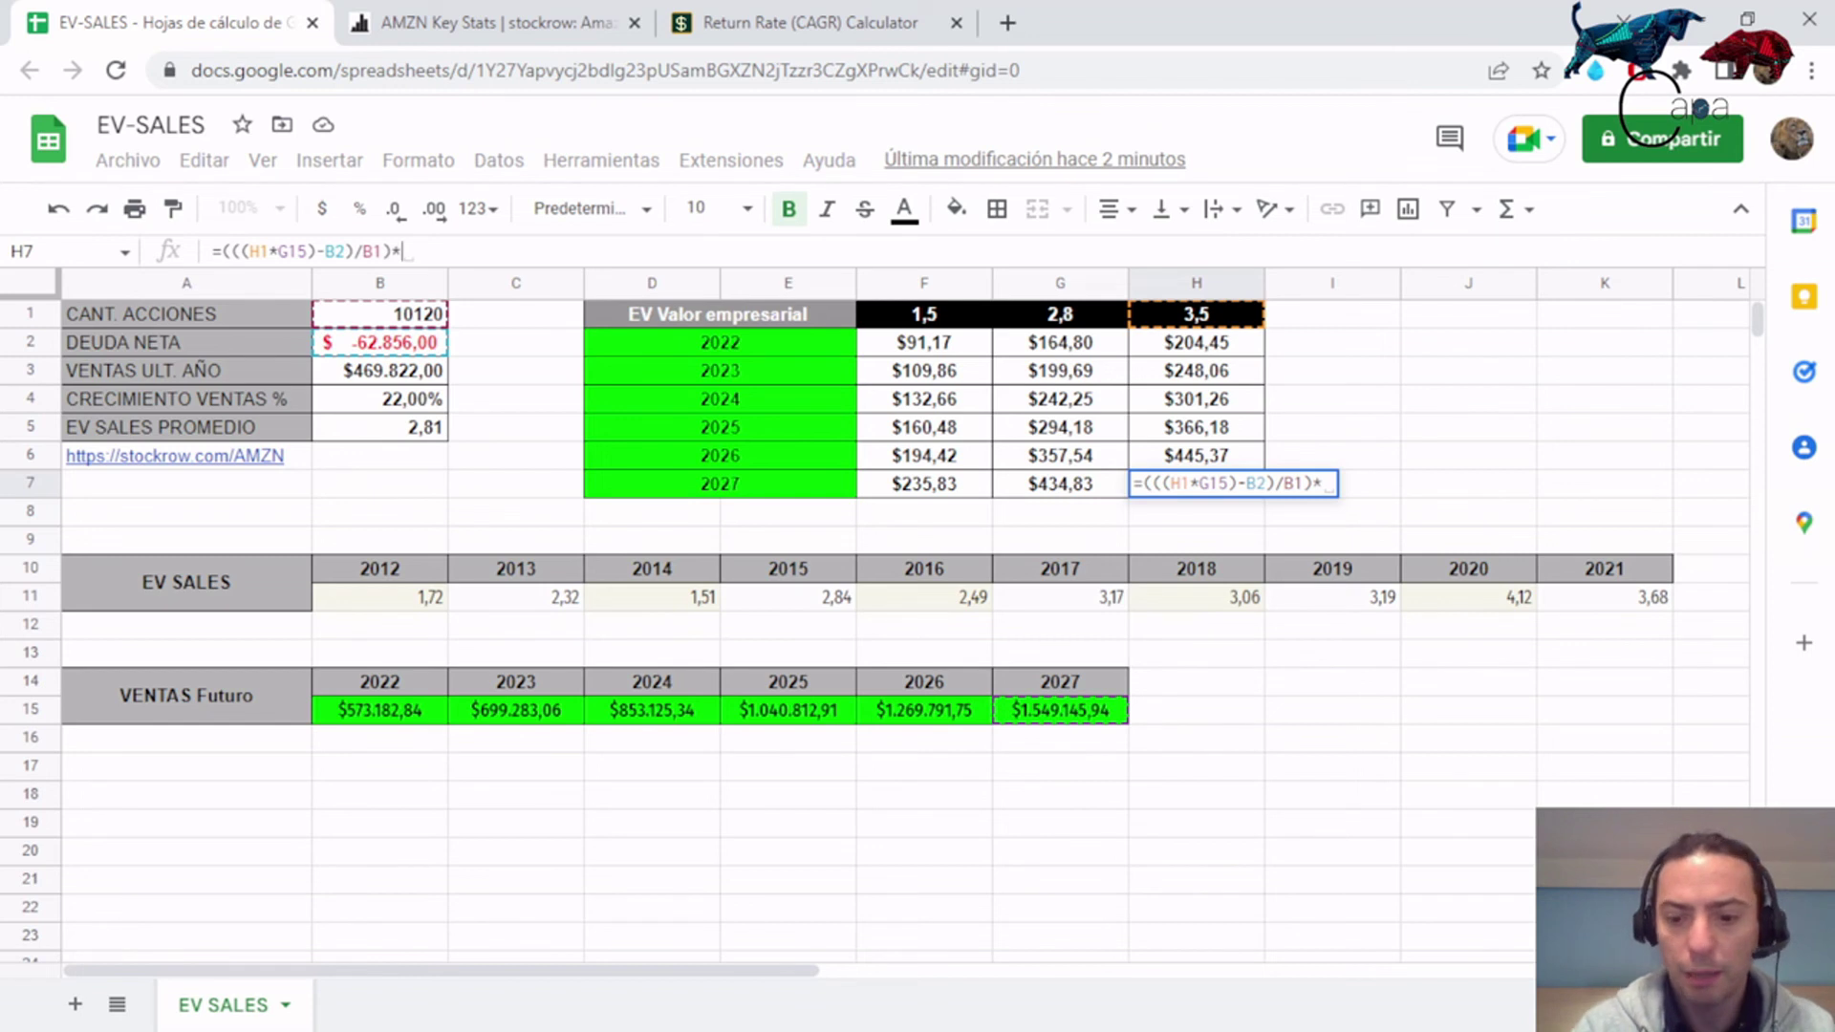
pyautogui.write('0,8')
pyautogui.press('BackSpace')
pyautogui.press('BackSpace')
pyautogui.press('BackSpace')
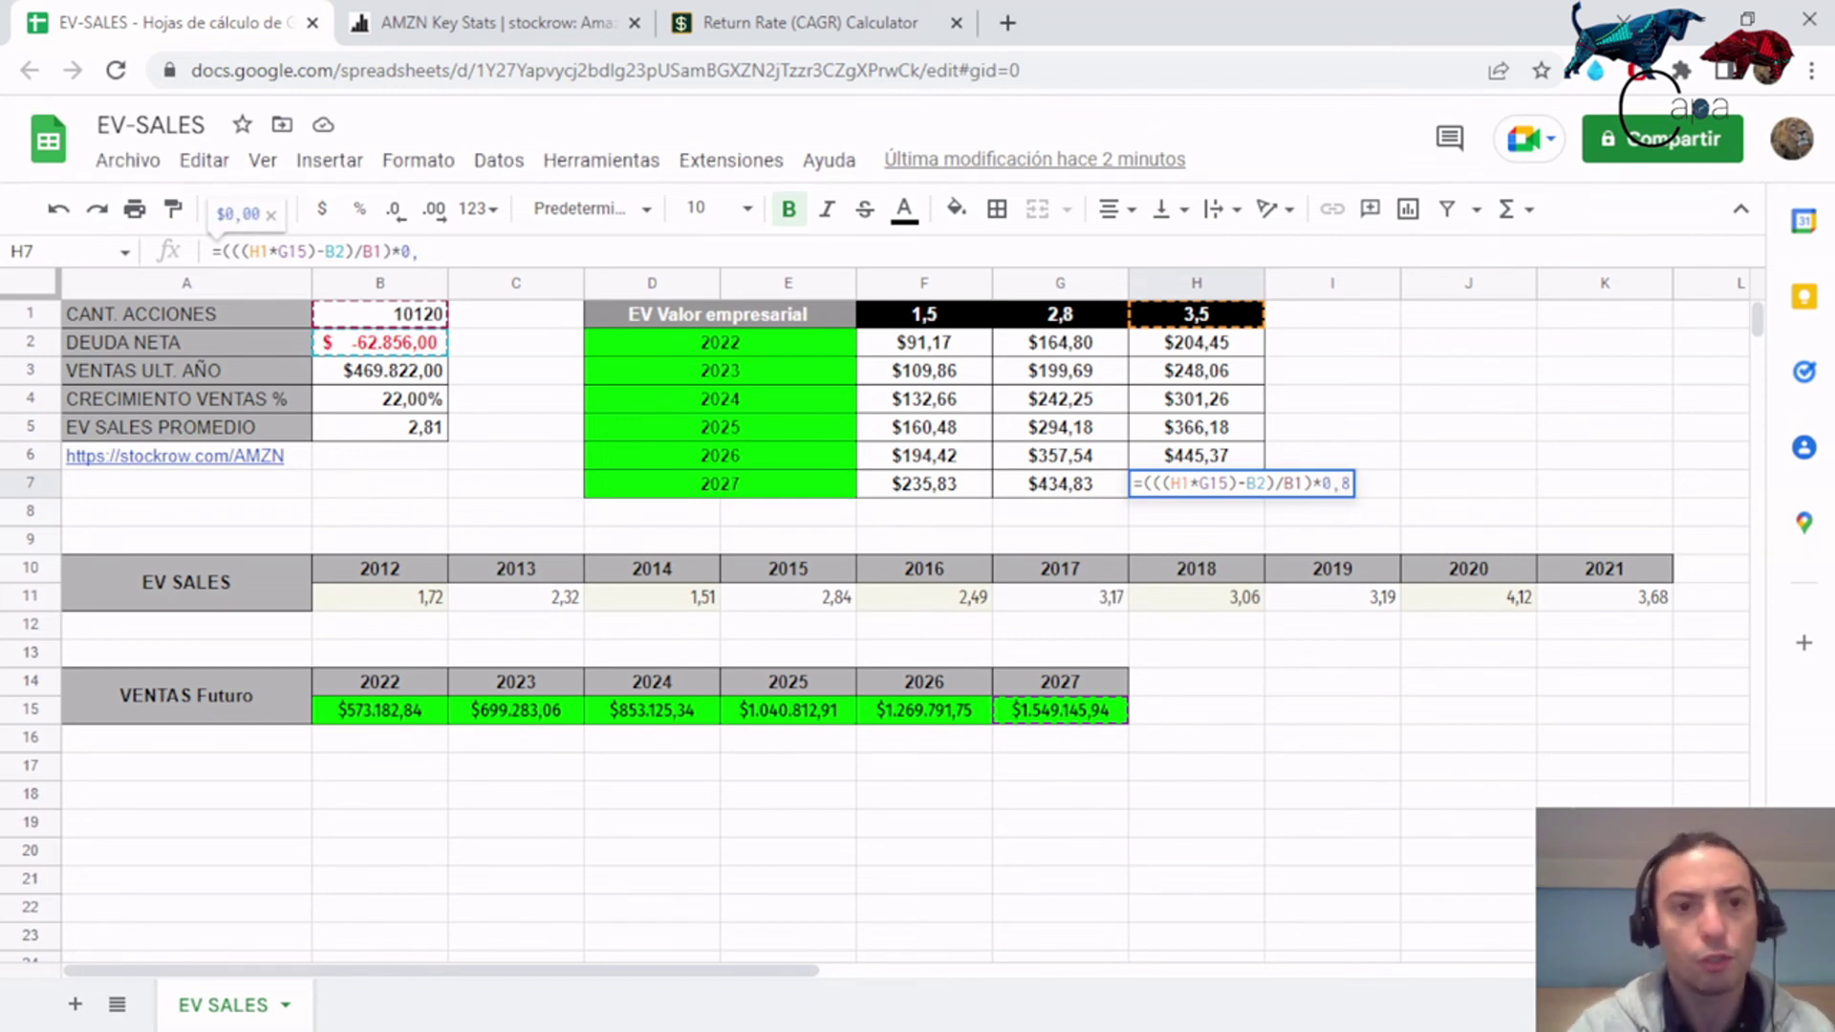
# Complete the 2027 formula in H7 with a 20% reduction factor, giving =(((H1*G15)-B2)/B1)*(1-0,2).
pyautogui.write('(1-')
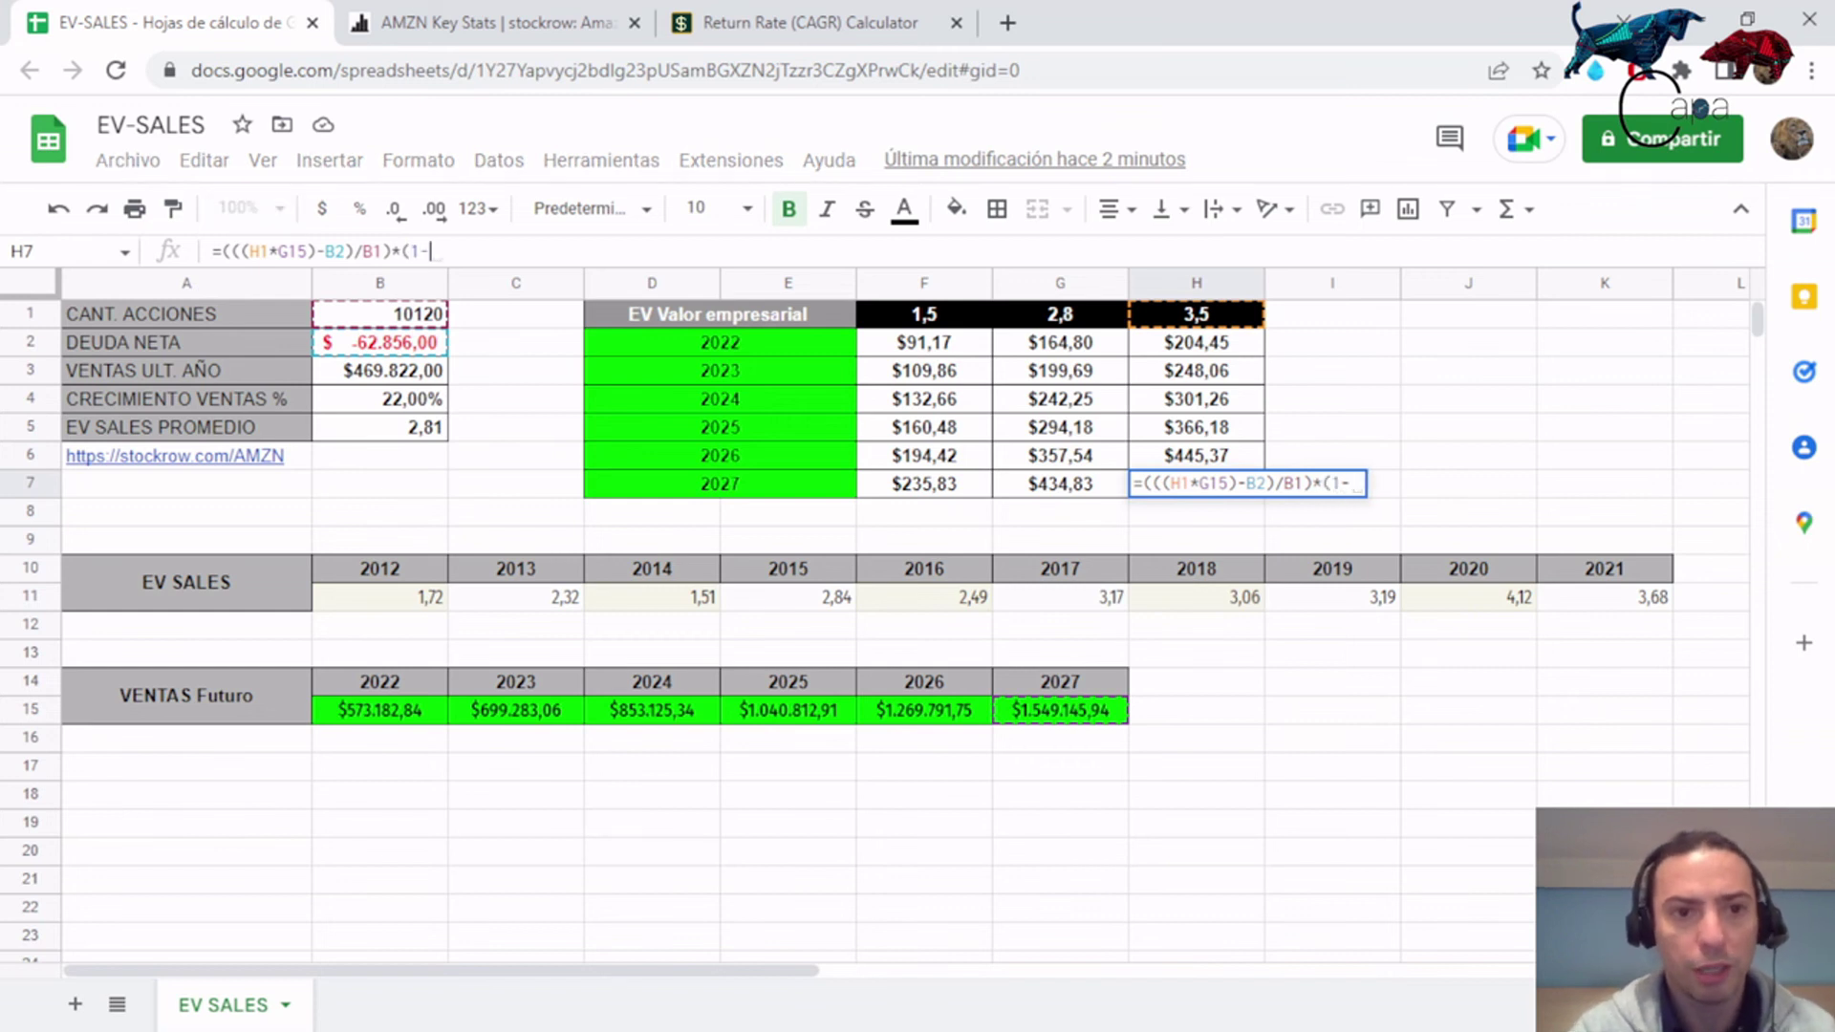
pyautogui.write('0,2')
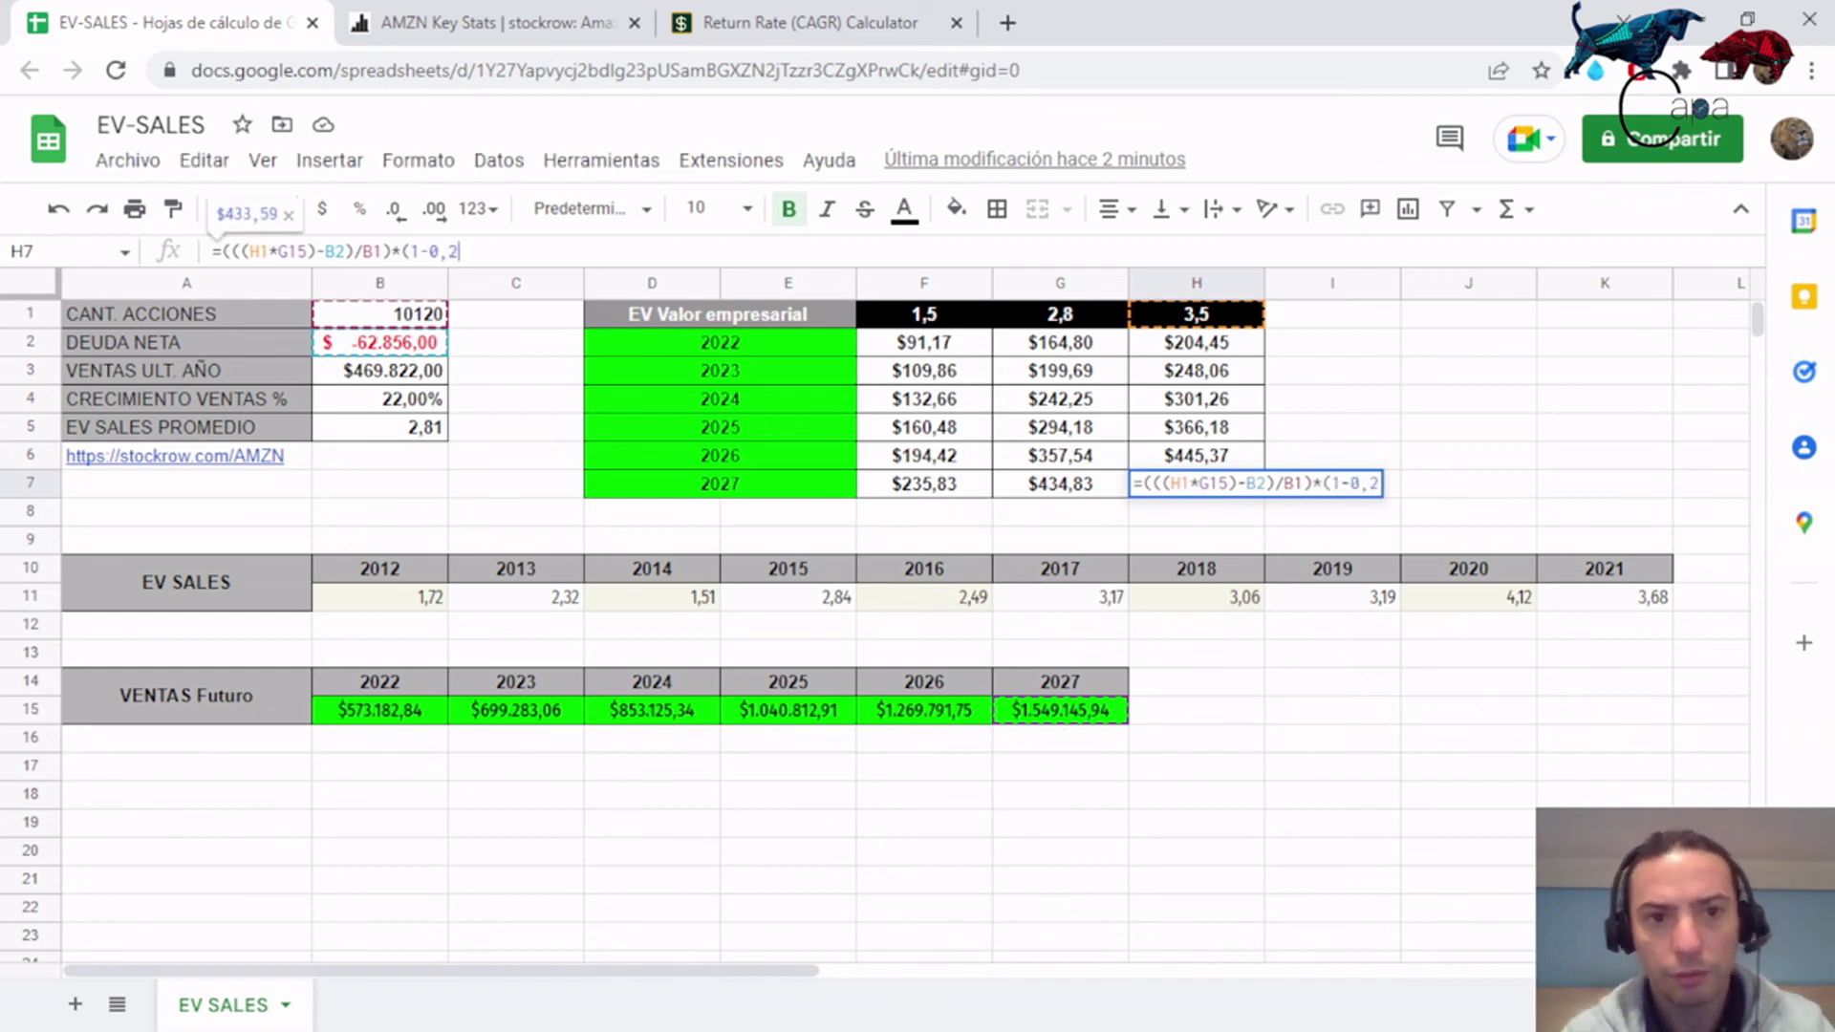
pyautogui.write(')')
pyautogui.press('Return')
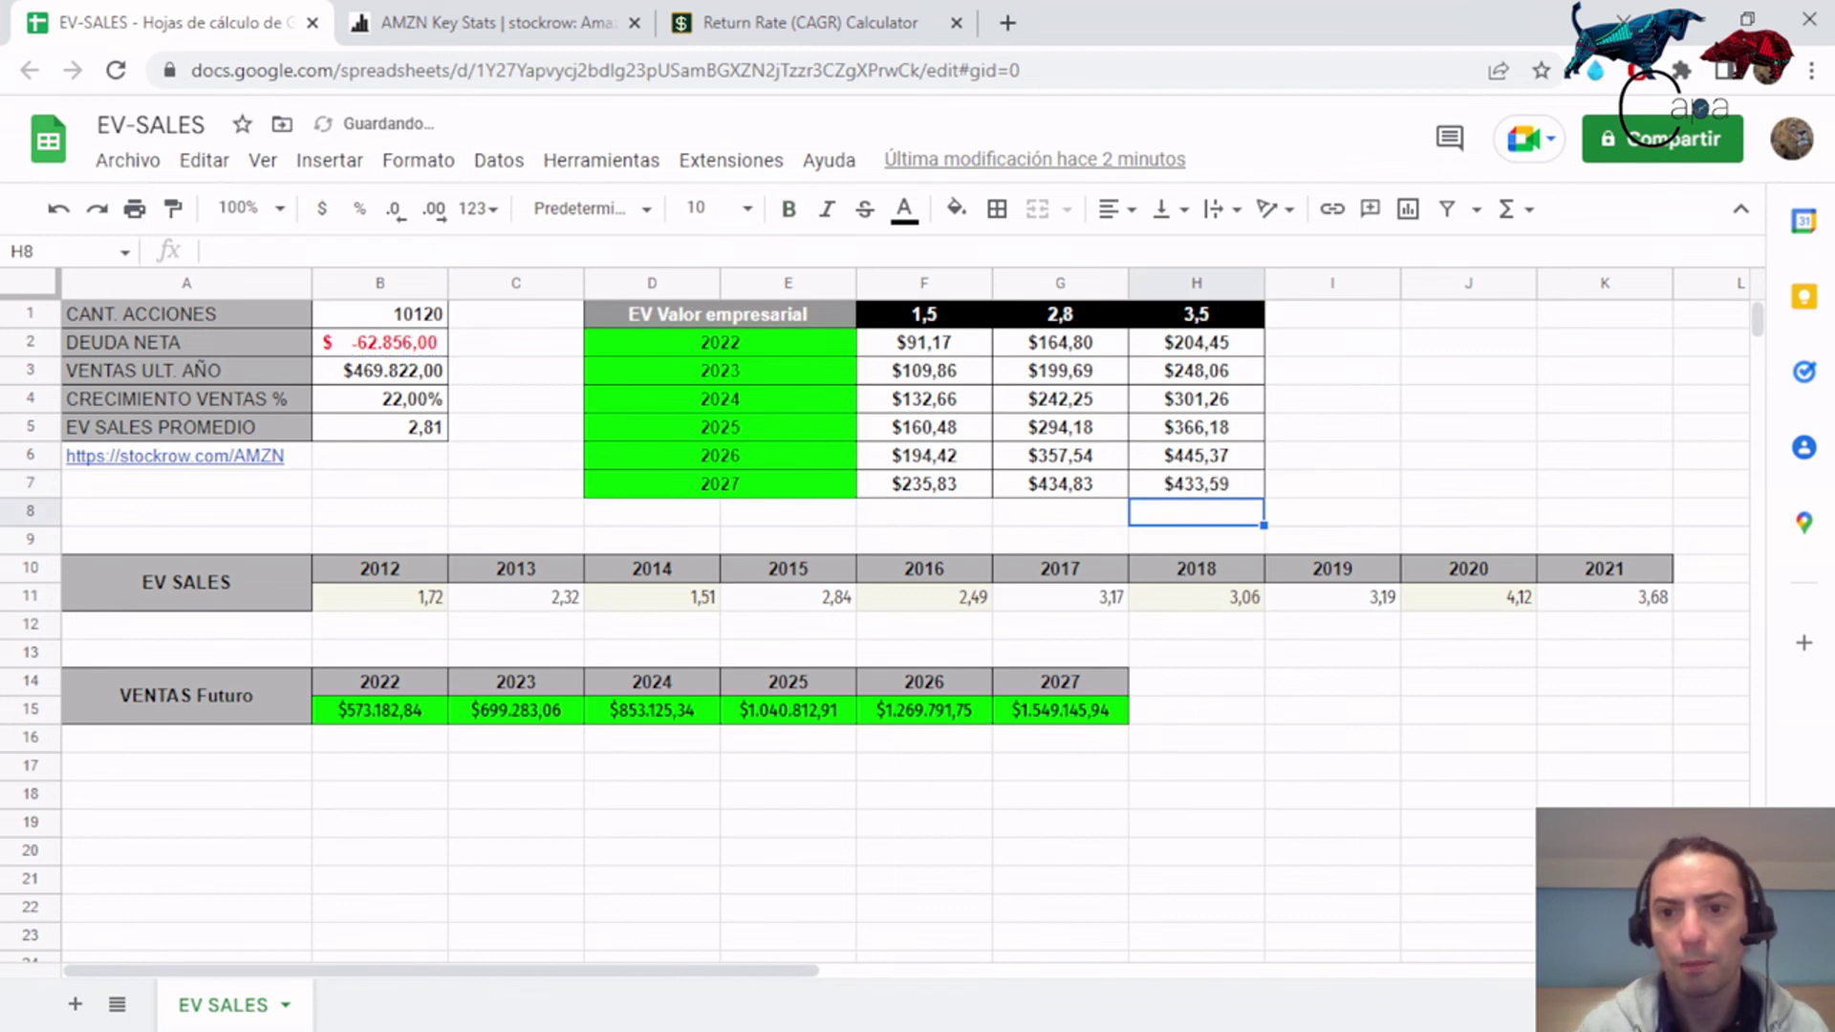
# Remove the 0,2 reduction from the factor in the 2027 formula in H7, bringing the reduction down to zero.
pyautogui.click(1196, 484)
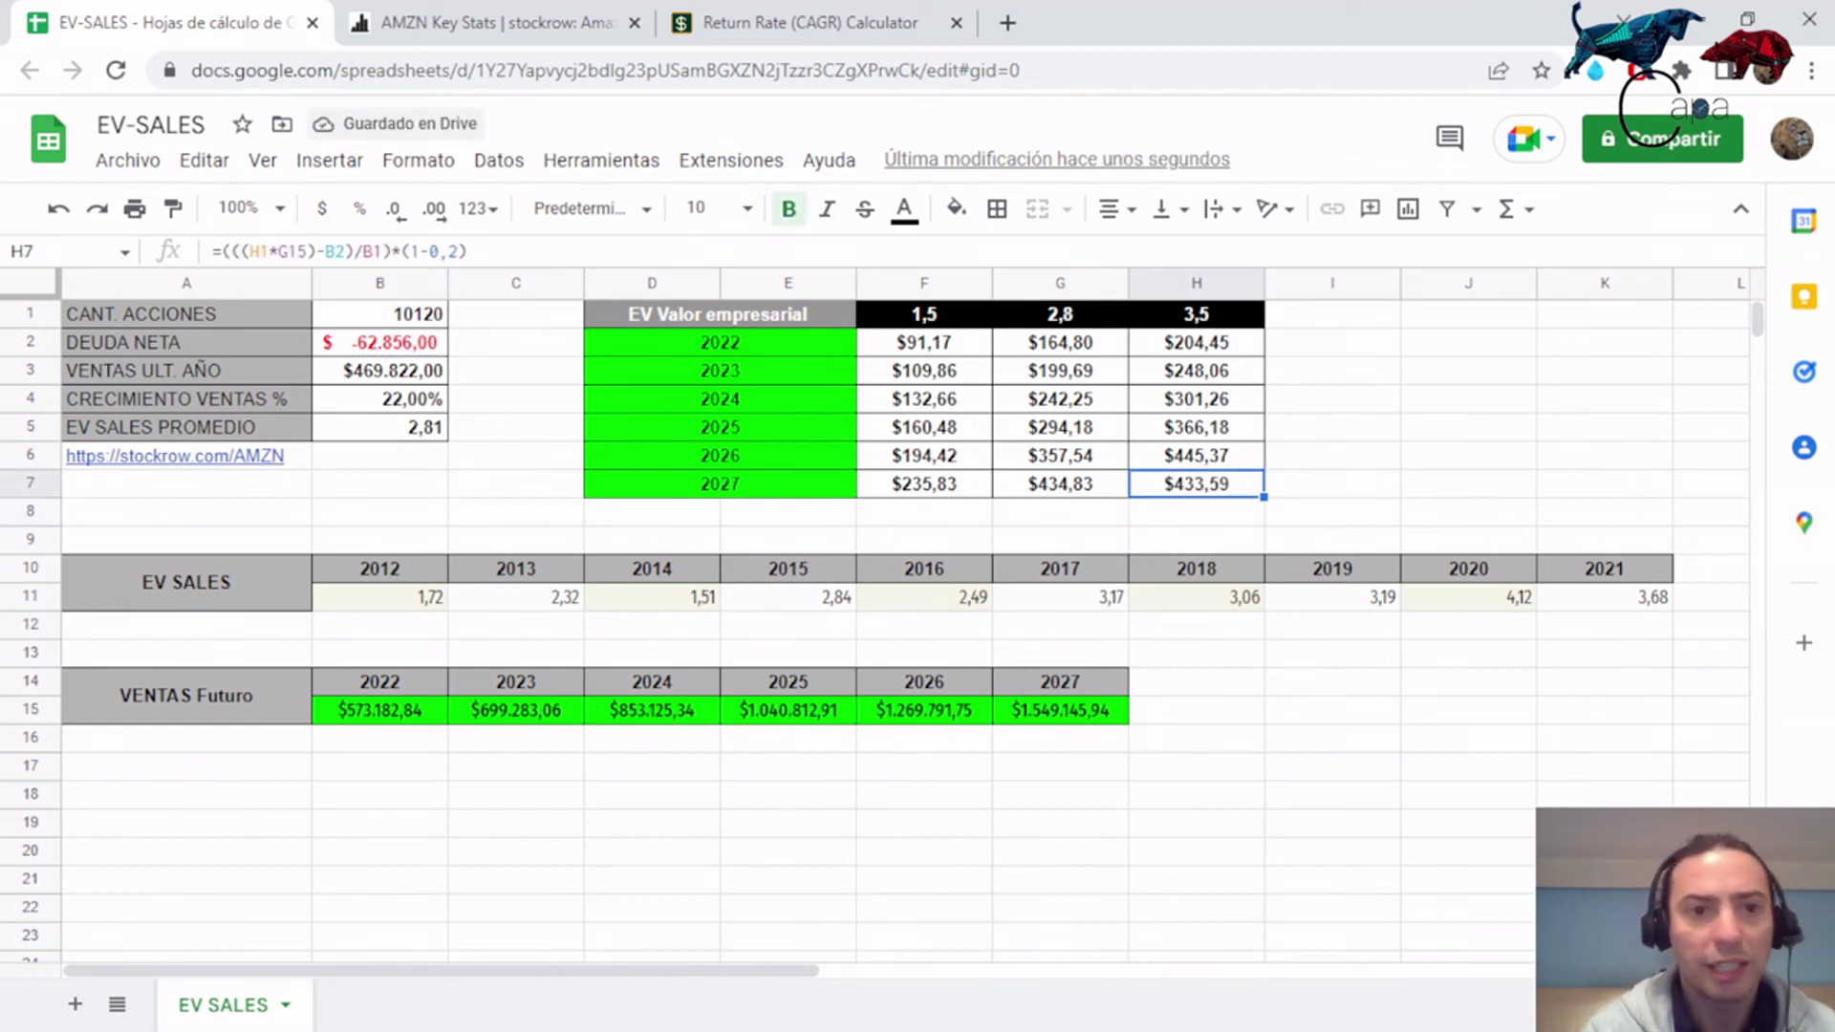
pyautogui.click(459, 252)
pyautogui.press('BackSpace')
pyautogui.press('BackSpace')
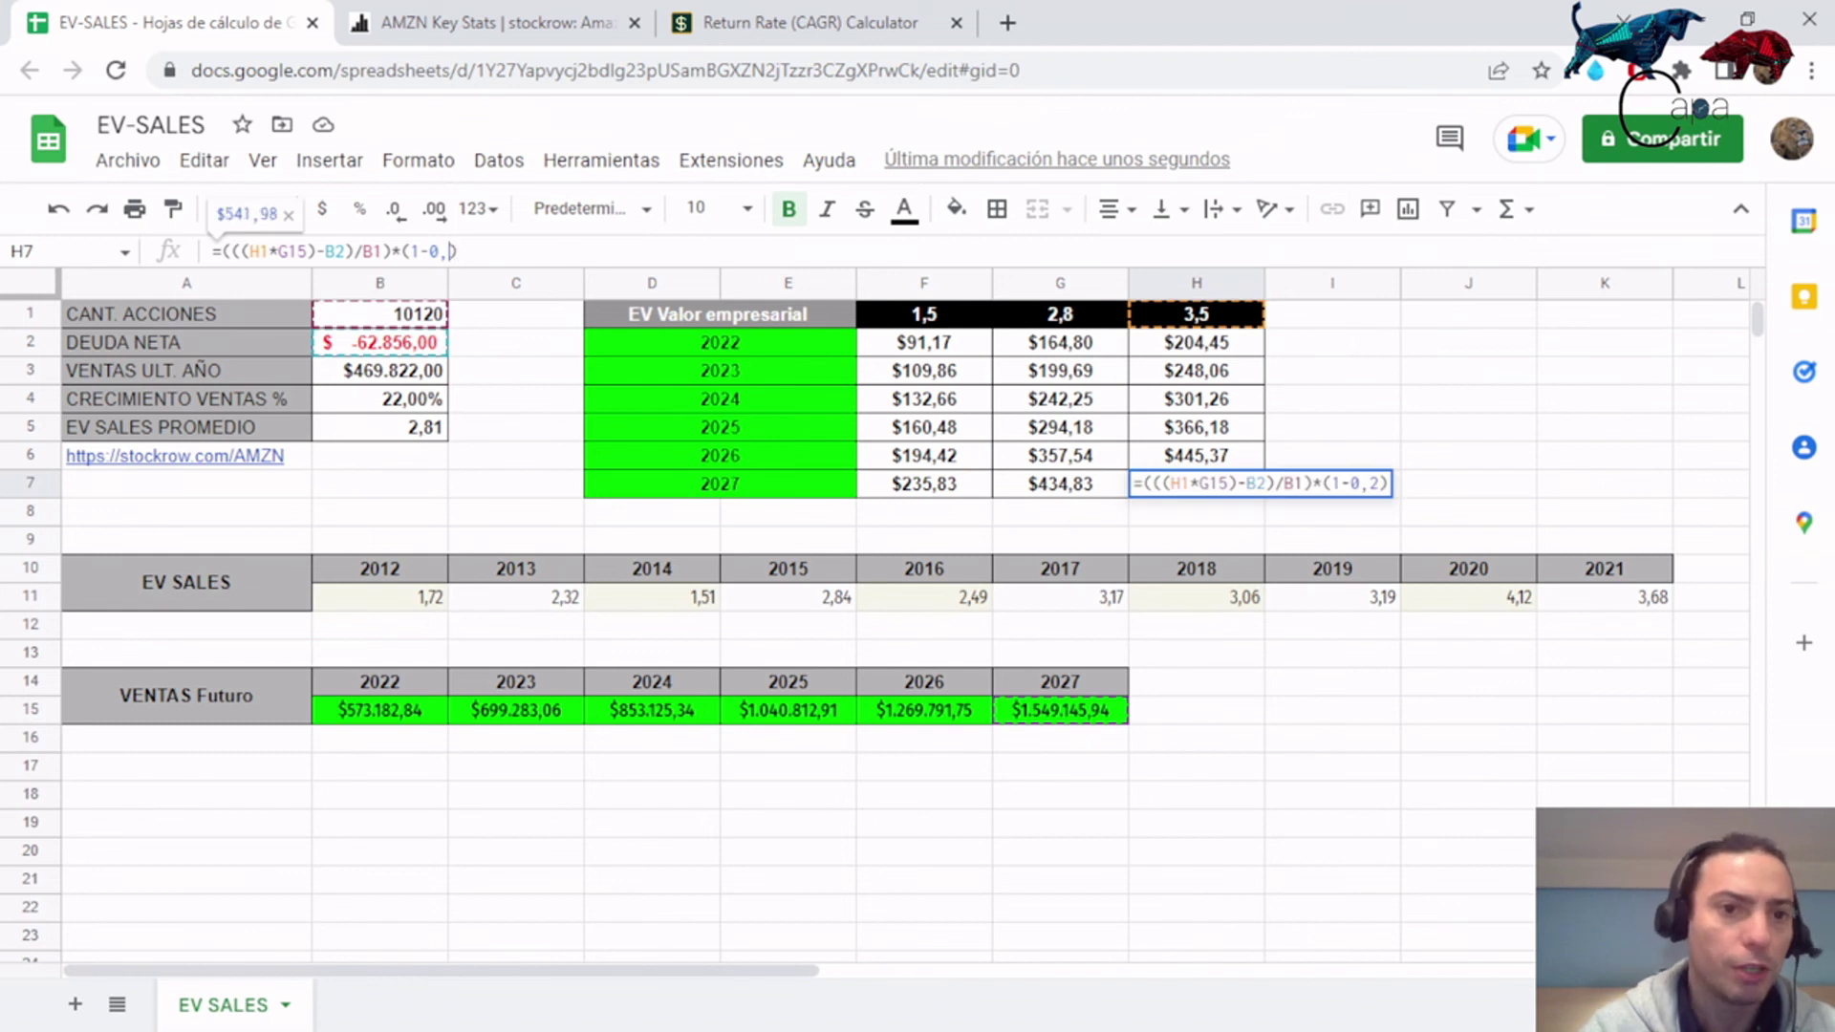
pyautogui.press('Return')
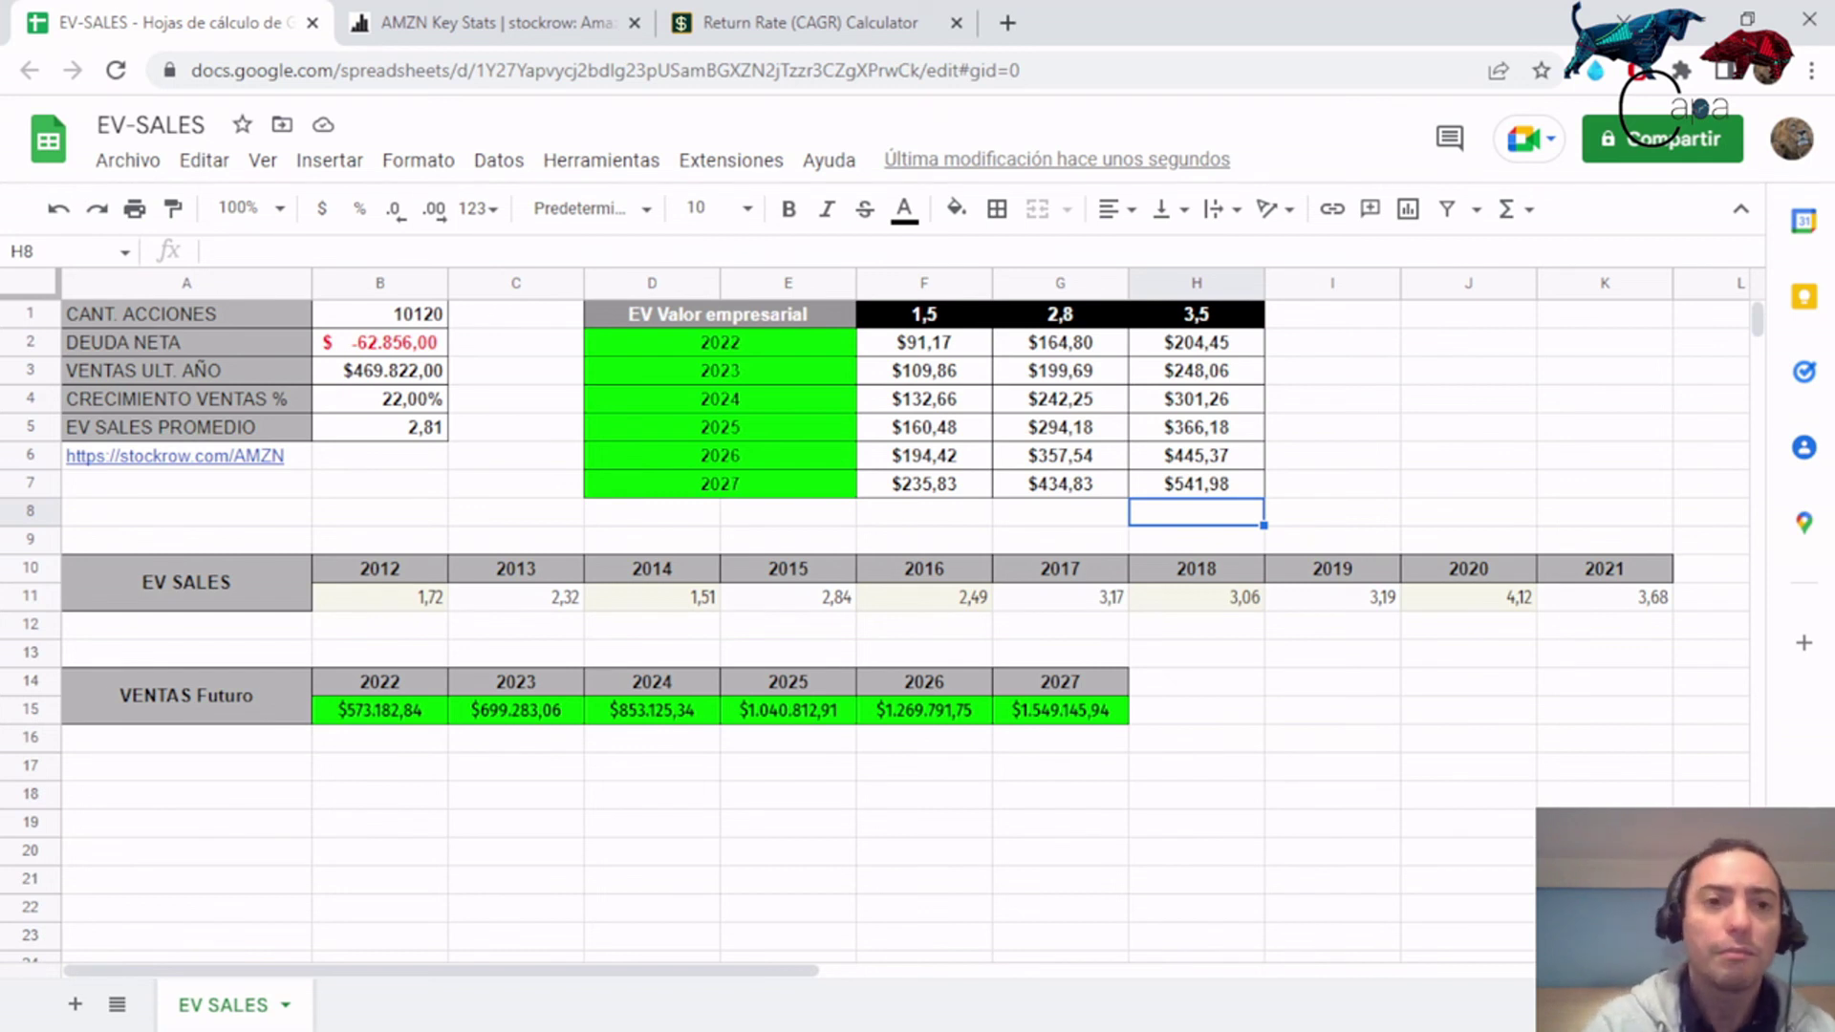
# Compare the sheet's 2022–2027 per-share valuations with Amazon's price and key stats on stockrow.com.
pyautogui.click(497, 22)
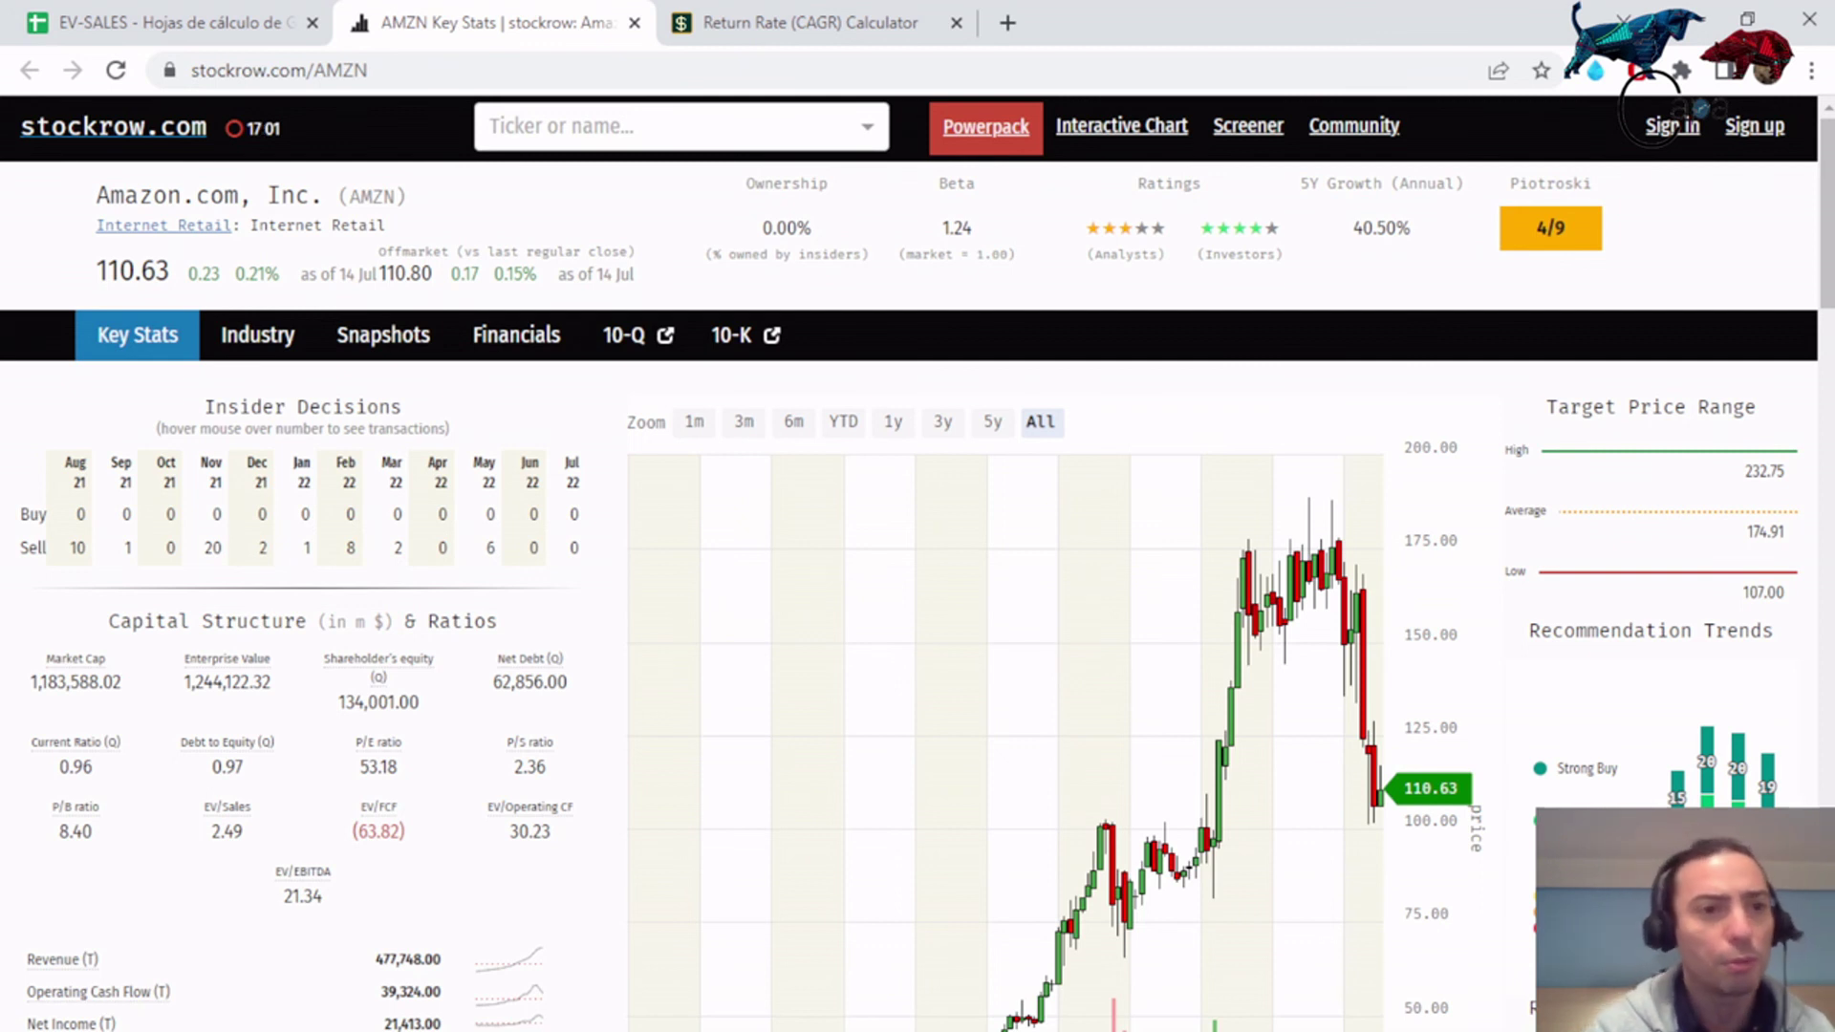
pyautogui.hotkey('ctrl', 'shift', 'Tab')
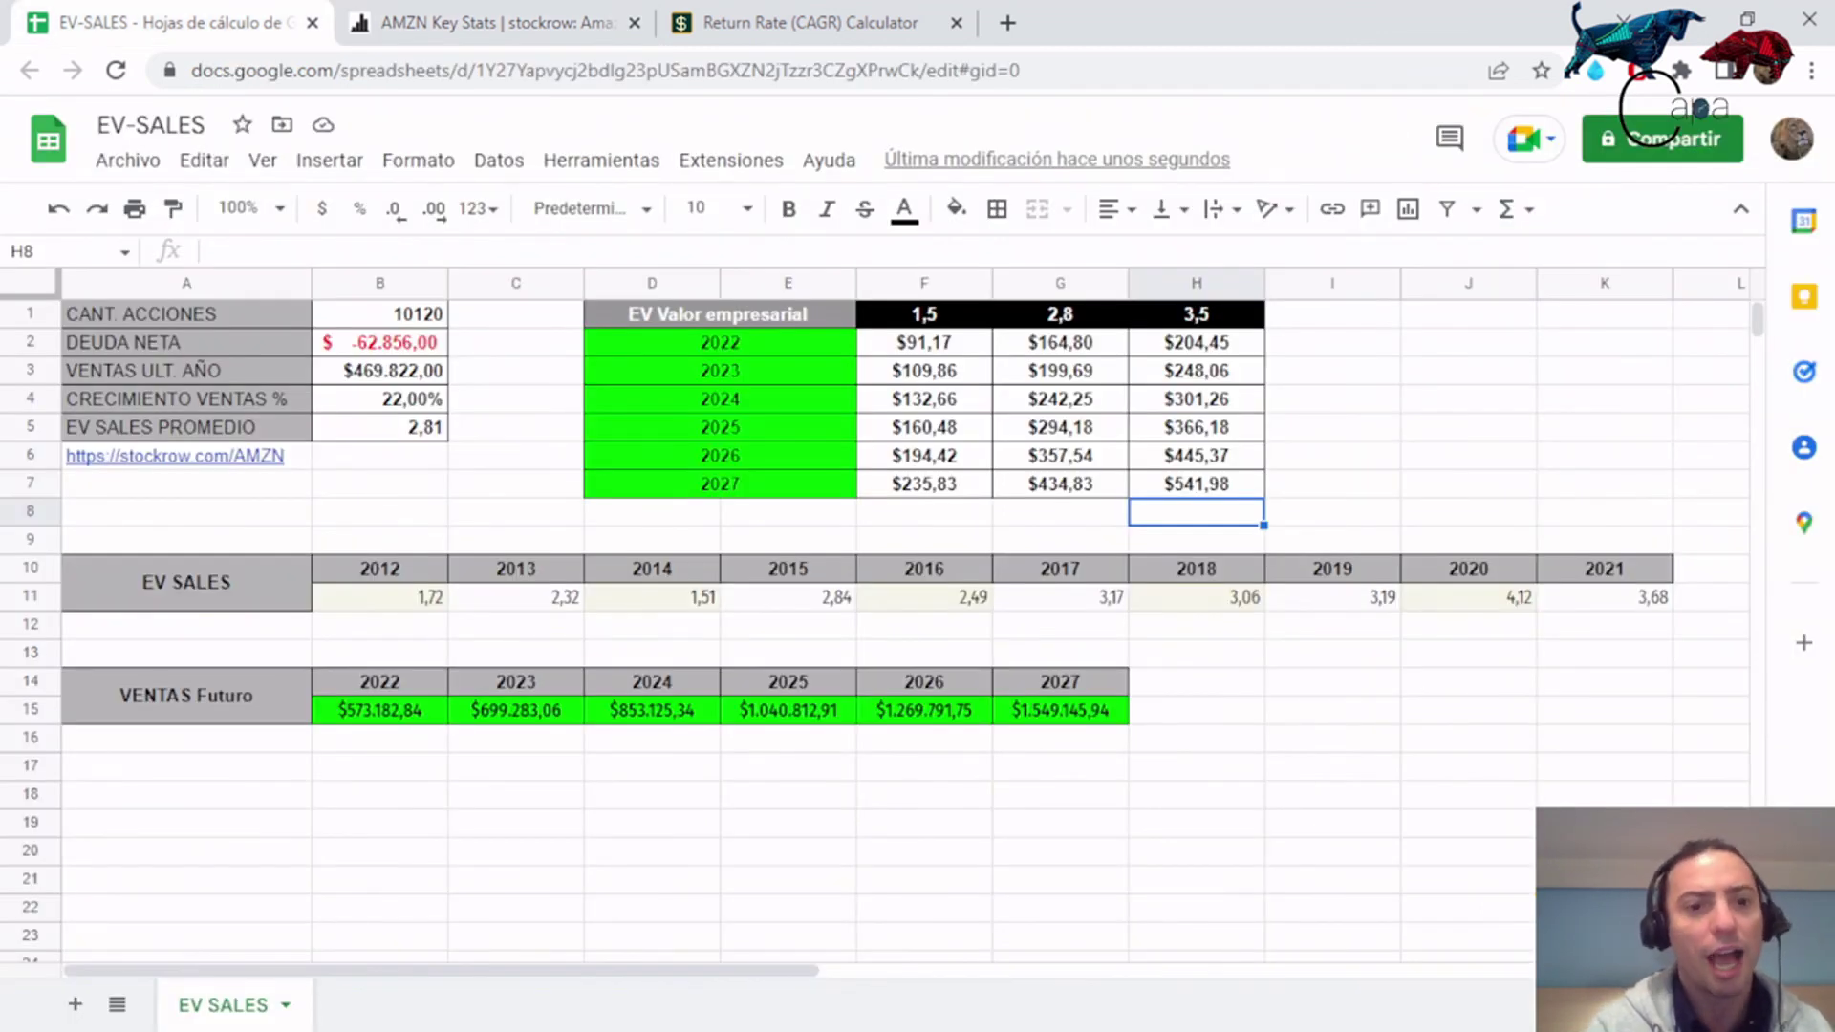
pyautogui.hotkey('ctrl', 'Tab')
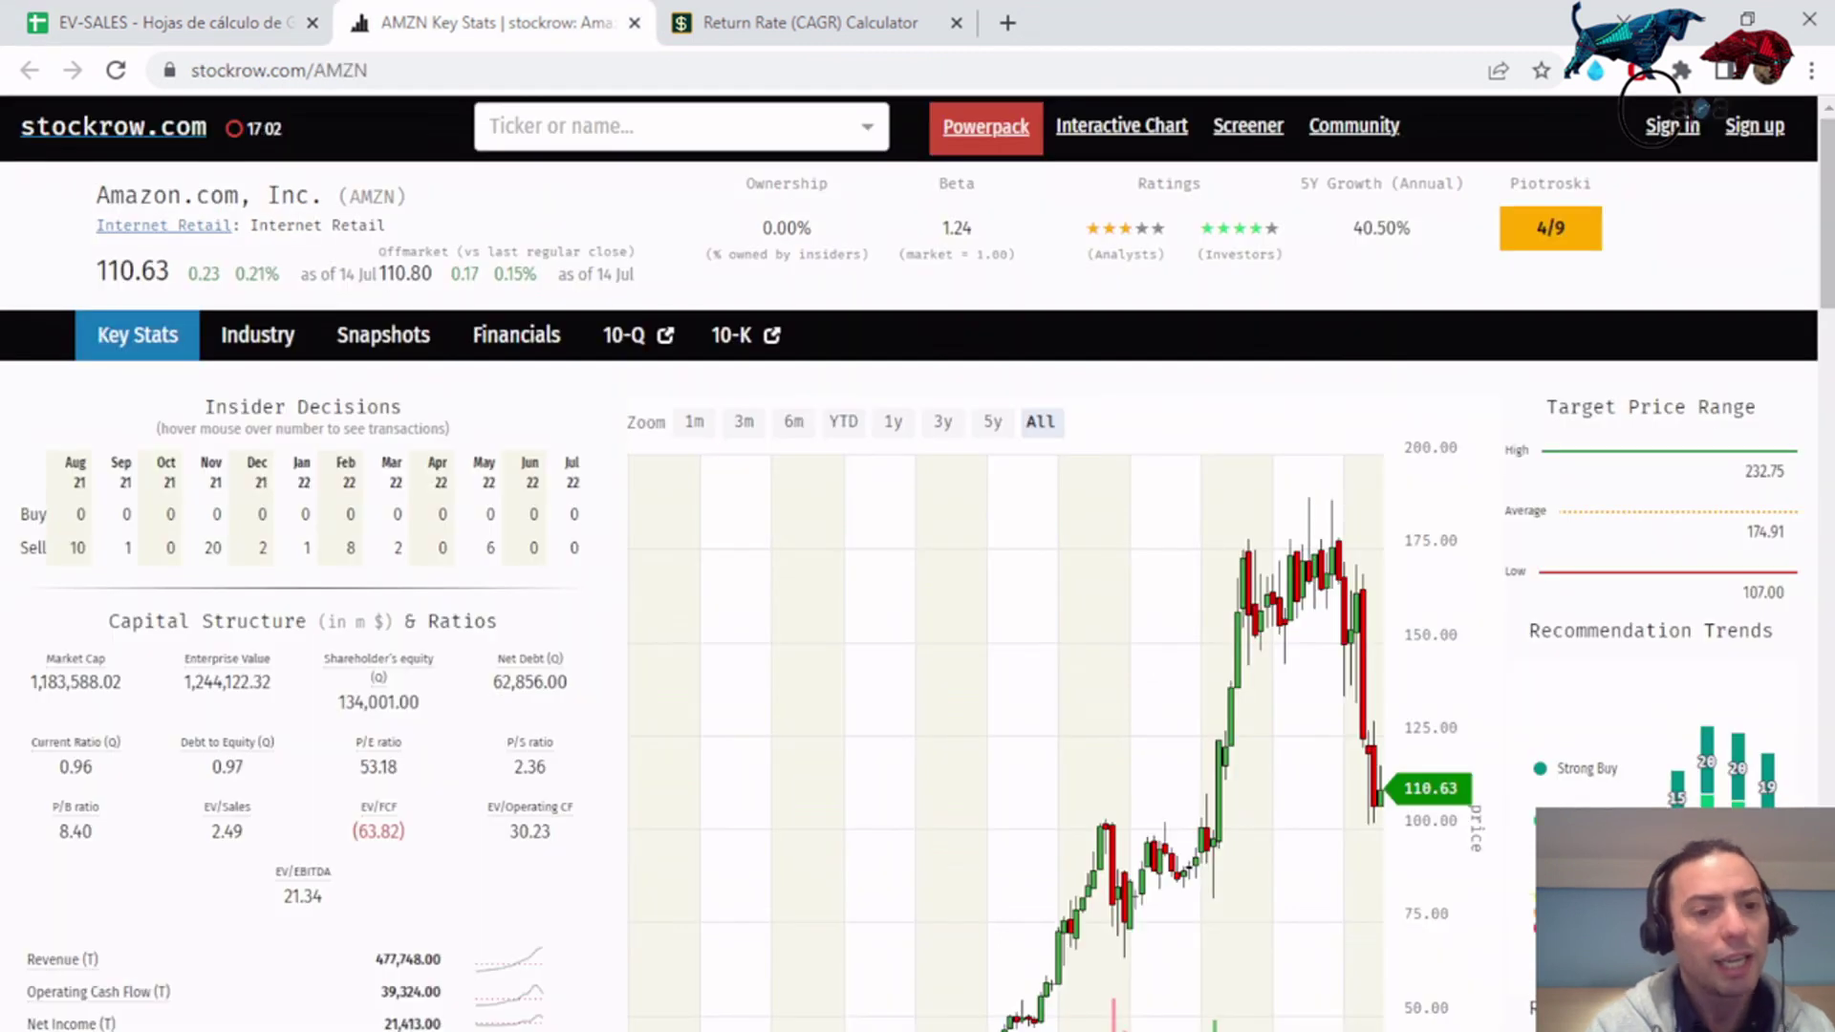
pyautogui.scroll(-1, 1651, 107)
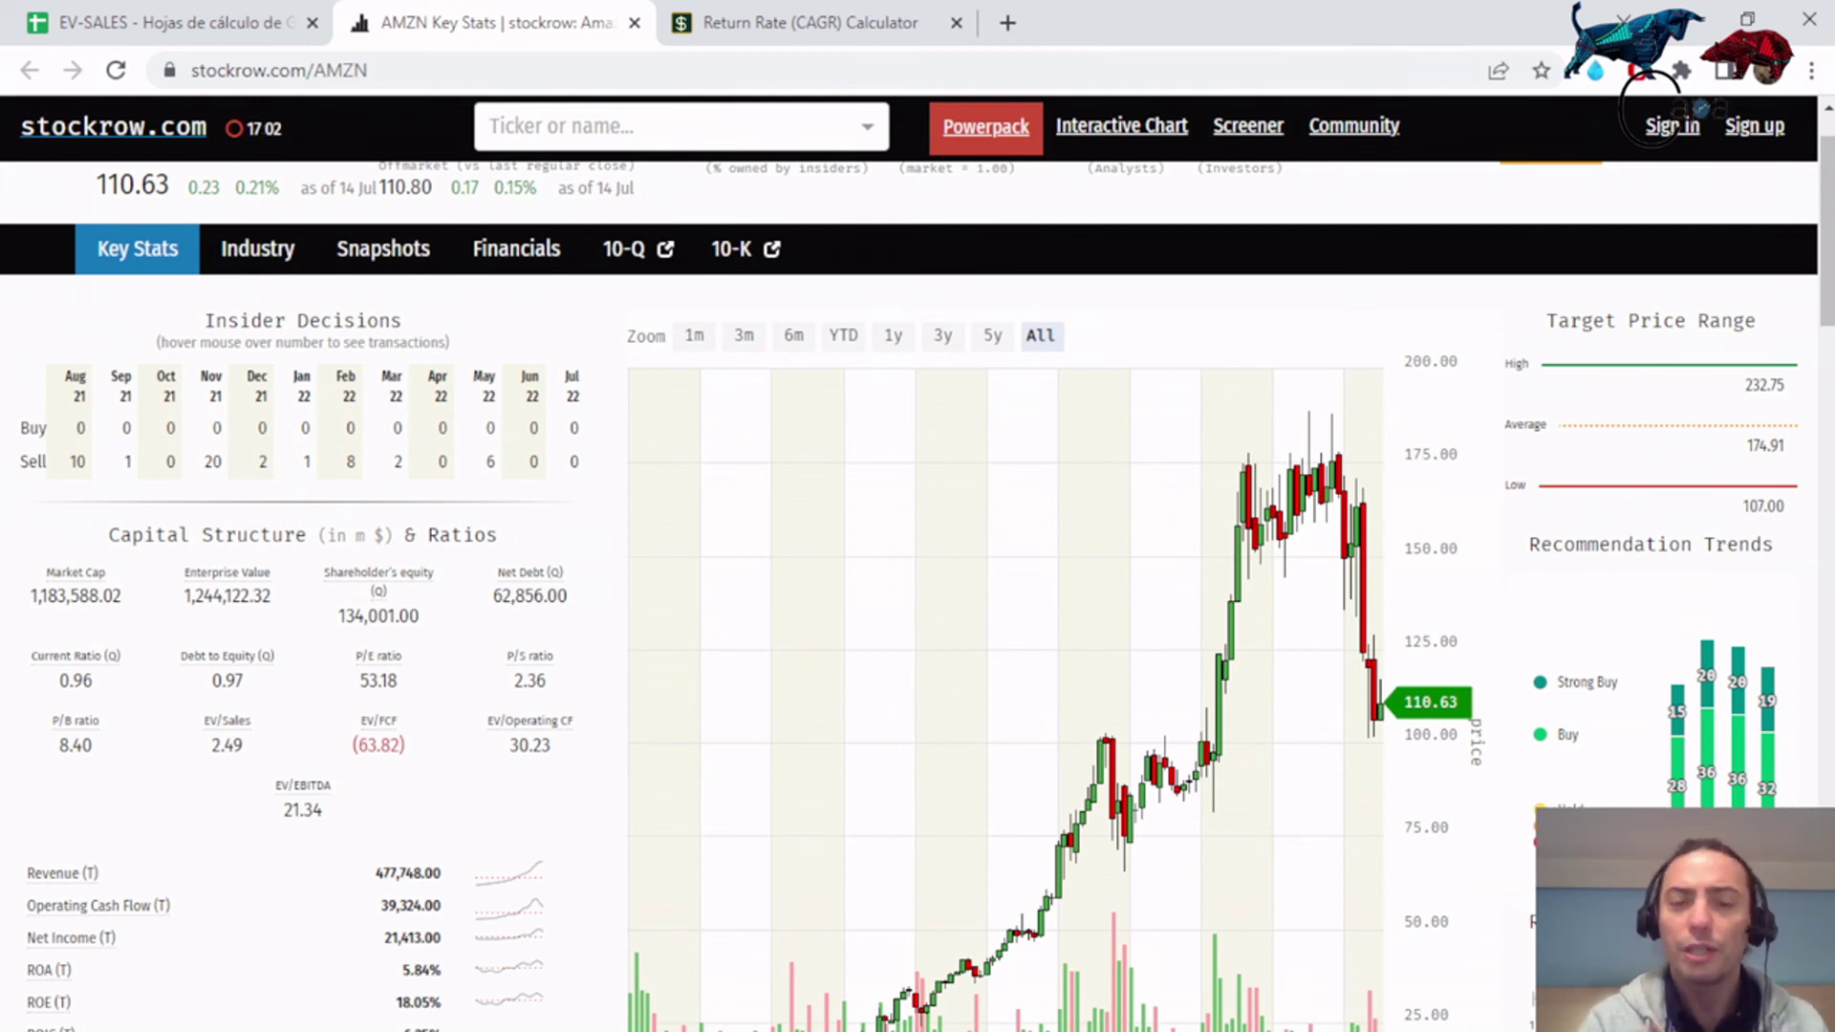
pyautogui.click(172, 23)
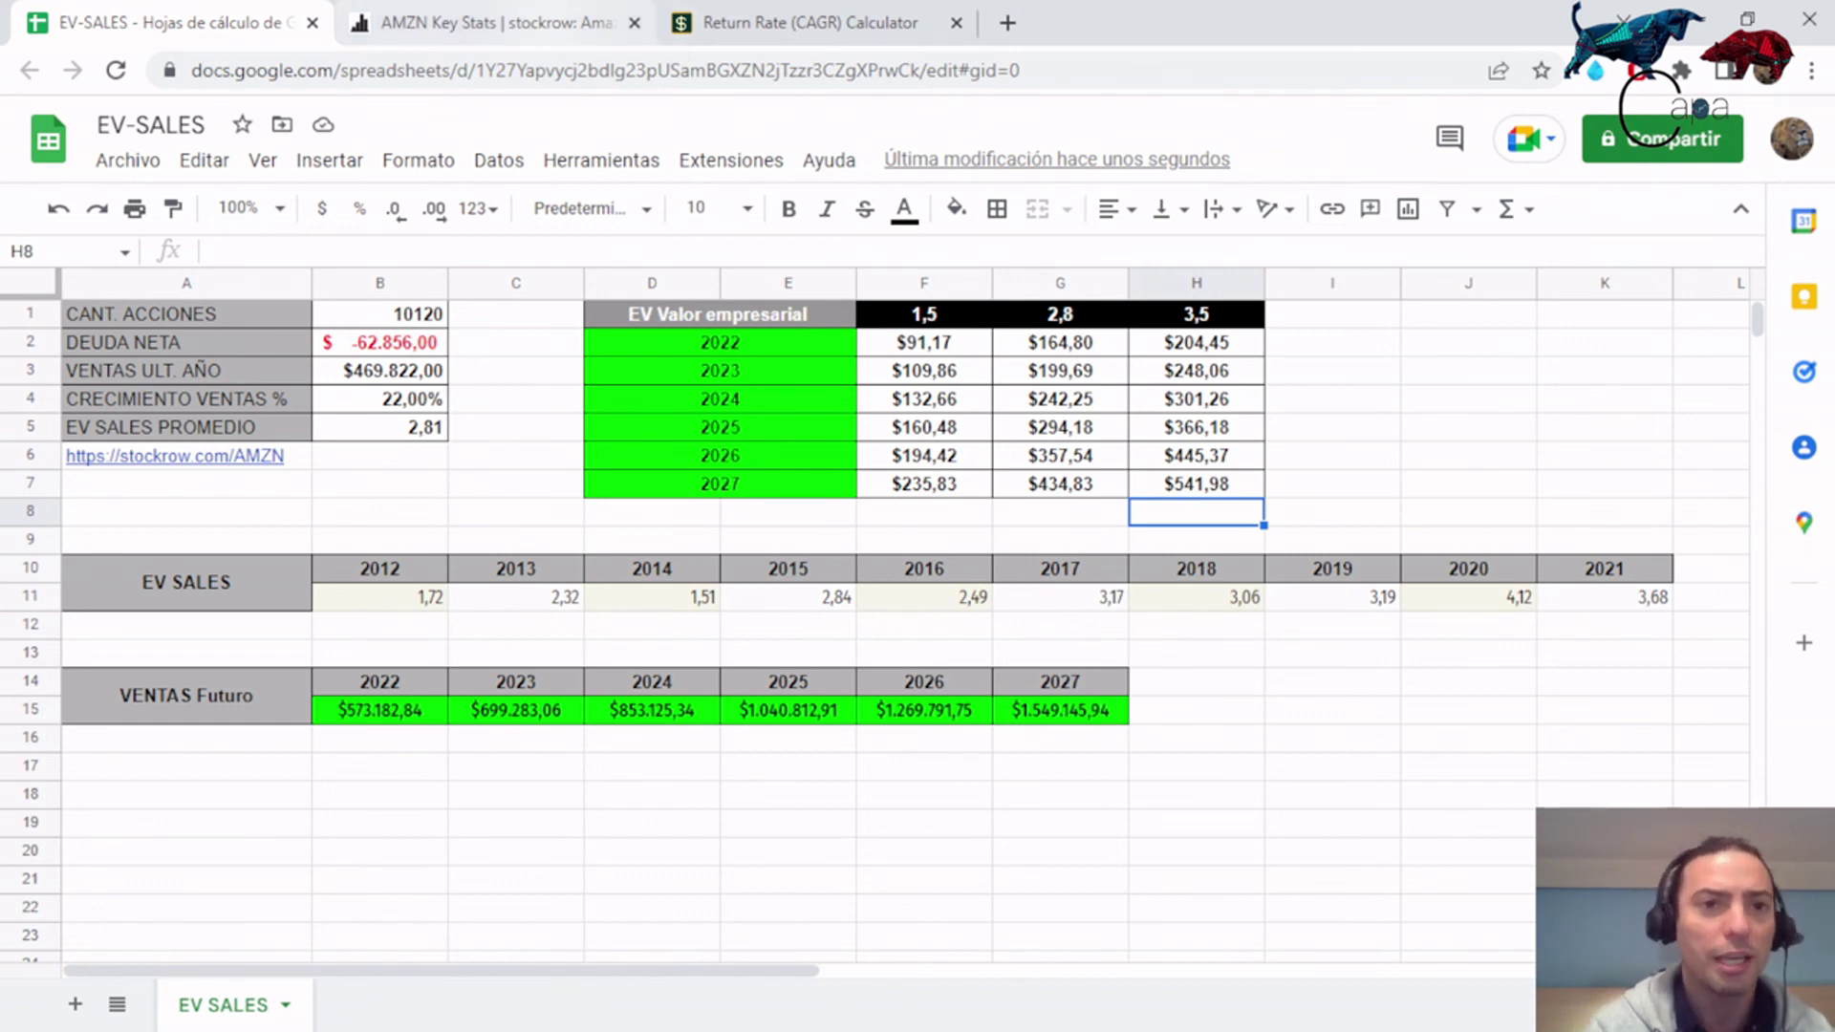
pyautogui.click(516, 23)
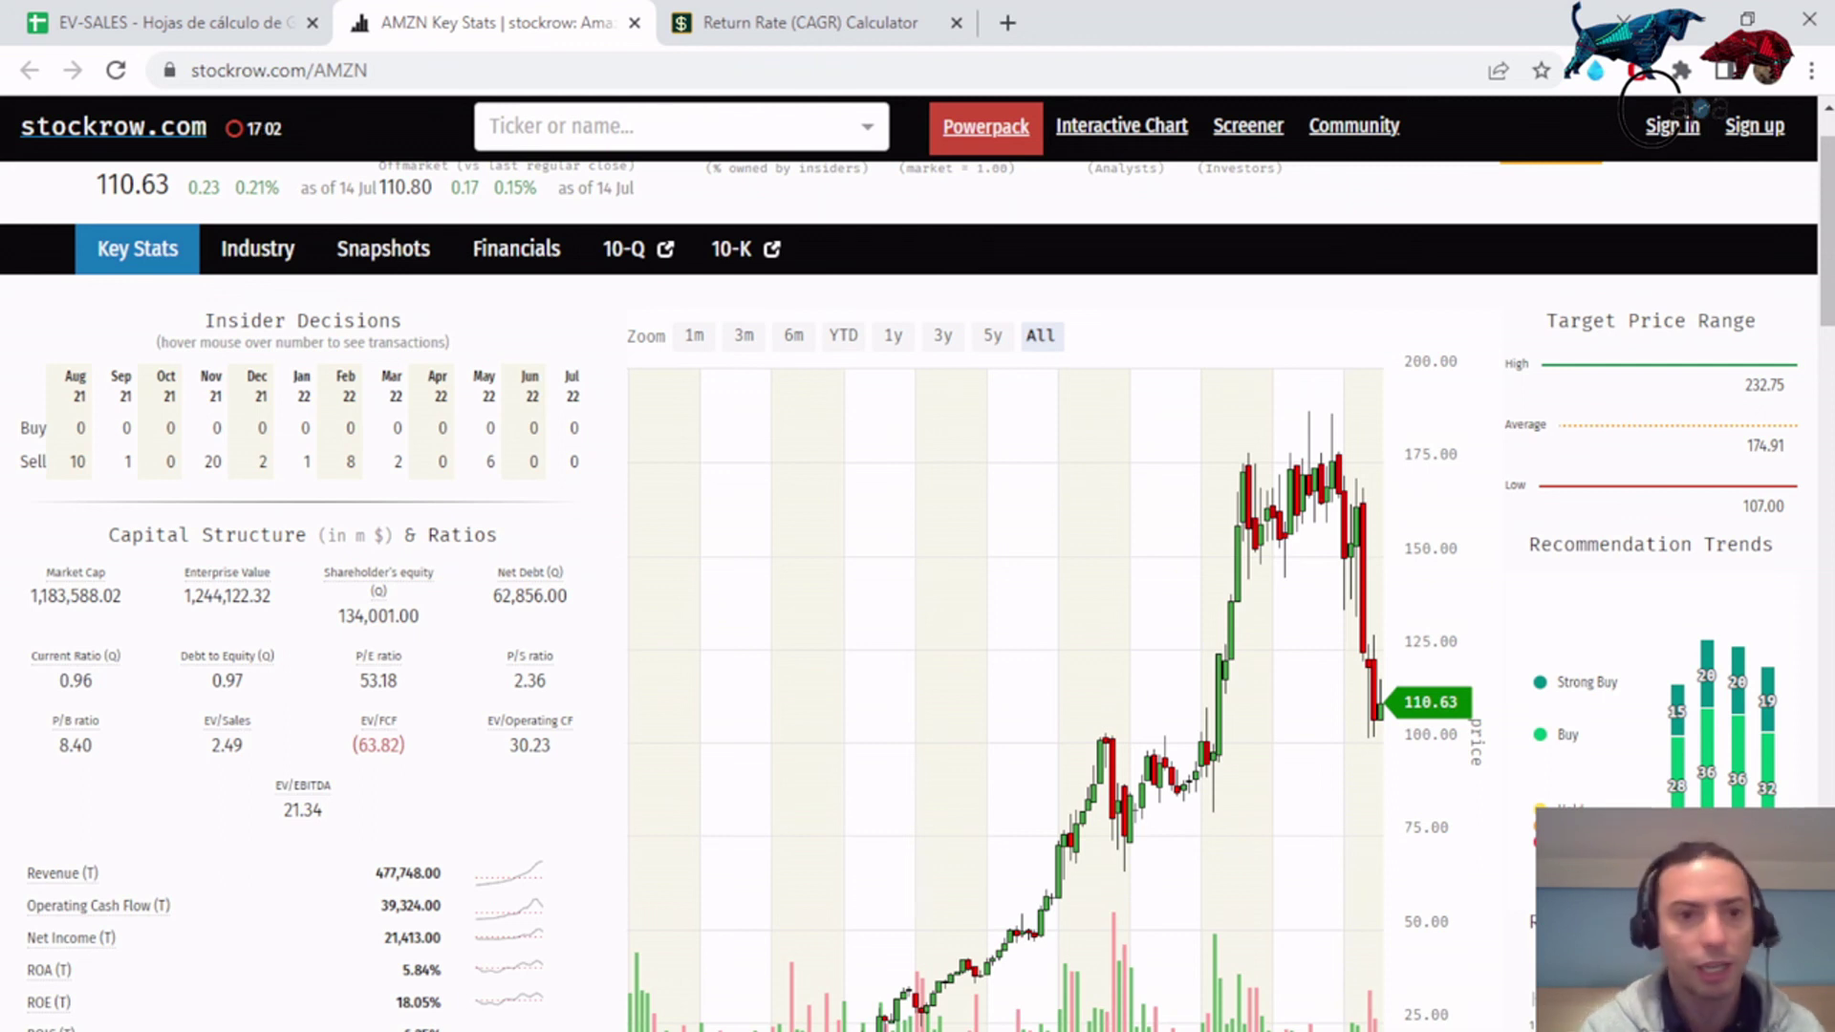
pyautogui.click(239, 22)
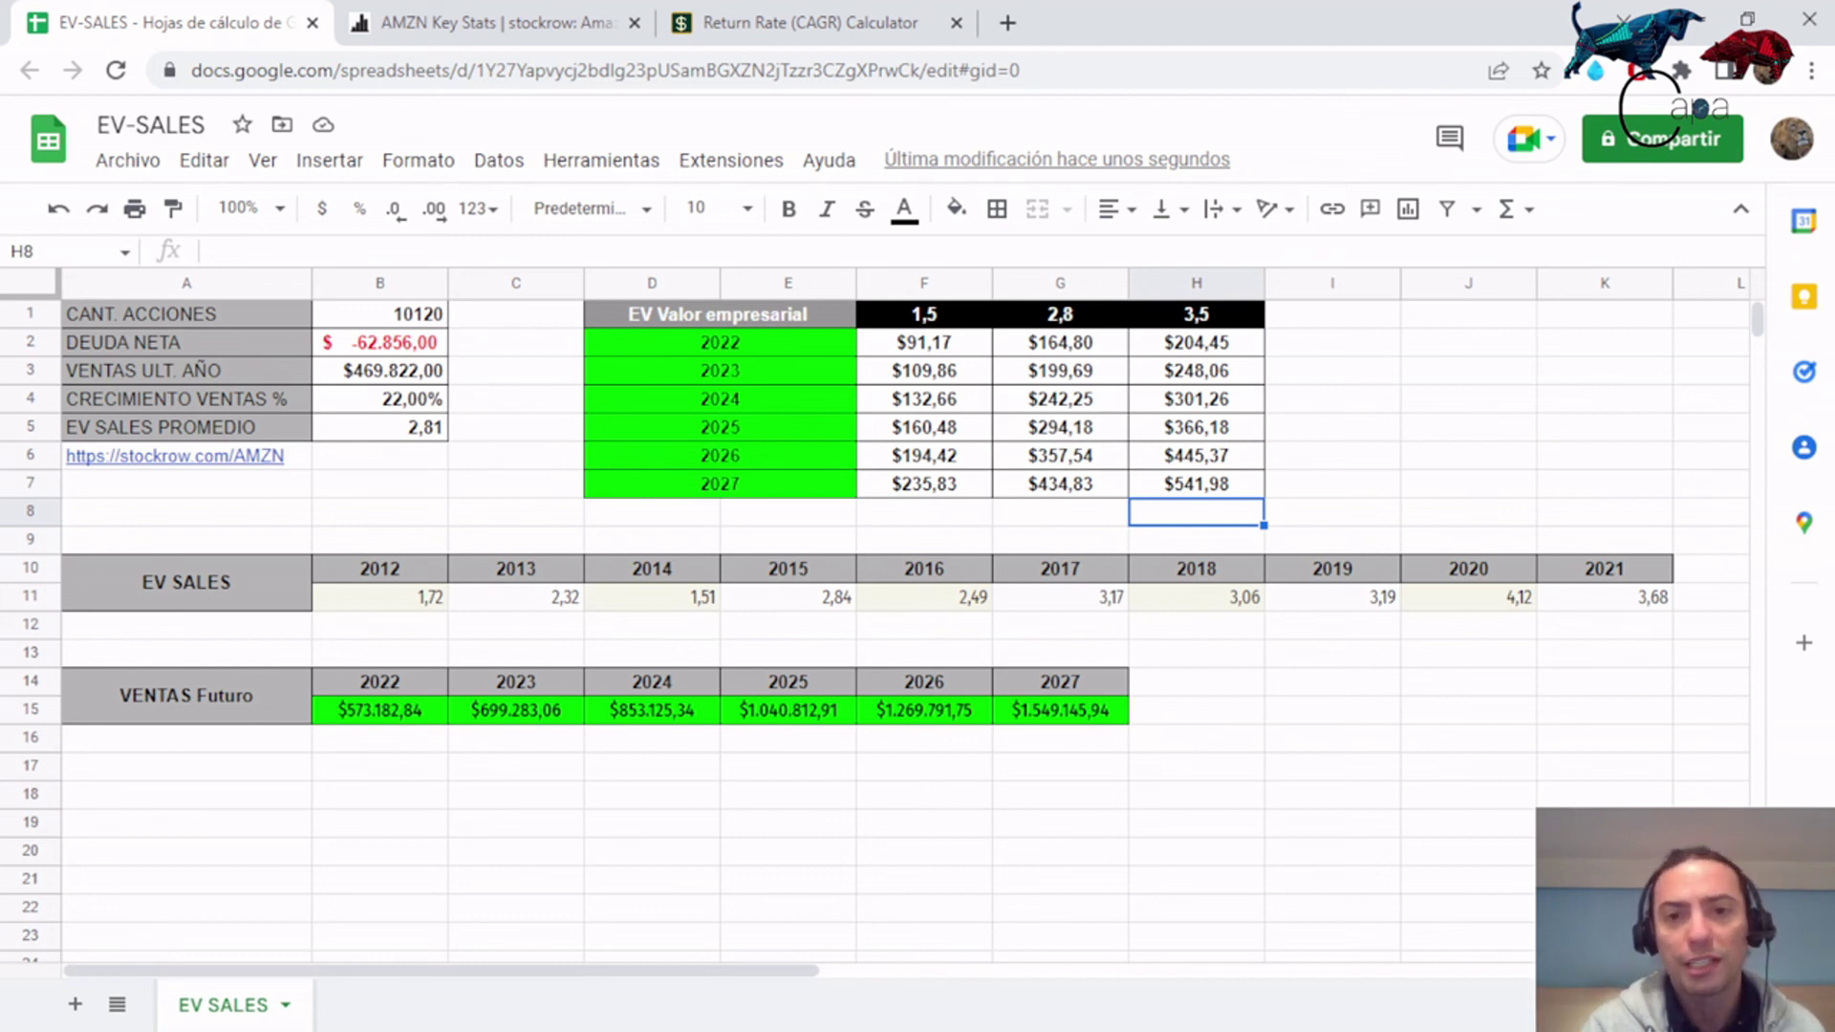
# Insert a line chart based on the per-share valuations in F2:H7.
pyautogui.moveTo(923, 342); pyautogui.dragTo(1196, 484)
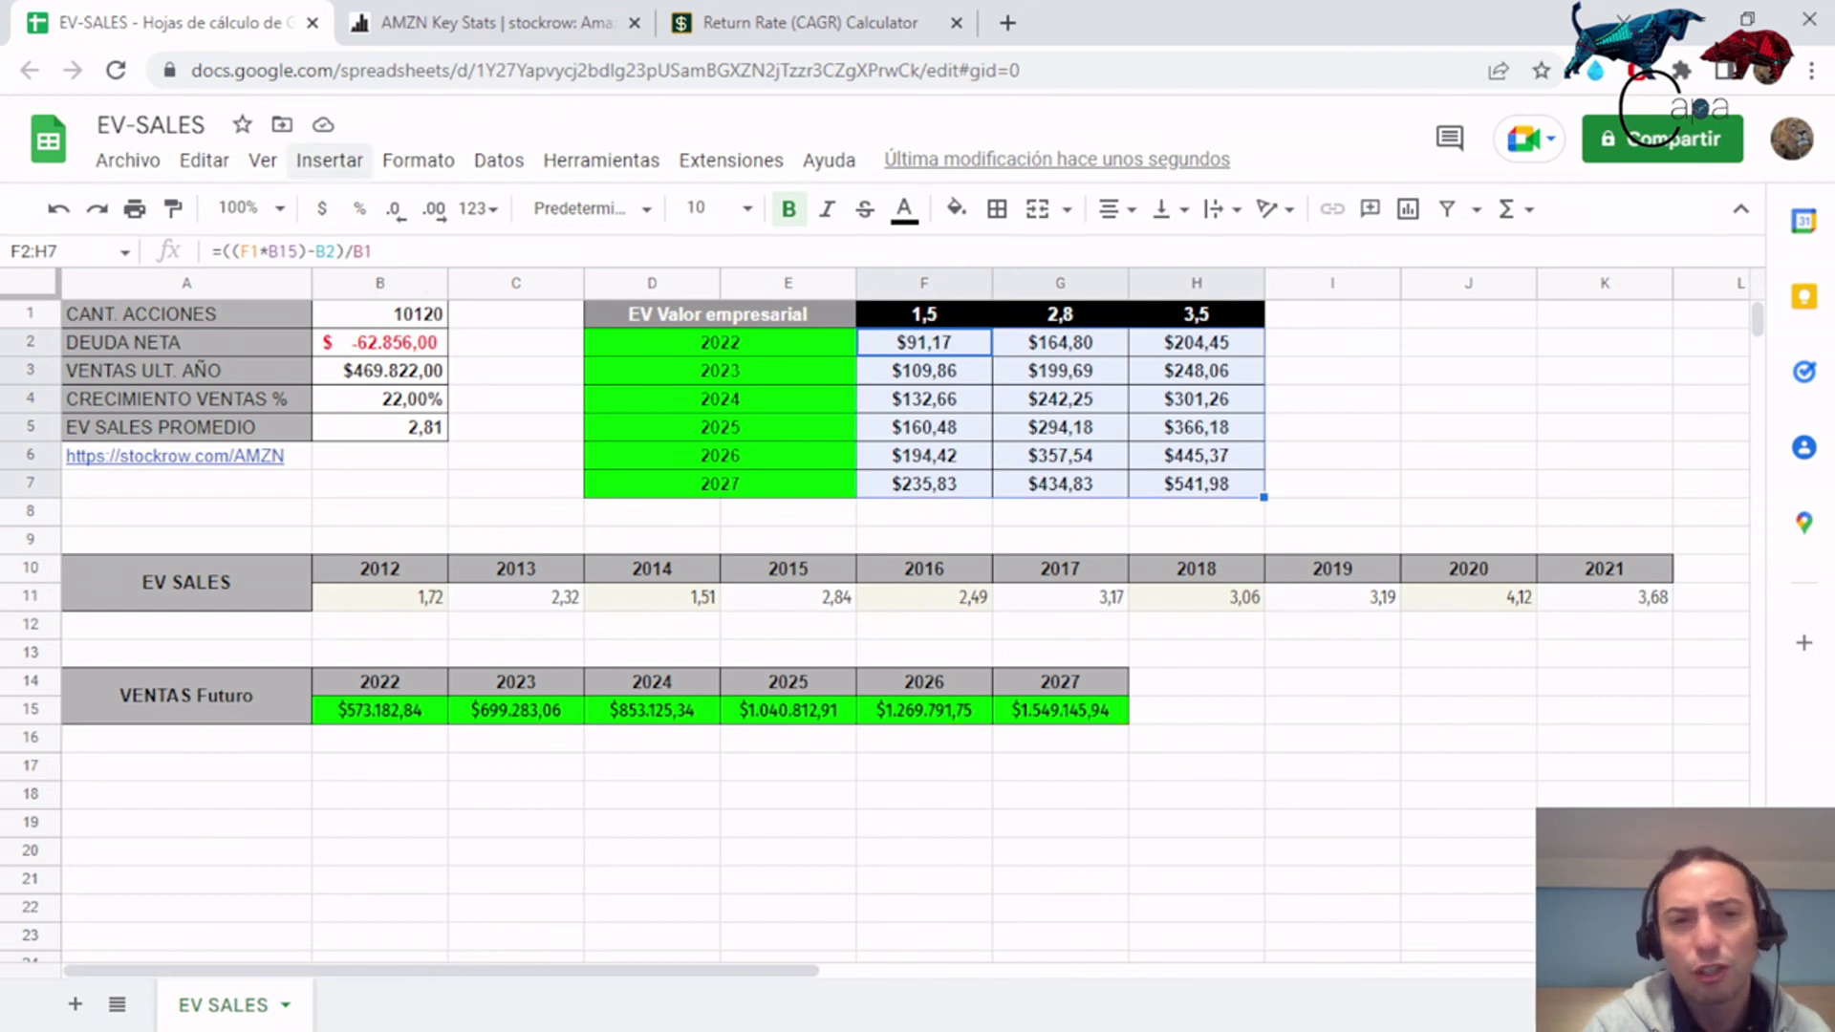
pyautogui.click(329, 159)
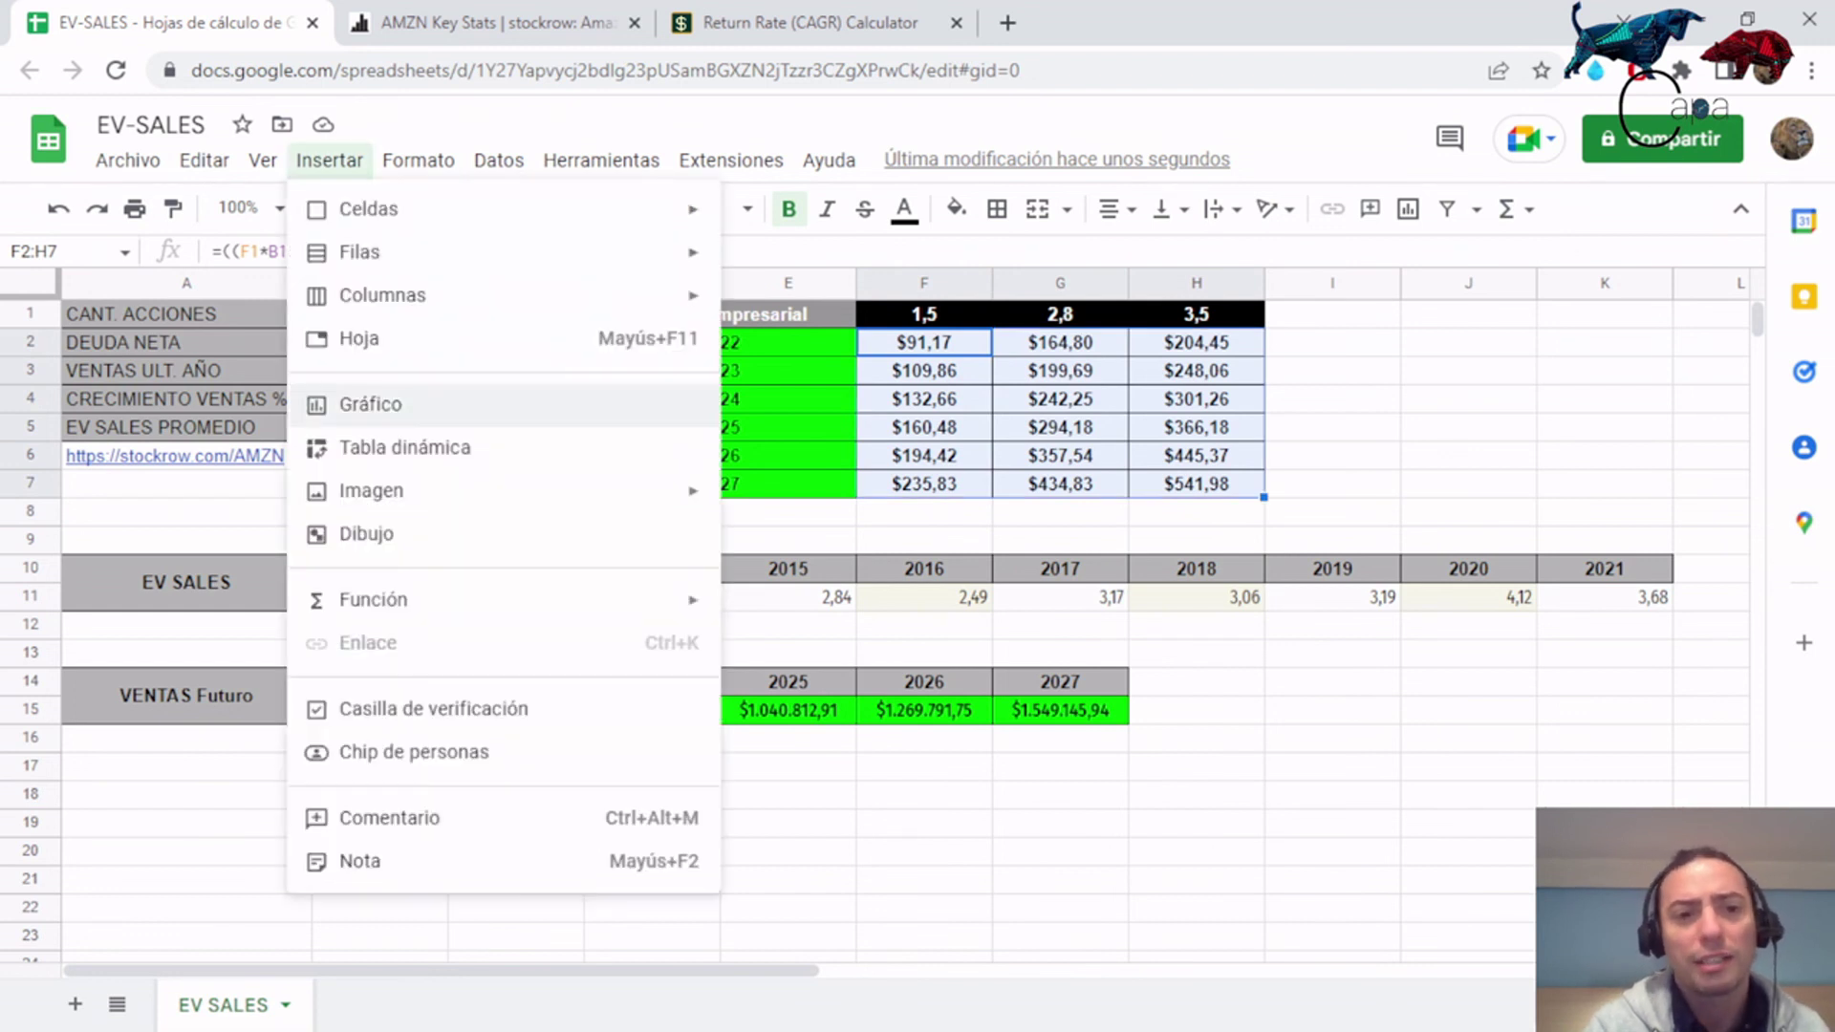
pyautogui.click(369, 405)
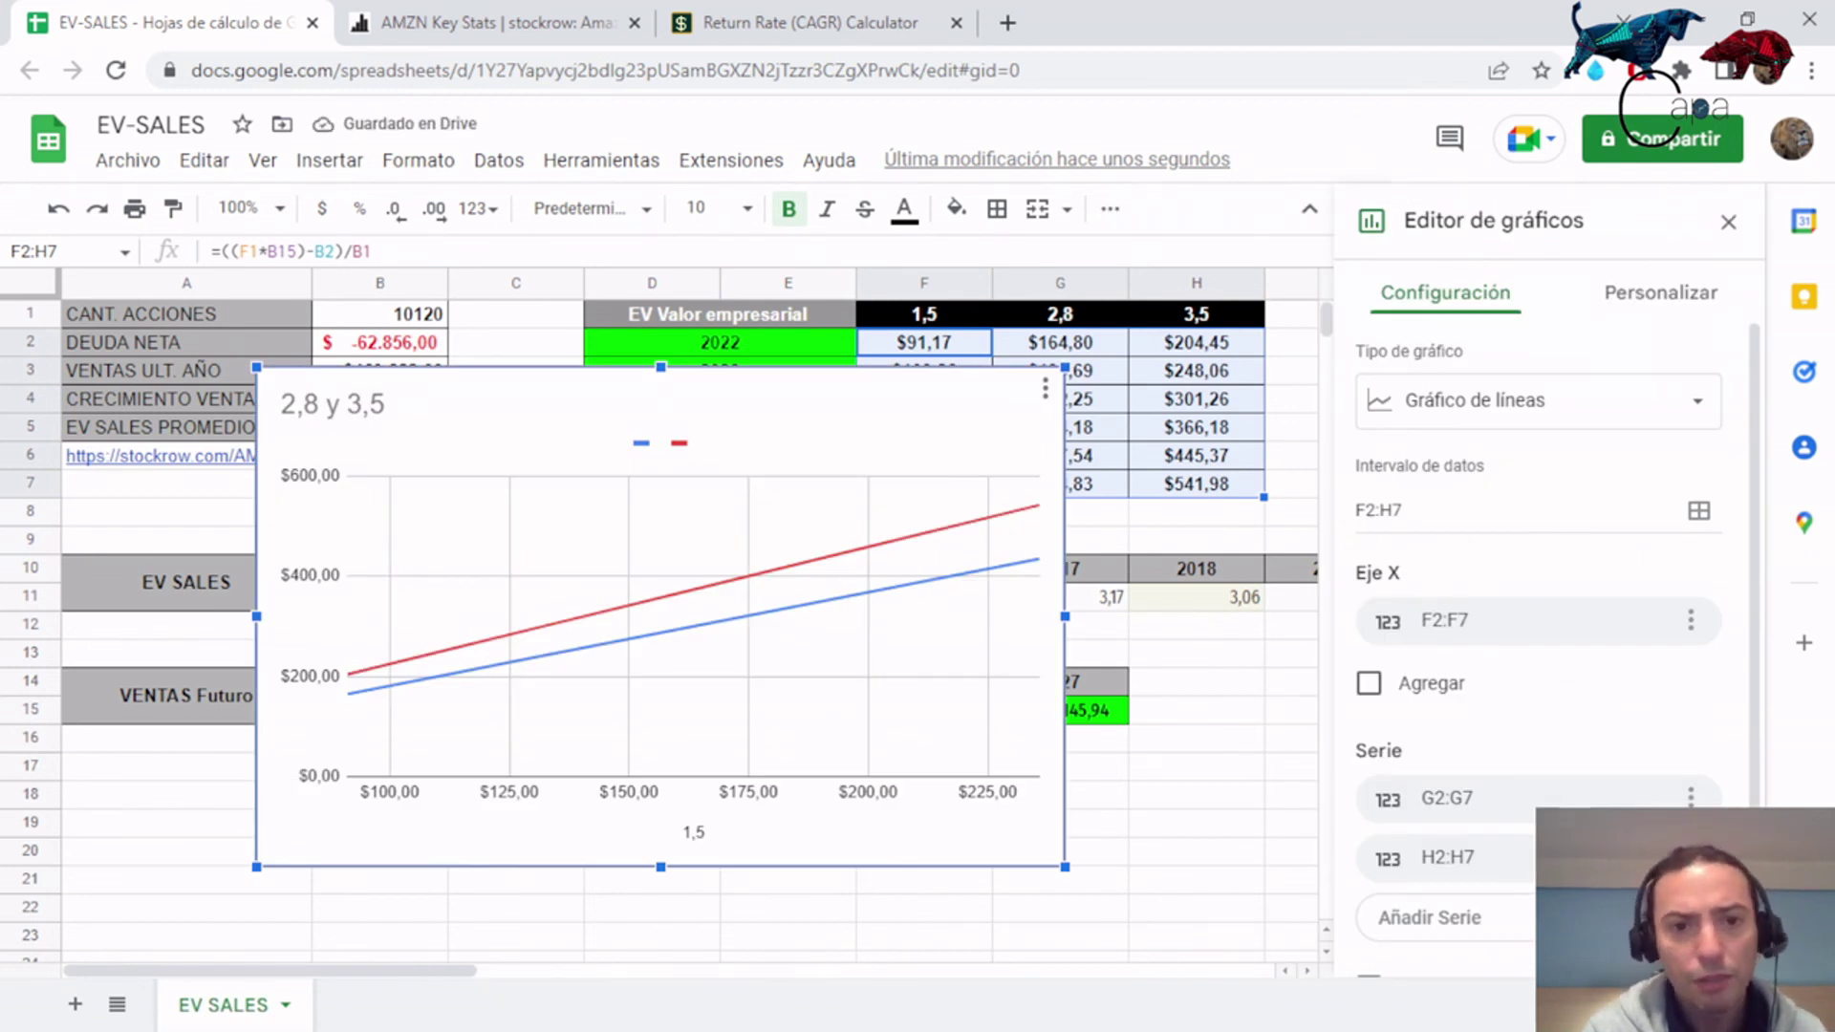
# Try to delete the chart, and move it below the VENTAS Futuro table.
pyautogui.click(693, 625)
pyautogui.press('Delete')
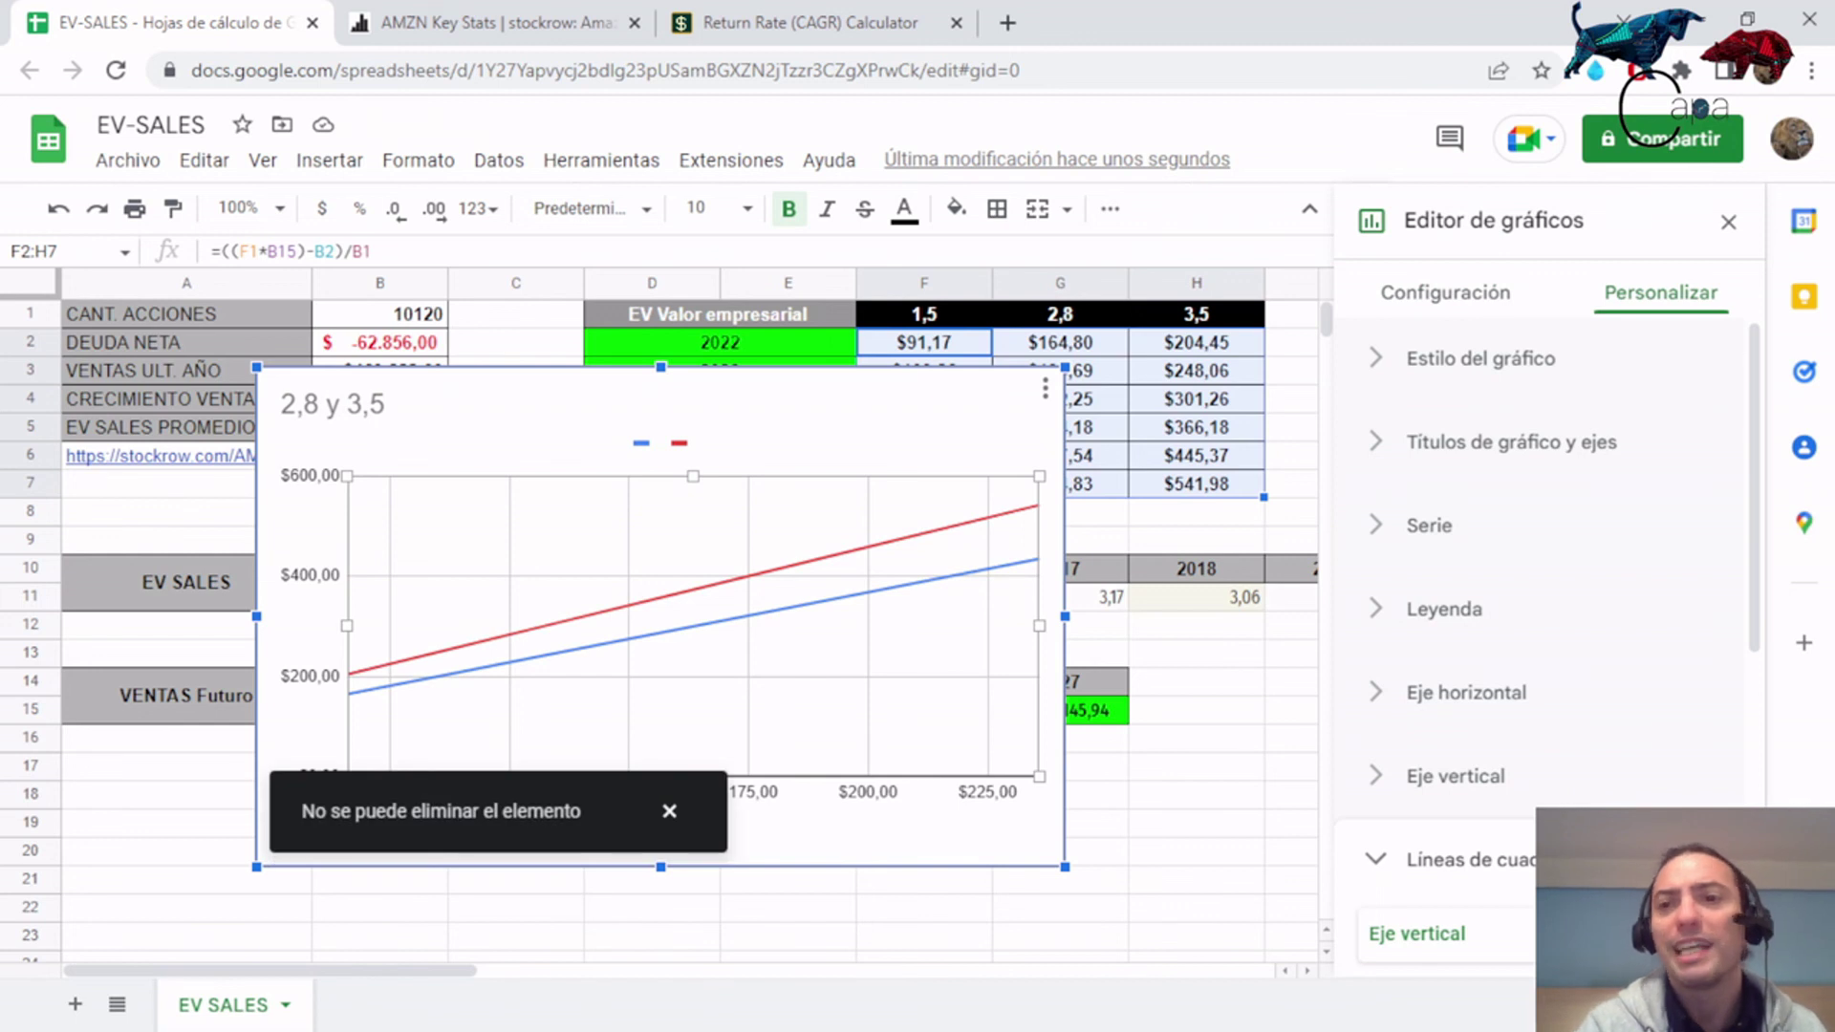
pyautogui.click(1728, 222)
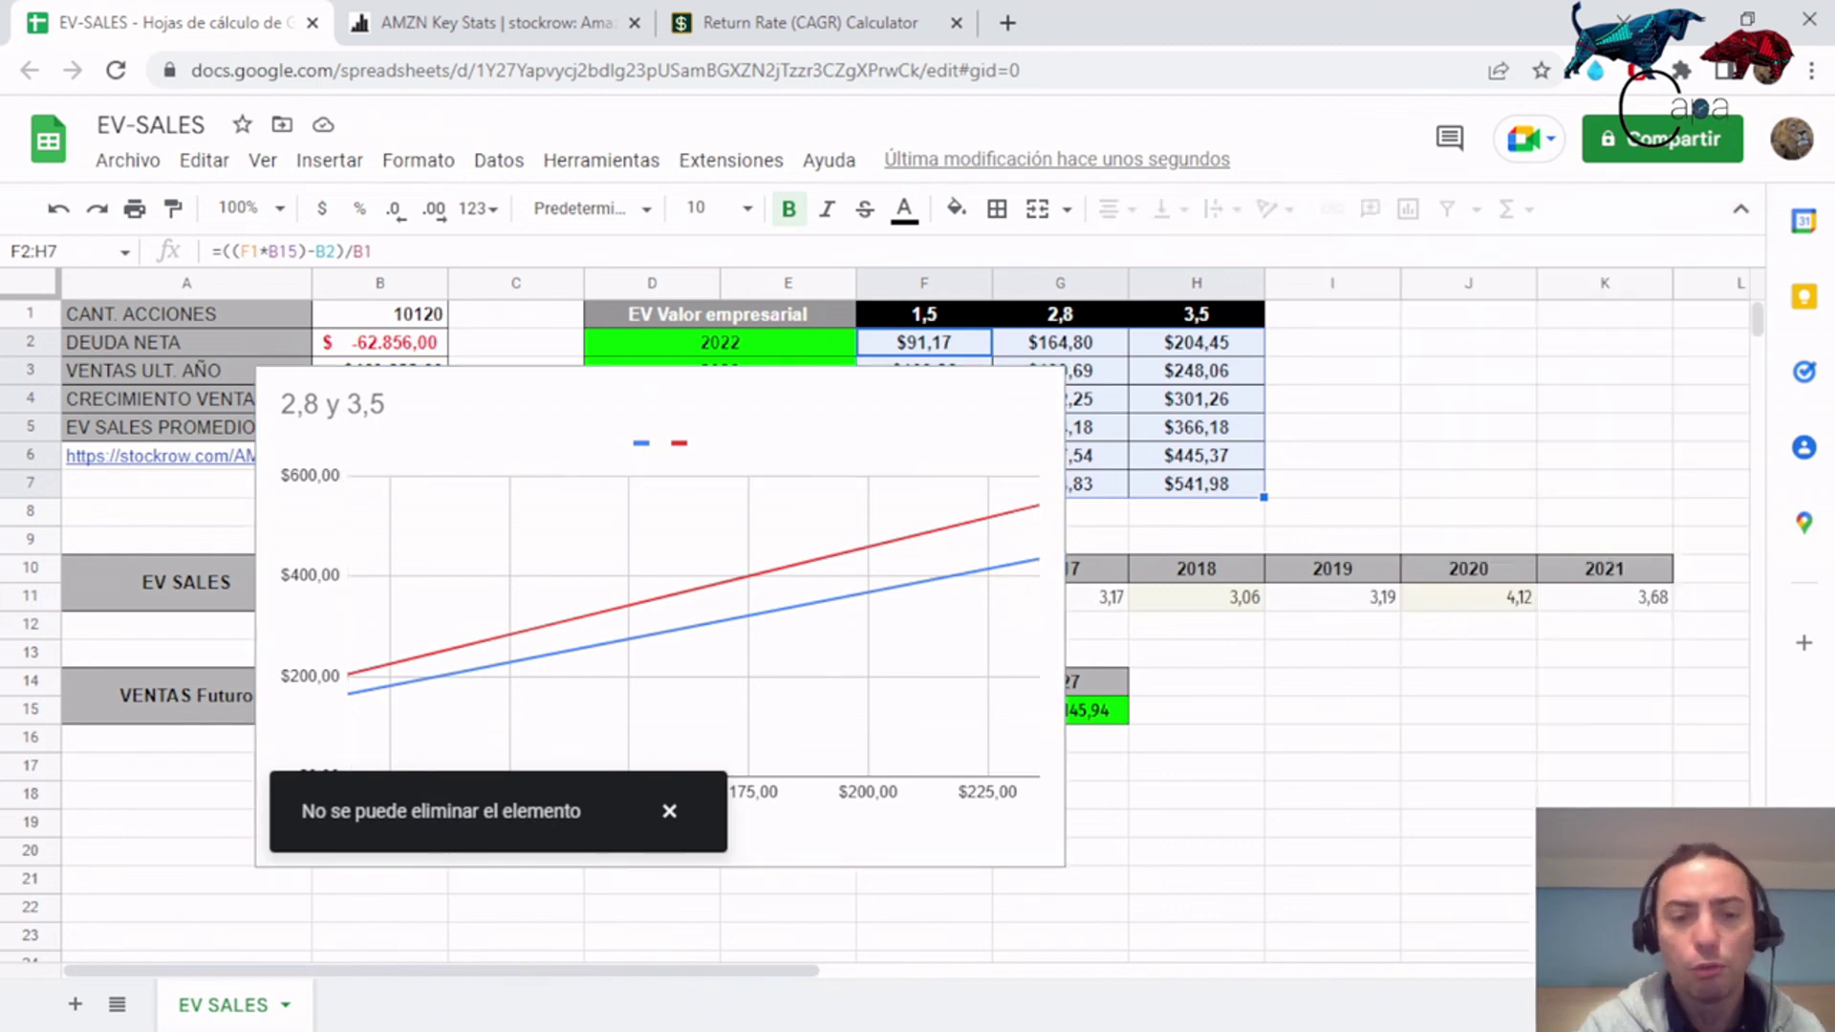
pyautogui.moveTo(660, 411); pyautogui.dragTo(809, 837)
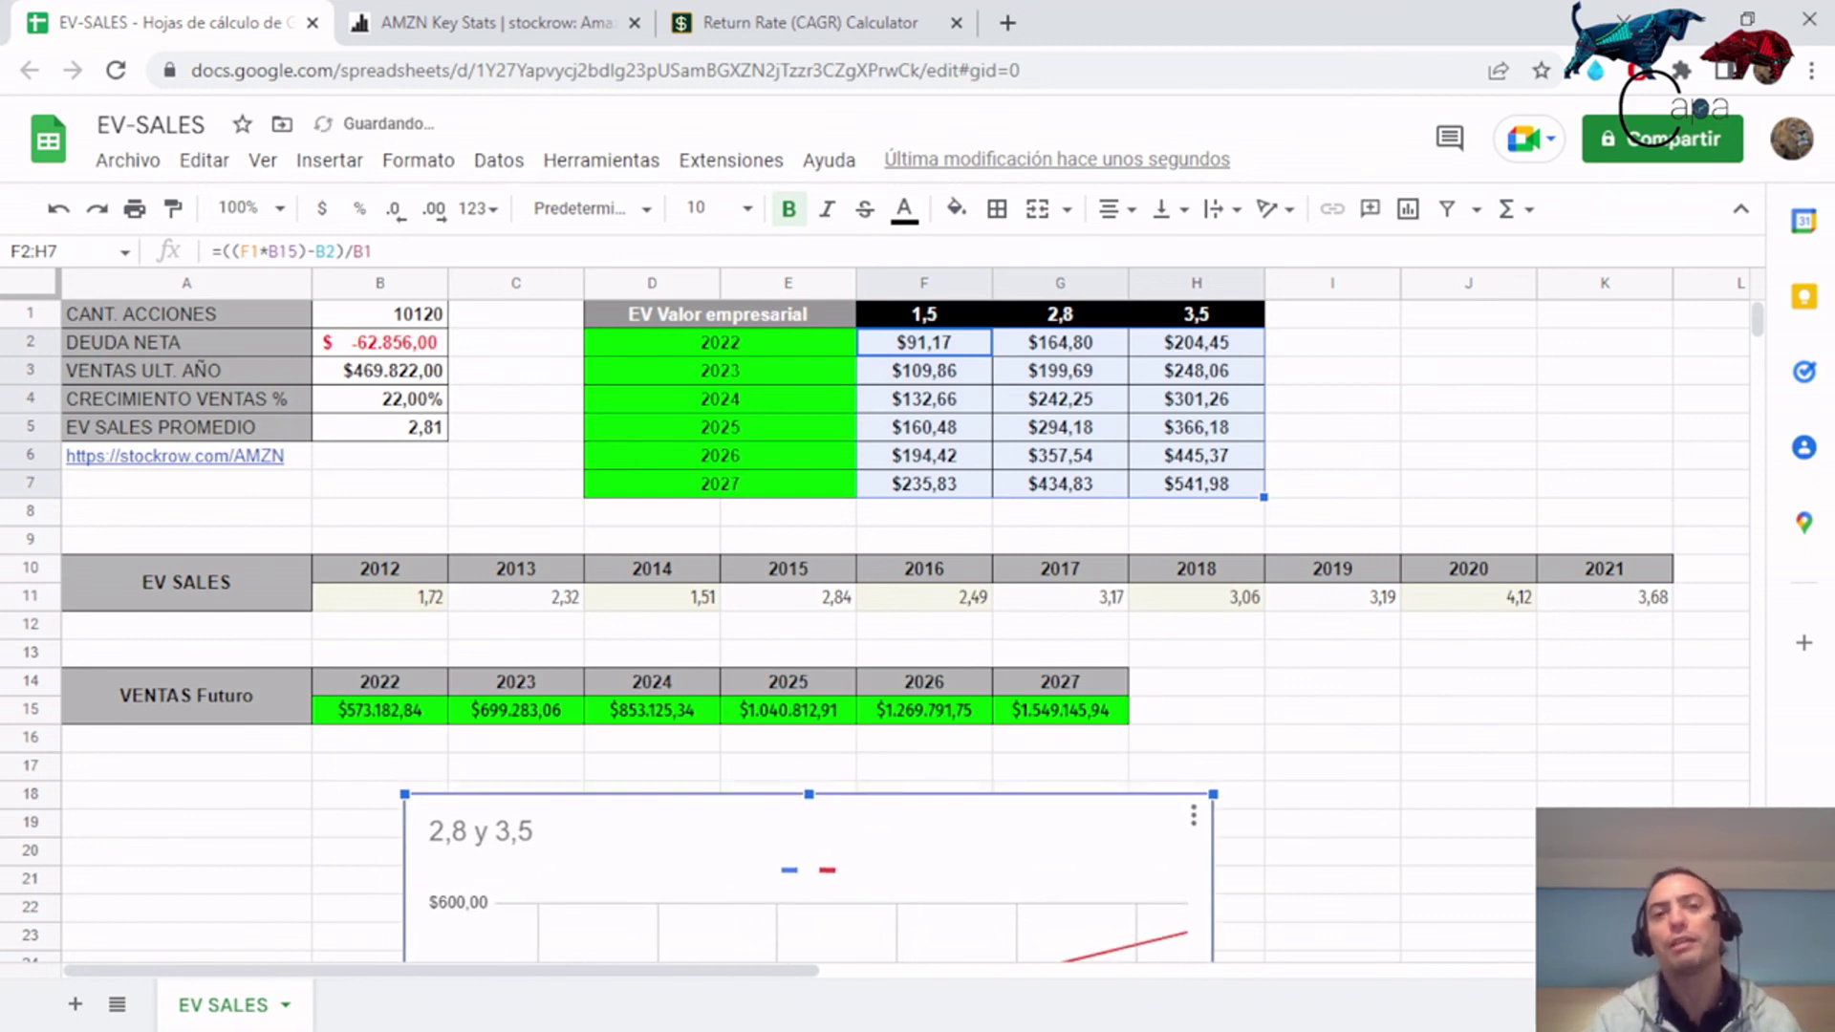